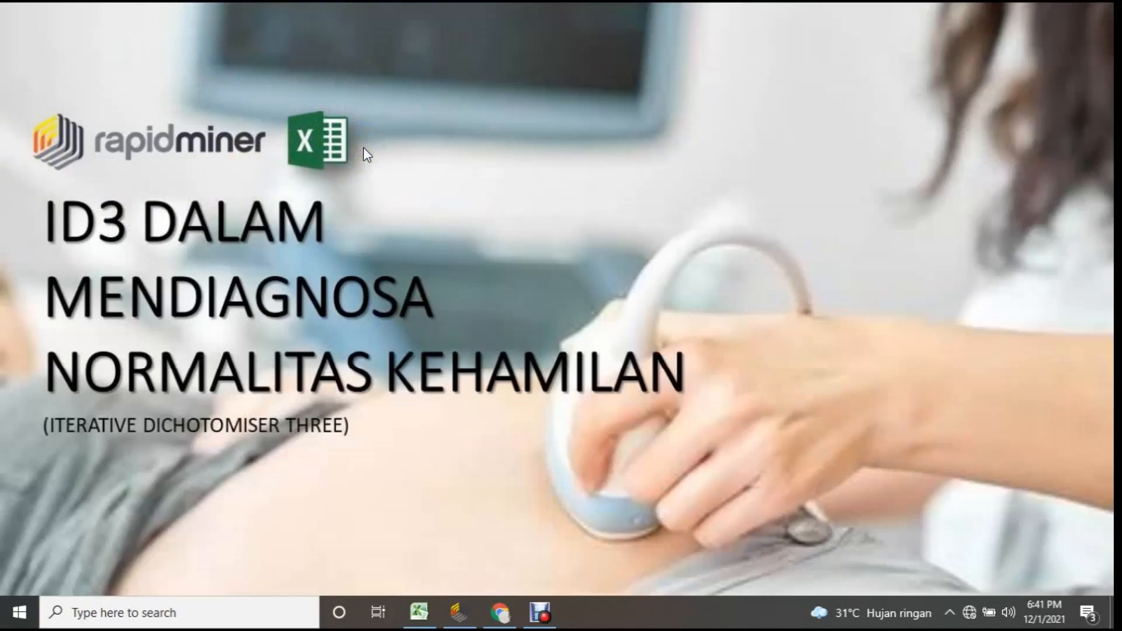
Switch to Chrome and read the abstract and introduction of the paper 189-562-2-PB.pdf.
click(502, 612)
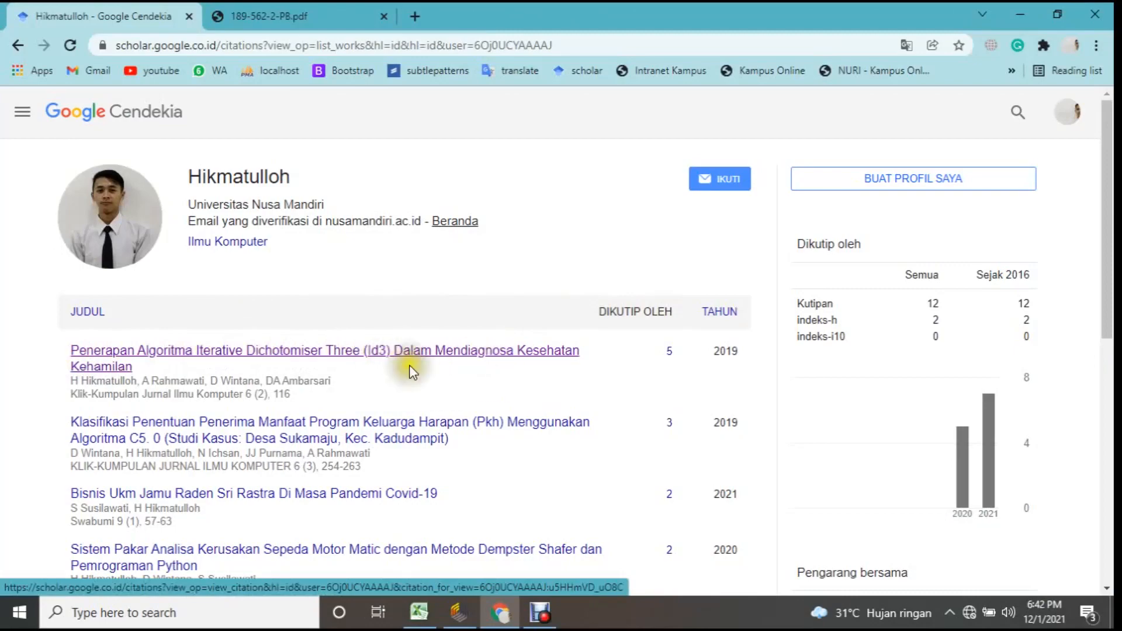
key(ctrl+Tab)
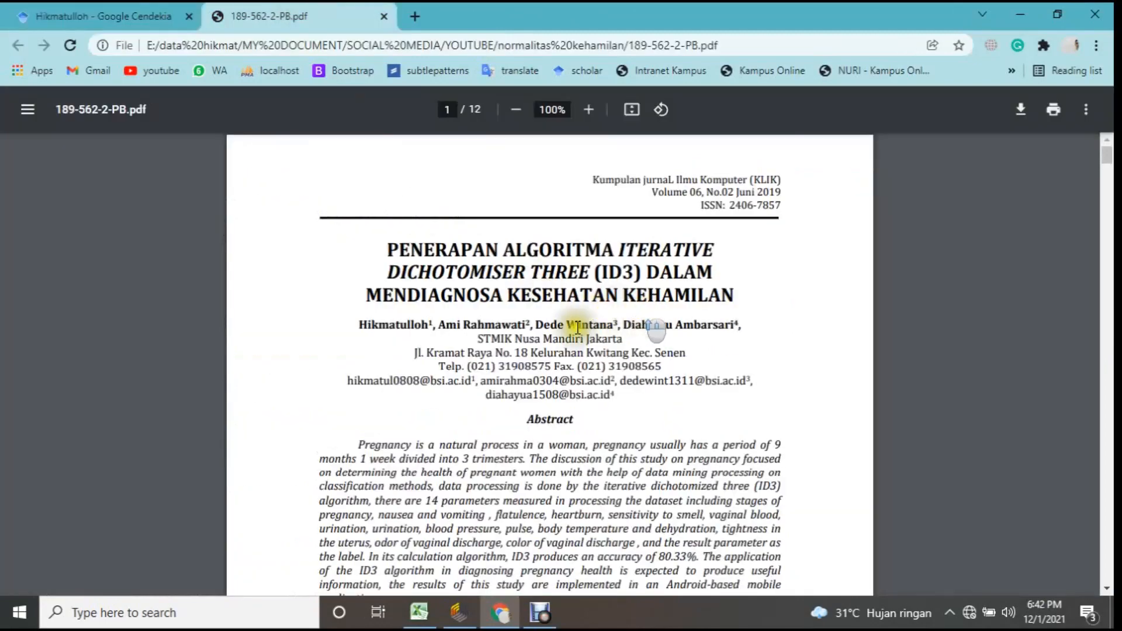
scroll(585, 337, down, 6)
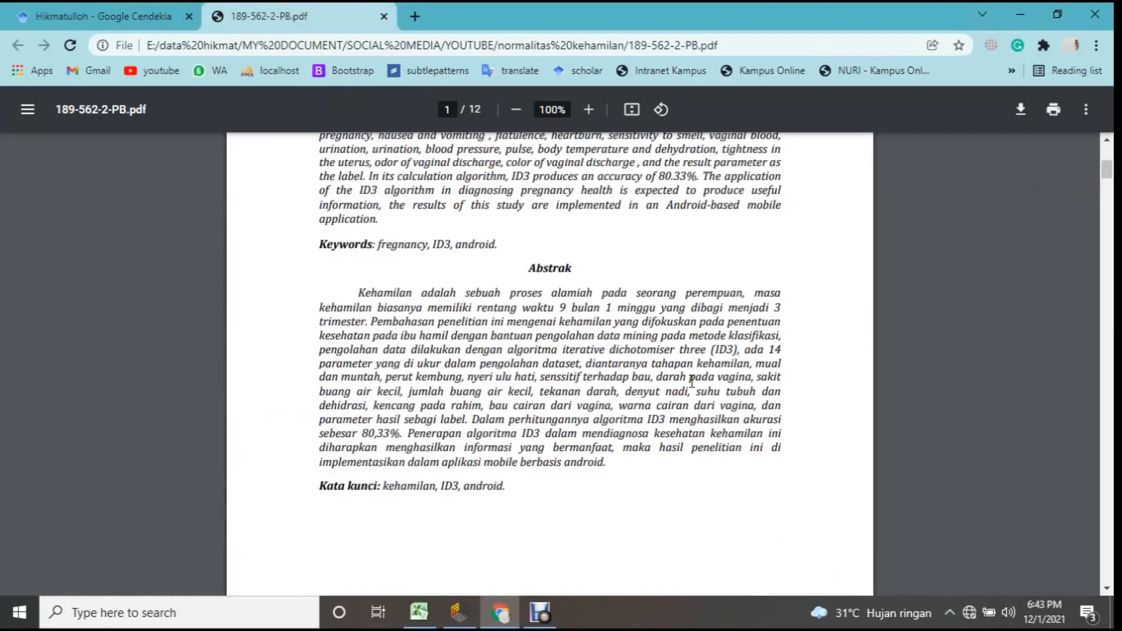
scroll(618, 338, down, 10)
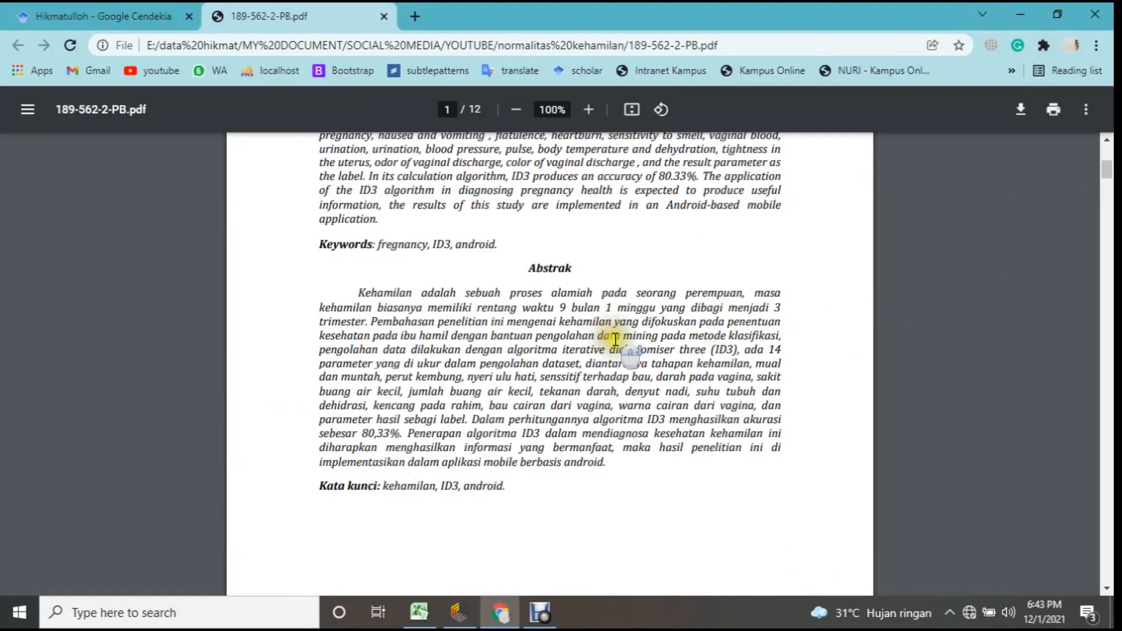
scroll(618, 338, down, 5)
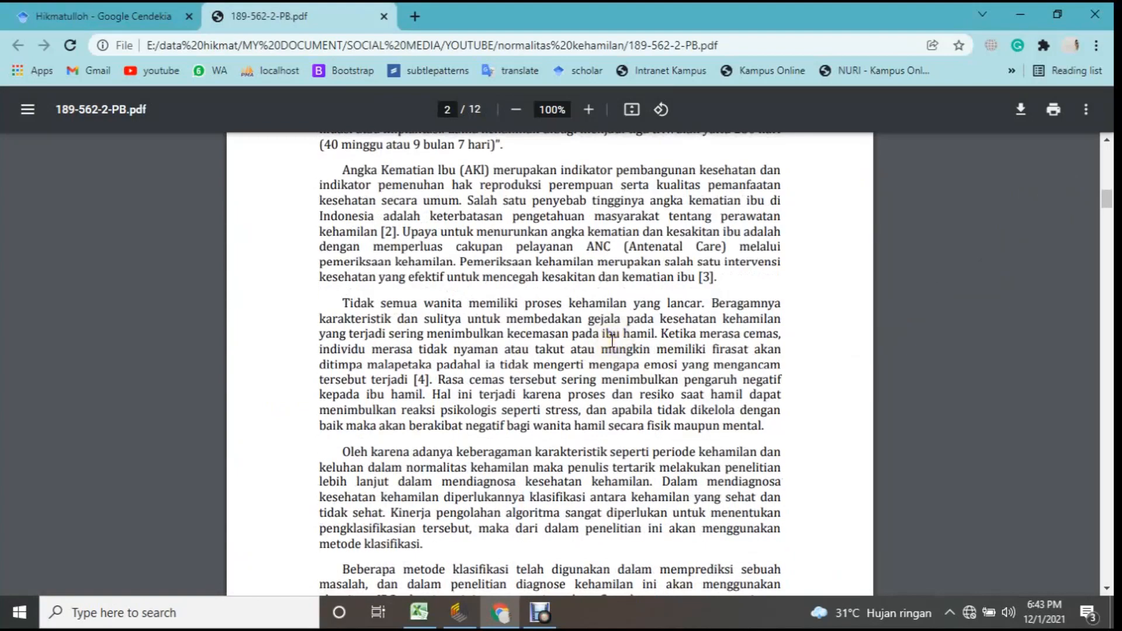
scroll(611, 339, up, 3)
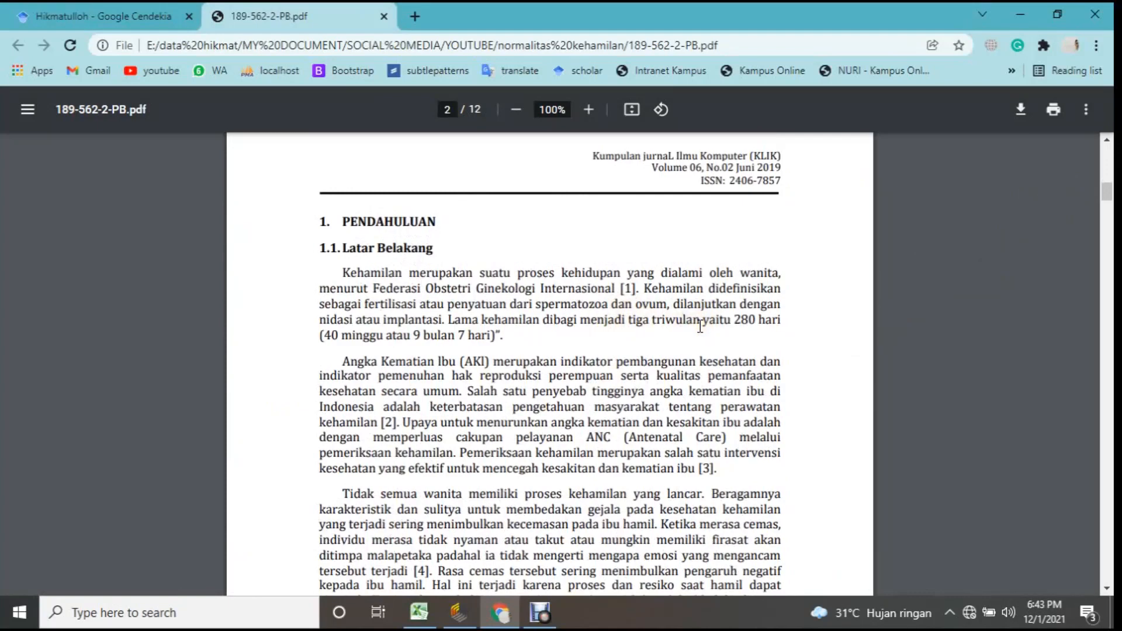
scroll(614, 351, down, 3)
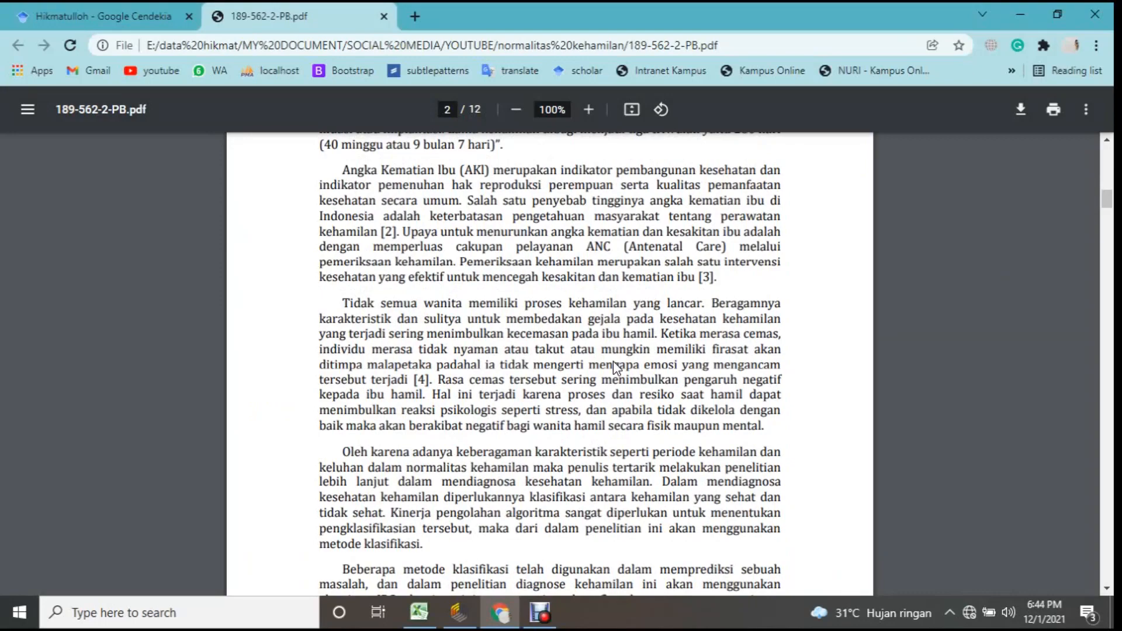
Read the paper's theory section on data mining and the ID3 algorithm, including the entropy and gain formulas.
scroll(612, 362, down, 20)
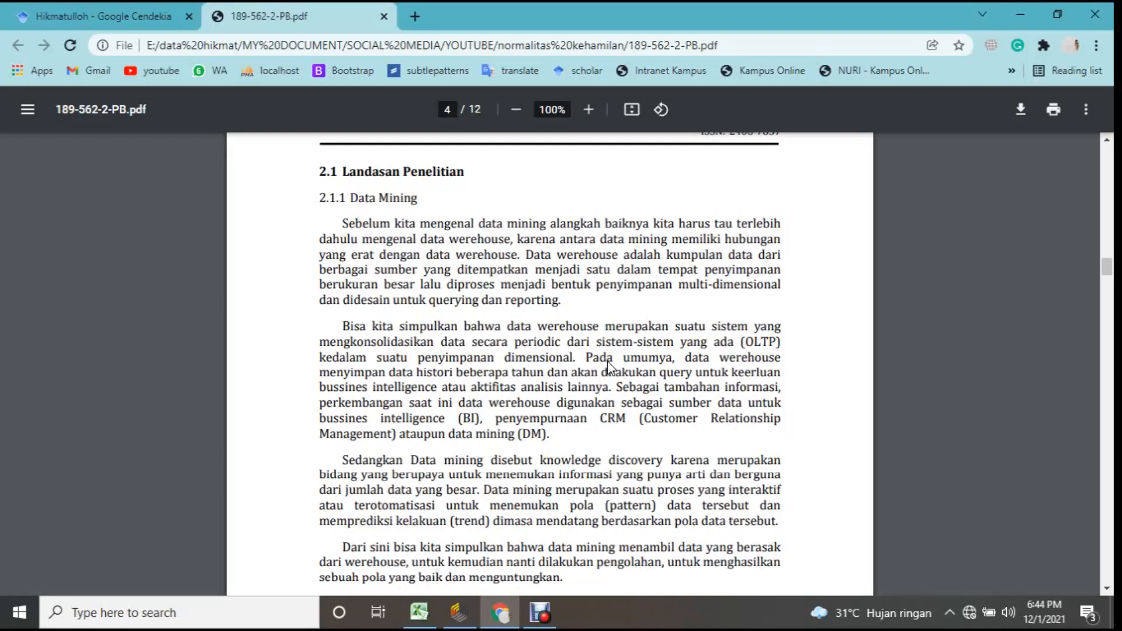
scroll(620, 306, down, 6)
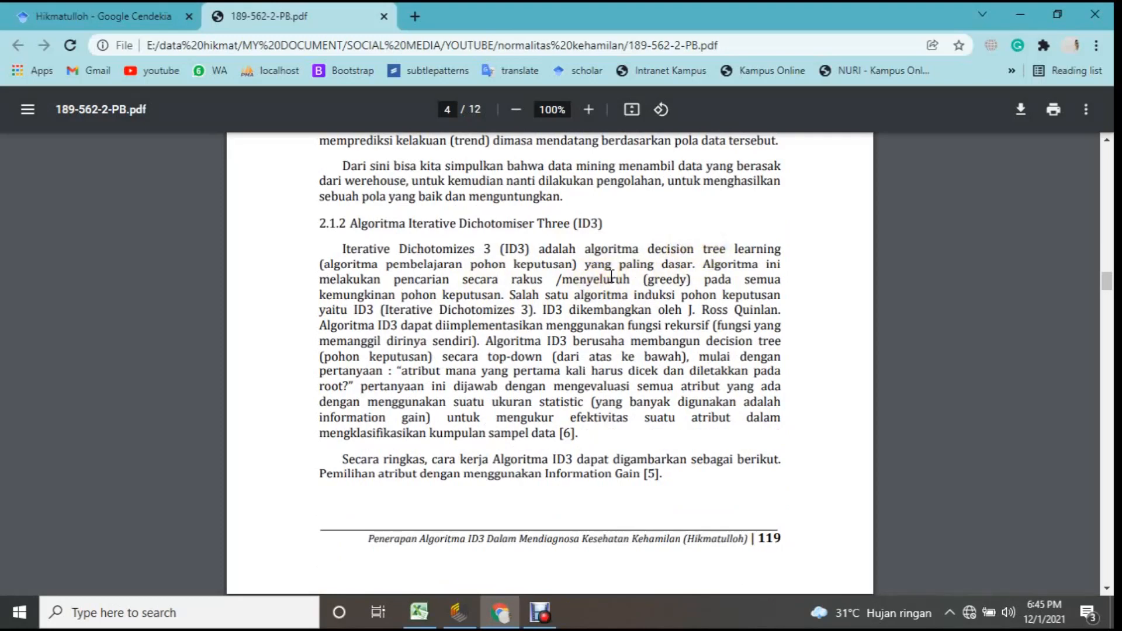
scroll(596, 351, down, 10)
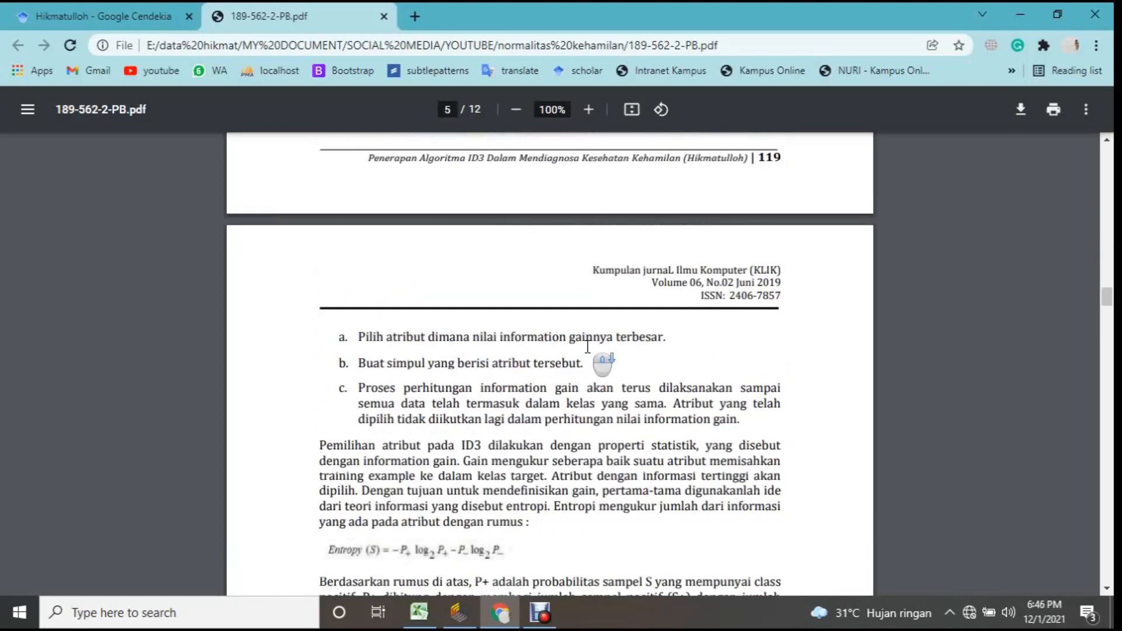
scroll(588, 347, down, 3)
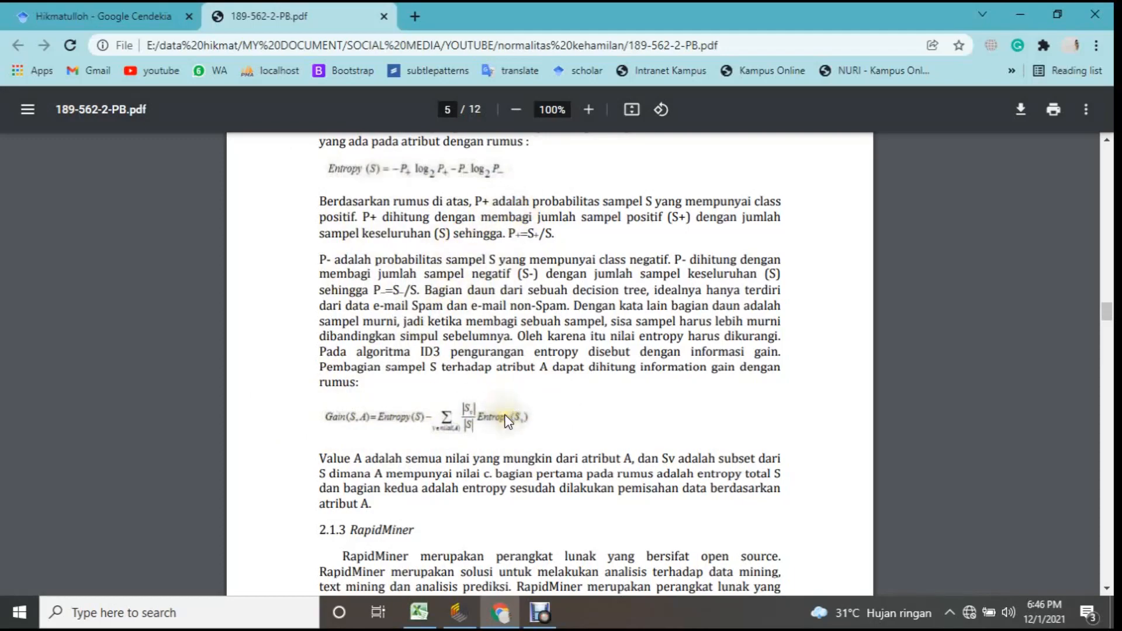
Examine the paper's RapidMiner process and Cross Validation design figures, skim the following pages, and close the browser.
scroll(627, 313, down, 10)
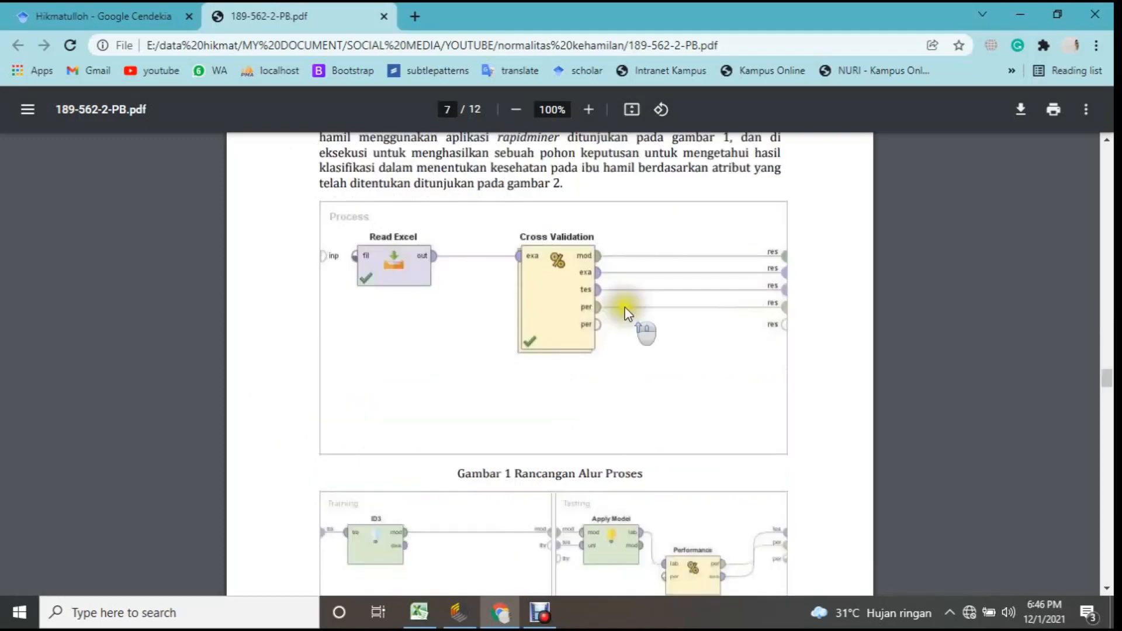
scroll(627, 313, up, 1)
scroll(462, 265, down, 1)
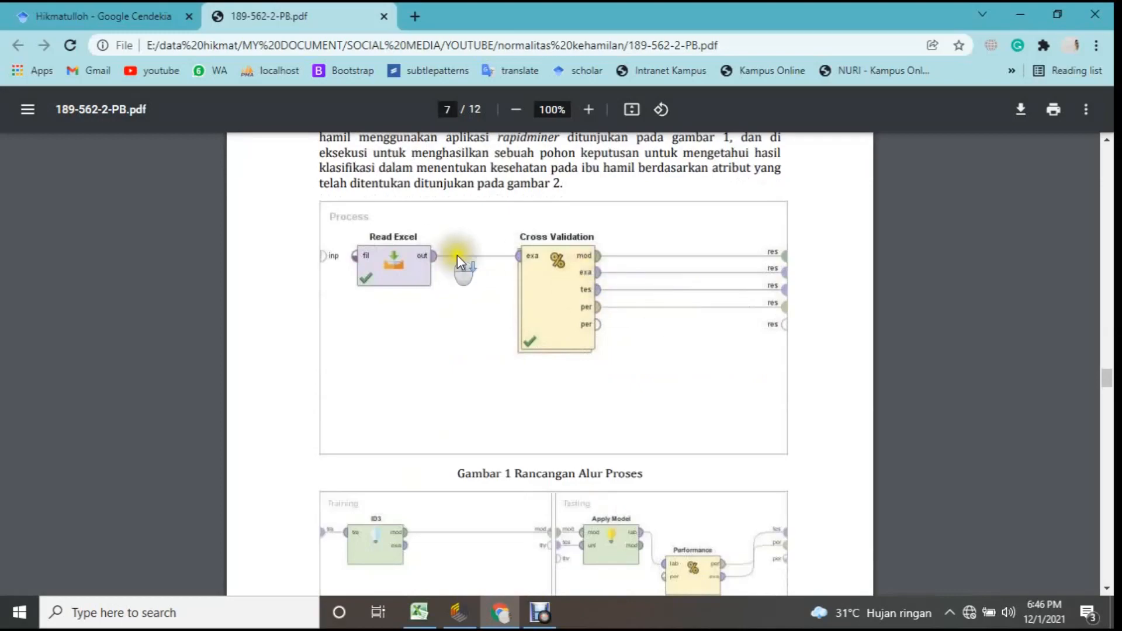
scroll(460, 261, down, 5)
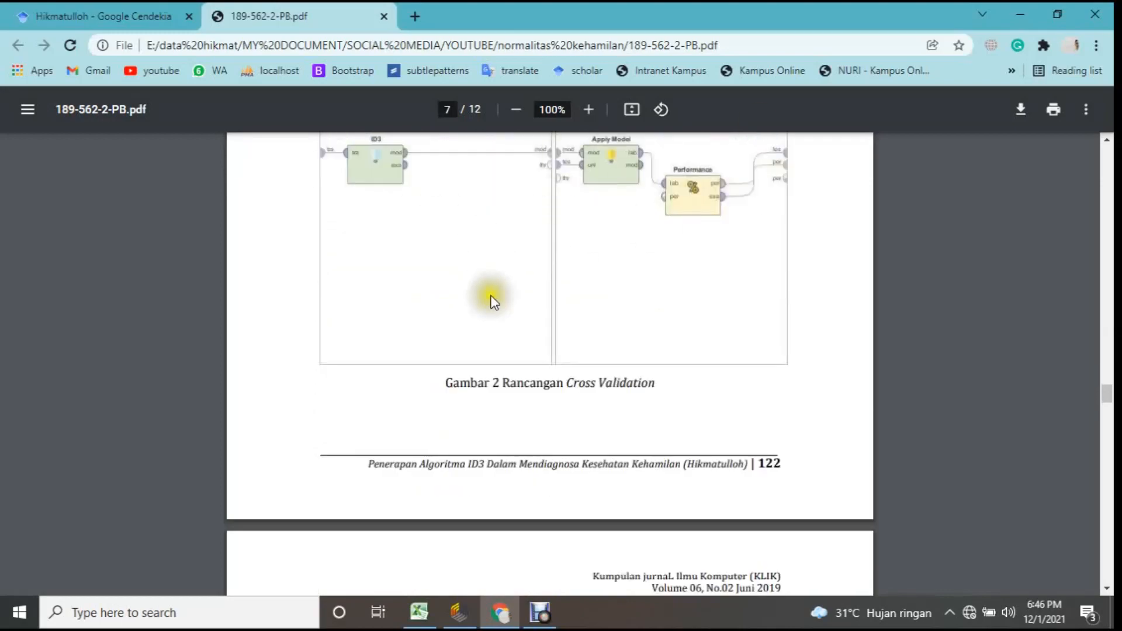
scroll(494, 303, down, 15)
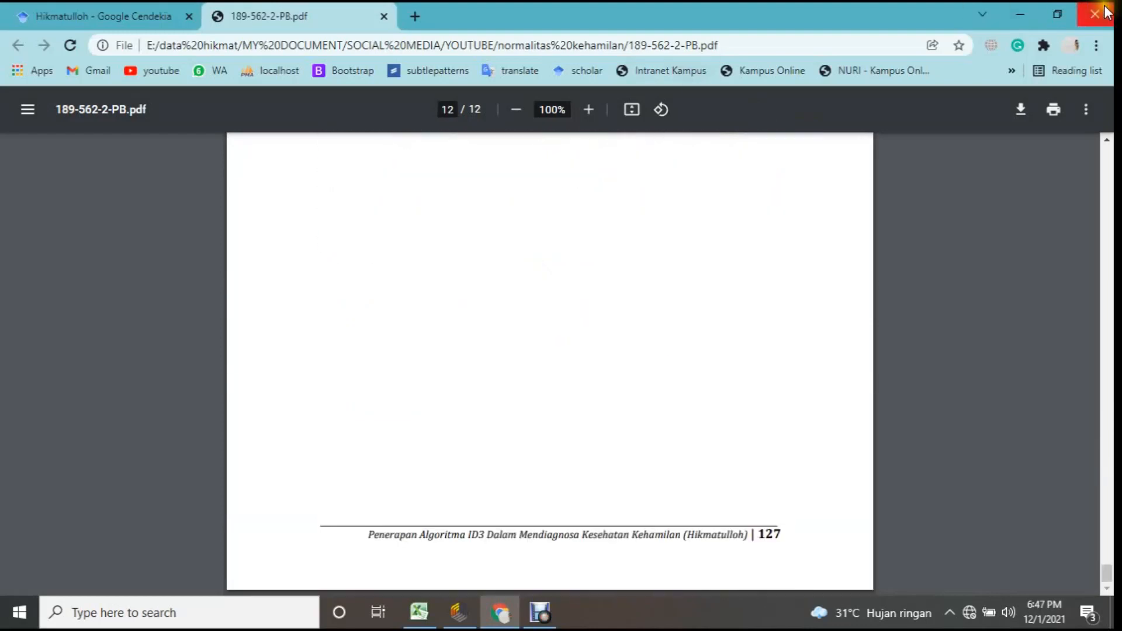
click(1101, 10)
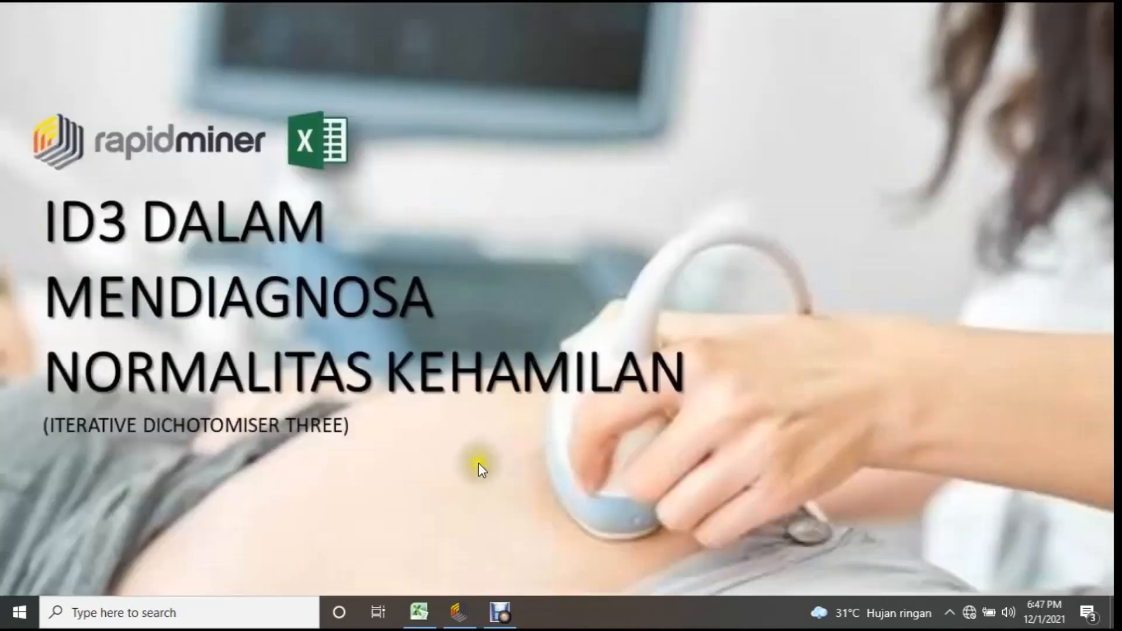
Switch to the Template ID3 workbook in Excel and highlight the data records in rows 2 to 15 of the Data sheet.
click(427, 604)
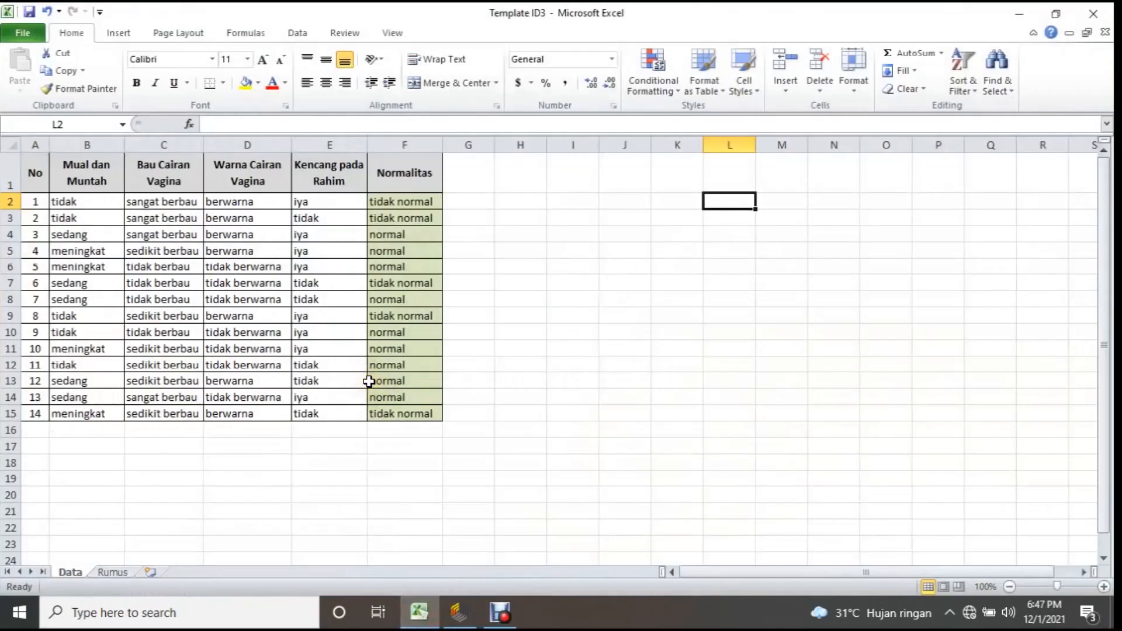
click(10, 202)
drag(409, 435, 358, 430)
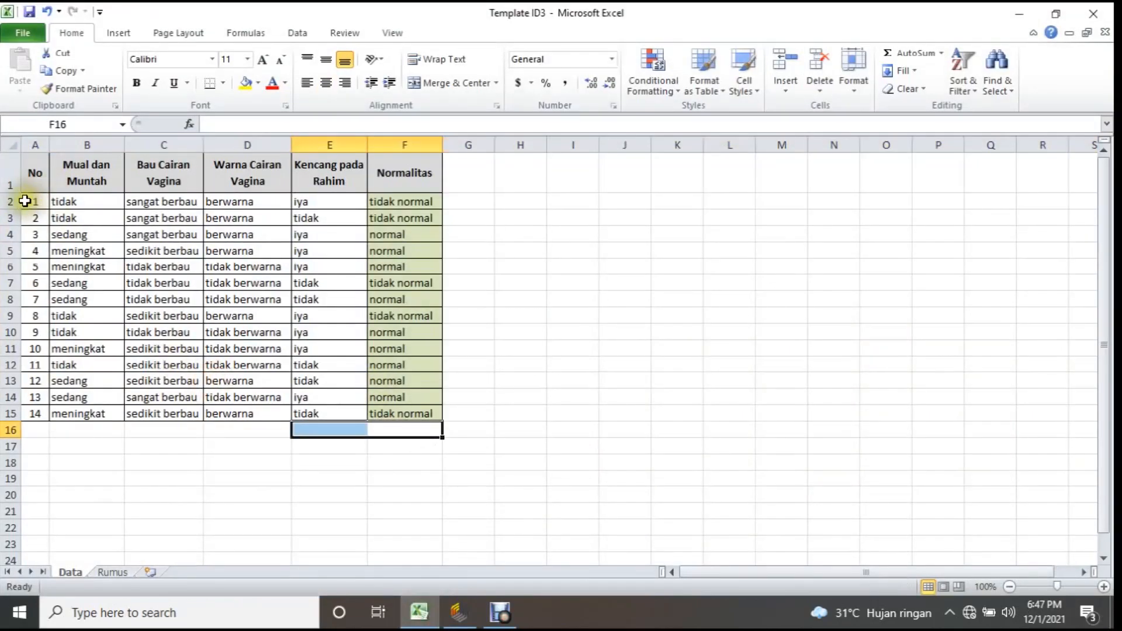
drag(10, 202, 10, 413)
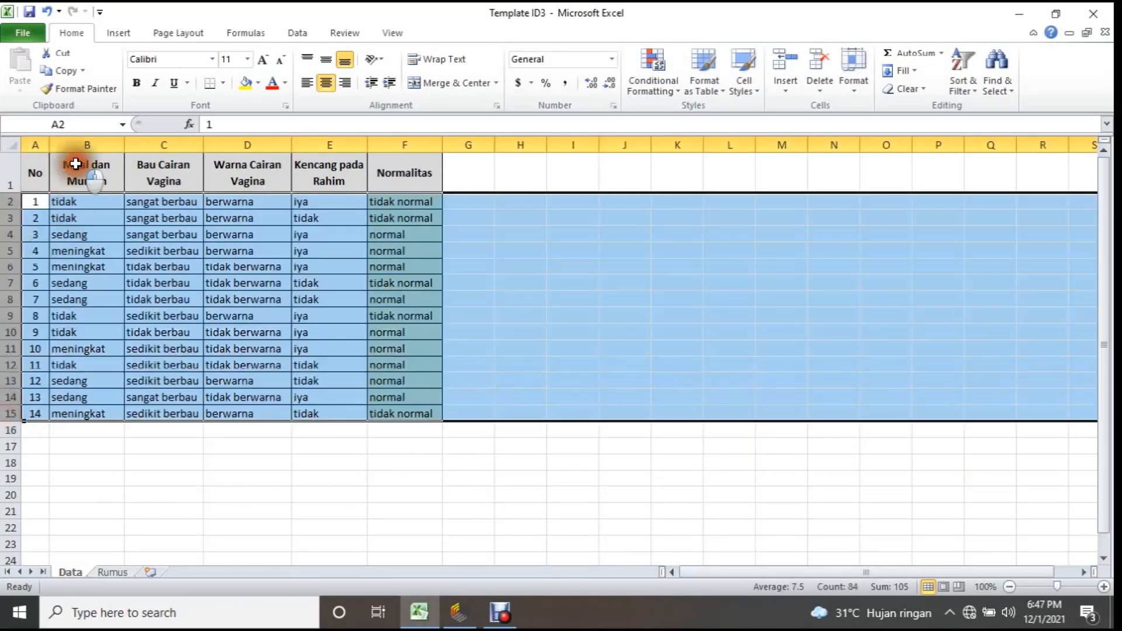
Review the attribute columns B to E, from Mual dan Muntah to Kencang pada Rahim.
click(82, 156)
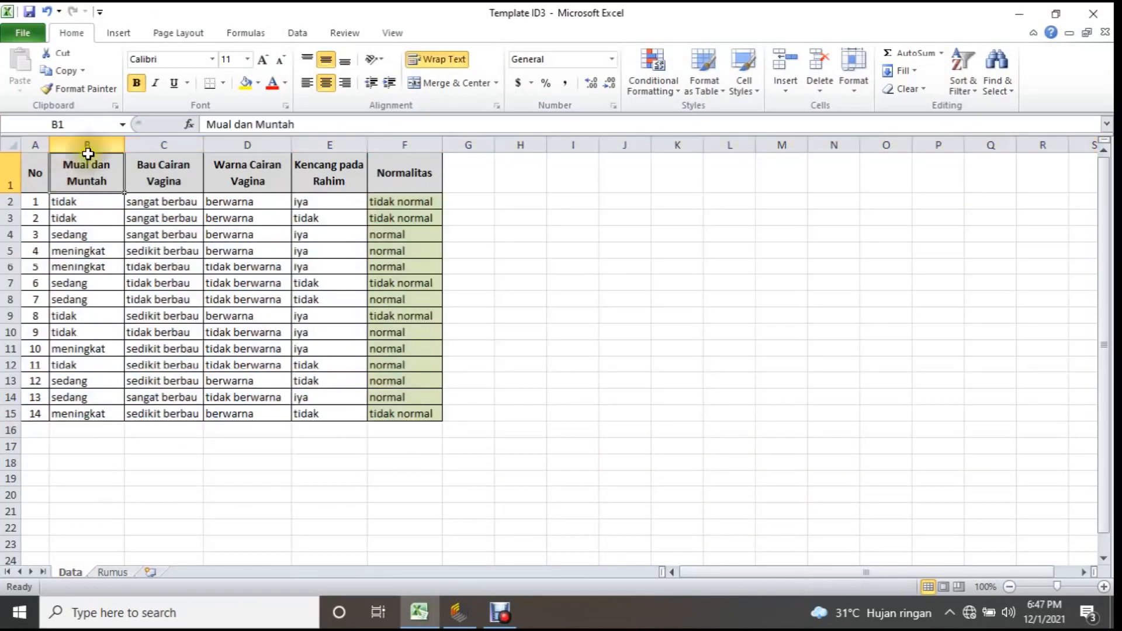
click(103, 138)
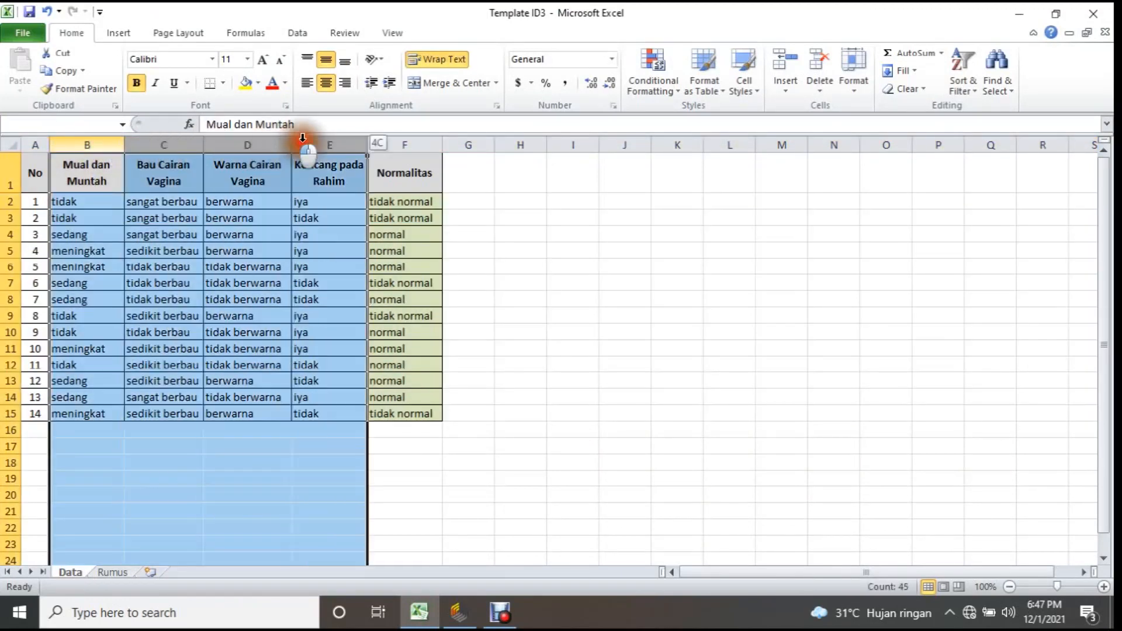
click(330, 172)
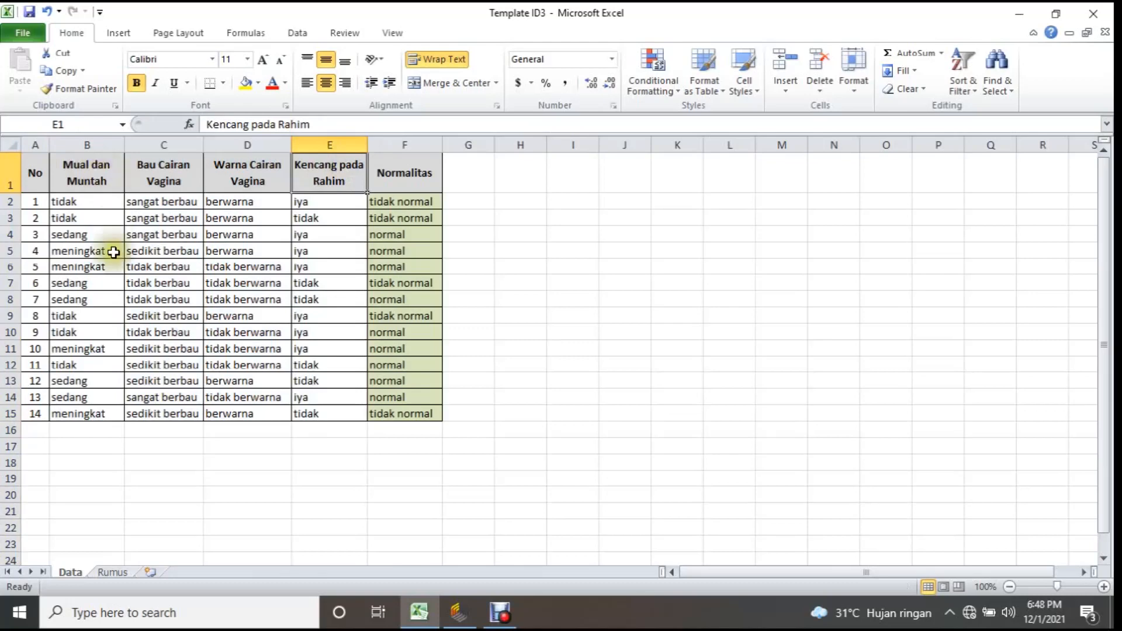
click(99, 180)
click(130, 175)
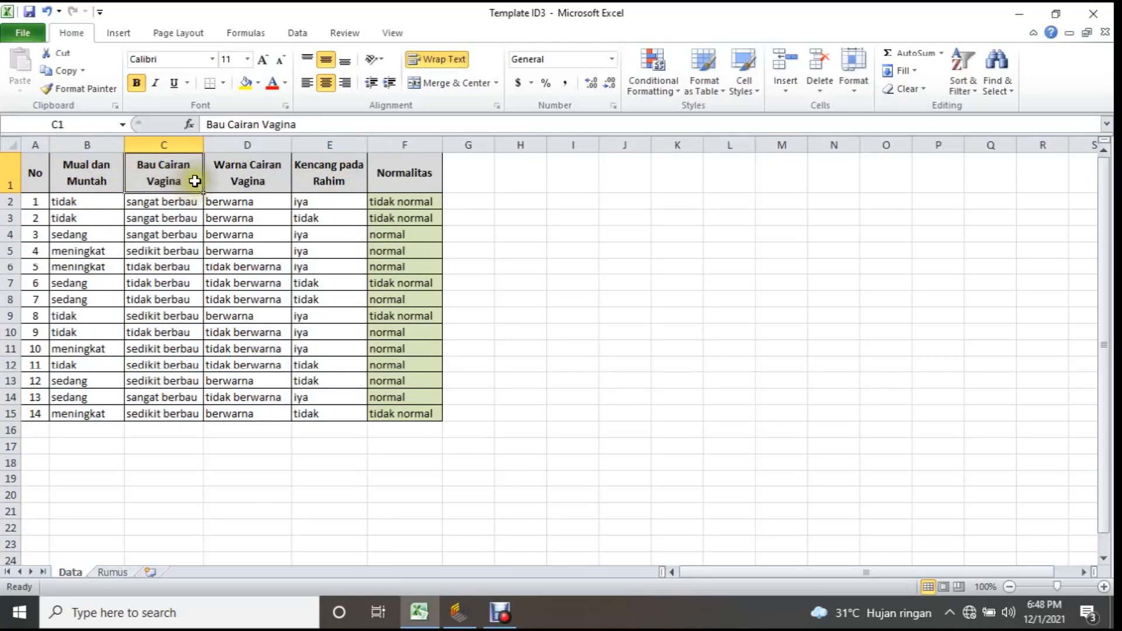
click(231, 176)
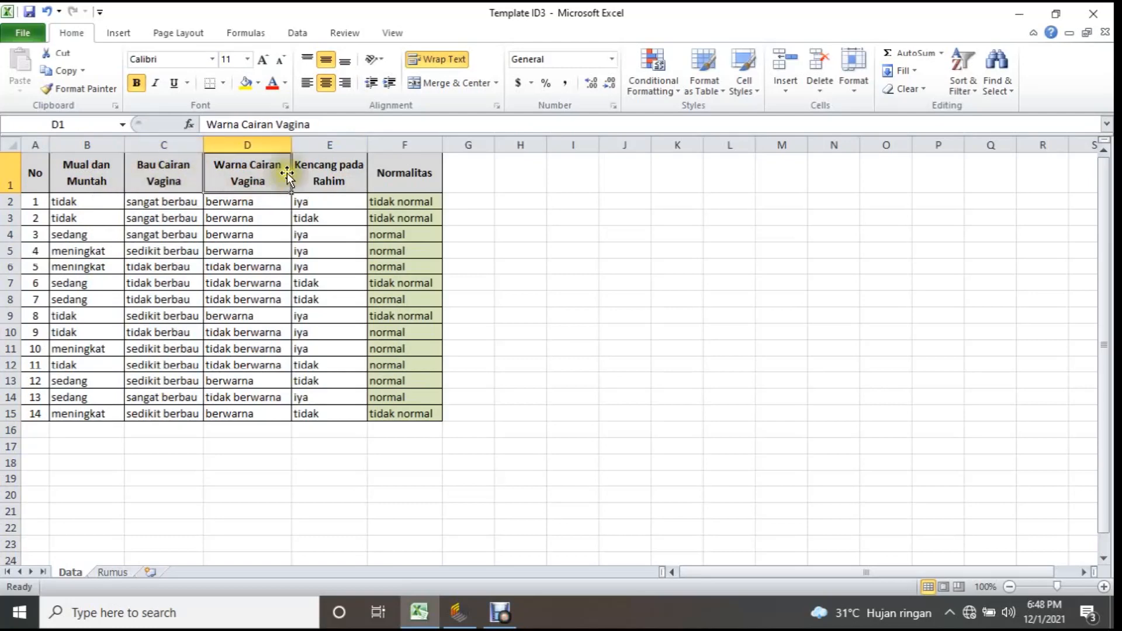
click(356, 191)
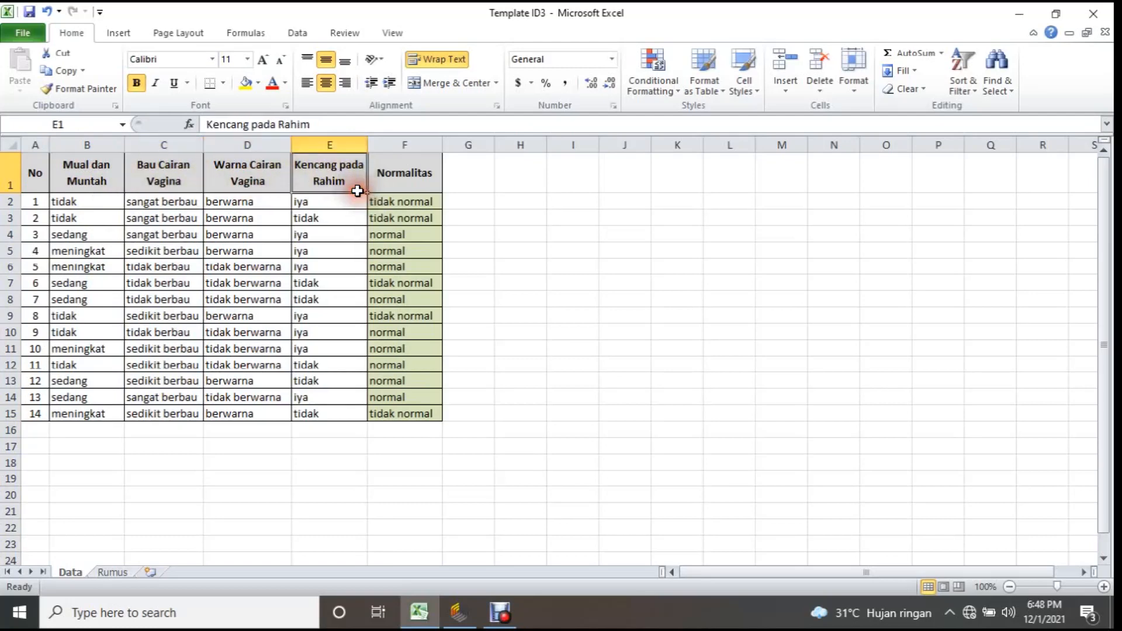
Review the Normalitas label column and its normal and tidak normal values across the records of the Data sheet.
click(406, 144)
click(416, 156)
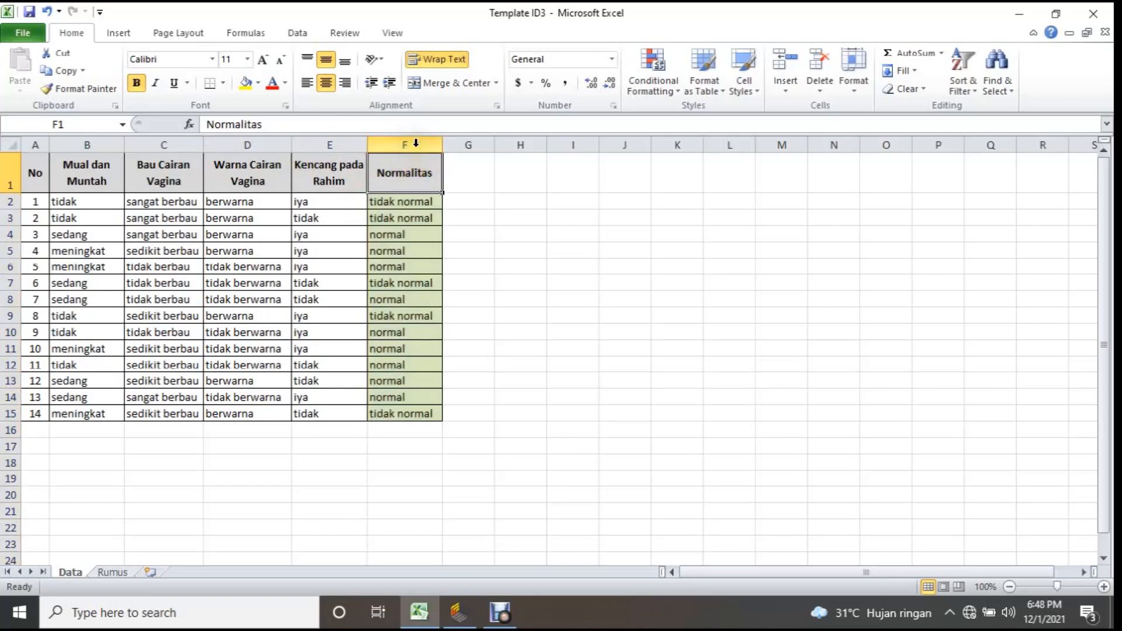
drag(404, 170, 382, 409)
click(403, 202)
click(408, 237)
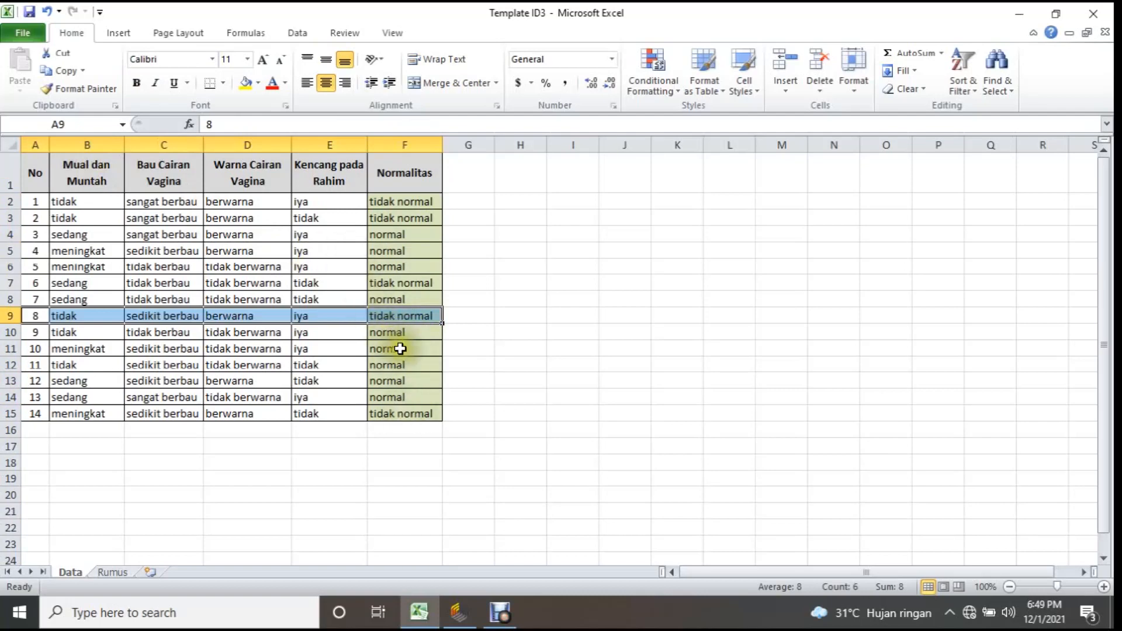
click(381, 271)
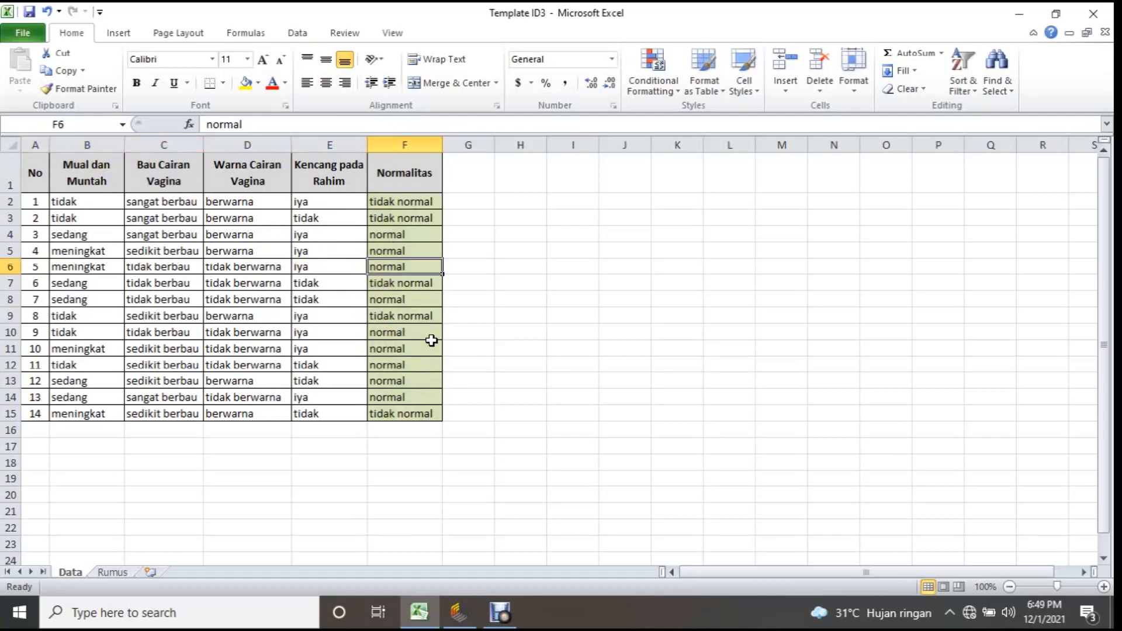
click(420, 411)
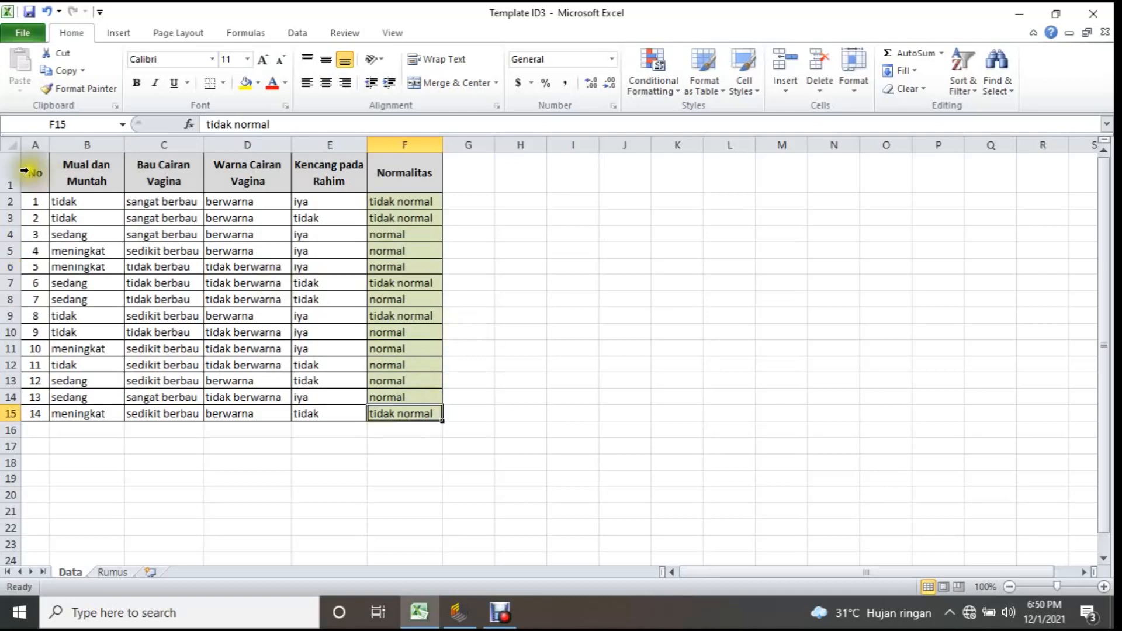
drag(27, 149, 406, 343)
click(405, 380)
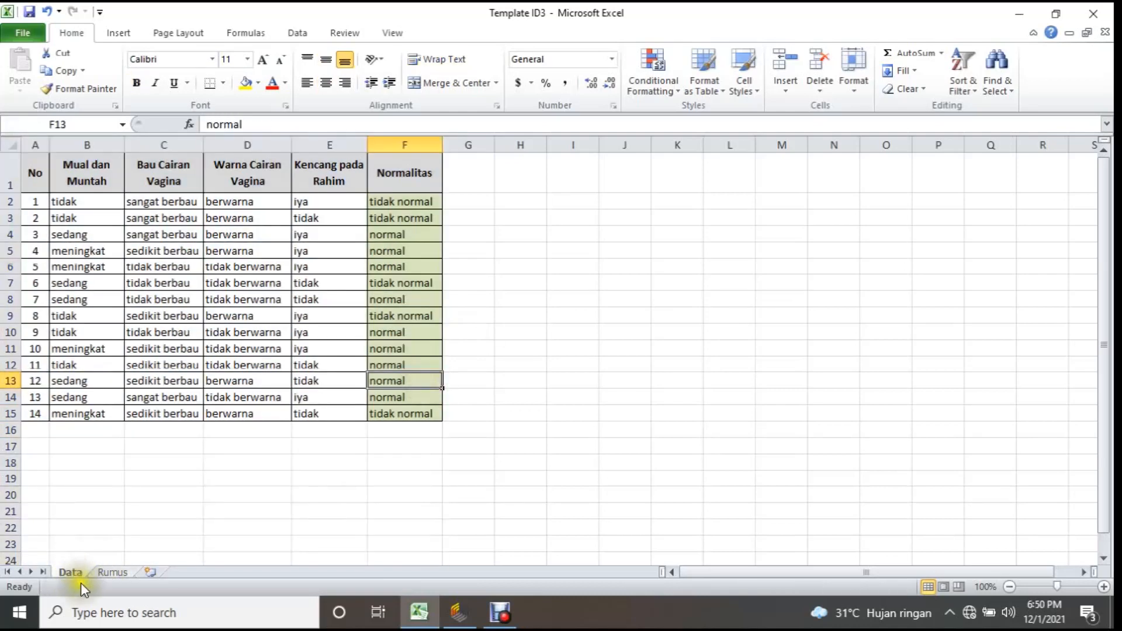
Open the Rumus sheet and highlight the empty calculation area C4:G13.
click(113, 572)
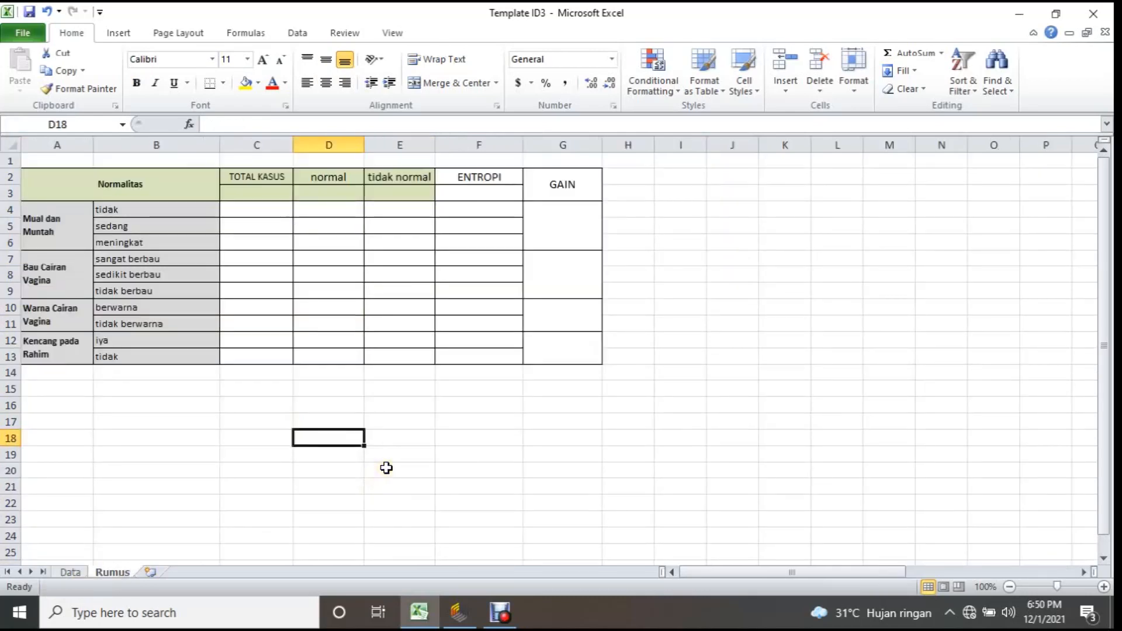
click(275, 209)
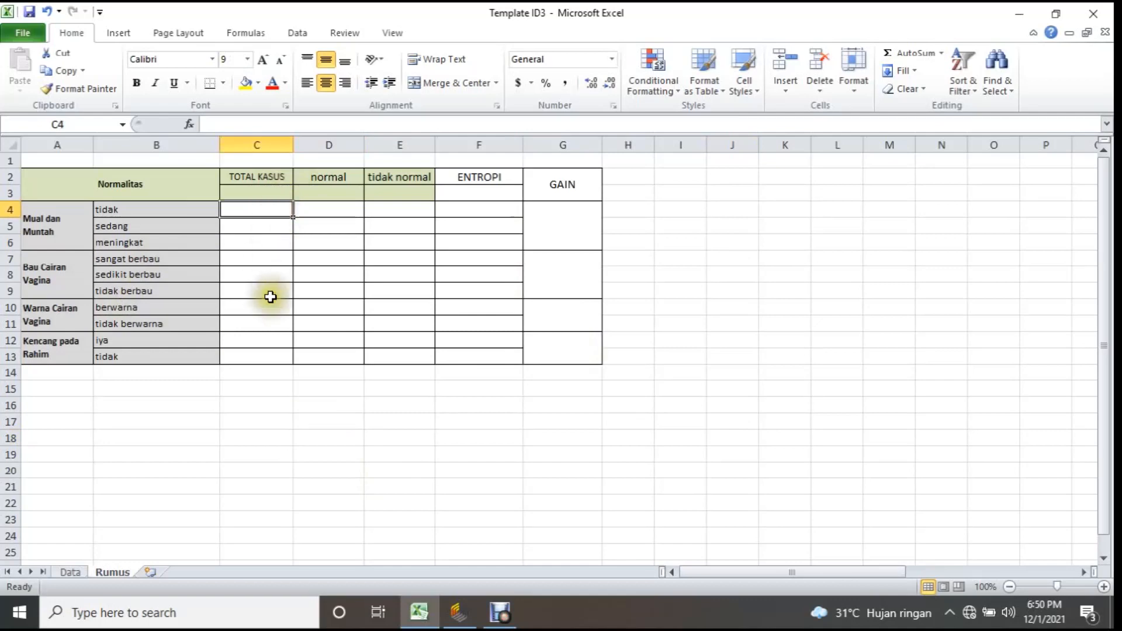
drag(275, 210, 566, 218)
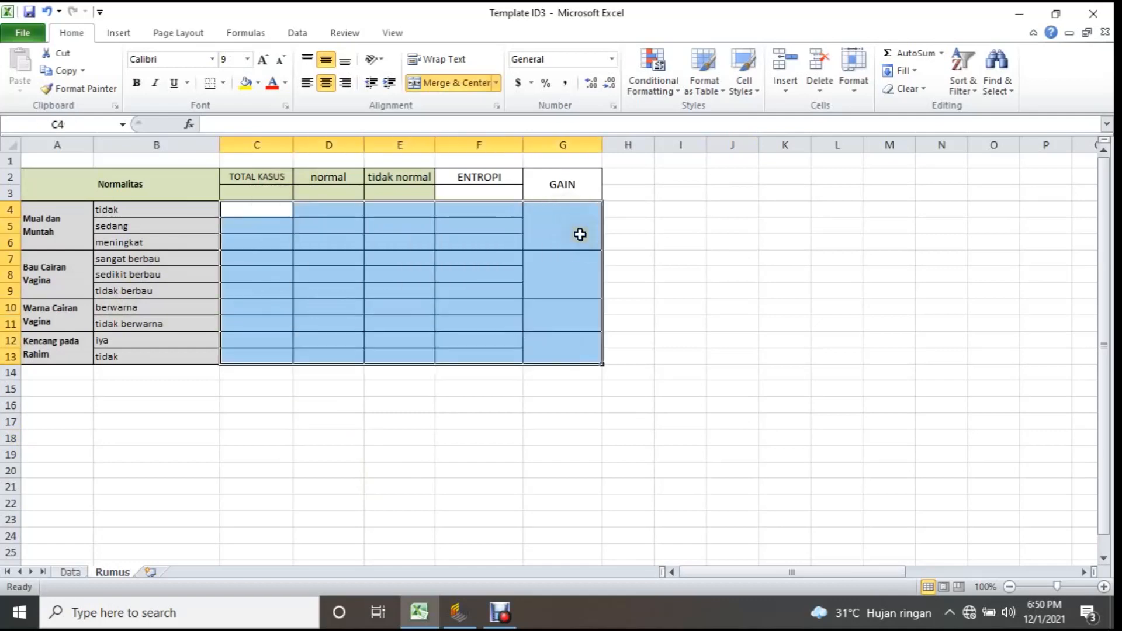
Review the four attribute labels in column A and the gain cells for Mual dan Muntah and Bau Cairan Vagina.
click(63, 249)
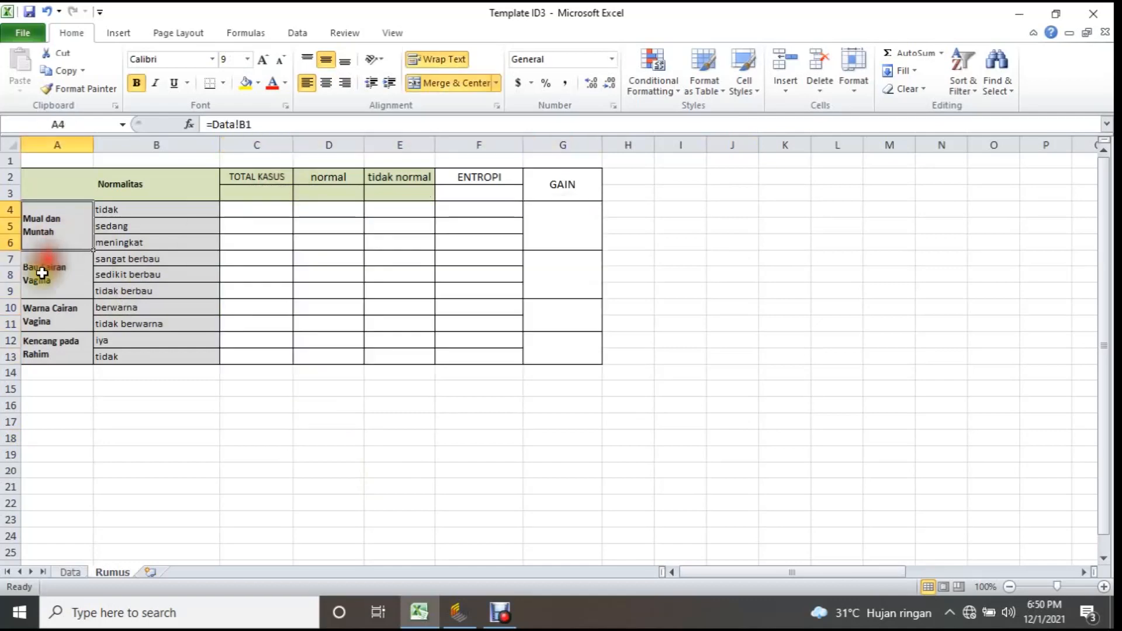
click(45, 274)
click(51, 321)
click(61, 351)
click(546, 230)
click(577, 277)
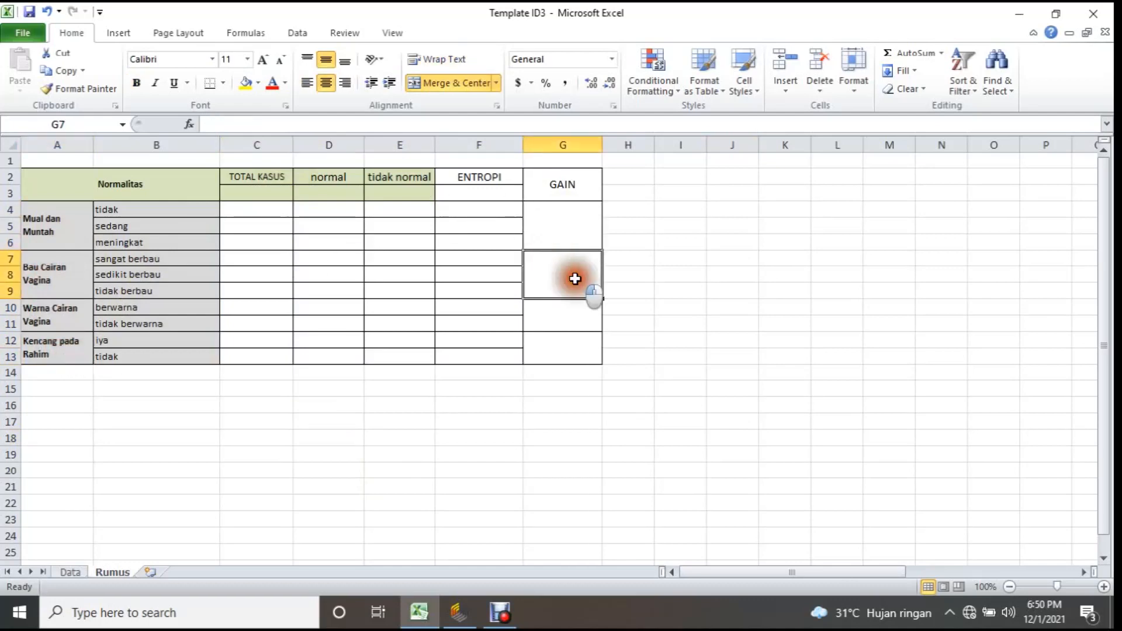
Review the gain cells for Warna Cairan Vagina and Kencang pada Rahim in the Rumus sheet.
click(562, 316)
click(554, 336)
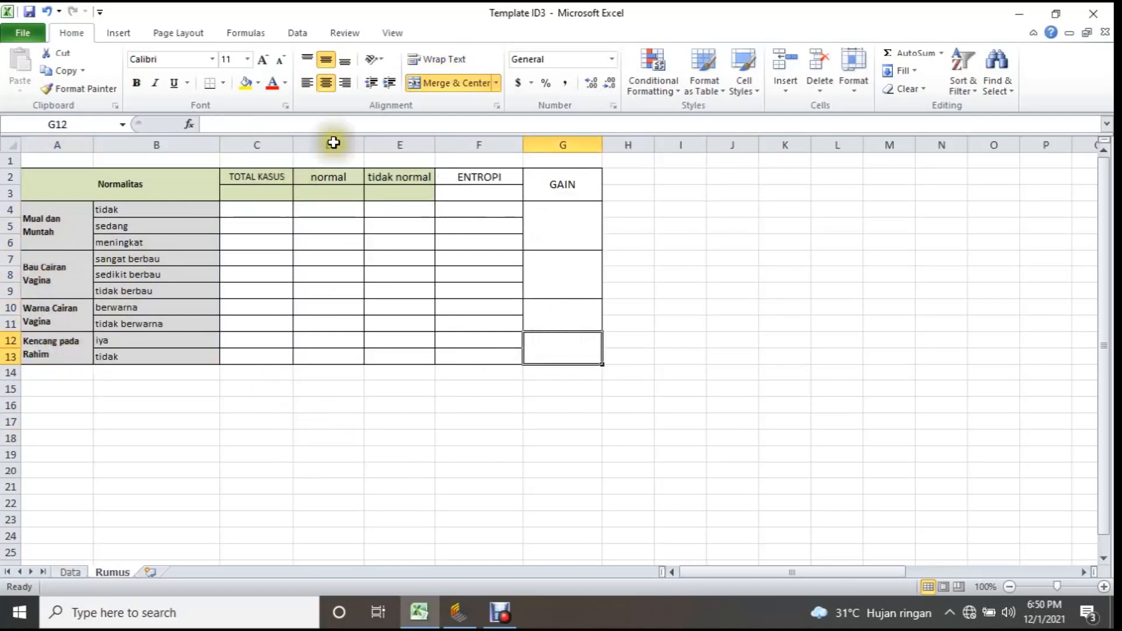
click(358, 341)
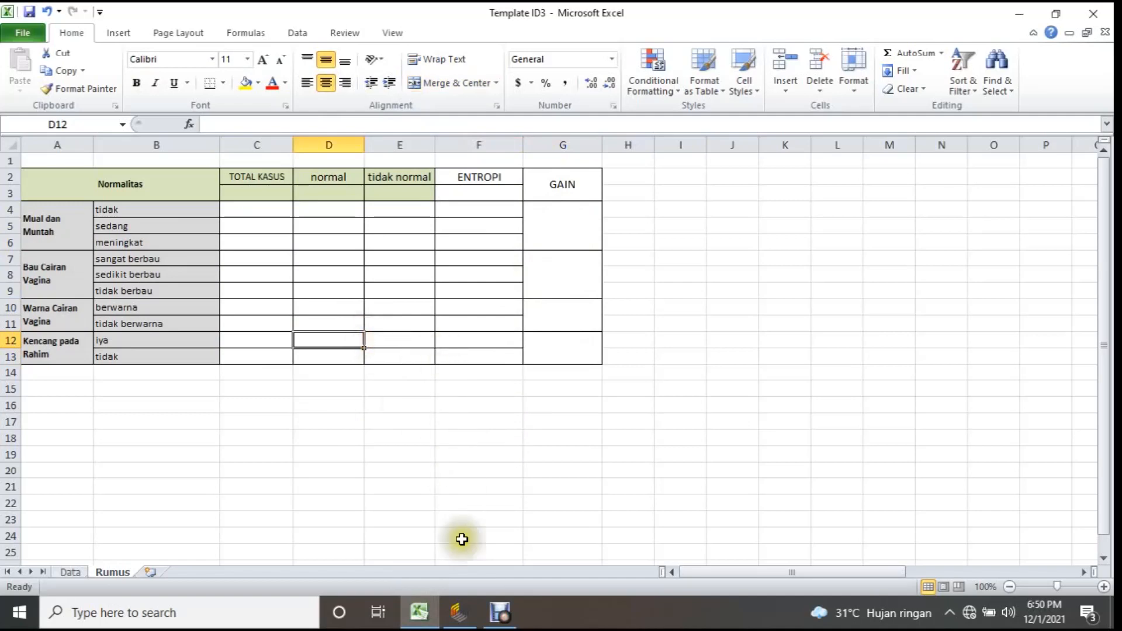
Switch to RapidMiner Studio, search the operators for READ and add a Read Excel operator to the empty process.
click(460, 618)
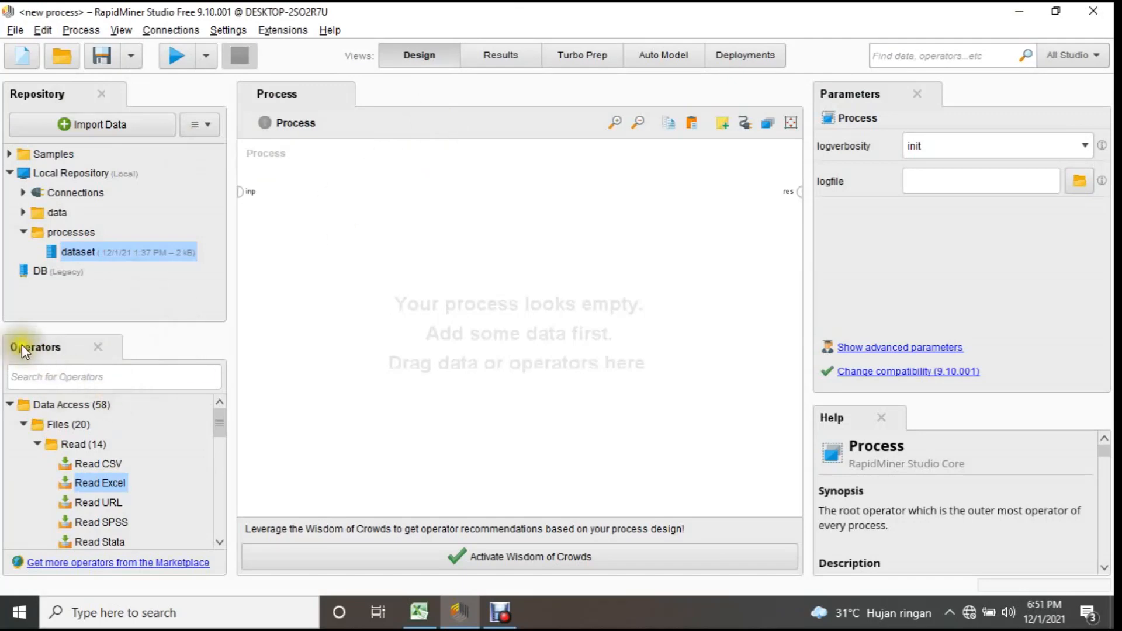
click(43, 376)
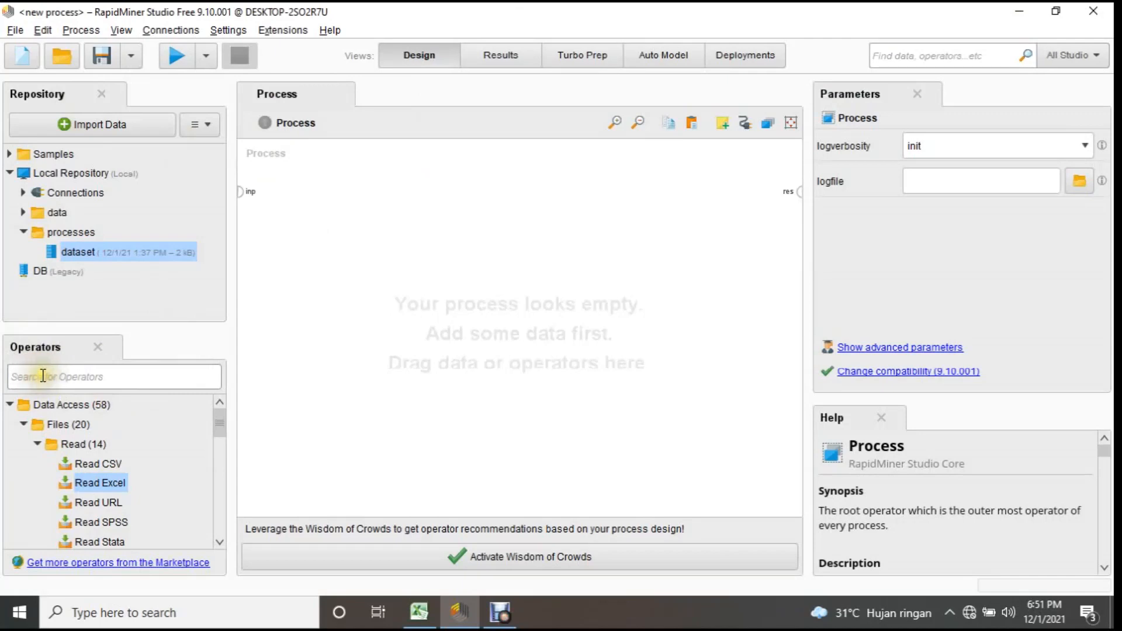
drag(94, 483, 56, 447)
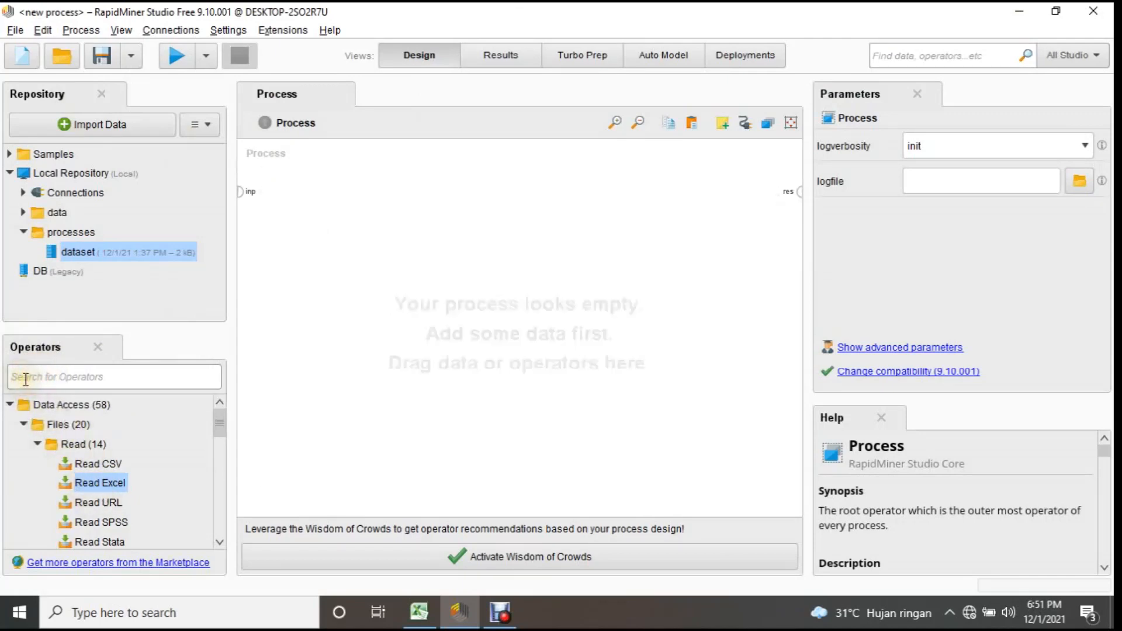
text(READ)
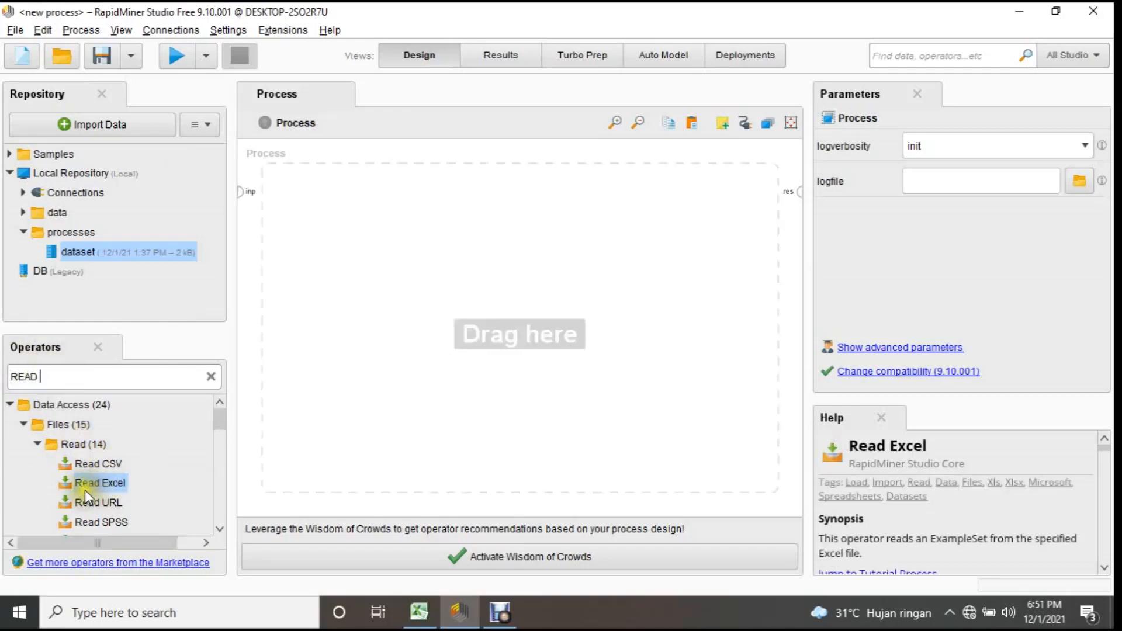
drag(85, 490, 368, 331)
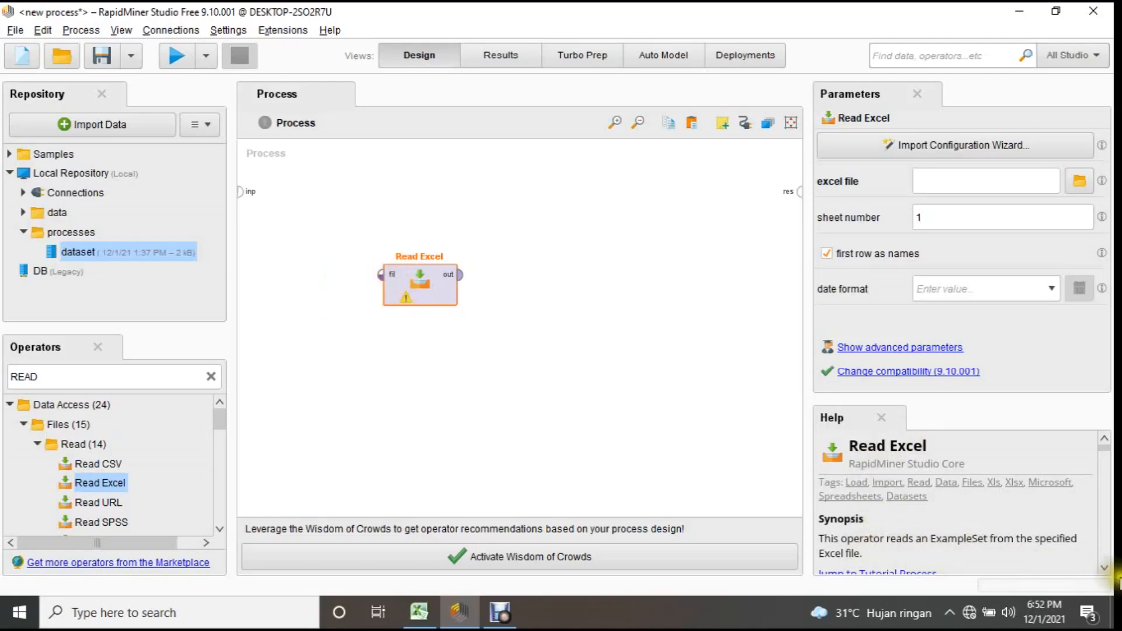
click(1104, 569)
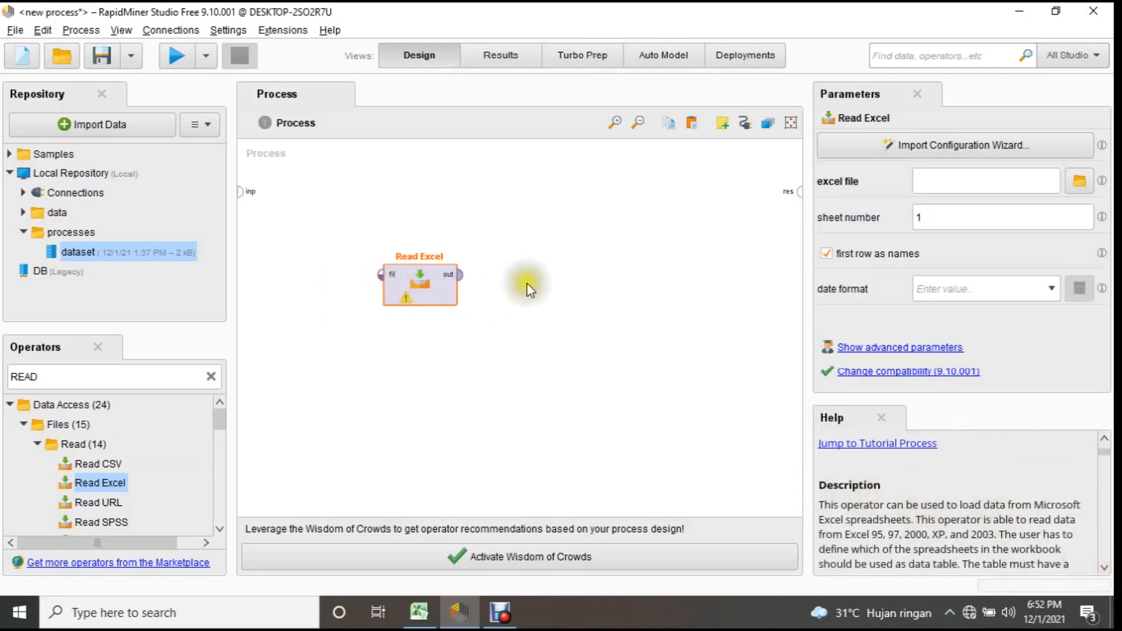
drag(426, 281, 430, 240)
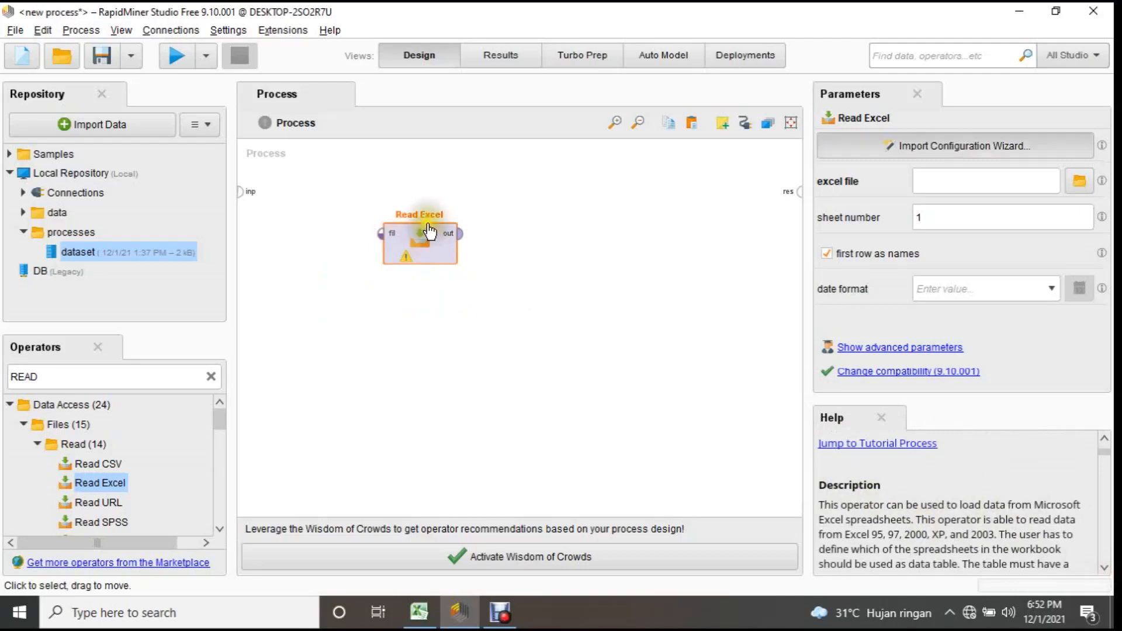
Open the import wizard of Read Excel and select Template ID3.xlsx from the last-used normalitas kehamilan folder.
double_click(430, 231)
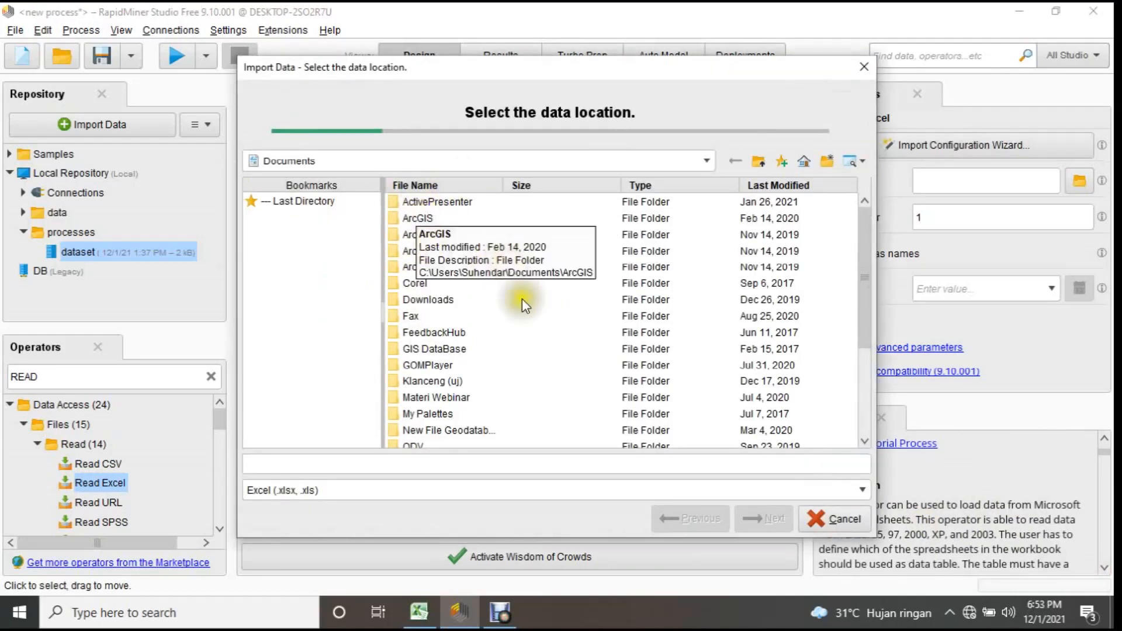
scroll(450, 301, down, 3)
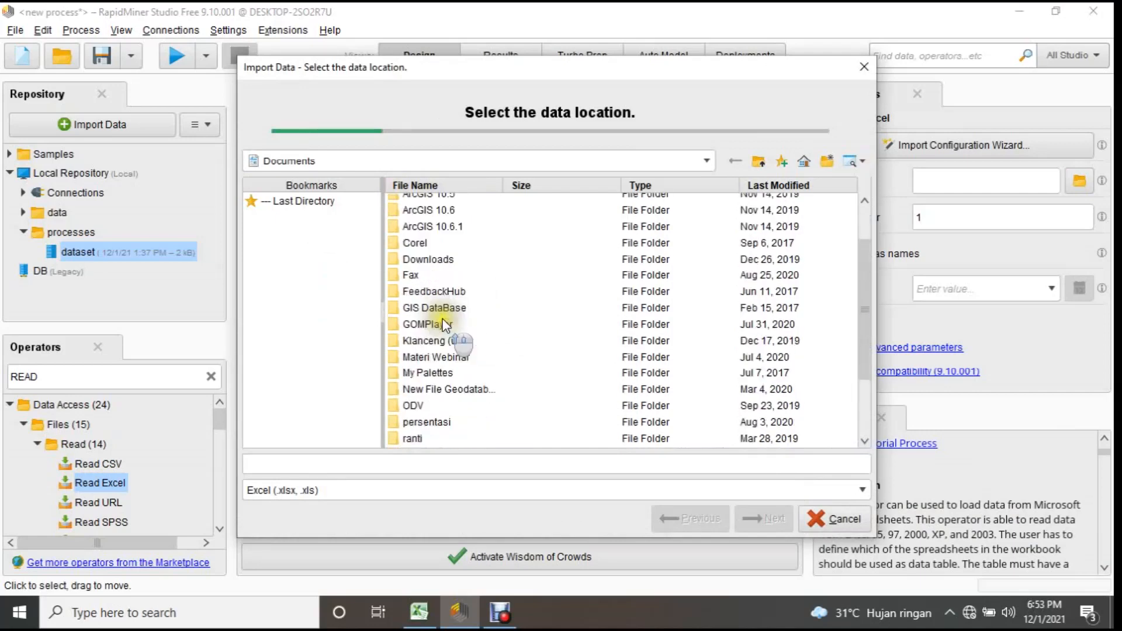
scroll(440, 319, up, 3)
click(696, 159)
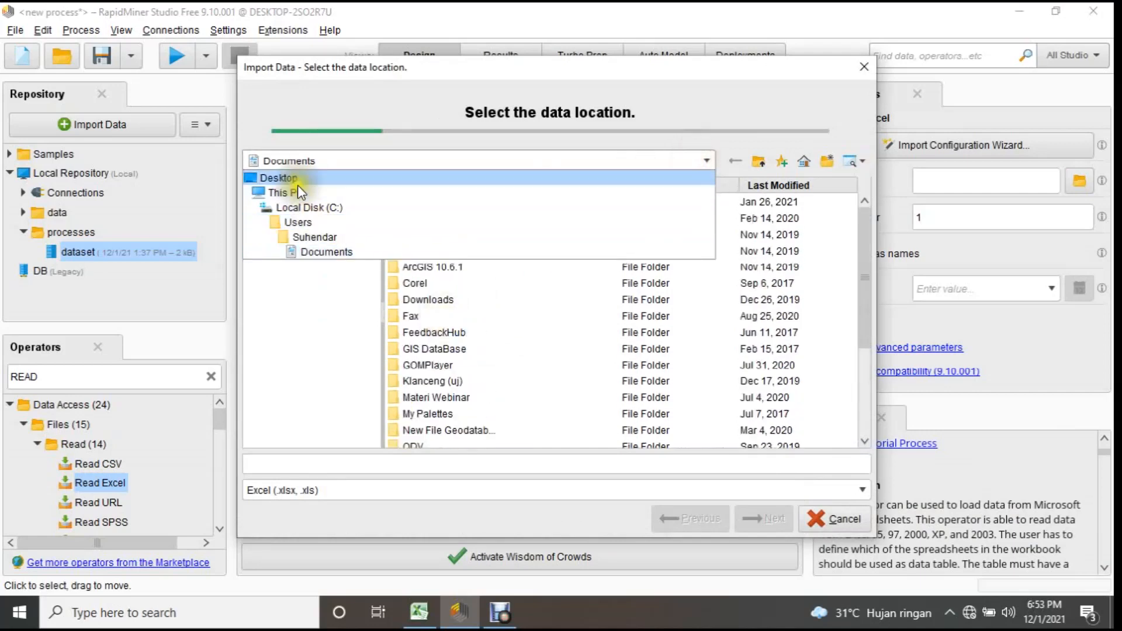
click(317, 297)
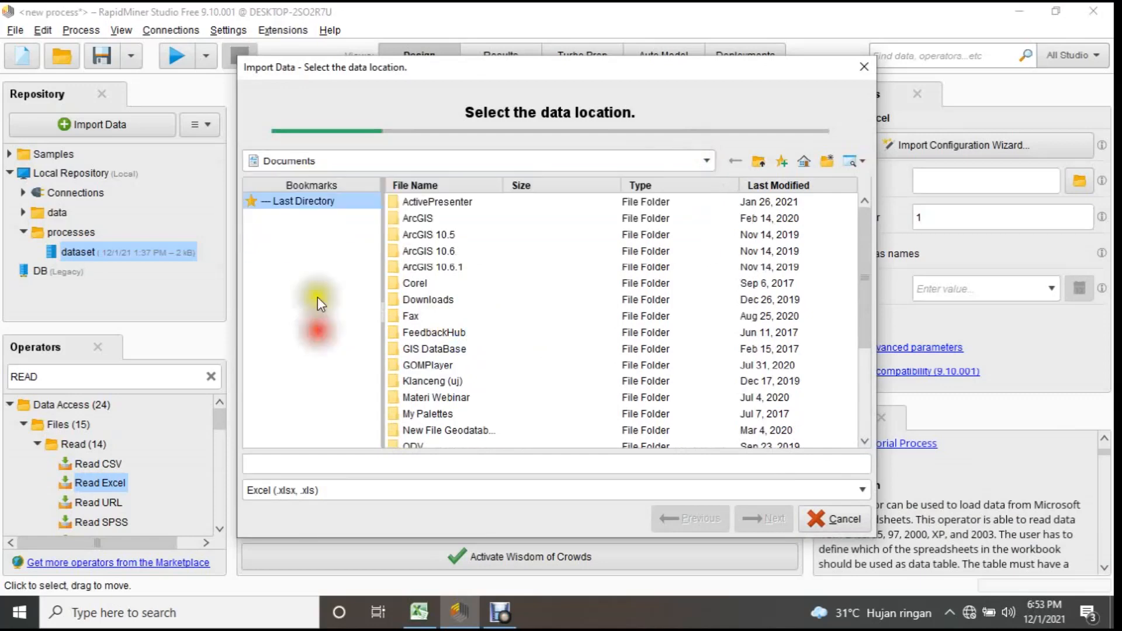
click(301, 204)
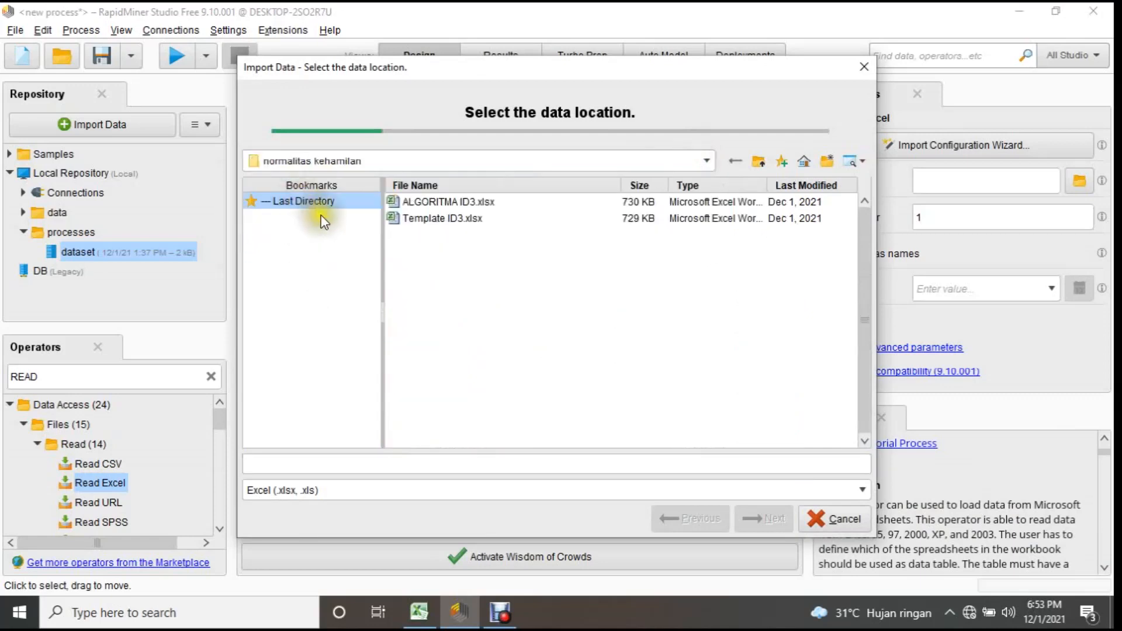
click(433, 219)
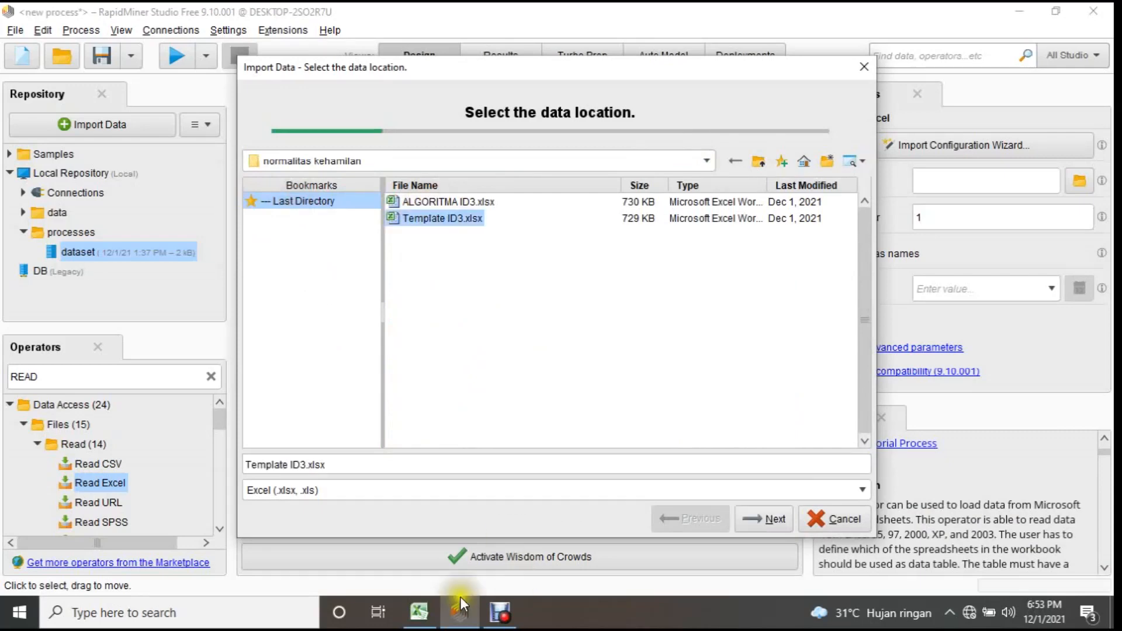
Switch to Excel to check the Data sheet of the template, and return to RapidMiner's import wizard.
click(419, 612)
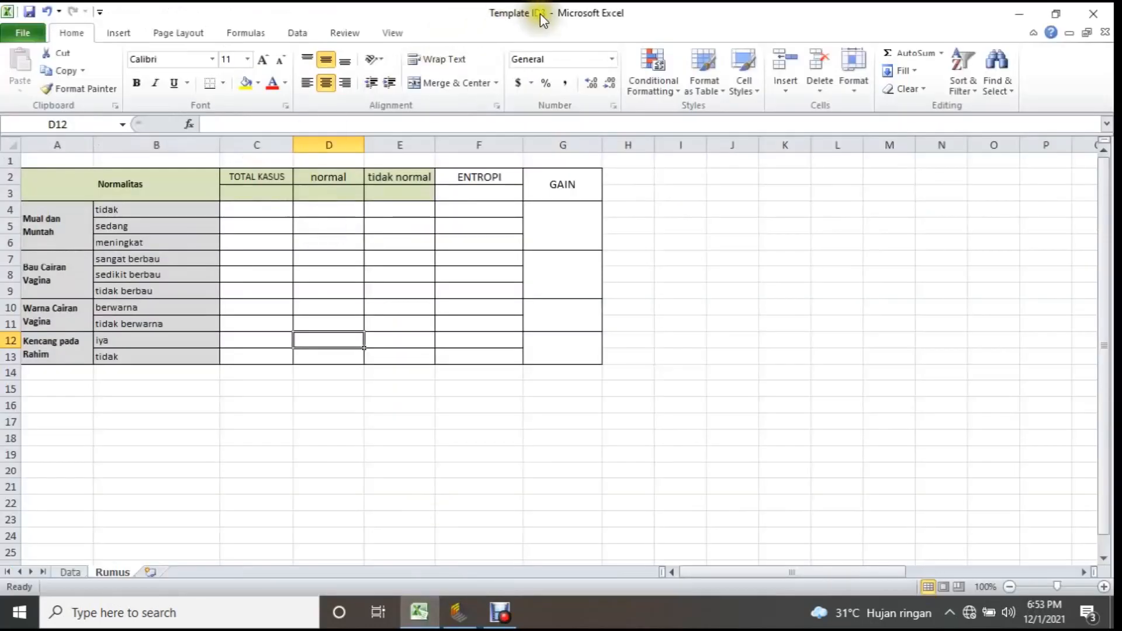
click(71, 572)
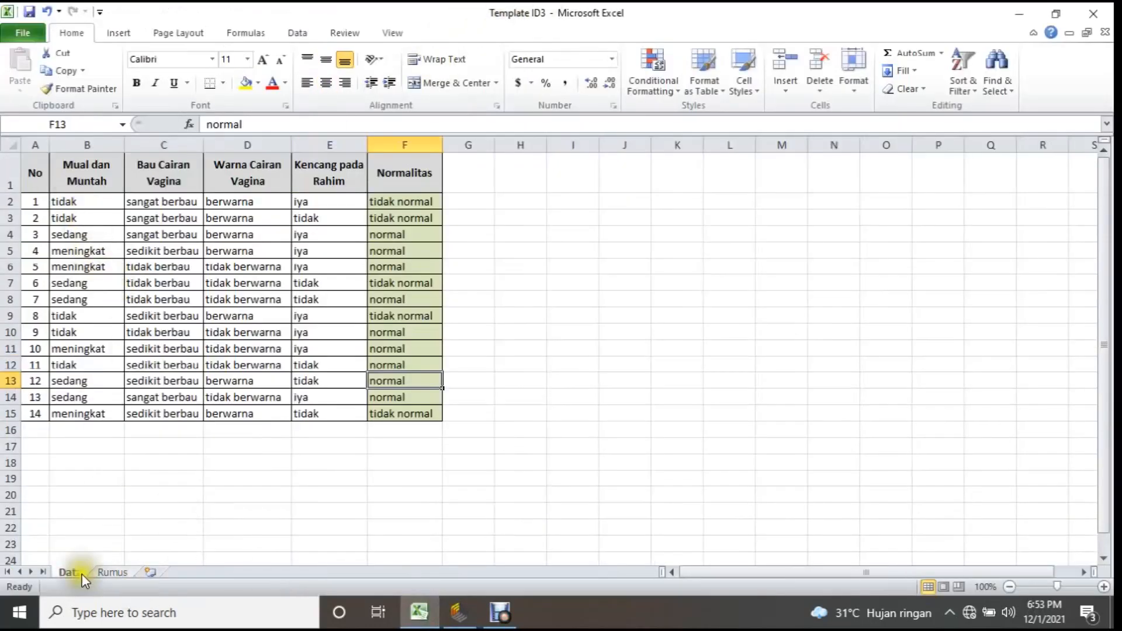
click(459, 605)
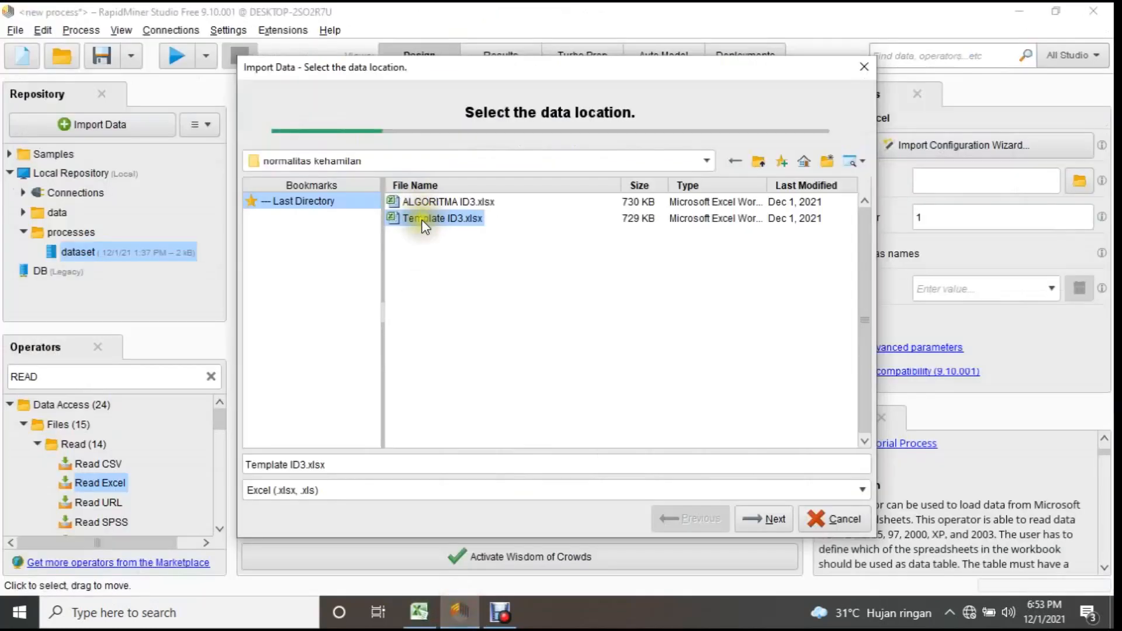
Proceed to the cell selection and set the import range to B:F, leaving out the No column.
click(781, 522)
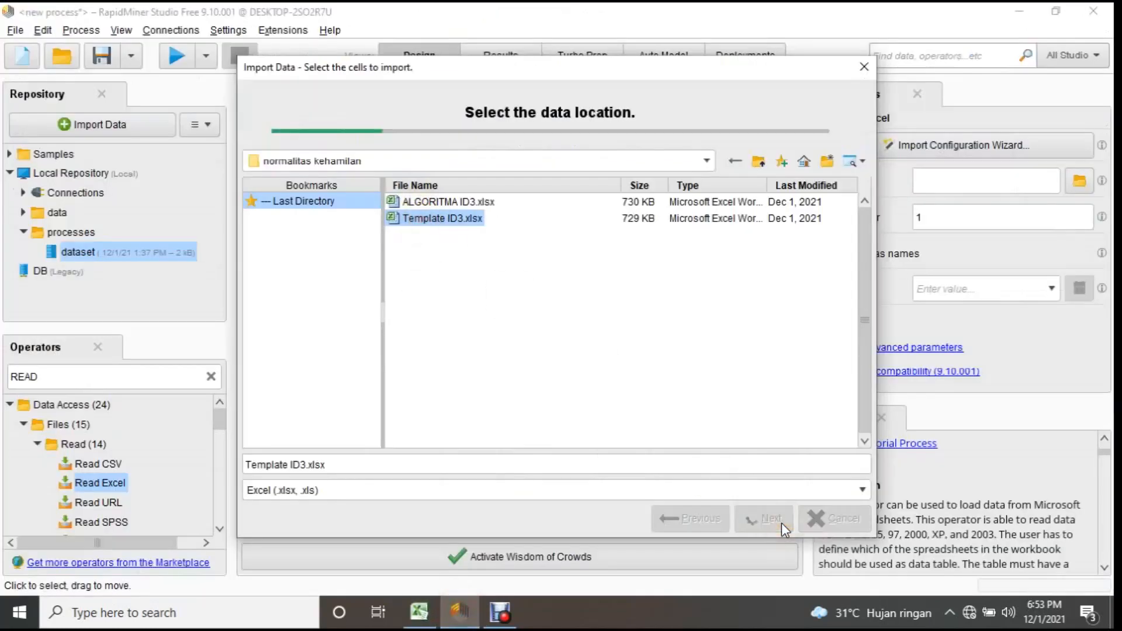
scroll(506, 317, down, 1)
scroll(514, 291, up, 1)
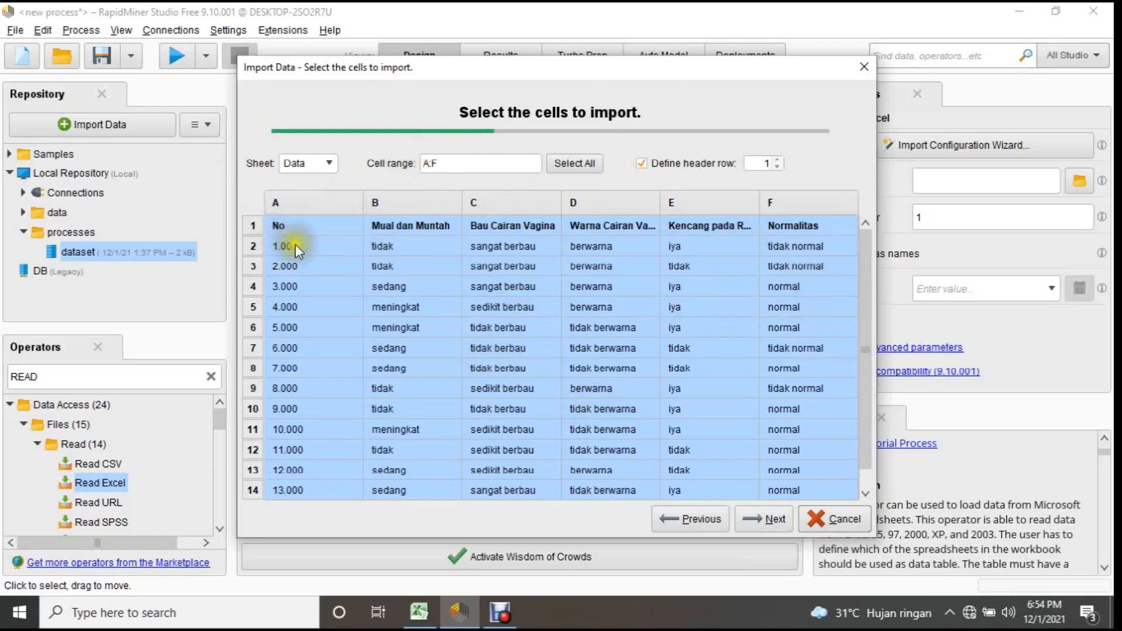
click(431, 162)
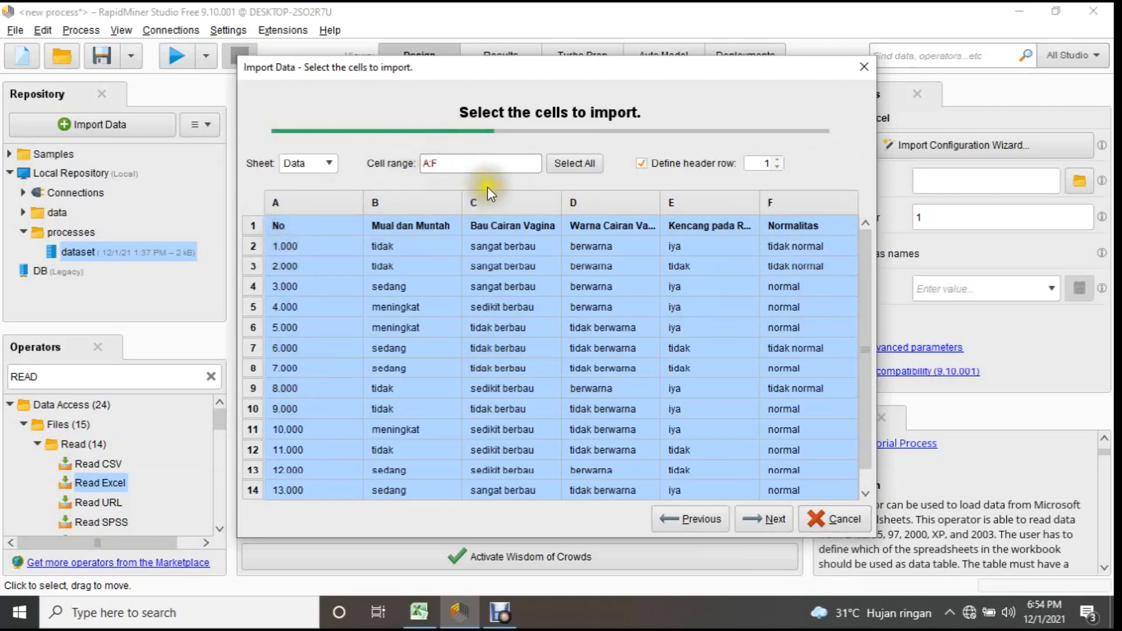
key(BackSpace)
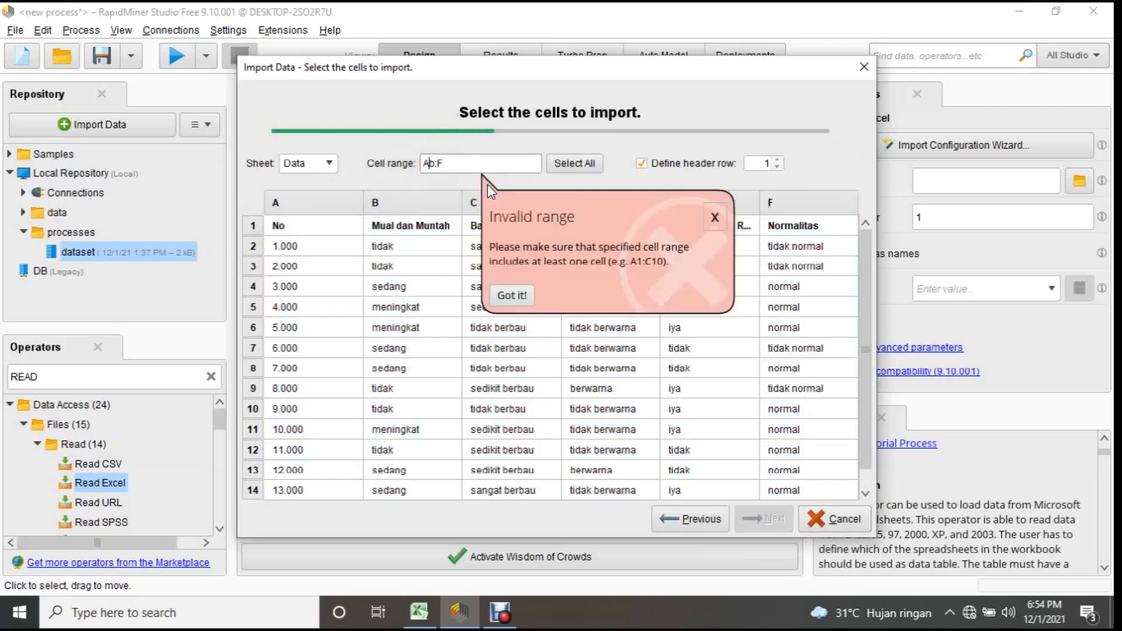
text(B)
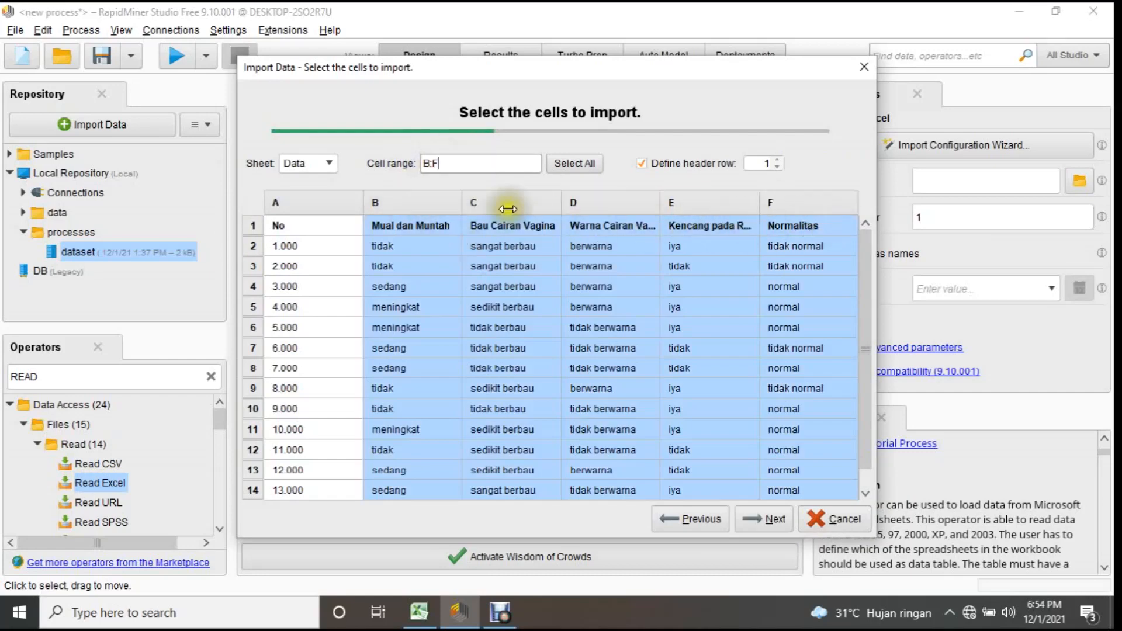
Choose Data as the sheet to import and continue to the column formatting.
click(328, 163)
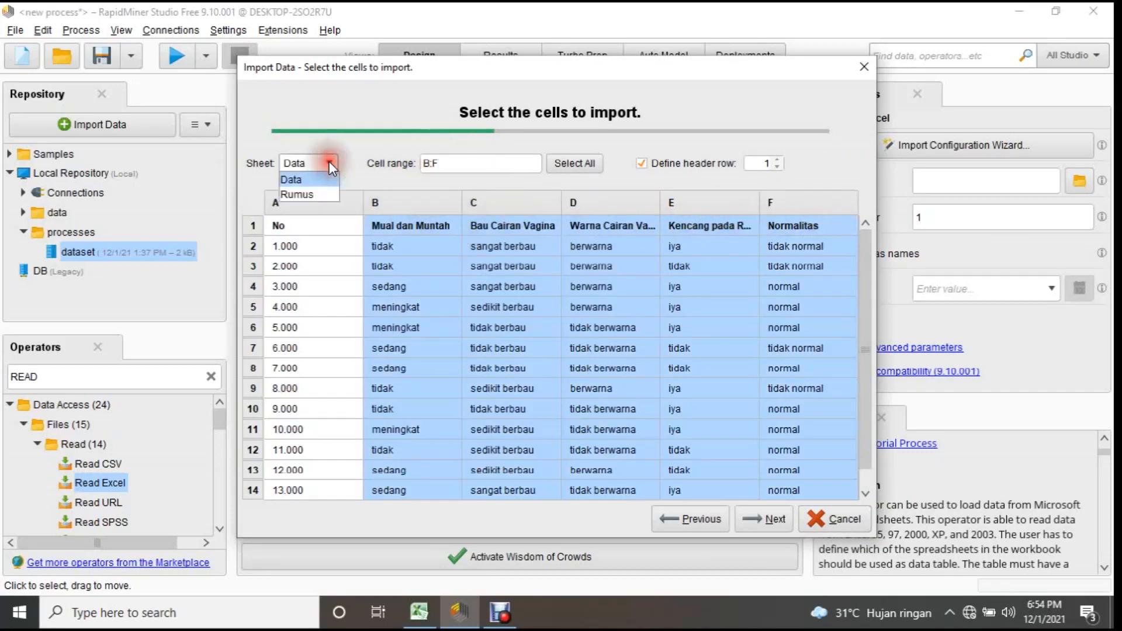
click(285, 180)
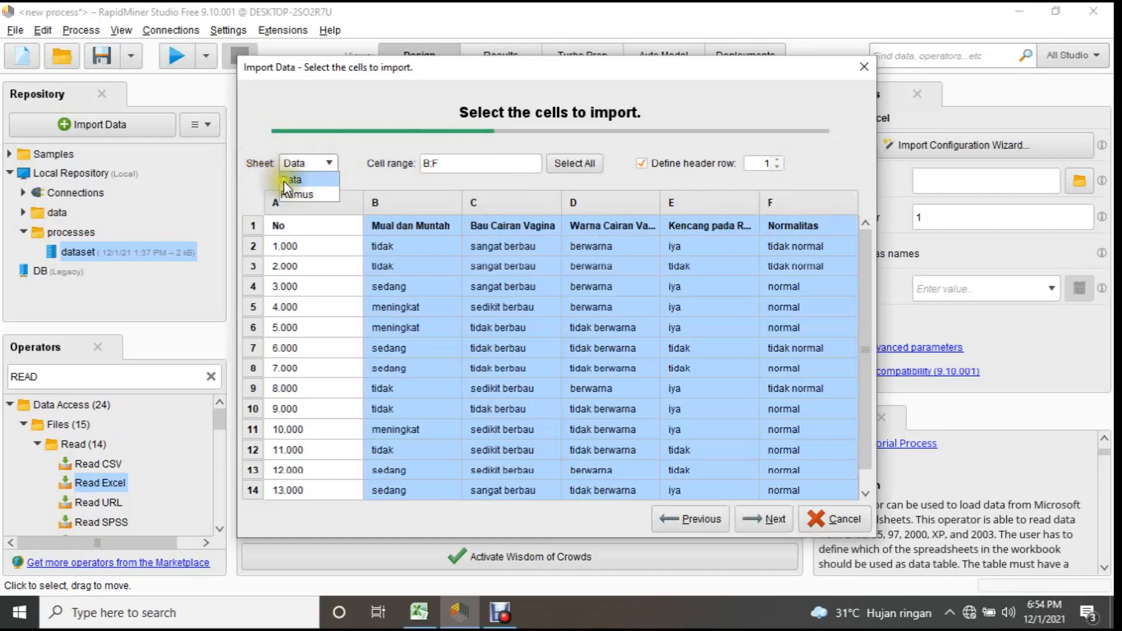
click(322, 164)
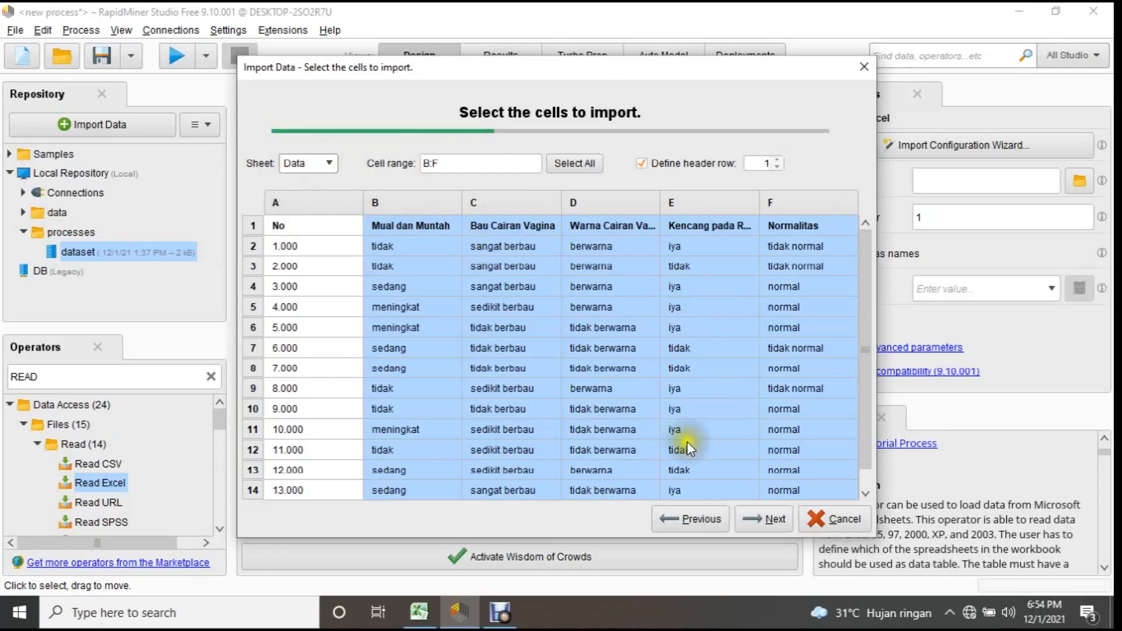
click(778, 525)
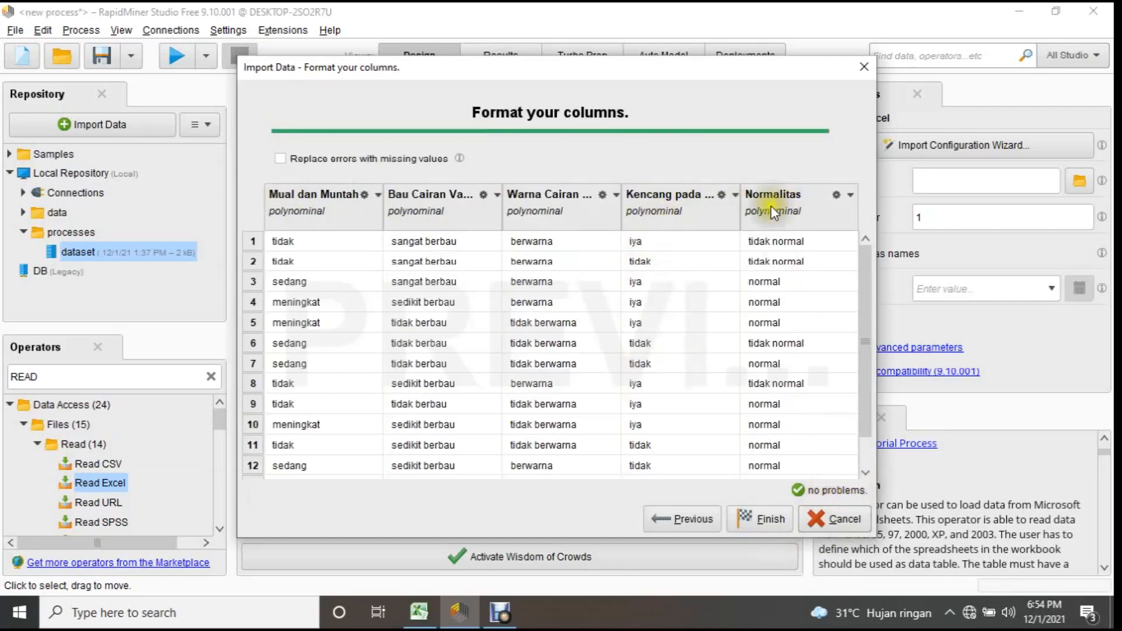
Change the role of the Normalitas column to label and finish the import.
click(844, 192)
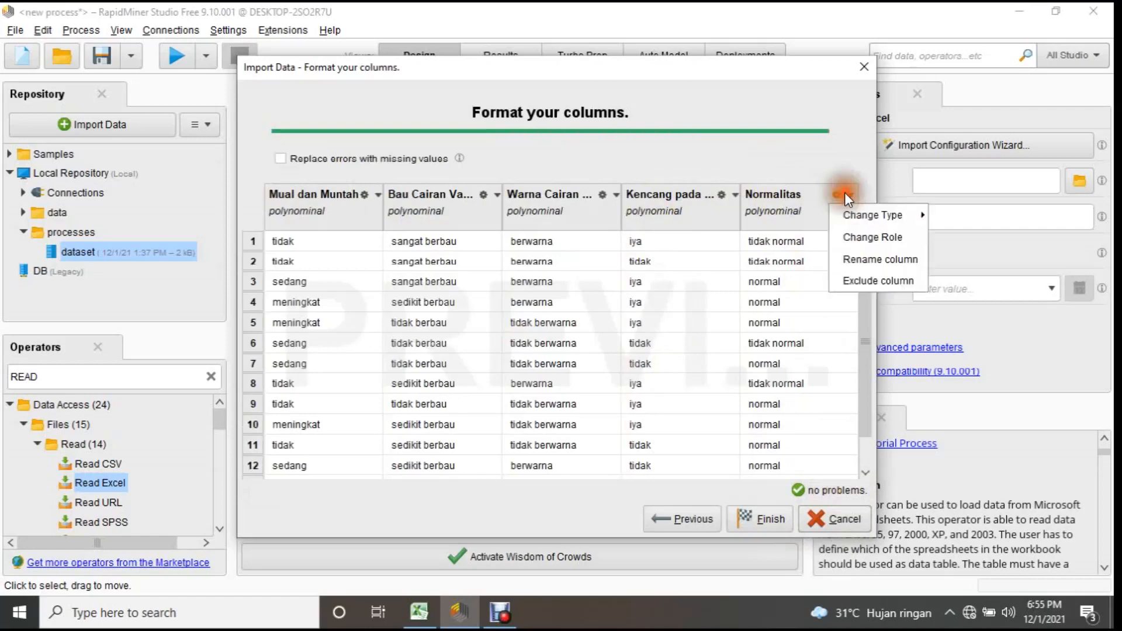
click(865, 240)
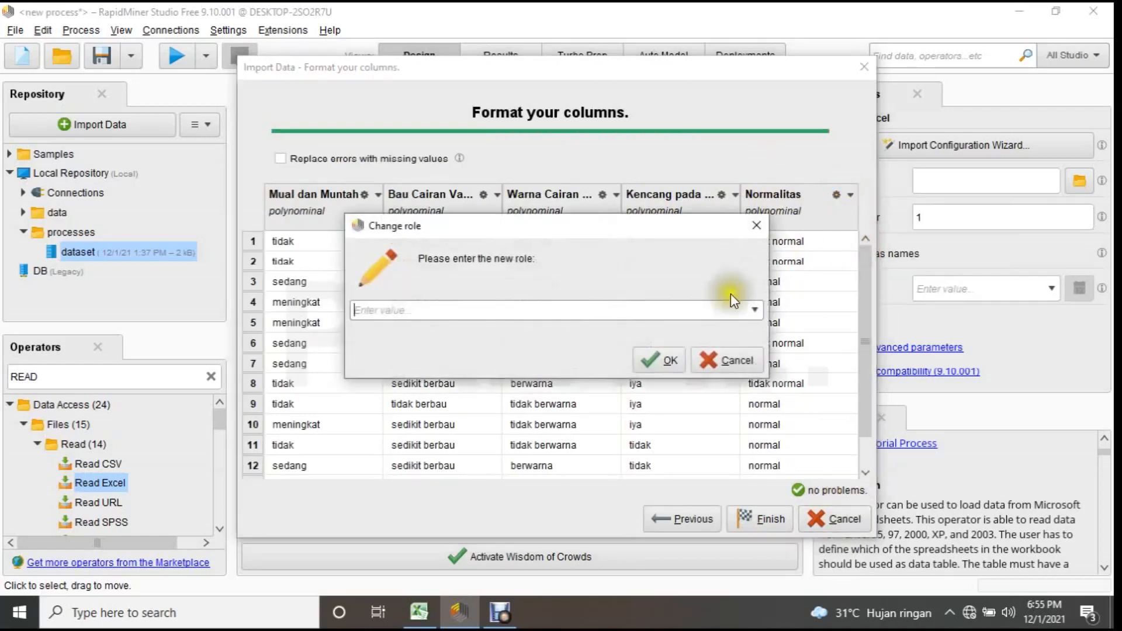
click(755, 309)
click(374, 322)
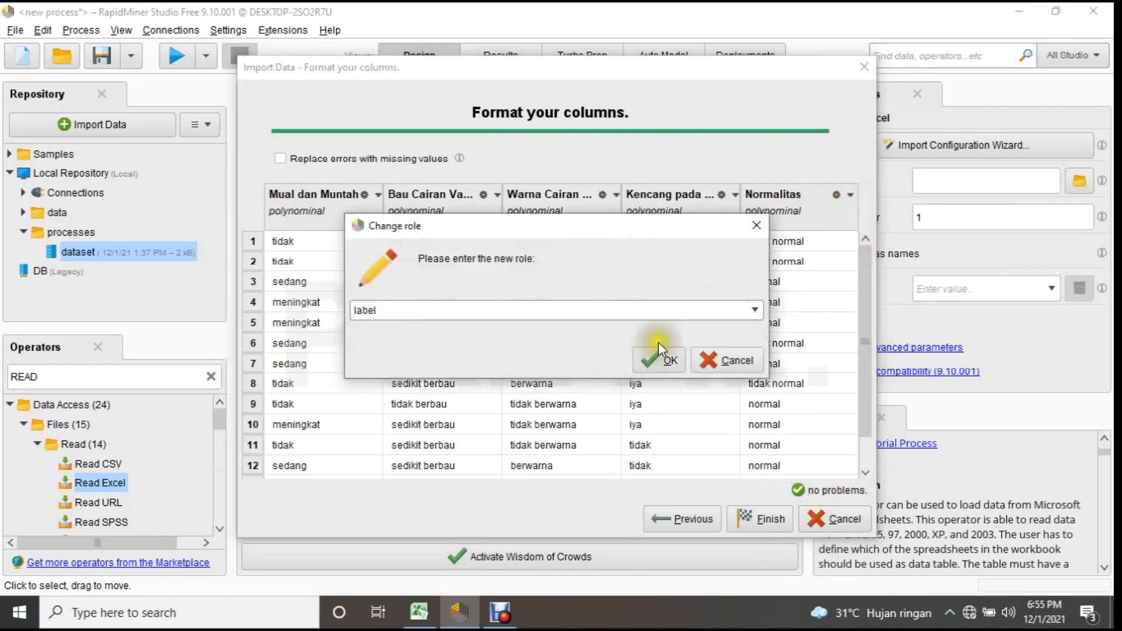
click(661, 360)
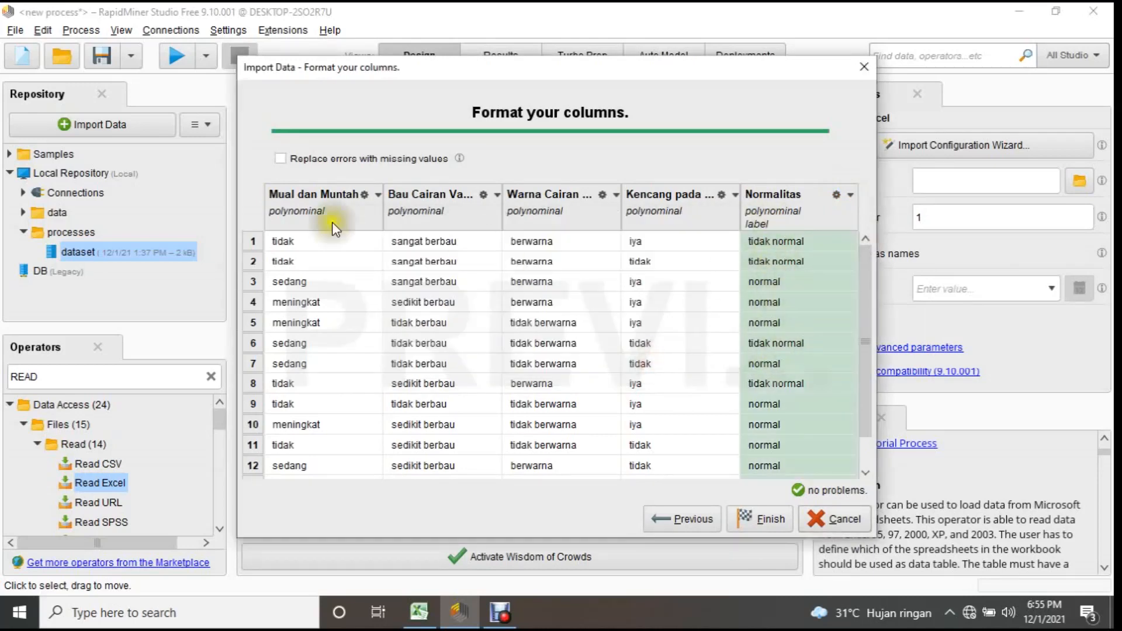
click(763, 520)
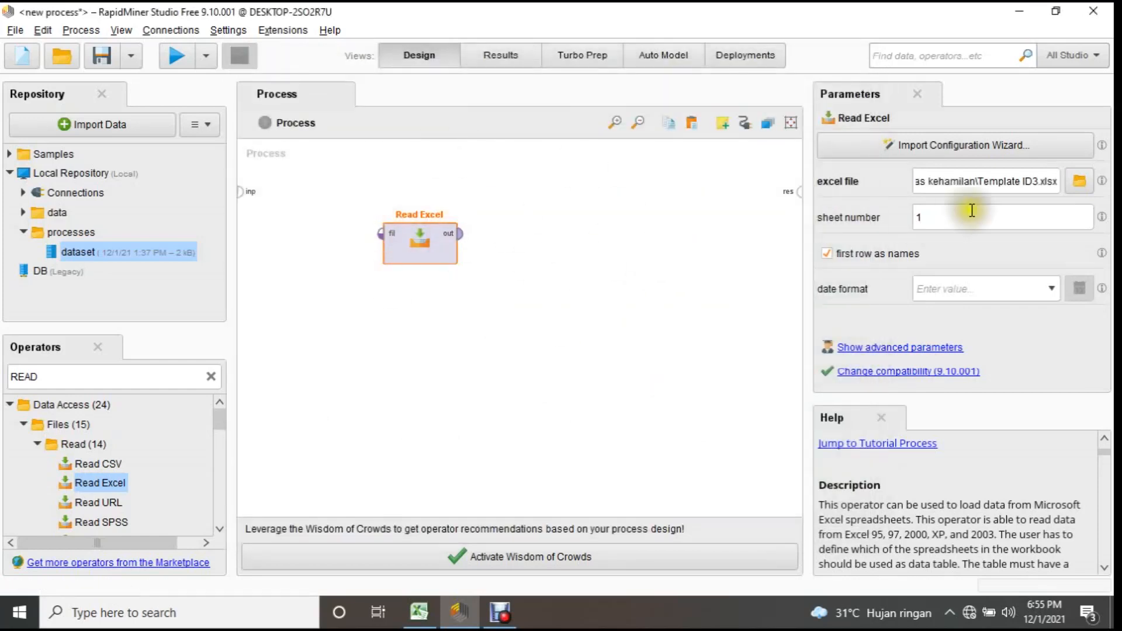
Search the operators for "cross va" and add a Cross Validation operator beside Read Excel in the process.
click(211, 377)
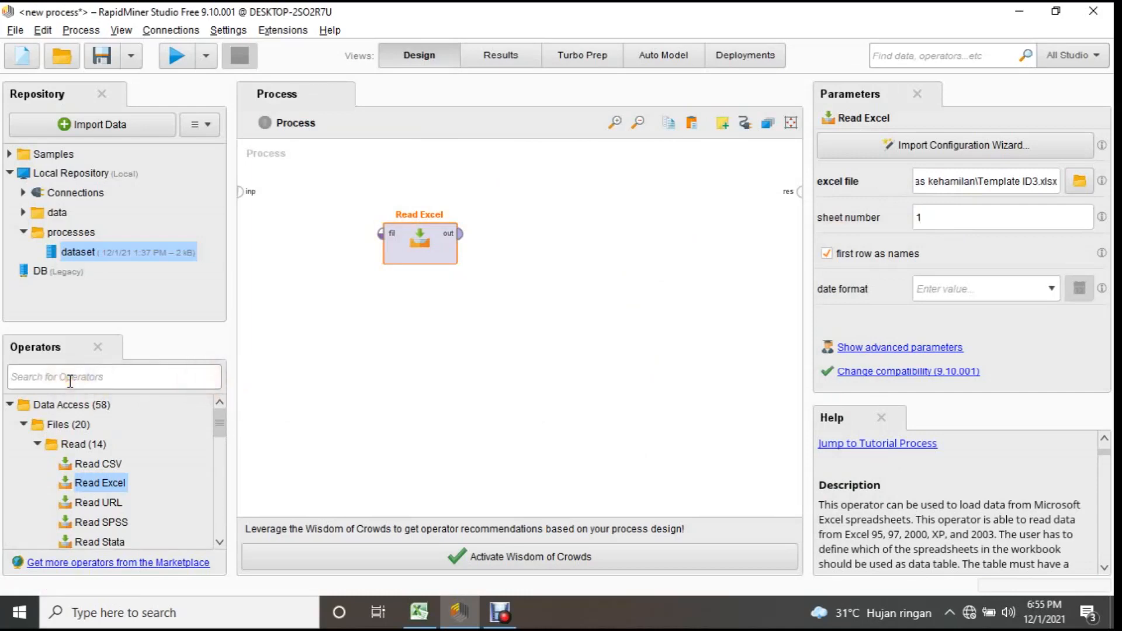
click(70, 381)
text(cross va)
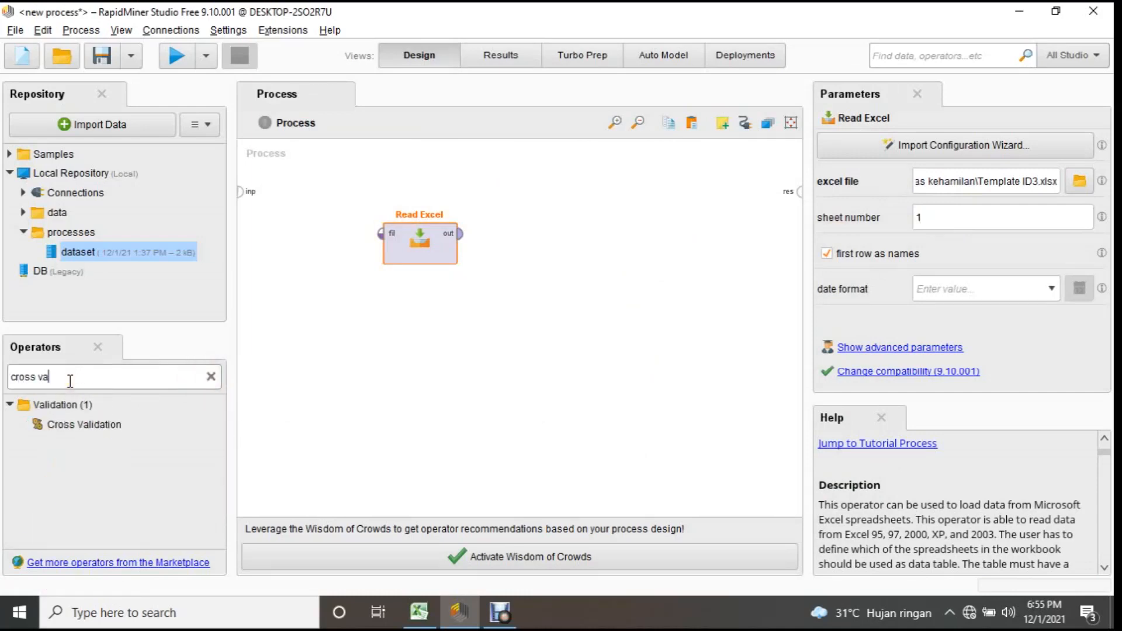
drag(82, 424, 576, 245)
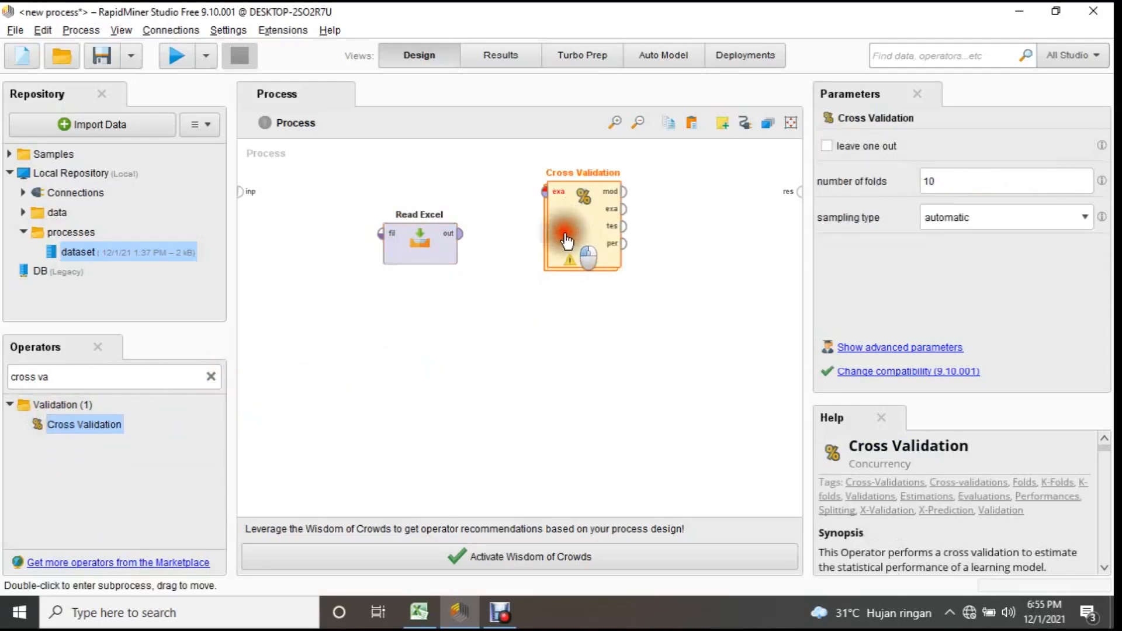
Connect Read Excel's output to the Cross Validation input, and wire its mod, exa, tes and per outputs to the process results.
scroll(1088, 431, down, 3)
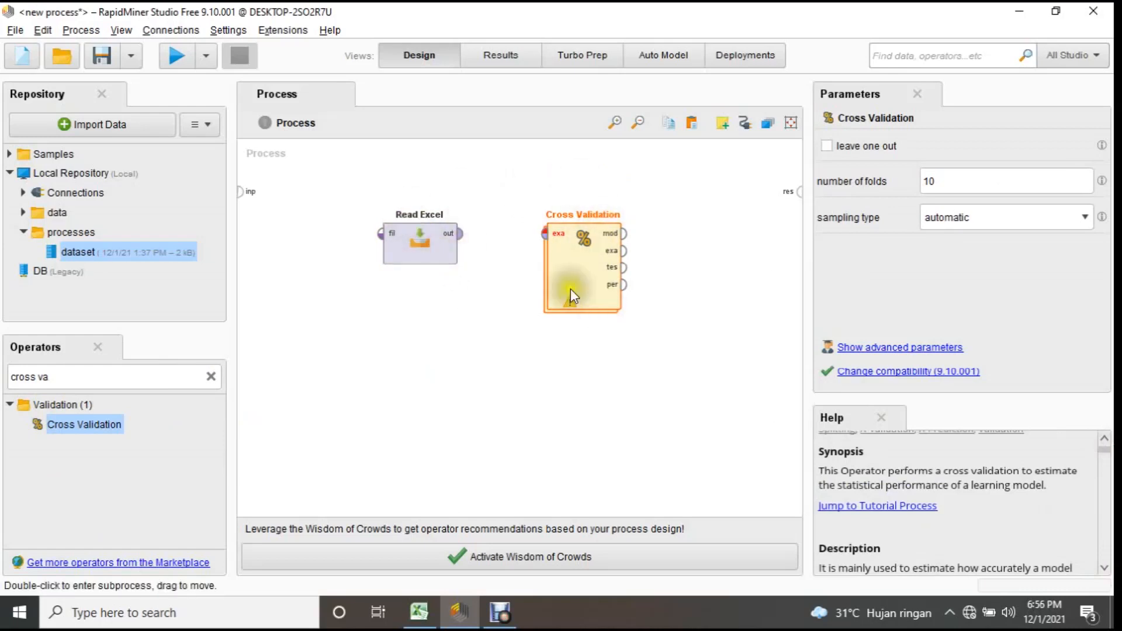
drag(460, 234, 544, 234)
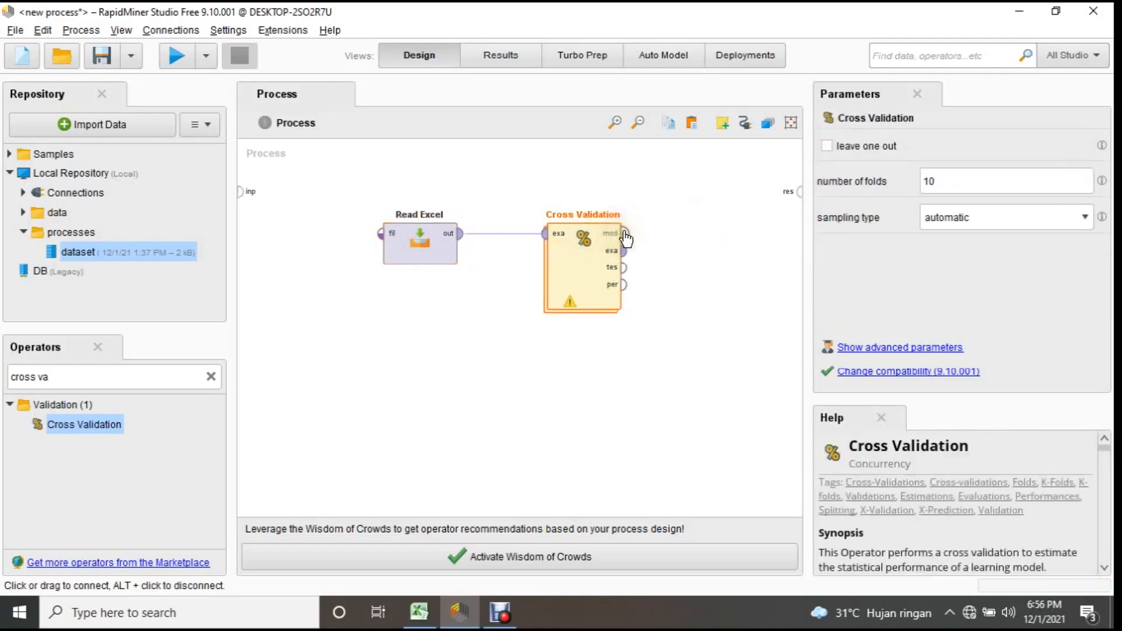
drag(625, 234, 805, 195)
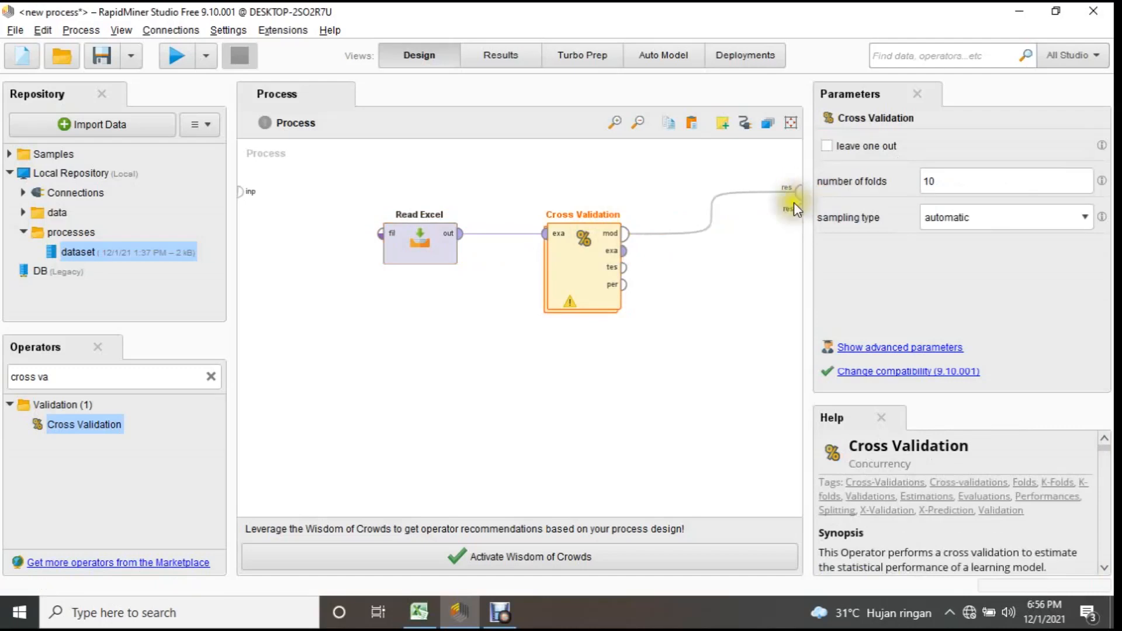
drag(624, 251, 801, 223)
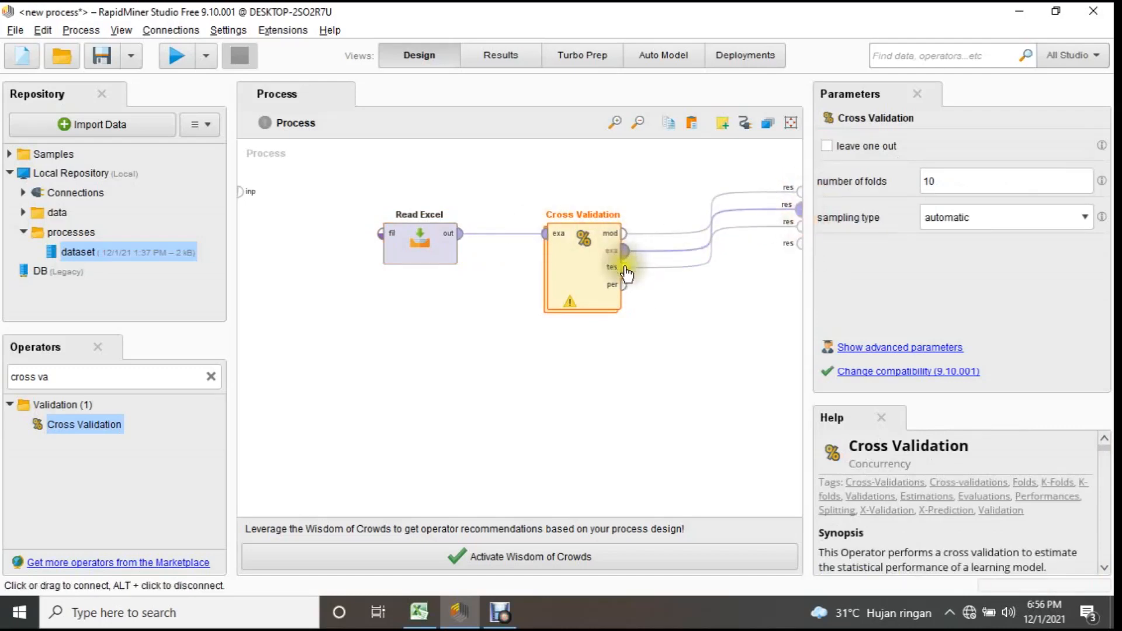
drag(636, 291, 685, 272)
drag(788, 248, 795, 243)
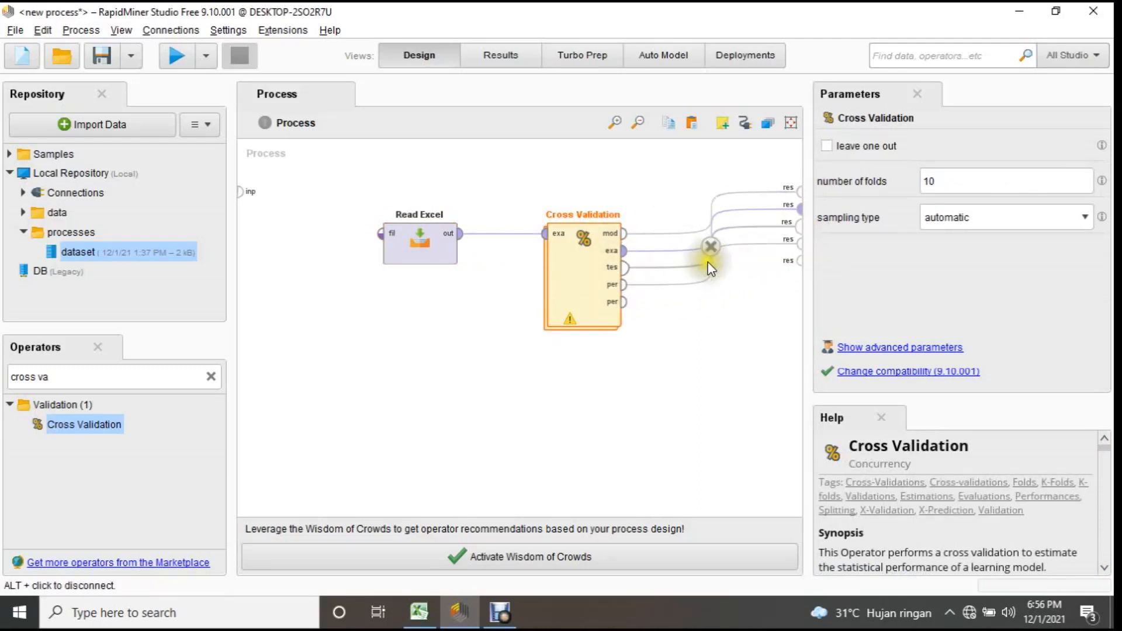
Open the Cross Validation subprocess, search the operators for "id3" and add an ID3 operator to the Training area.
click(584, 293)
double_click(584, 292)
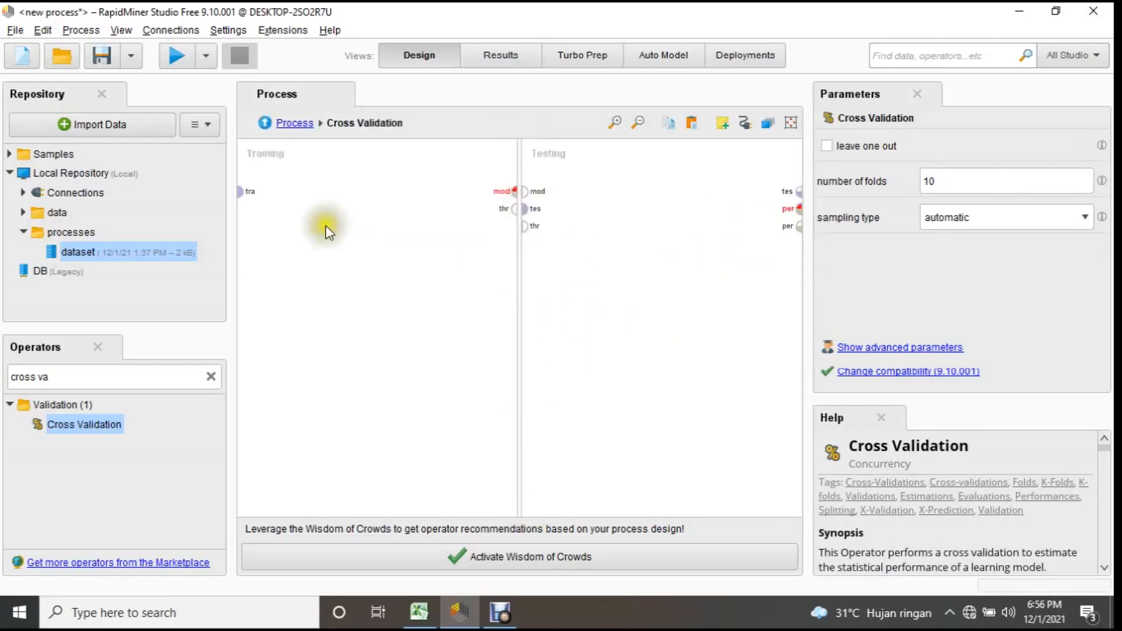
click(374, 209)
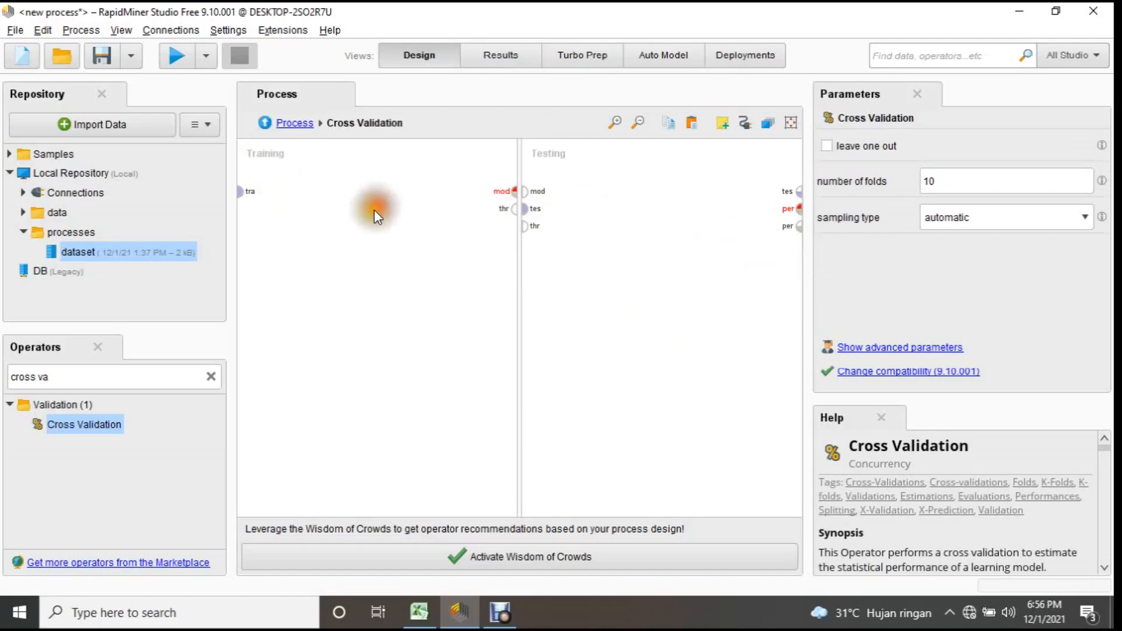
click(216, 381)
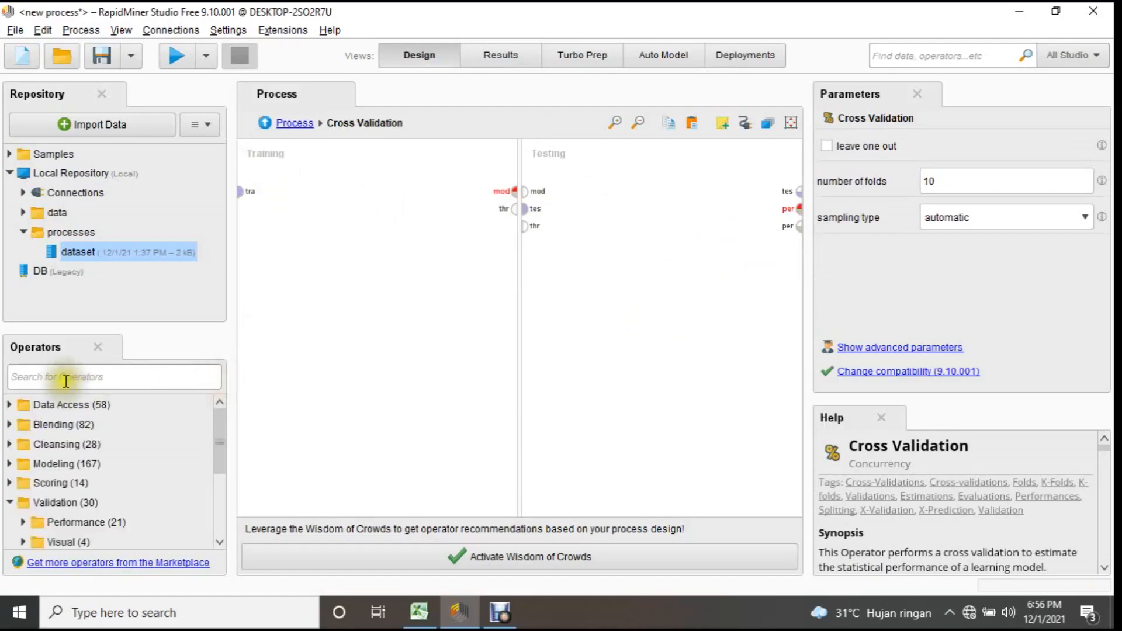
text(id3)
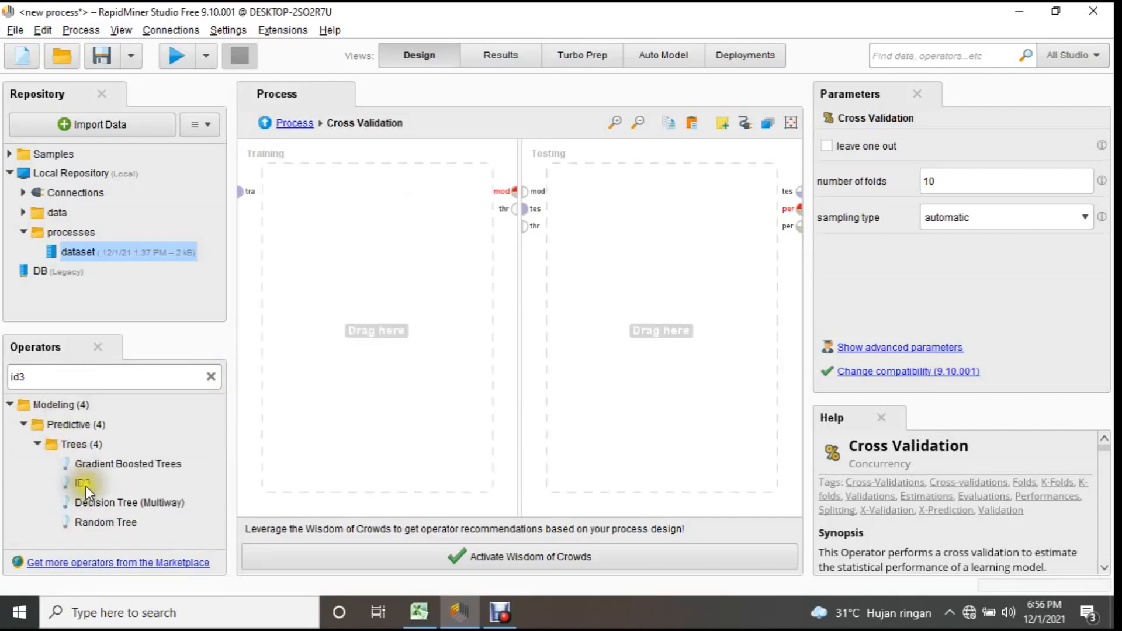
drag(88, 483, 370, 270)
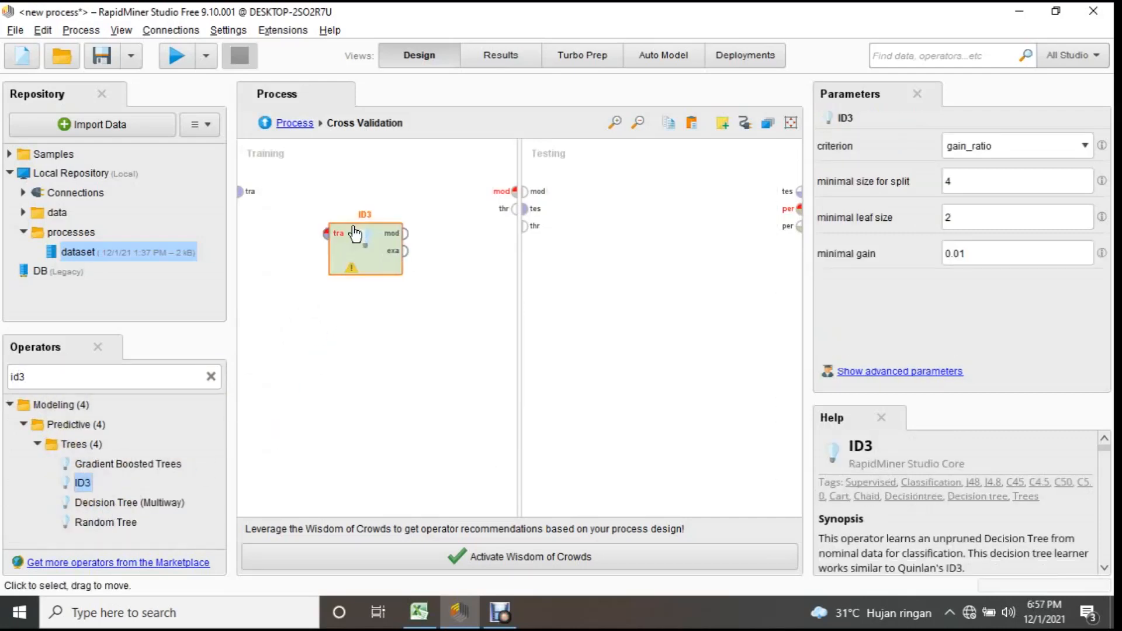
Connect the training data port to ID3's tra input and ID3's mod output to the Training area's mod port.
drag(244, 192, 326, 234)
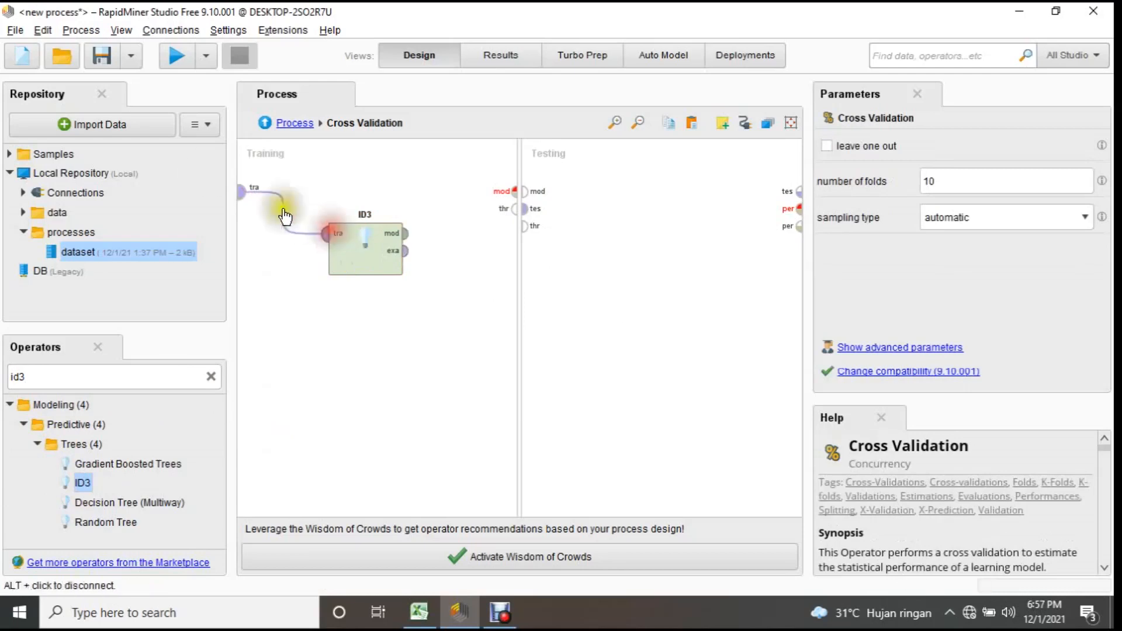
drag(410, 233, 518, 197)
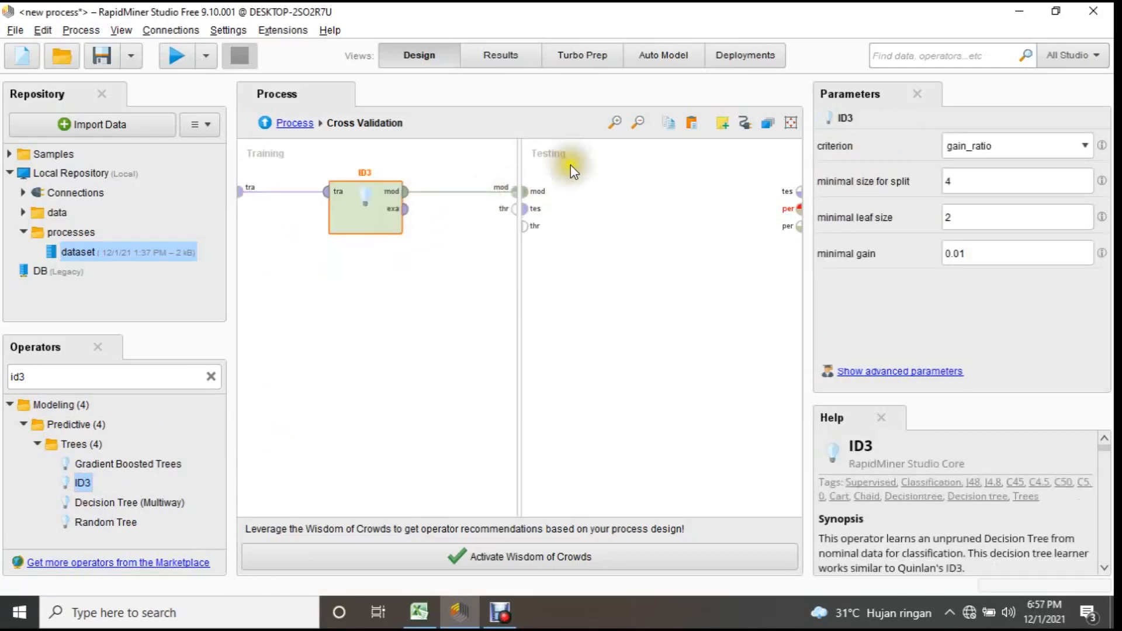
click(659, 243)
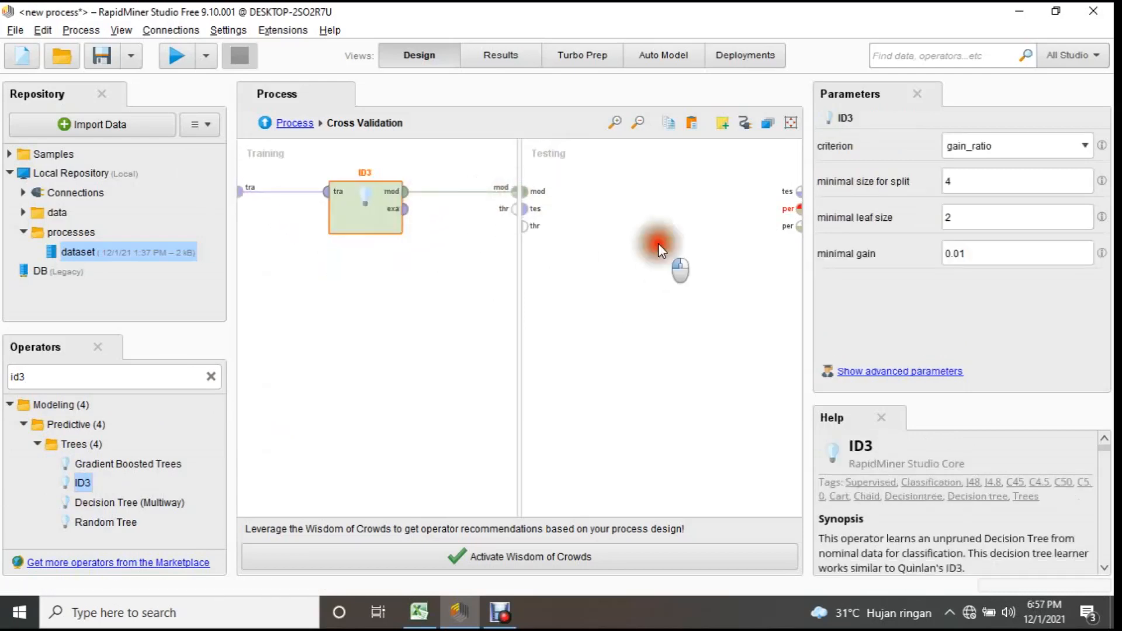
Search the operators for "apply mode" and add Apply Model to the Testing area, fed by the mod and tes ports.
click(211, 376)
click(113, 383)
text(apply mode)
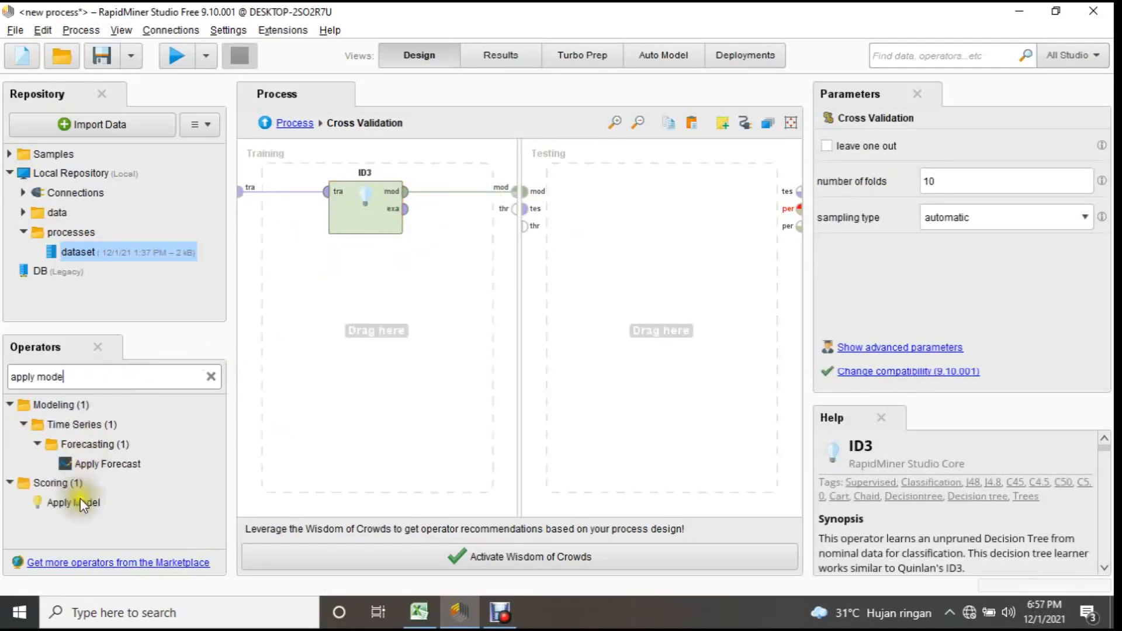
click(70, 503)
drag(69, 506, 558, 216)
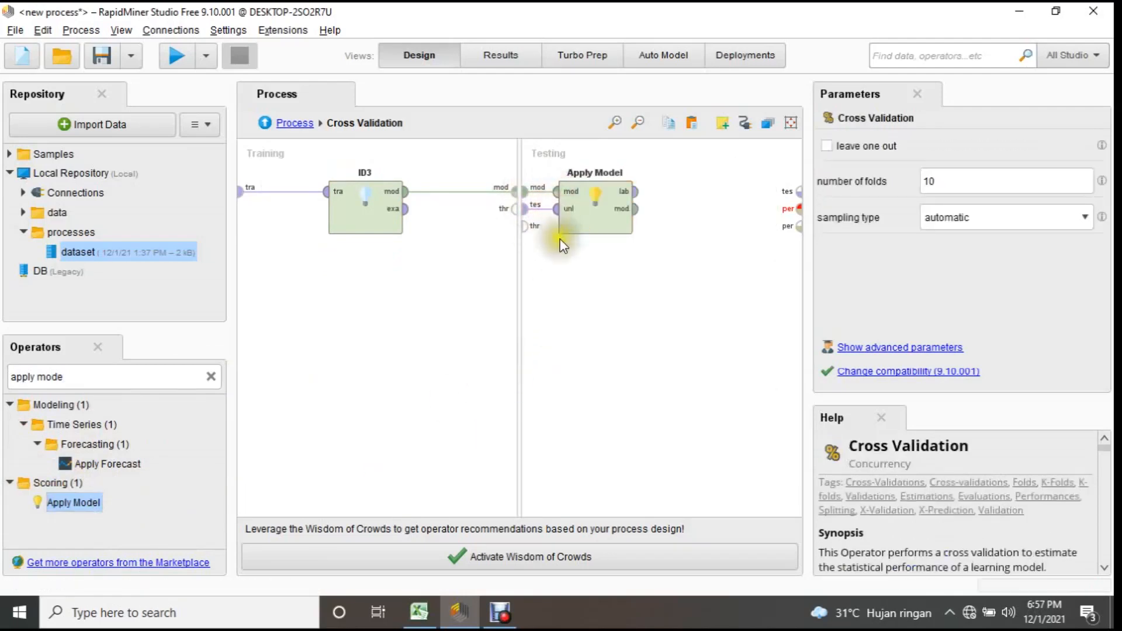
Search the operators for "performance" and add the plain Performance operator after Apply Model in the Testing area.
click(212, 377)
text(pe)
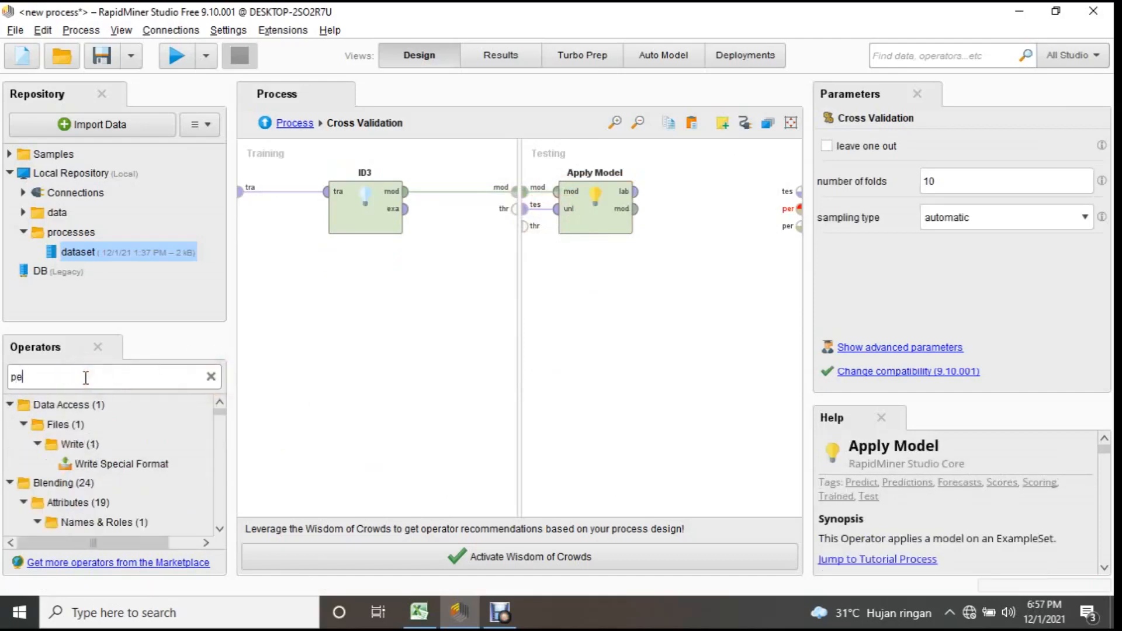
text(rfor)
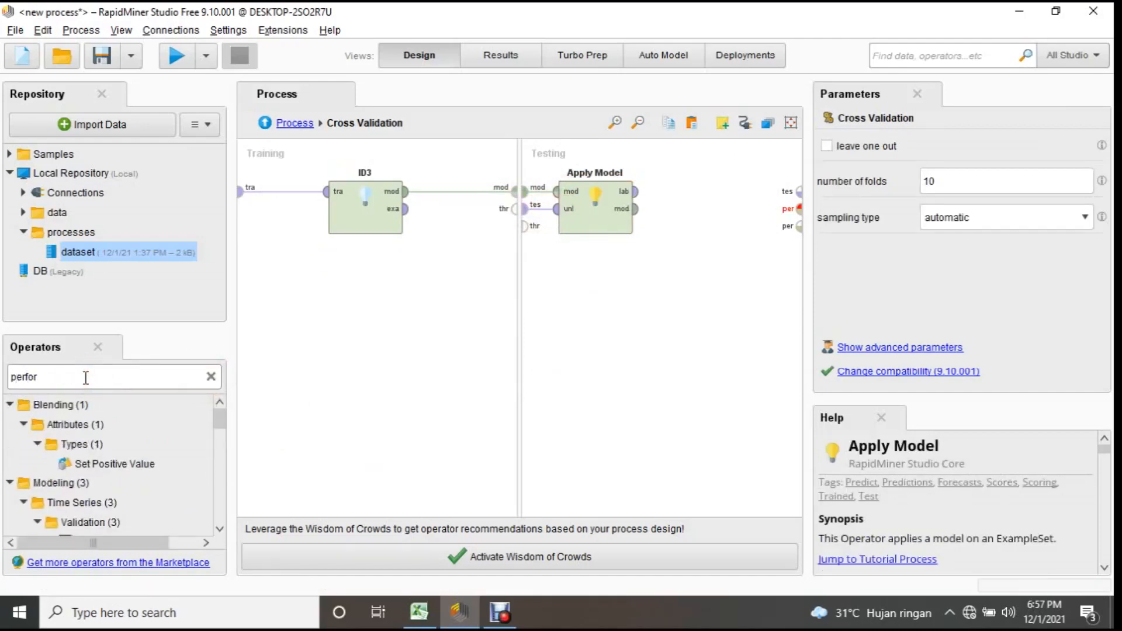
text(mance)
drag(222, 419, 215, 482)
drag(68, 471, 704, 199)
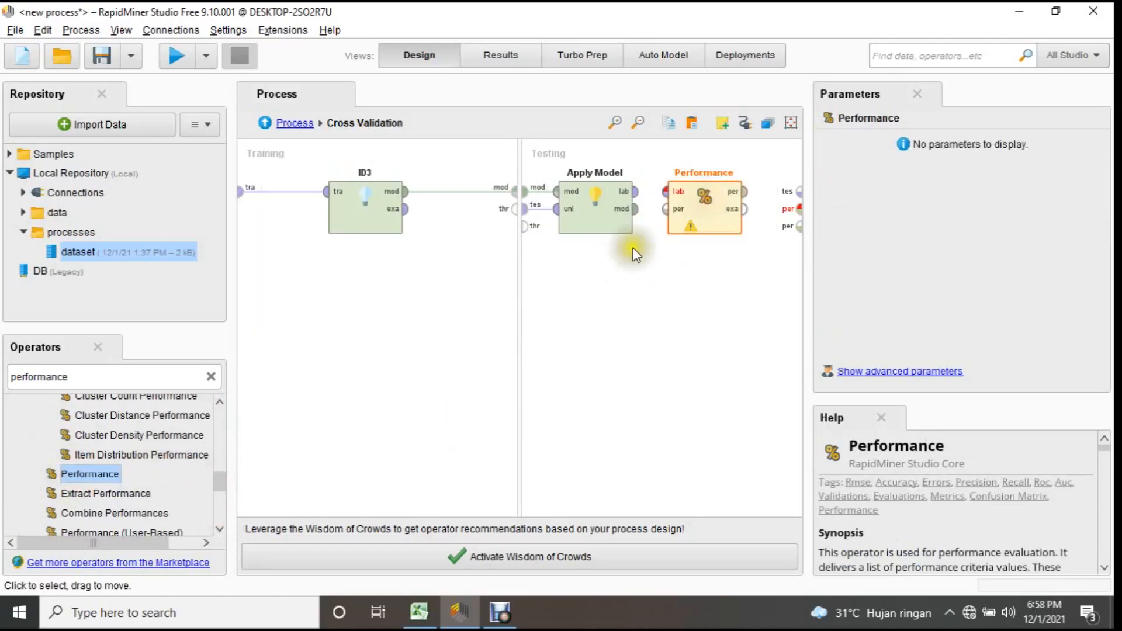
Connect Apply Model's lab output to Performance, then Performance's per output to the per port and its exa output to the tes port.
drag(636, 192, 668, 193)
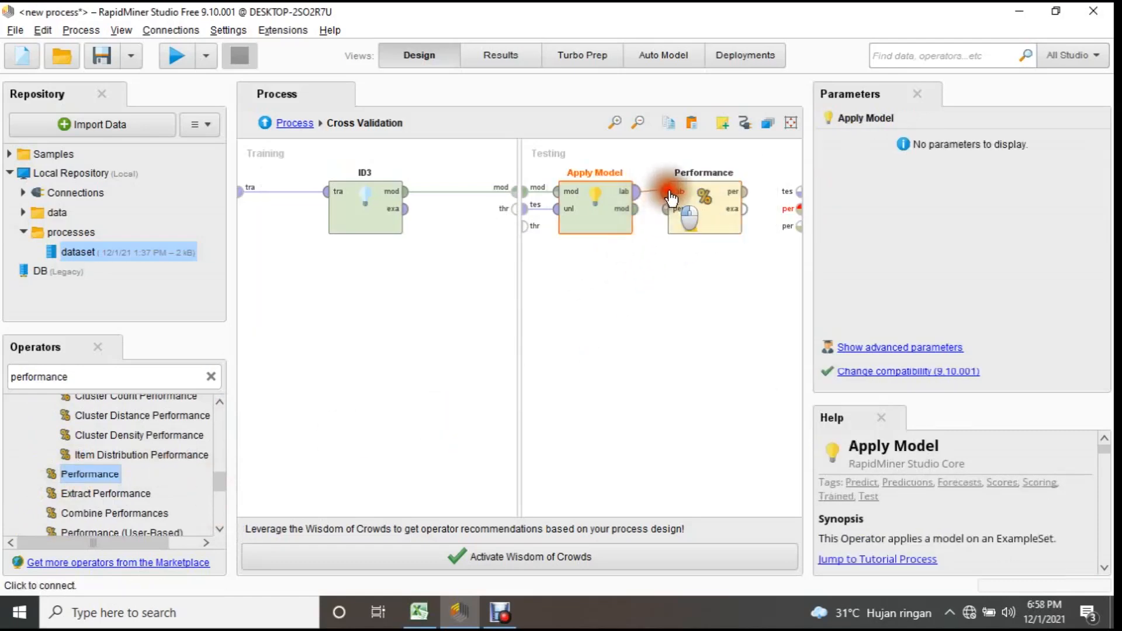
click(744, 193)
click(801, 209)
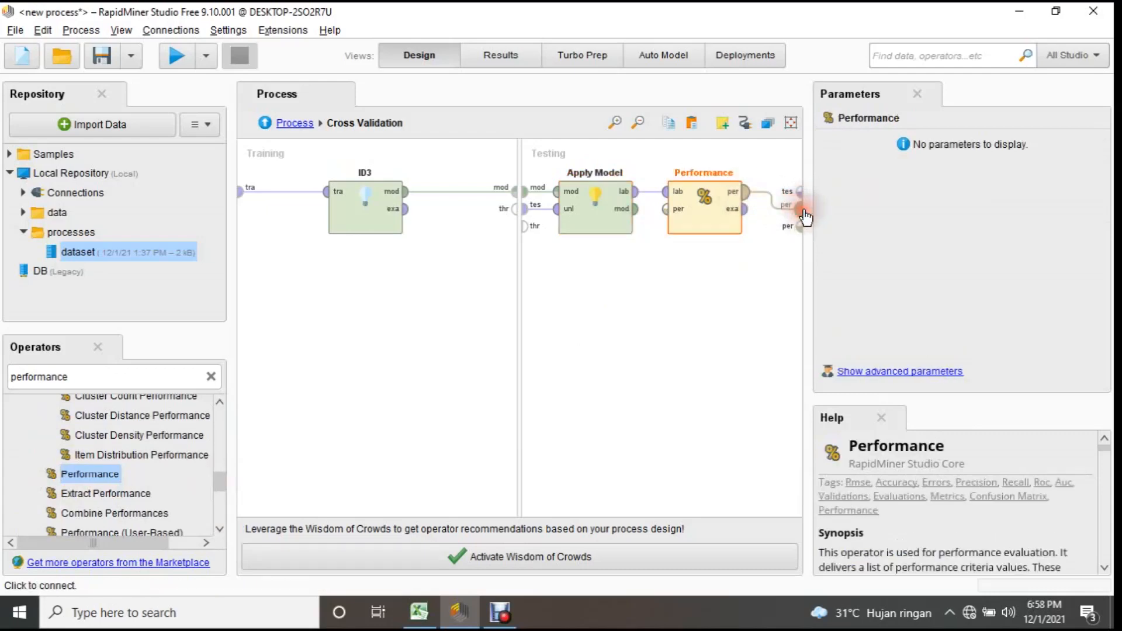
drag(746, 209, 779, 208)
click(780, 204)
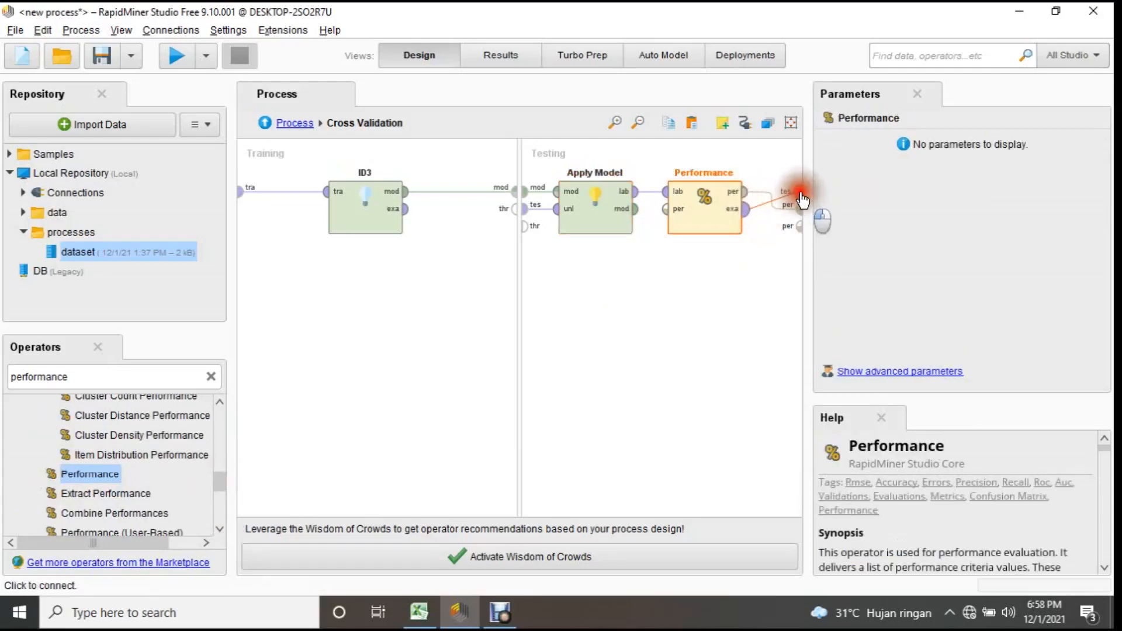
click(453, 345)
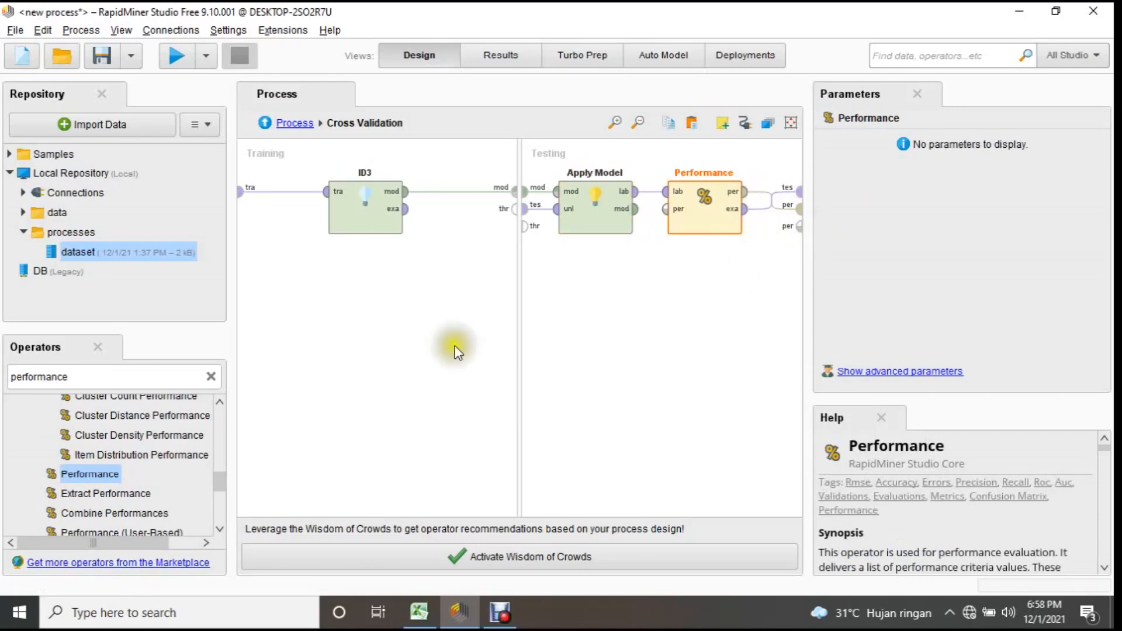
Run the process and review the AUC (optimistic) and accuracy criteria in the performance results.
click(178, 53)
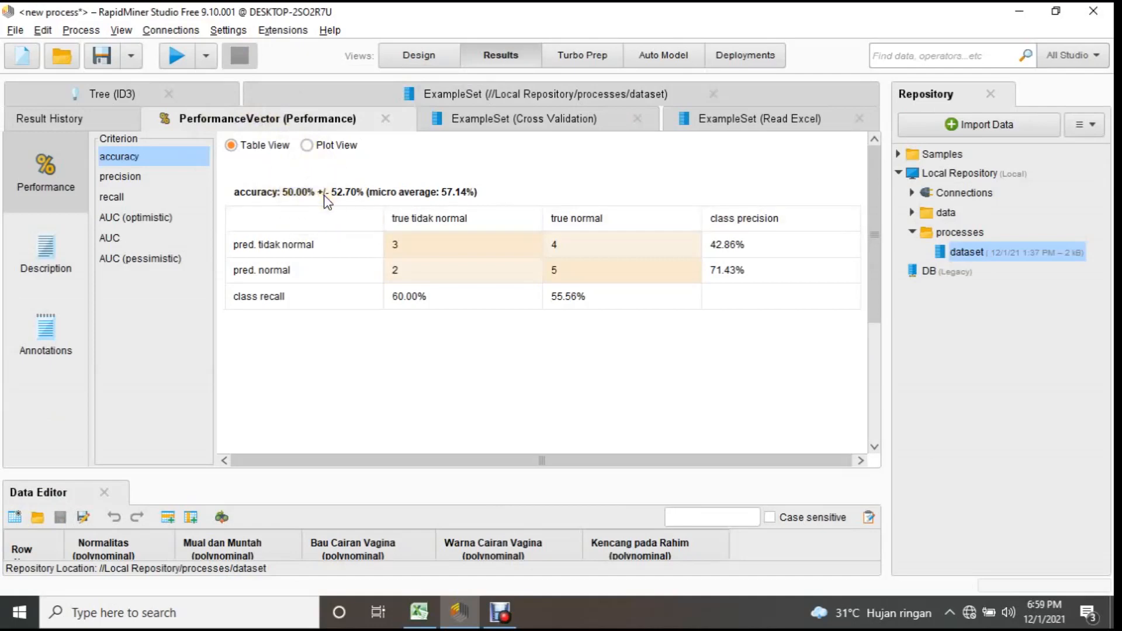
click(153, 217)
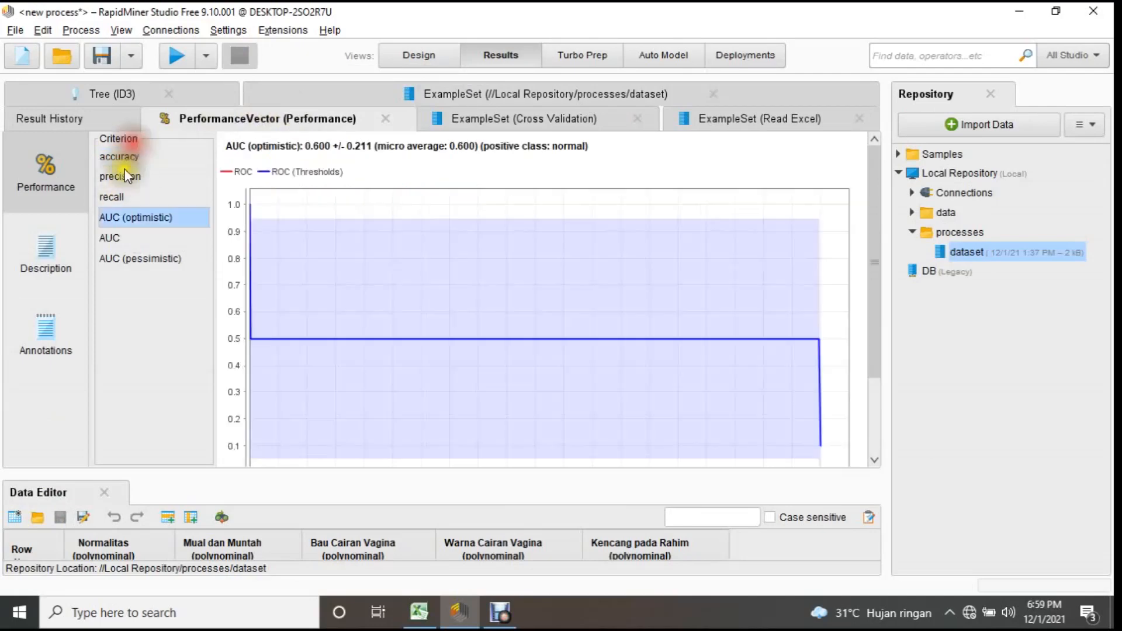
click(119, 157)
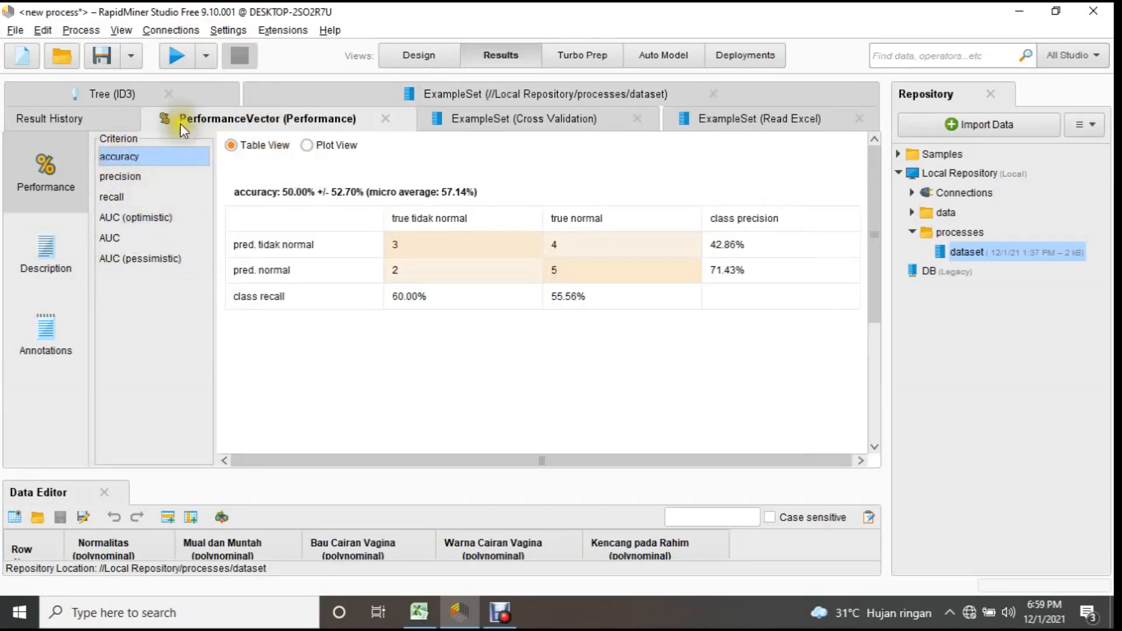
Examine the branches of the ID3 tree graph and view the tree's text description.
click(107, 95)
mouse_move(619, 368)
mouse_down()
mouse_move(579, 379)
mouse_move(608, 368)
mouse_up()
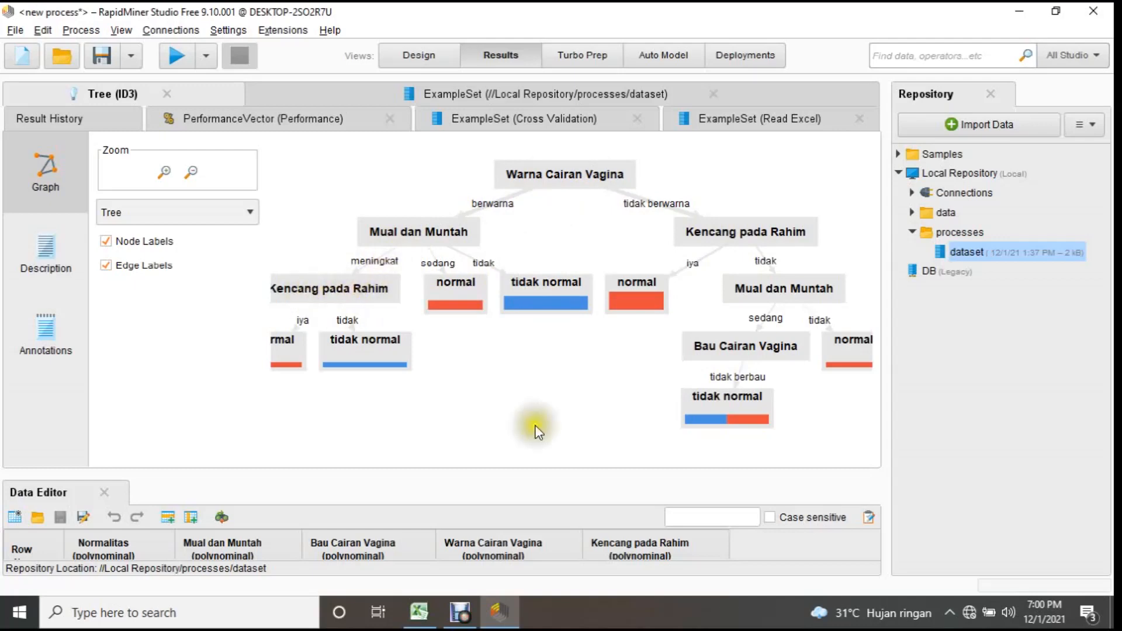
drag(482, 402, 527, 393)
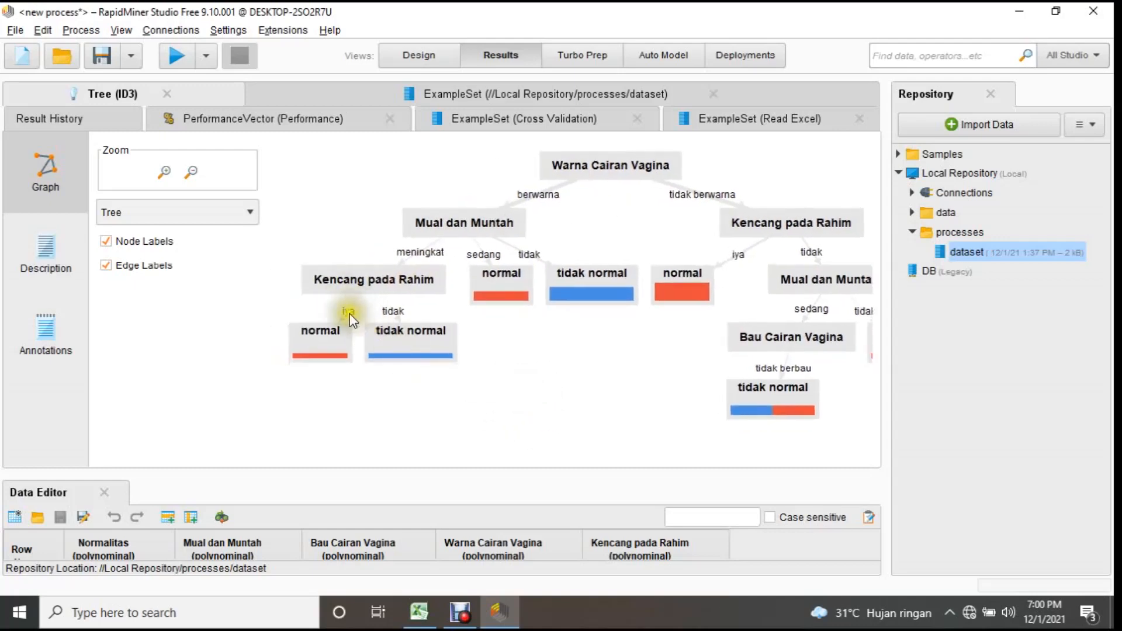
drag(584, 358, 472, 362)
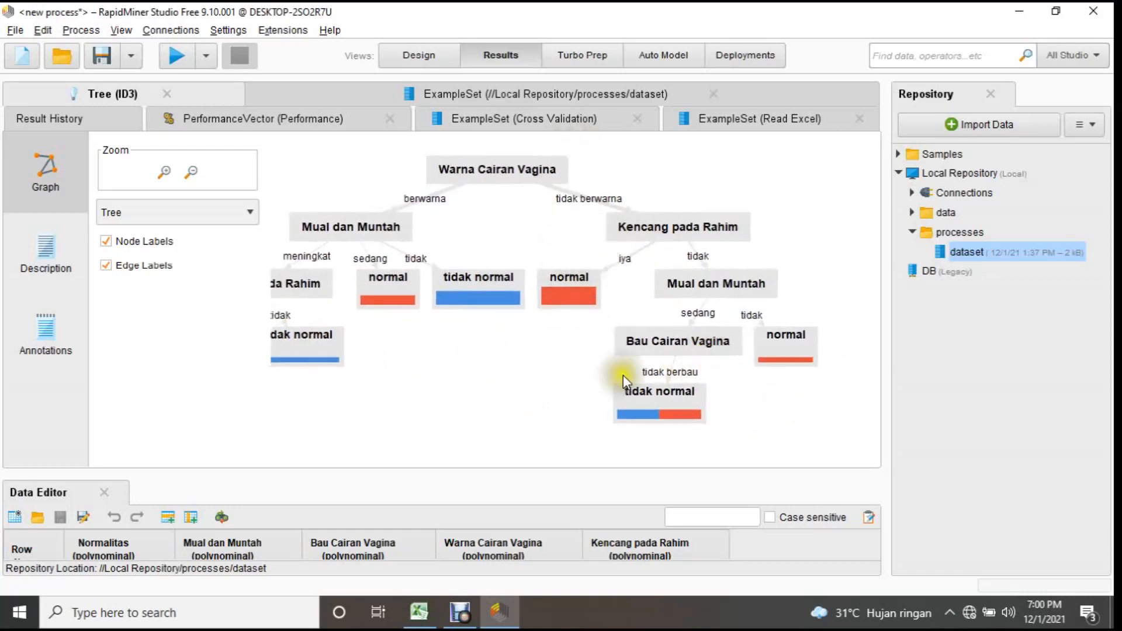
drag(497, 371, 559, 359)
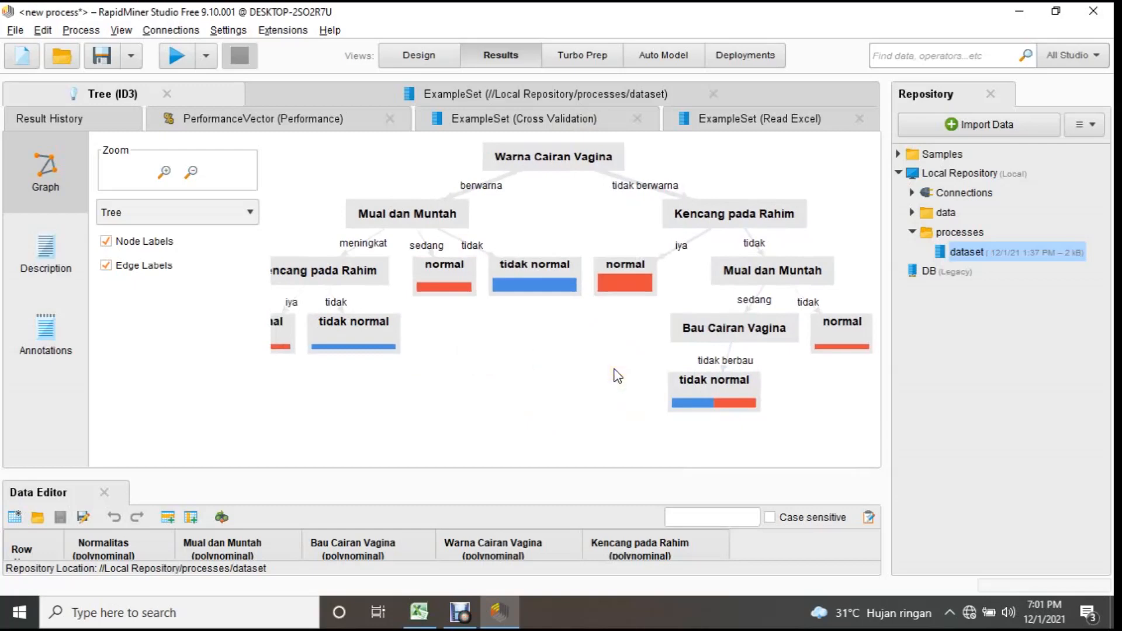
click(76, 270)
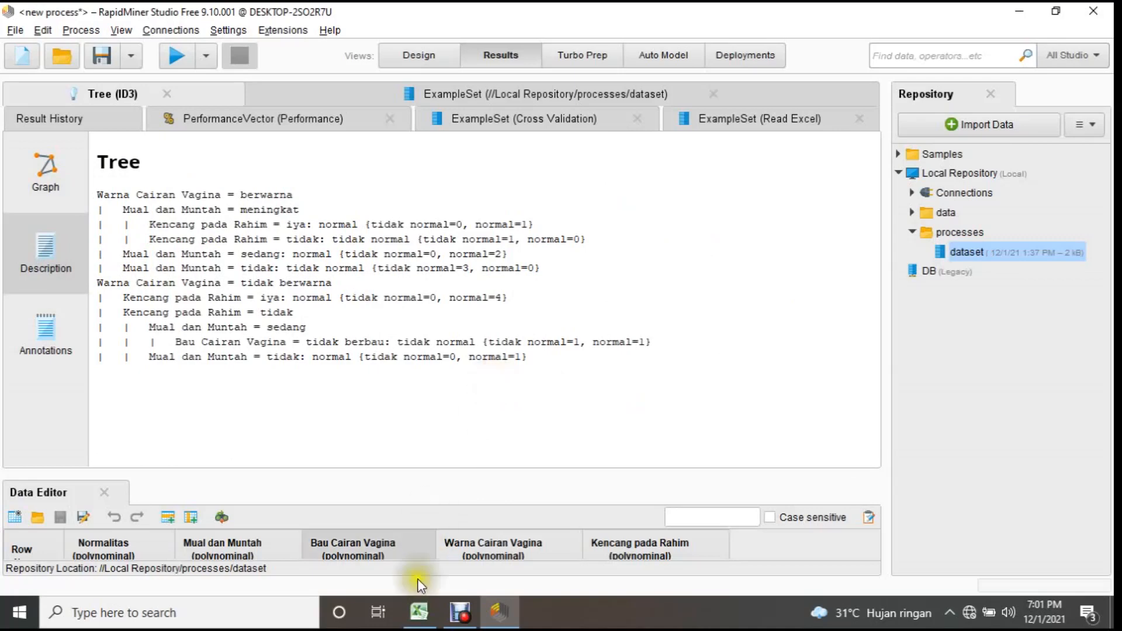
Switch to the Template ID3 workbook in Excel and compare the Data sheet with the attribute rows A4:A13 of the Rumus sheet.
click(420, 615)
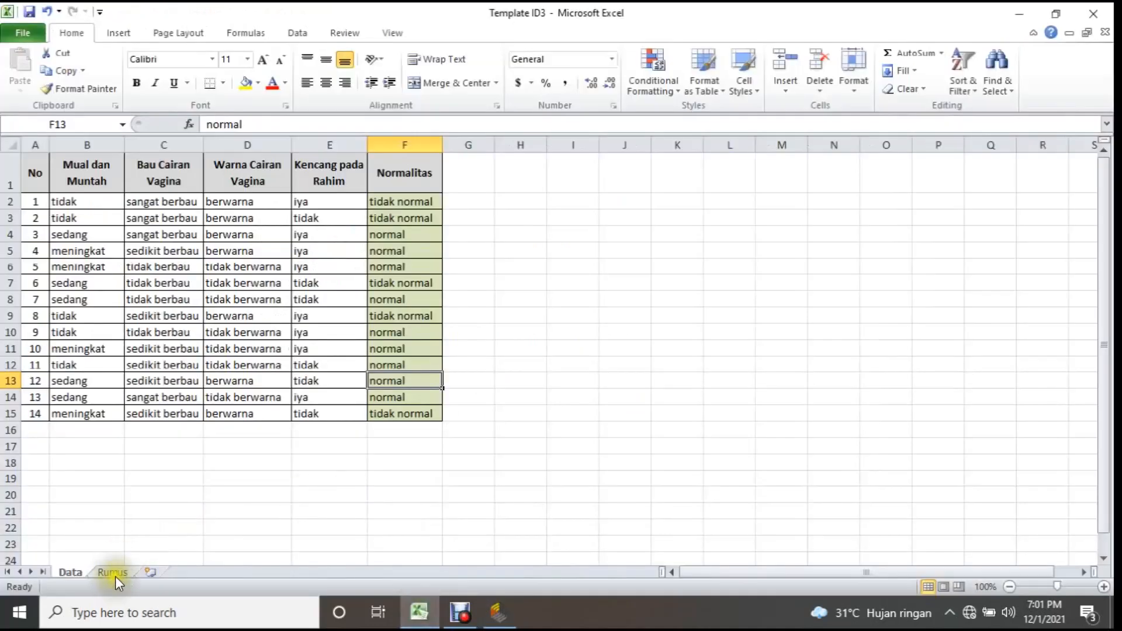
click(114, 575)
click(197, 454)
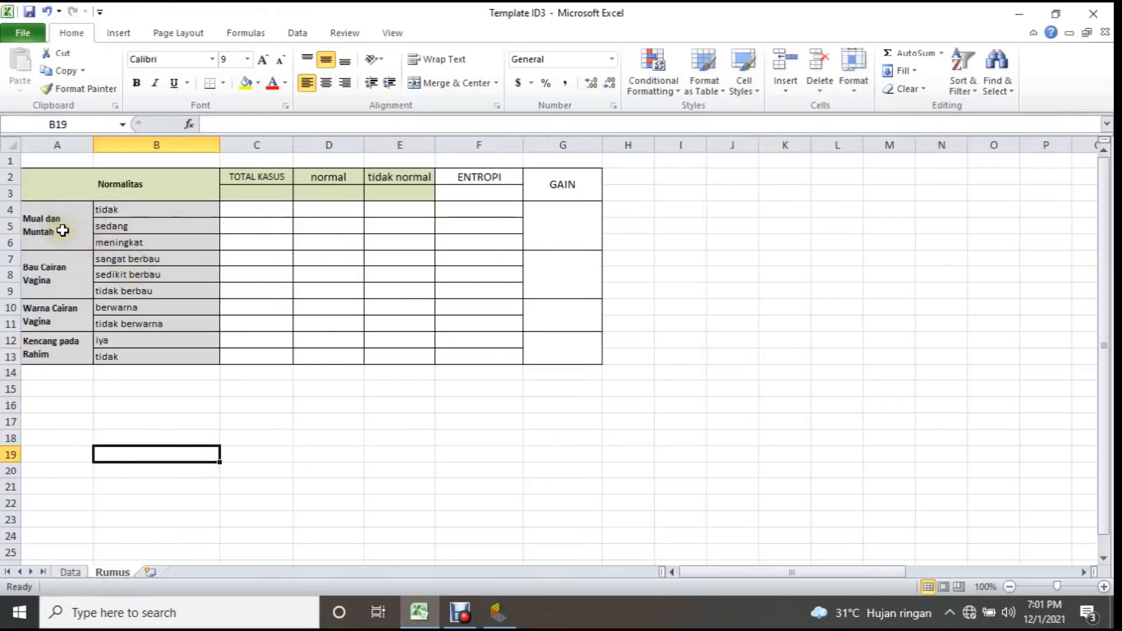
drag(42, 370, 59, 422)
click(80, 575)
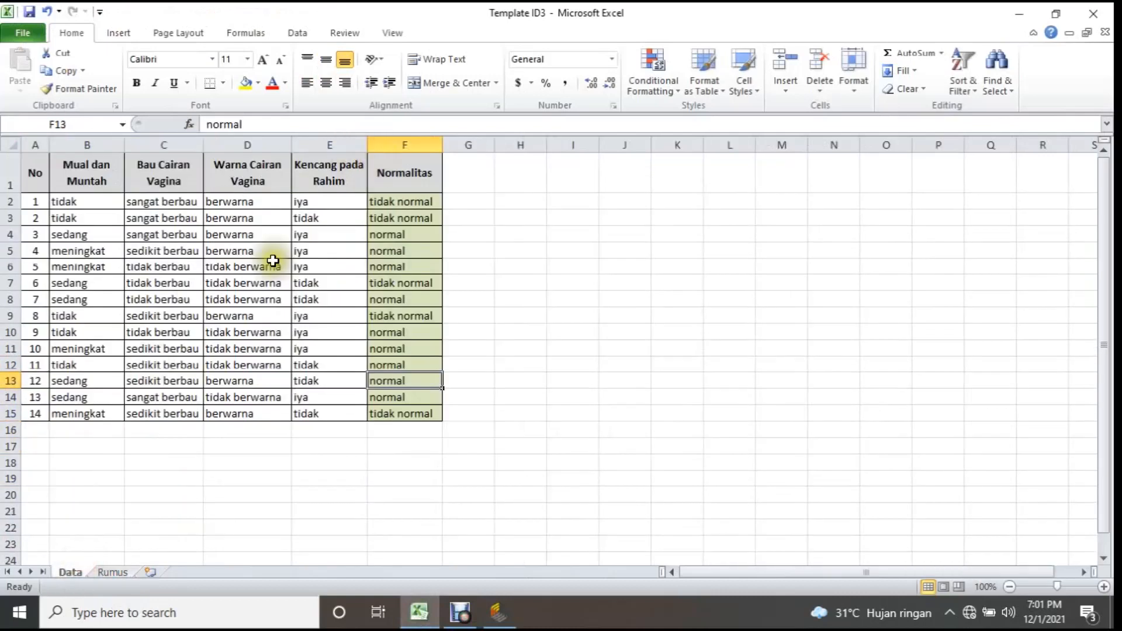
click(116, 573)
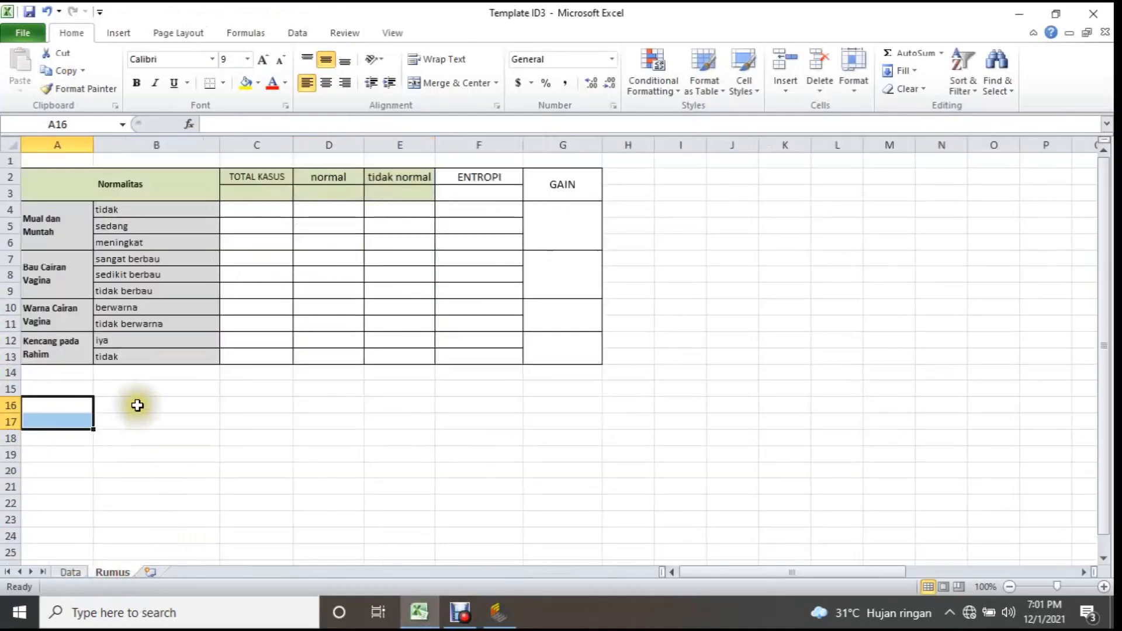
drag(41, 223, 32, 351)
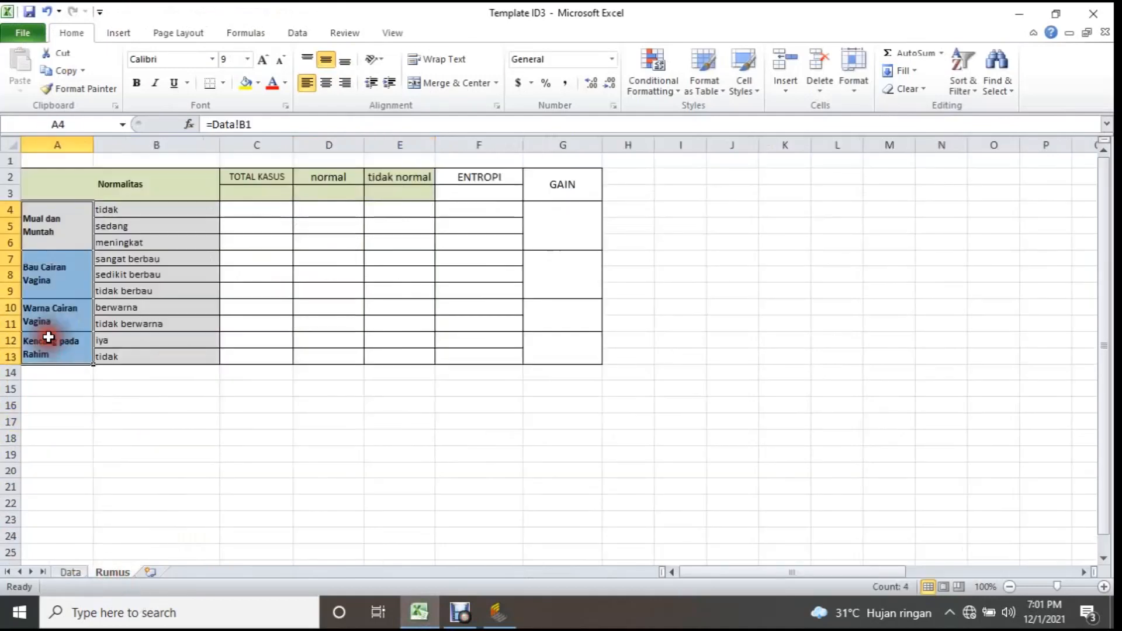
Compare the Normalitas and TOTAL KASUS headers of the Rumus sheet with the numbered case rows A2:A15 of the Data sheet.
click(59, 215)
key(Right)
key(Right)
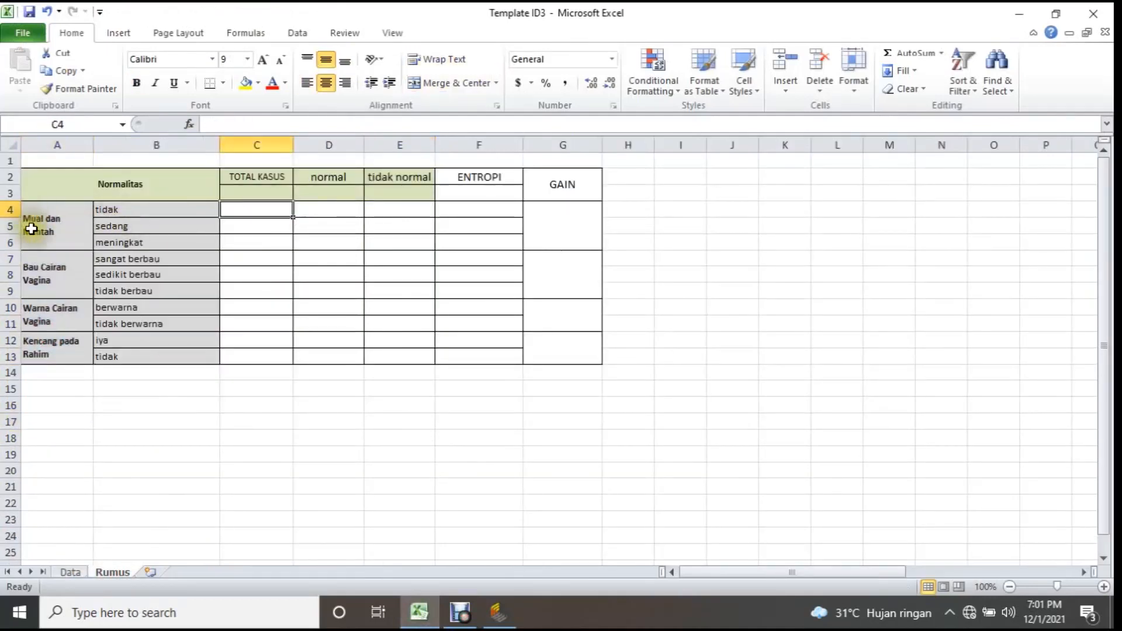
click(264, 188)
click(115, 184)
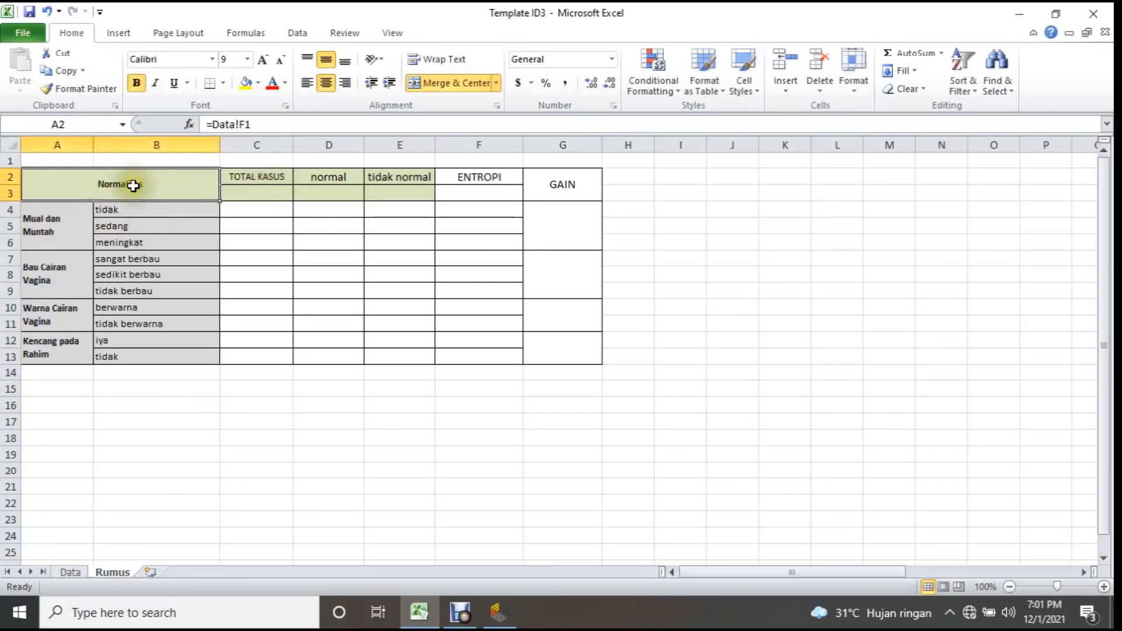
click(258, 176)
click(250, 191)
click(187, 190)
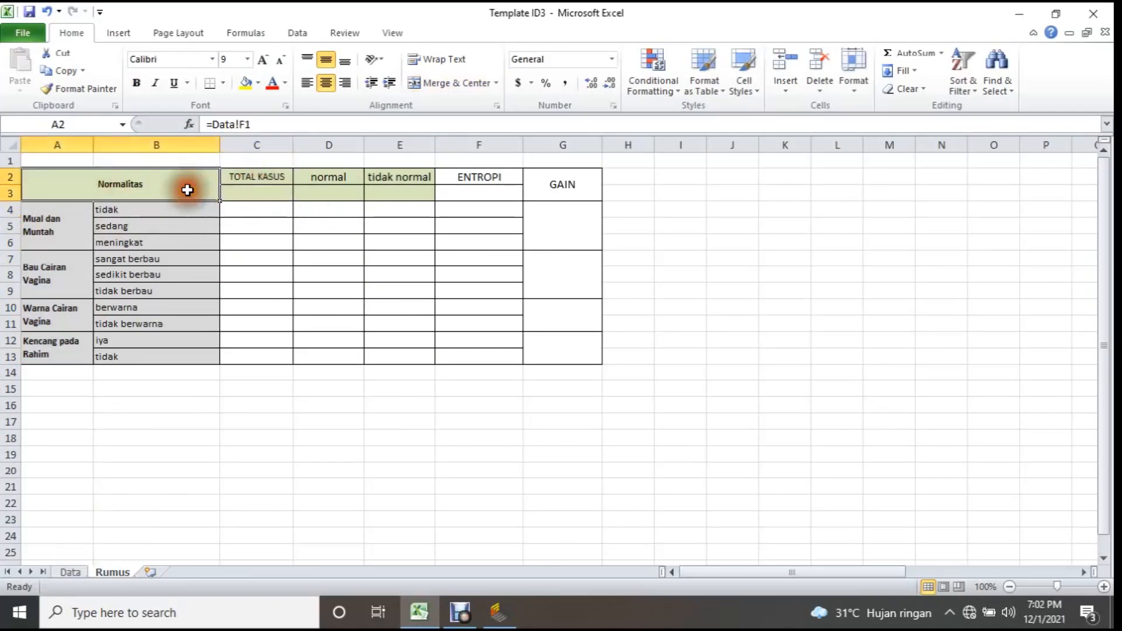
click(73, 572)
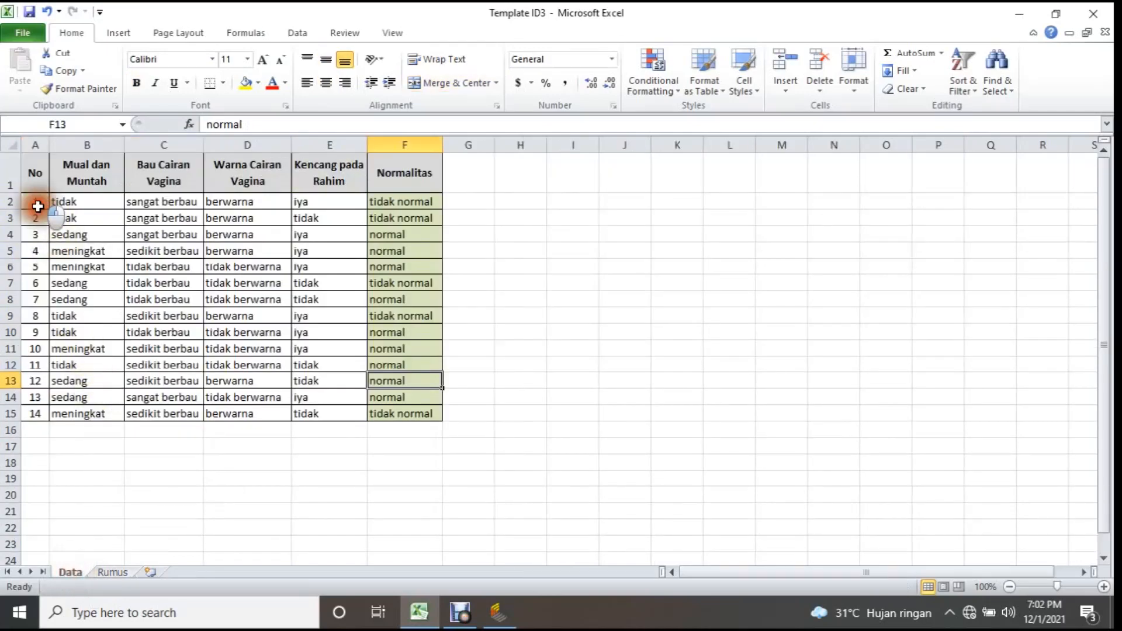
drag(37, 206, 40, 416)
click(113, 573)
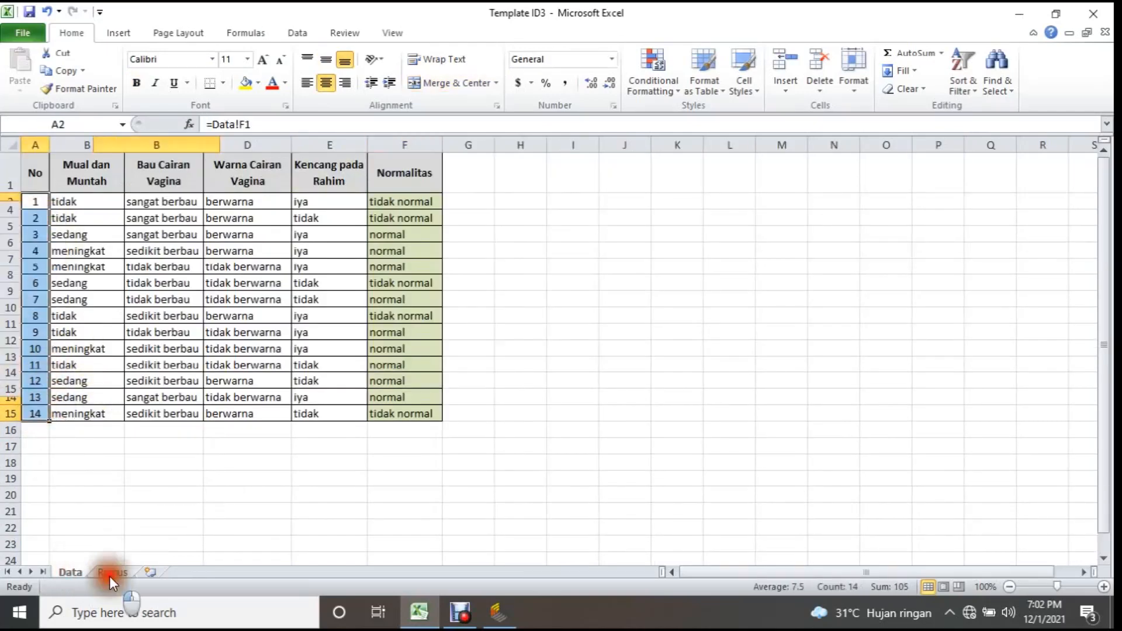
click(261, 191)
click(71, 573)
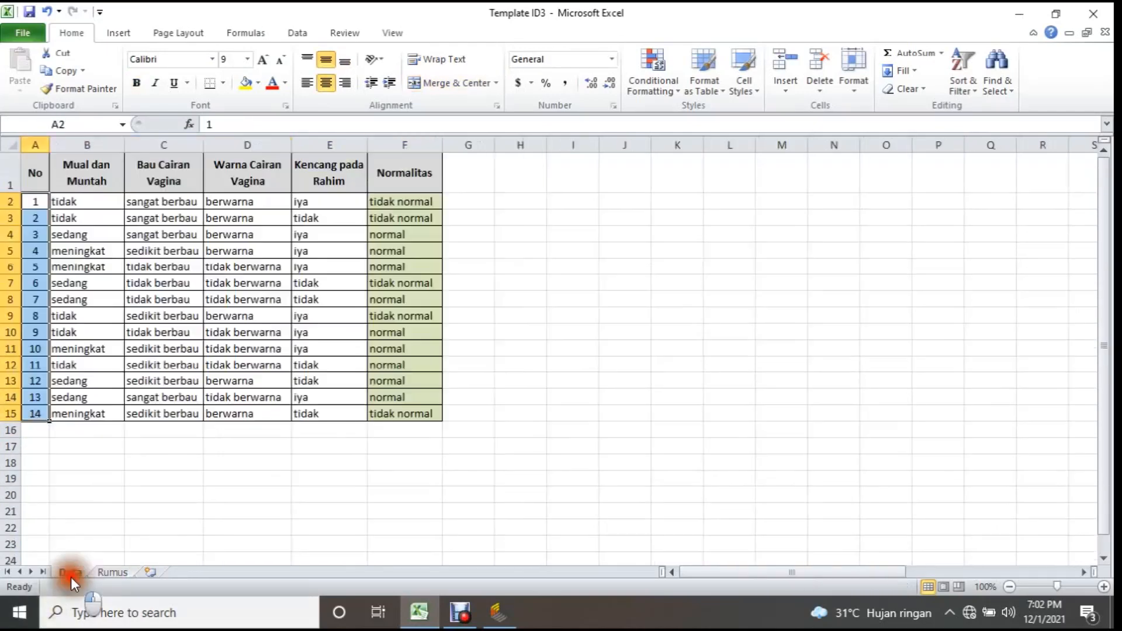
click(110, 573)
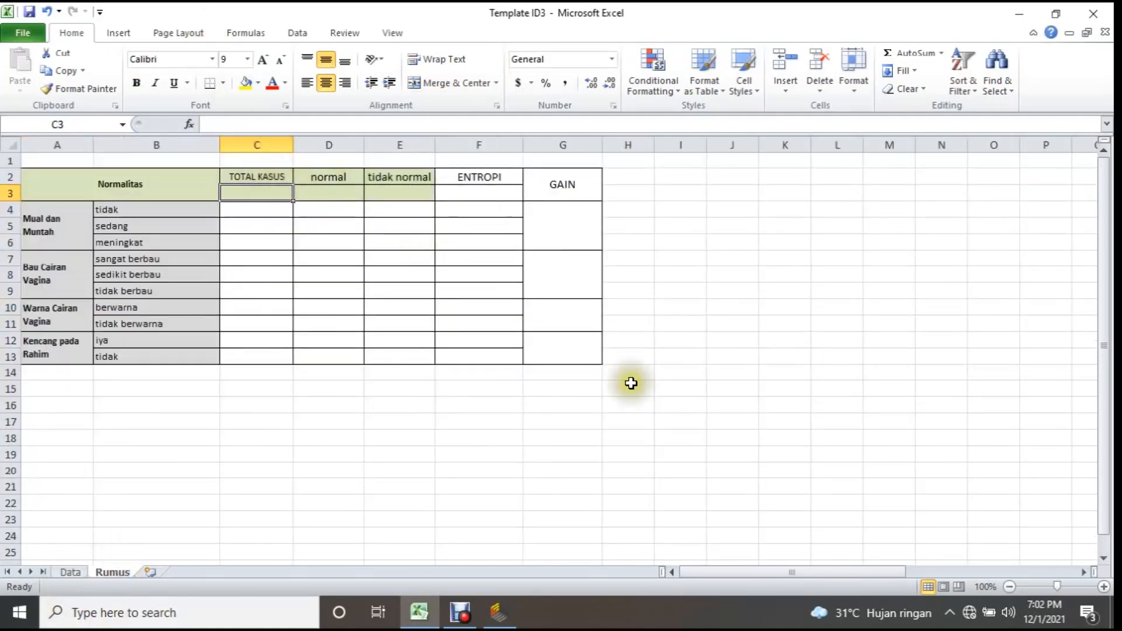
Enter a COUNT formula over Data!F2:F15 in the TOTAL KASUS cell C3 of the Rumus sheet.
text(=)
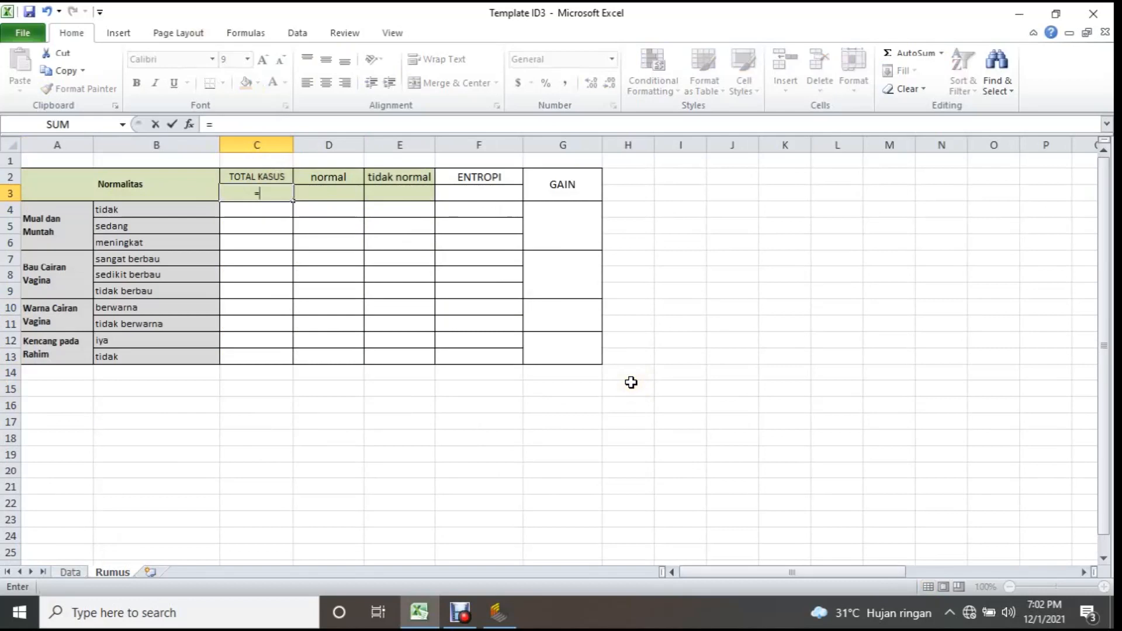
text(cou)
key(Tab)
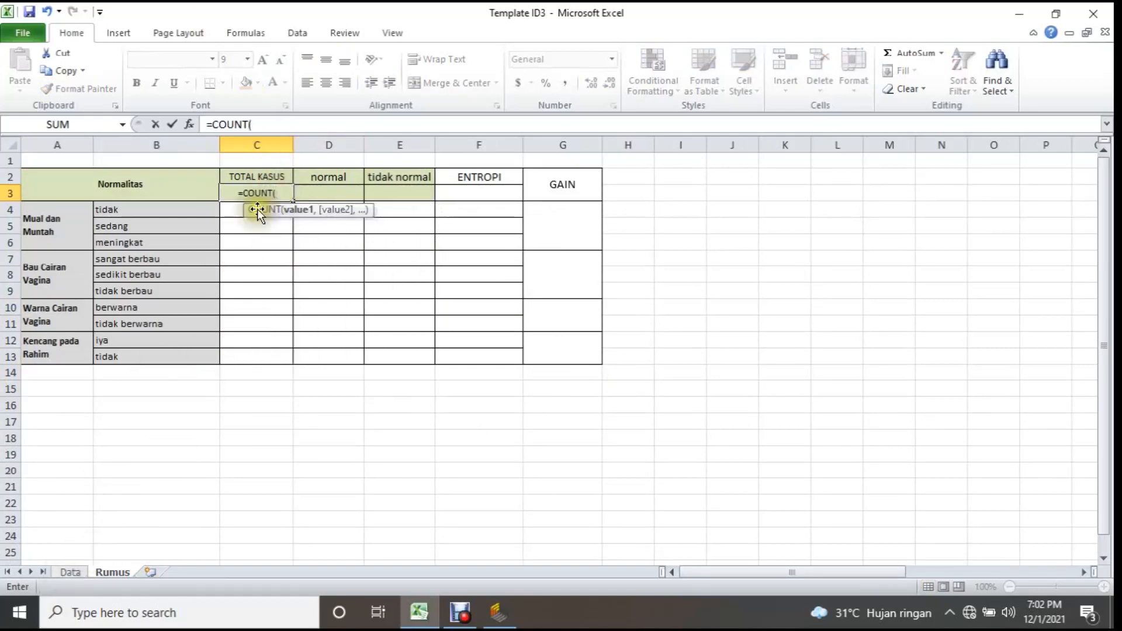
click(69, 572)
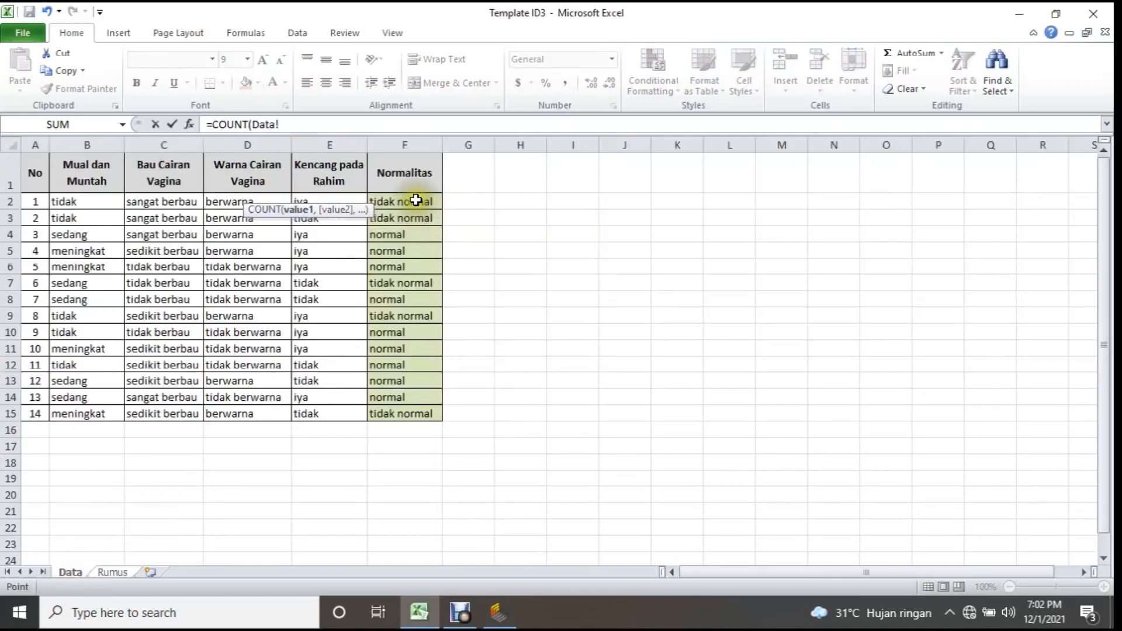
drag(416, 200, 397, 418)
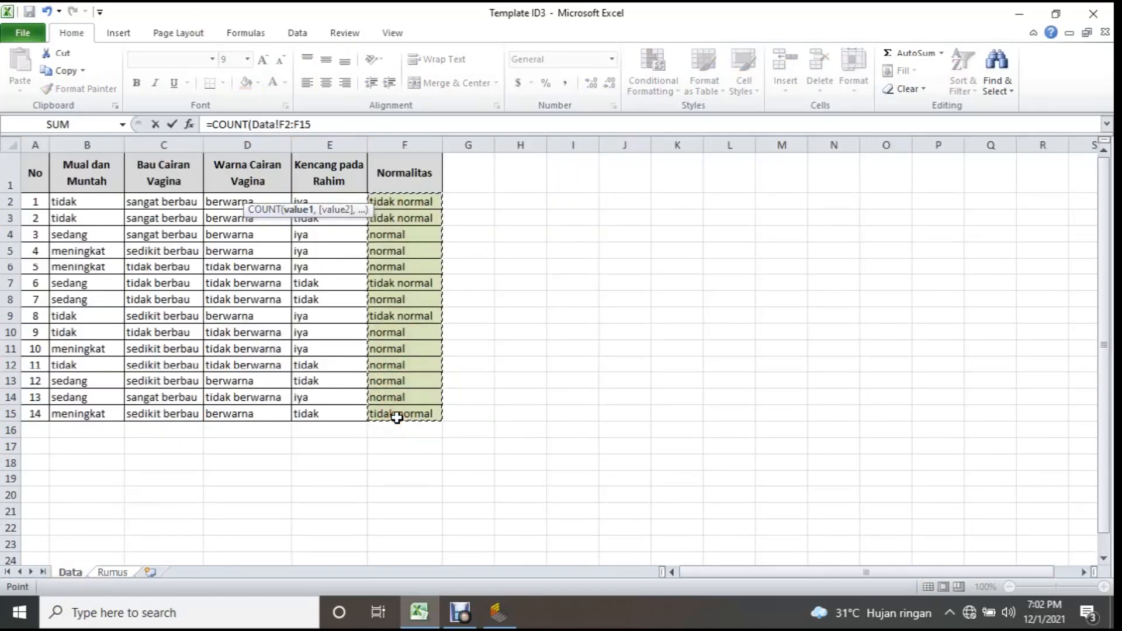
key(Return)
Change the function in the TOTAL KASUS formula in C3 to COUNTA, keeping the range Data!F2:F15.
click(270, 192)
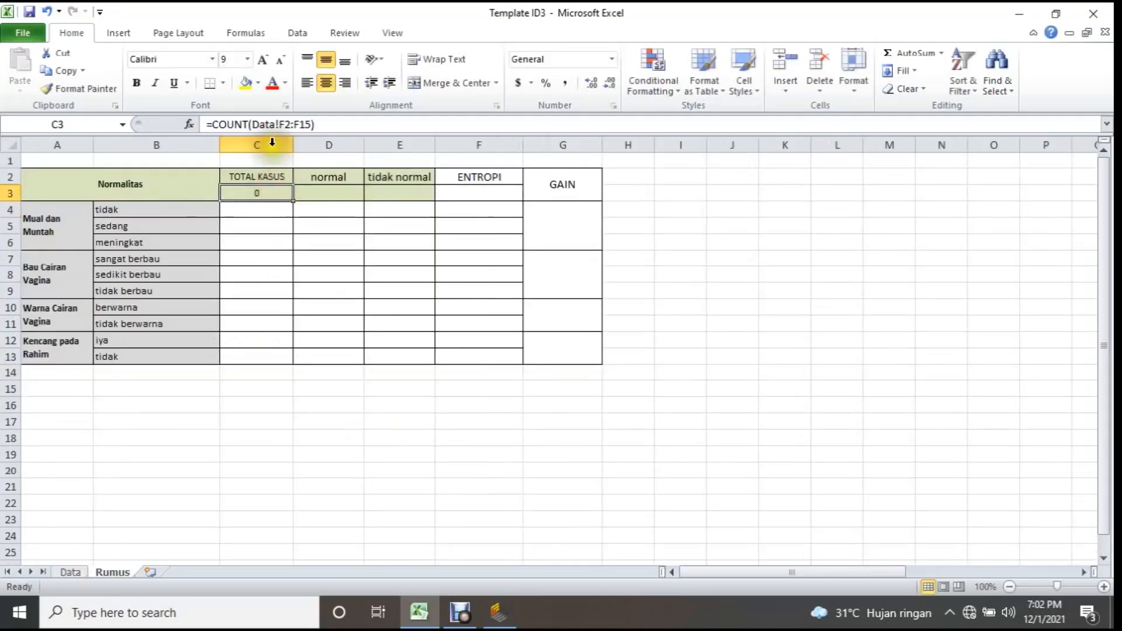
click(244, 124)
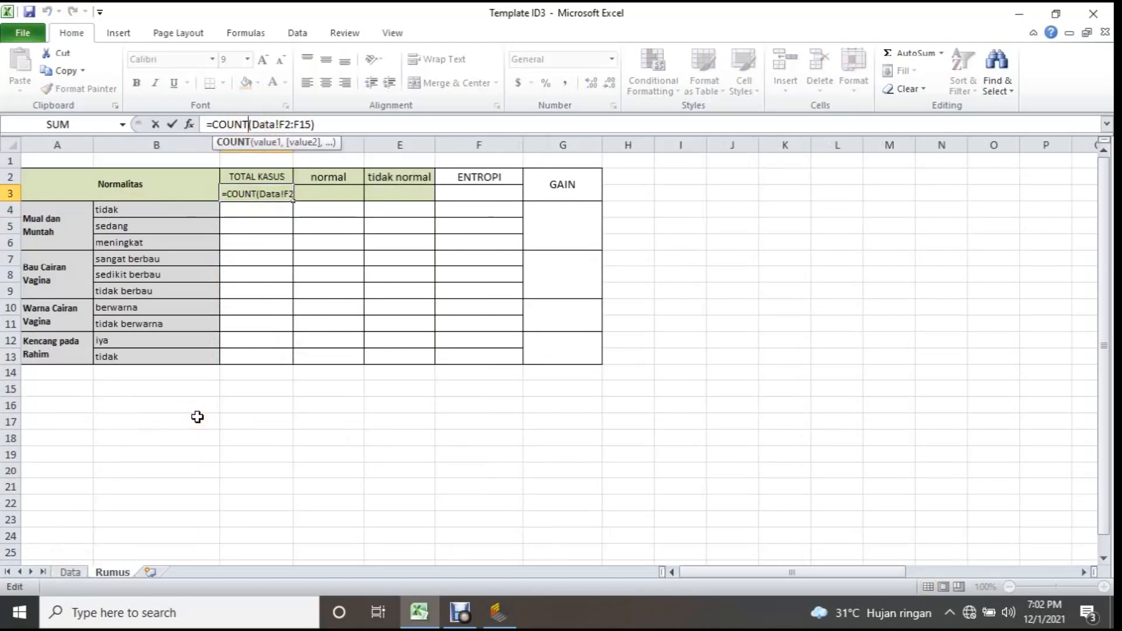
text(a)
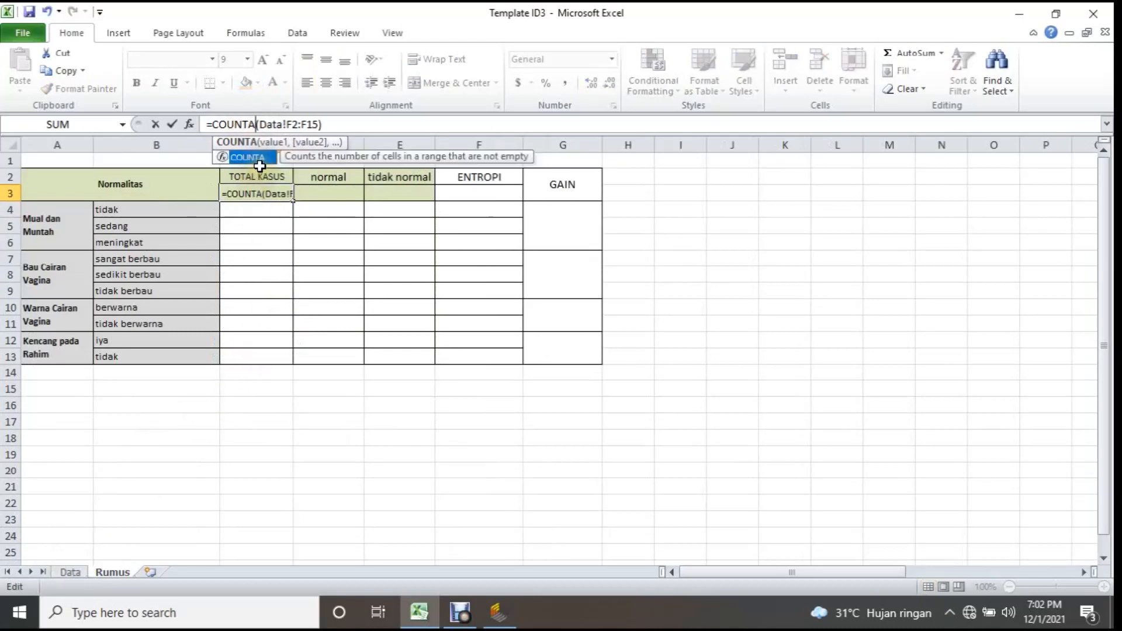
key(Return)
click(289, 241)
click(267, 193)
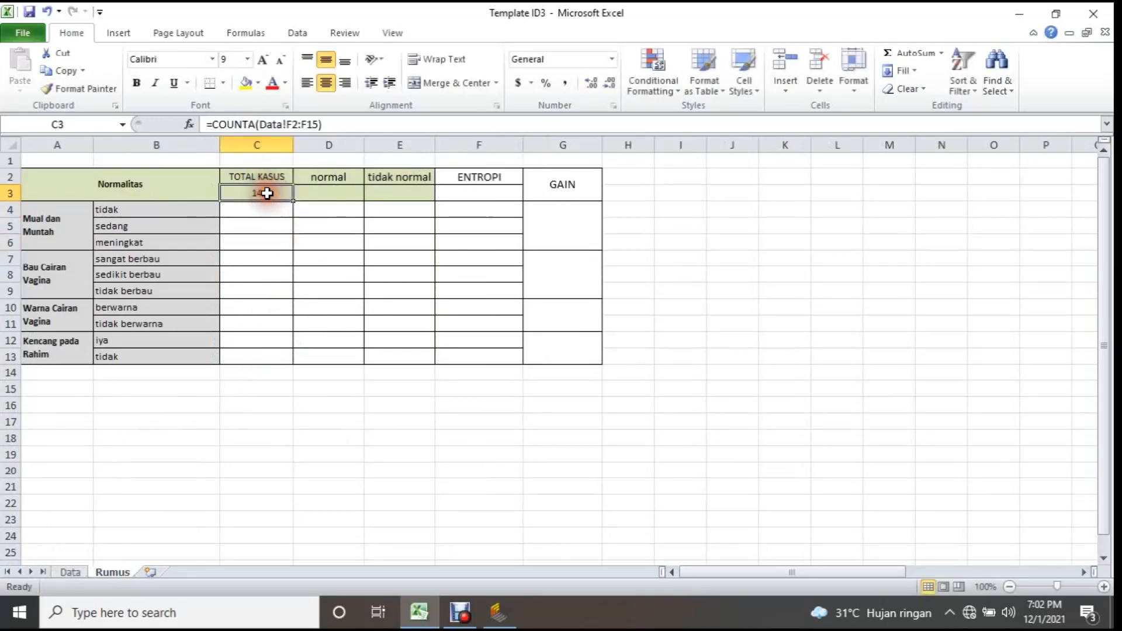
click(326, 193)
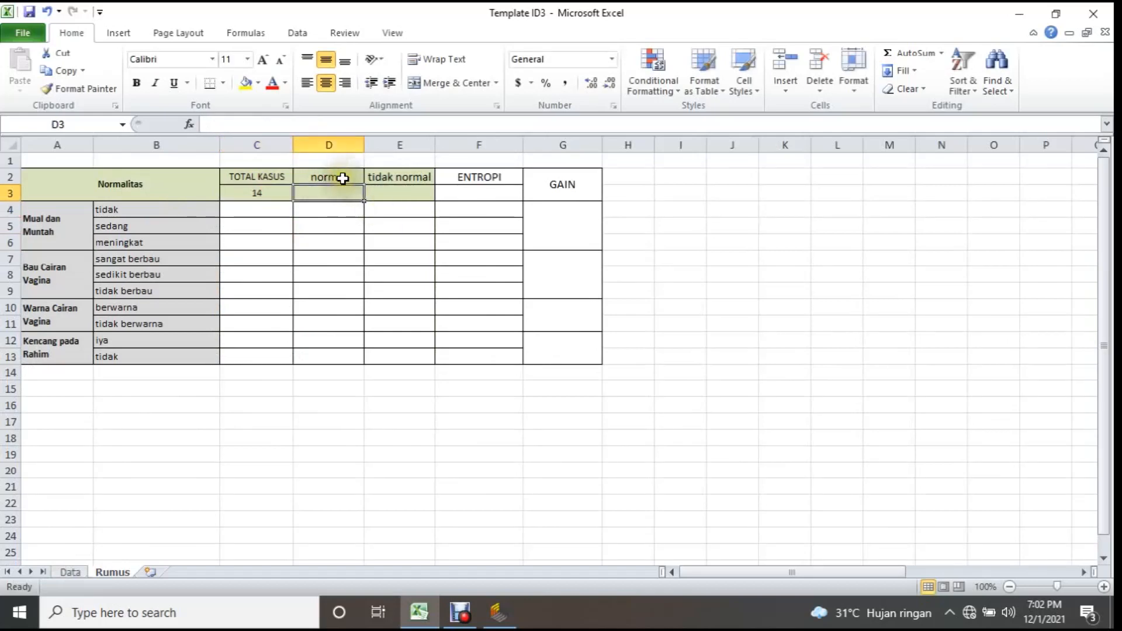
Filter the Data sheet's Normalitas column to show only normal and select its visible values to see their count.
click(74, 572)
drag(405, 146, 35, 148)
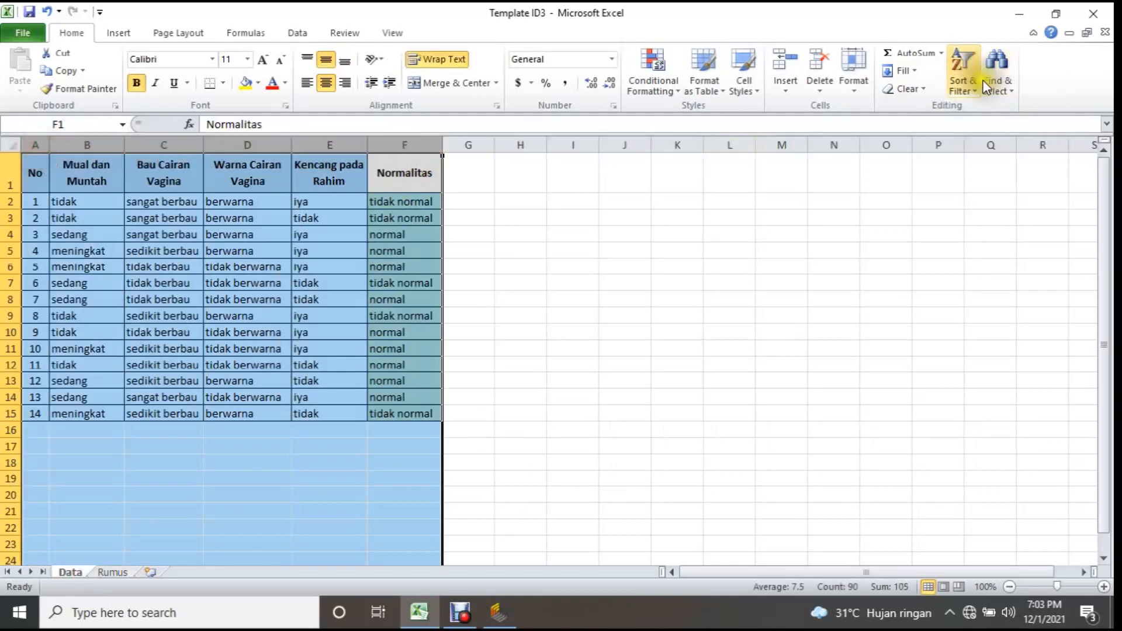
click(964, 82)
click(981, 168)
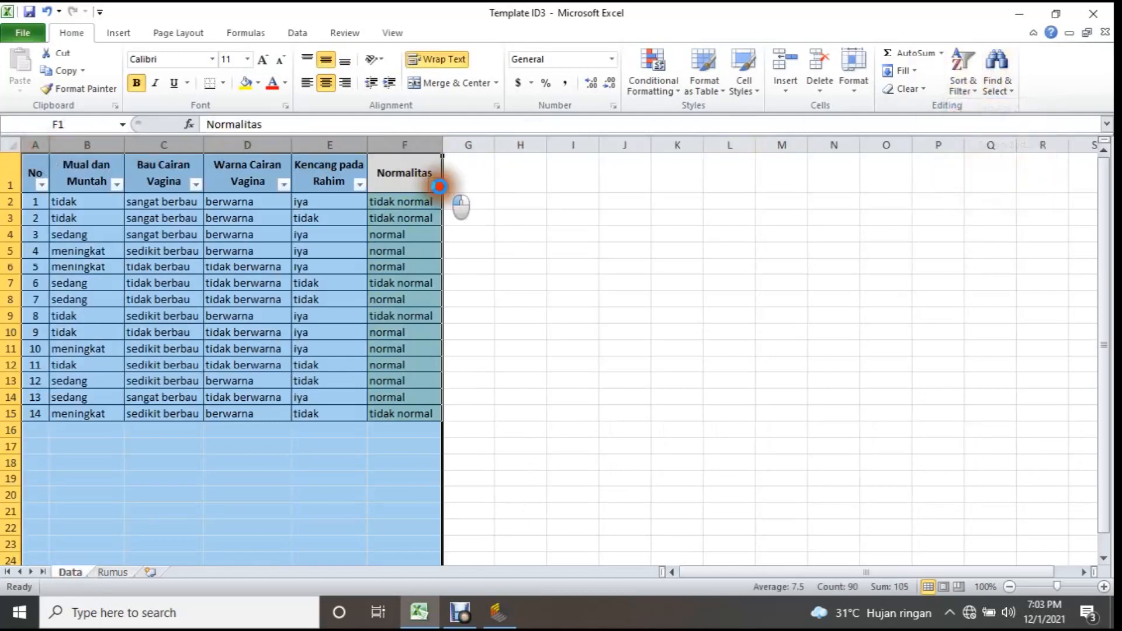
click(435, 185)
click(290, 337)
click(292, 348)
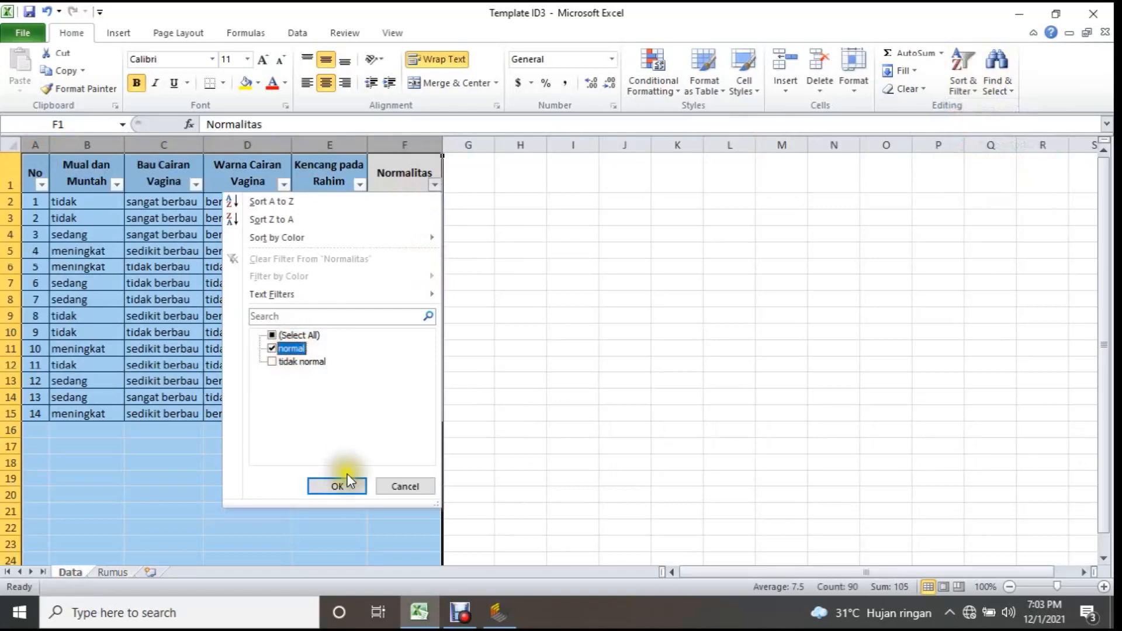
click(344, 486)
click(467, 280)
drag(403, 202, 403, 332)
click(112, 572)
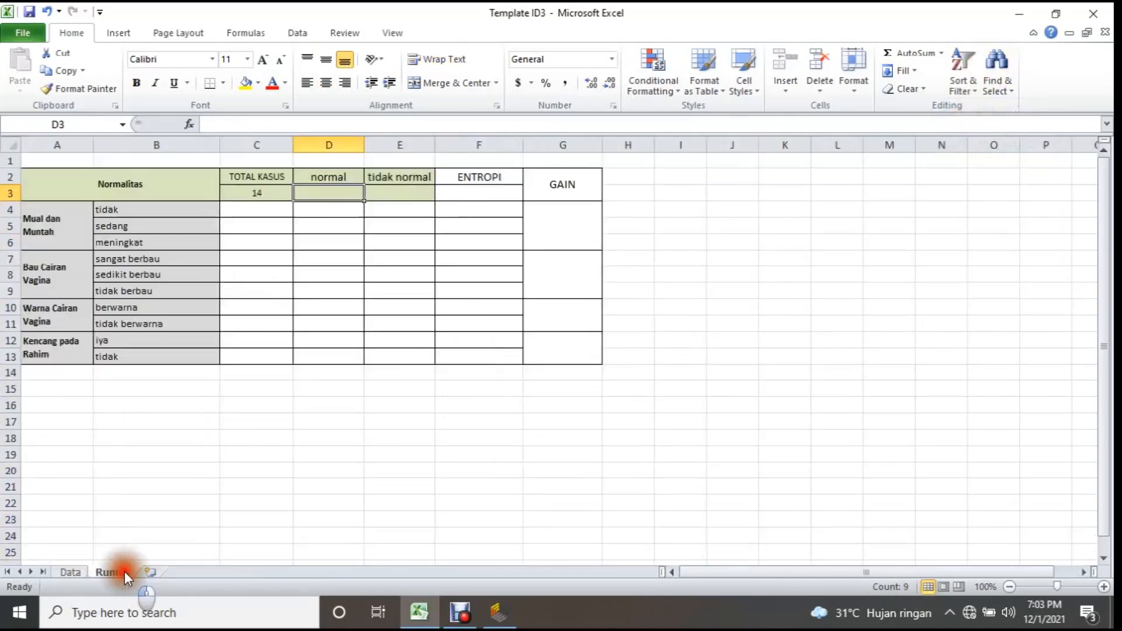
Remove the filter from columns A to F of the Data sheet.
click(70, 573)
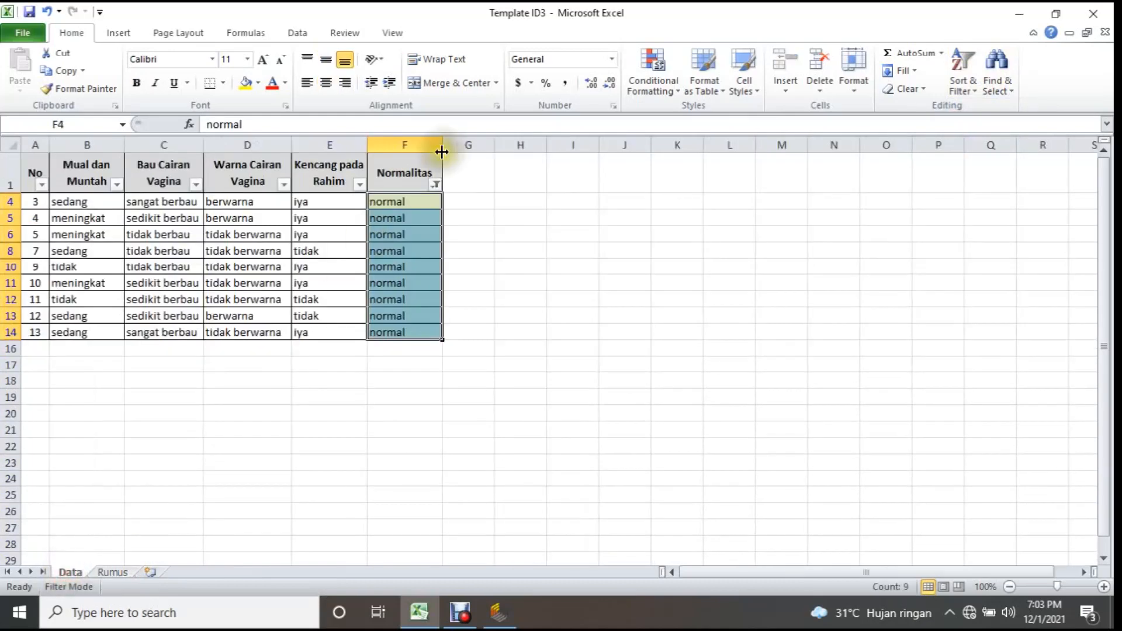
drag(436, 145, 33, 146)
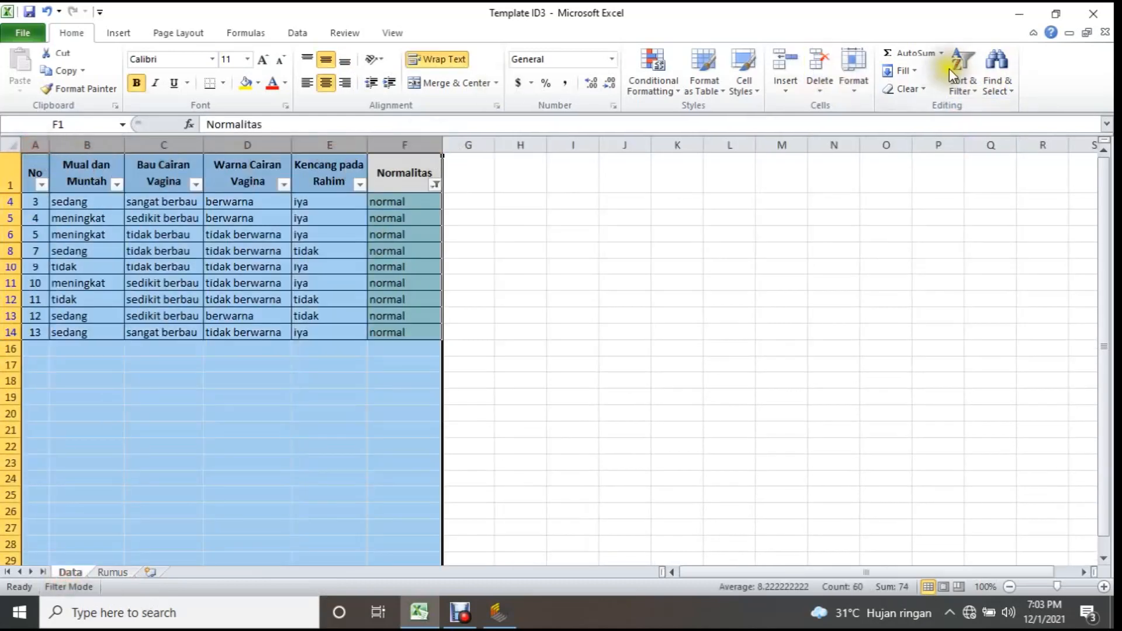
click(962, 85)
click(967, 169)
click(558, 312)
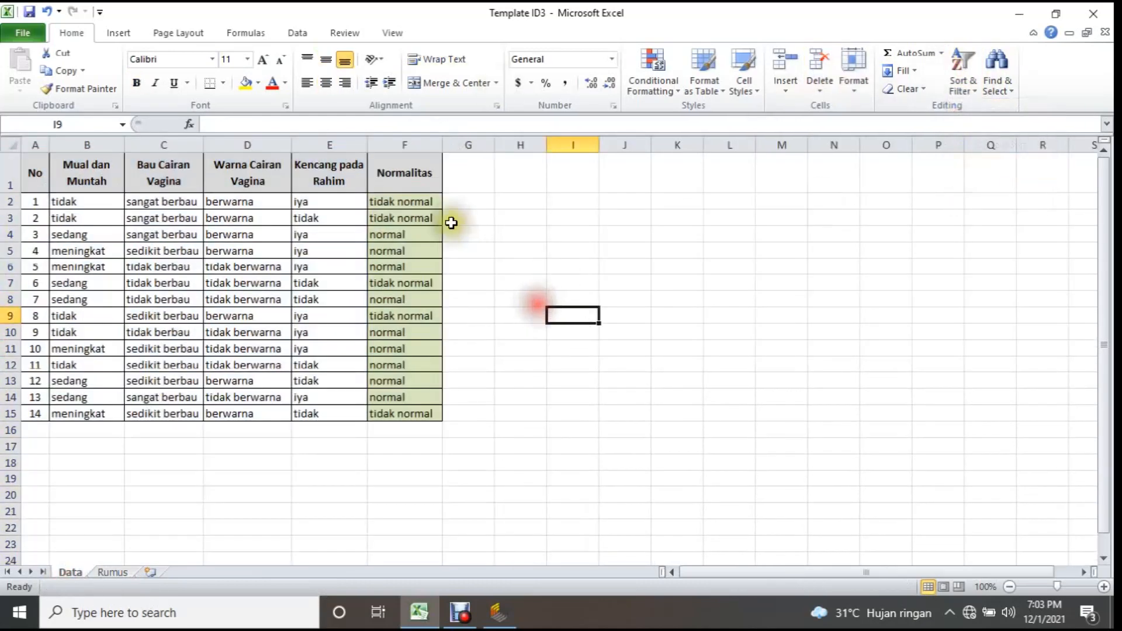
Enter =COUNTIF(Data!F2:F15,Rumus!D2) in D3 of the Rumus sheet and check it against the Data sheet's Normalitas column.
click(105, 573)
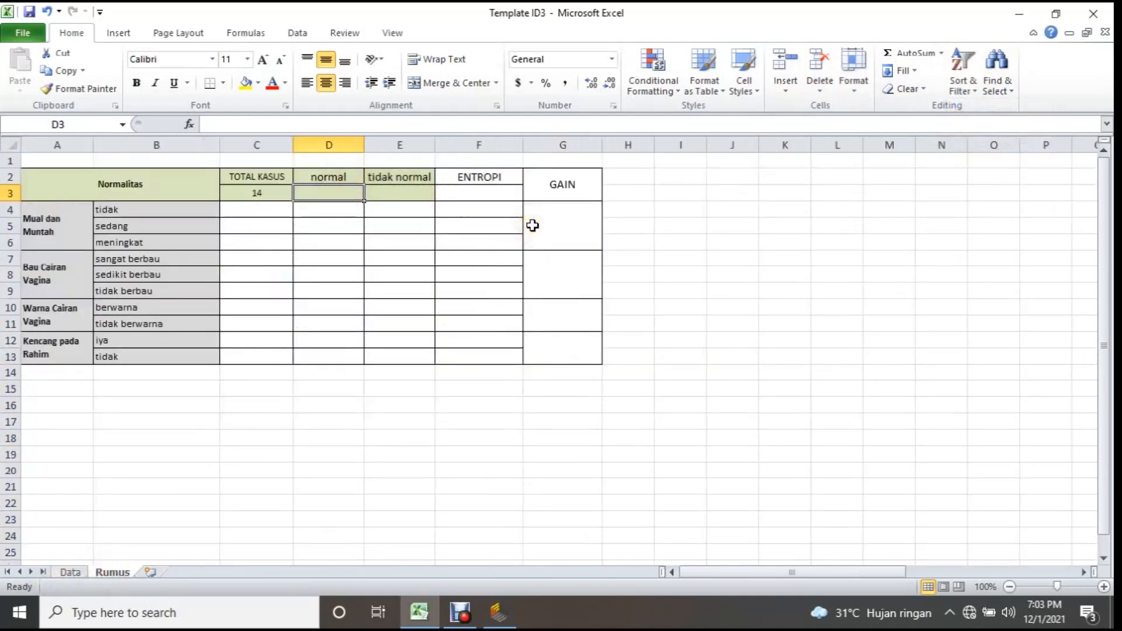
text(=coun)
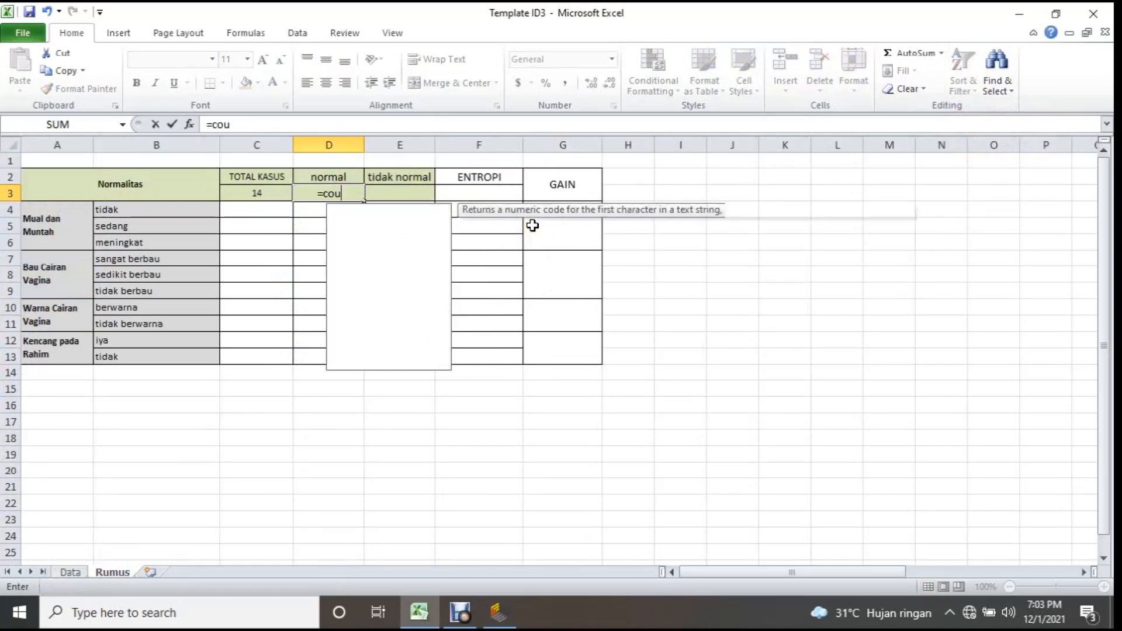
key(Down)
key(Down)
key(Down)
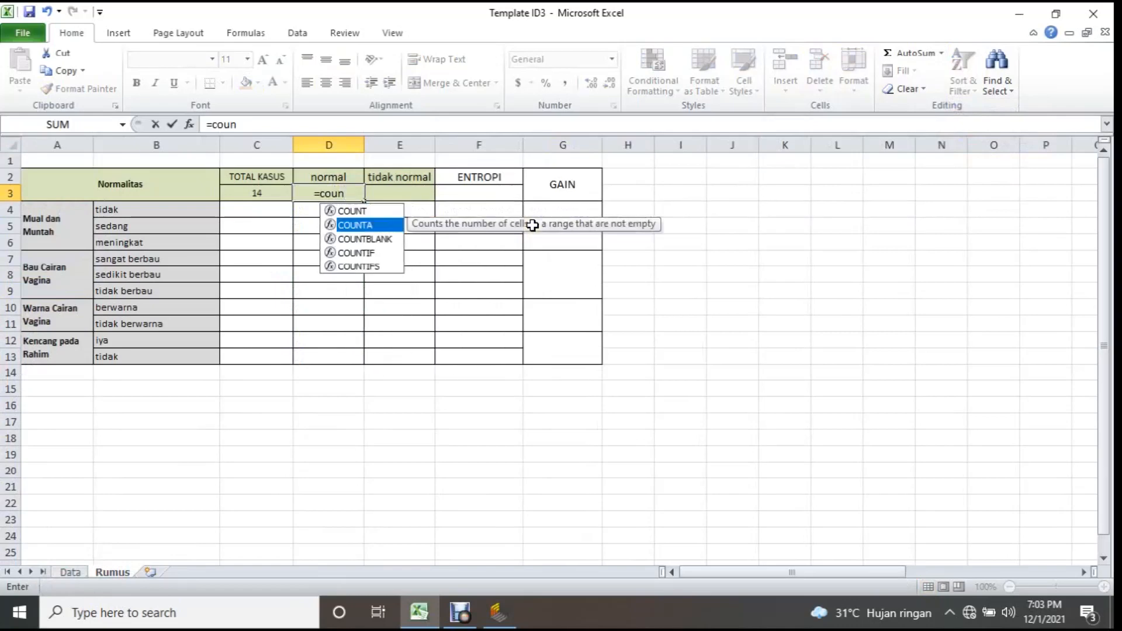
key(Tab)
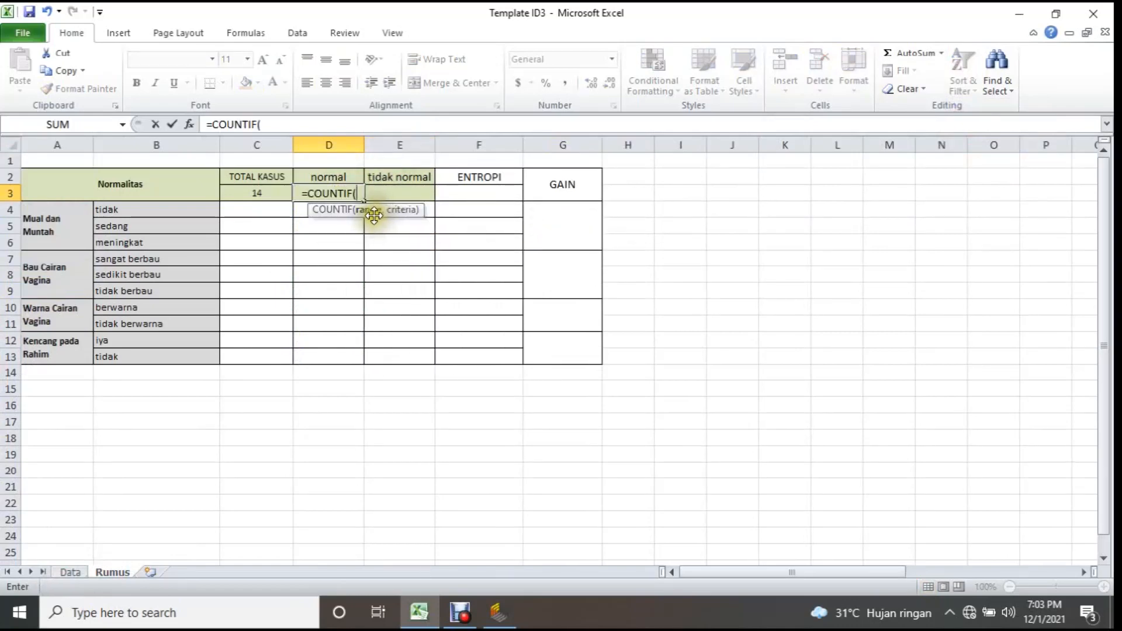
click(70, 572)
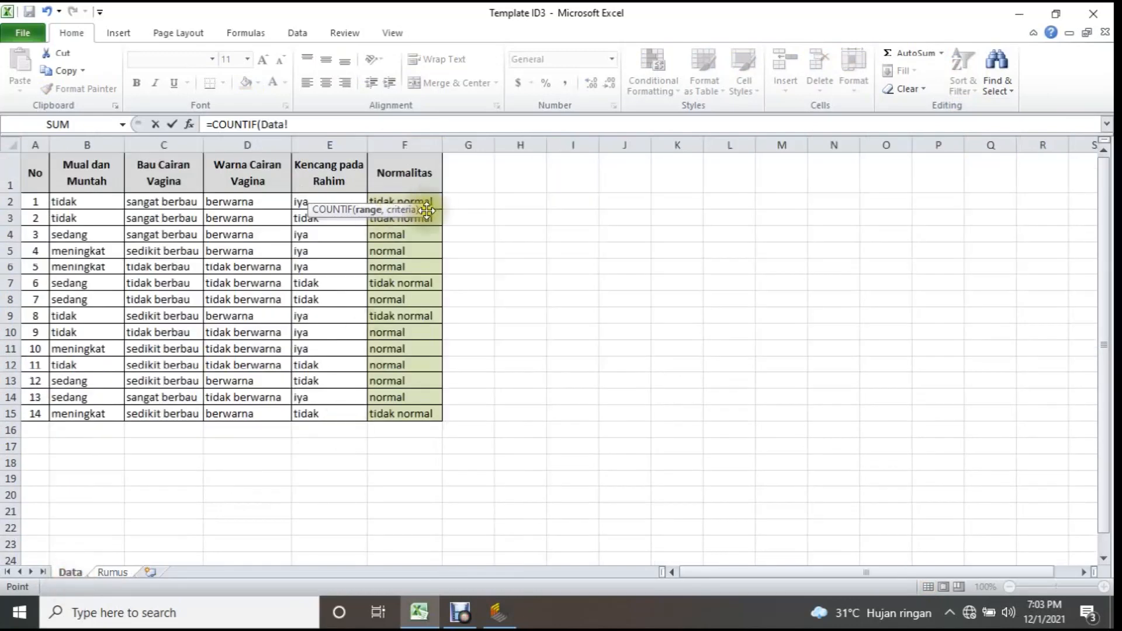
drag(428, 211, 391, 416)
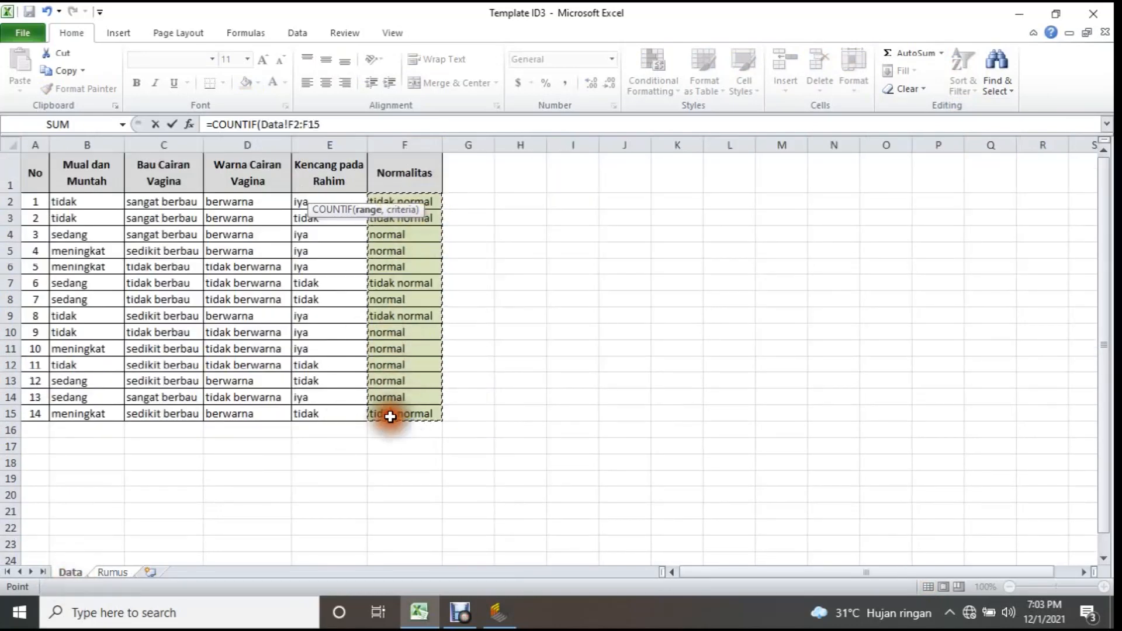
text(,)
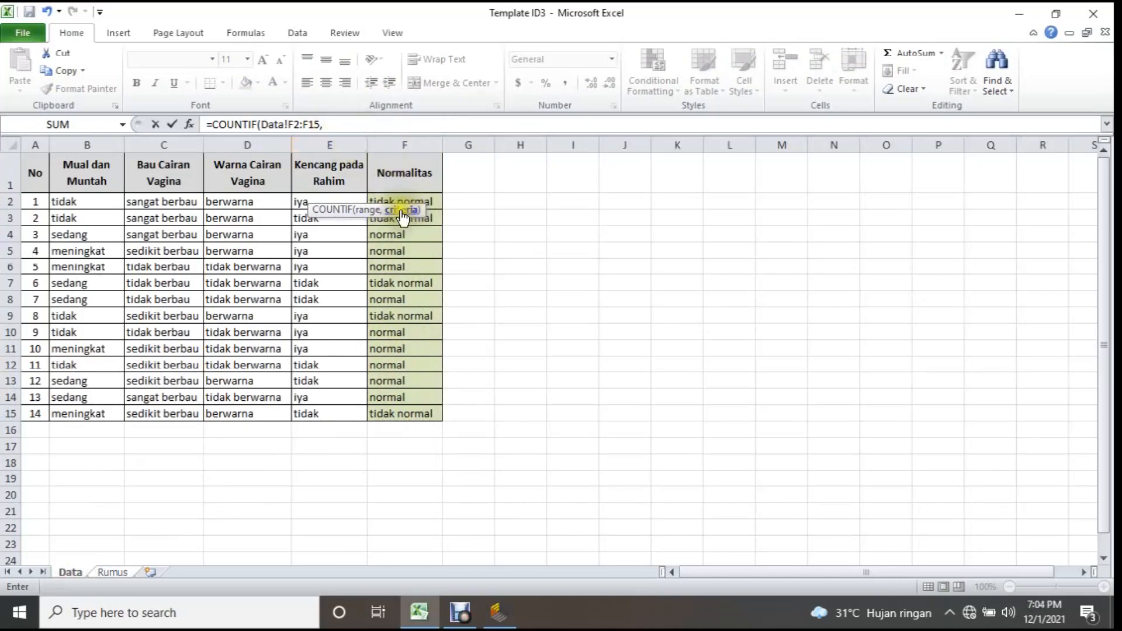
click(113, 572)
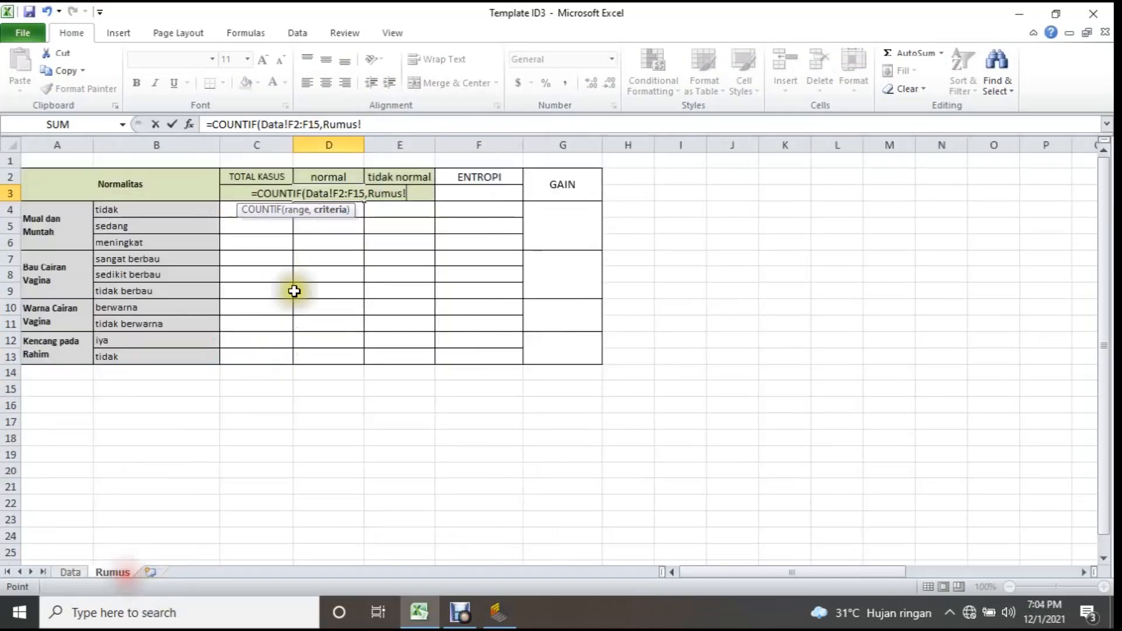
click(334, 175)
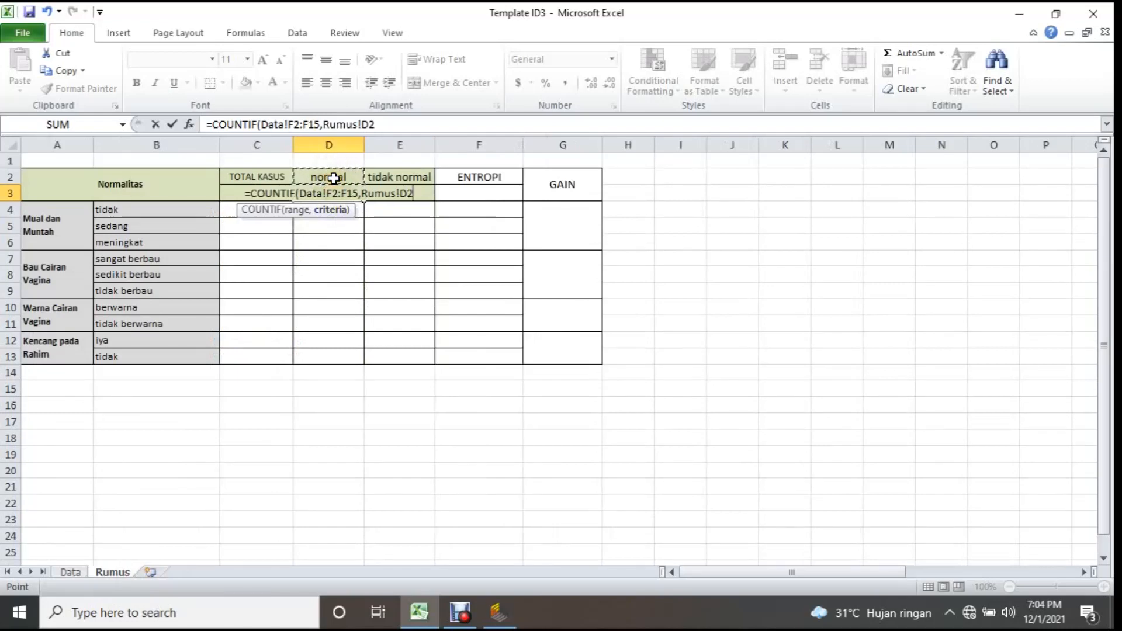
key(Return)
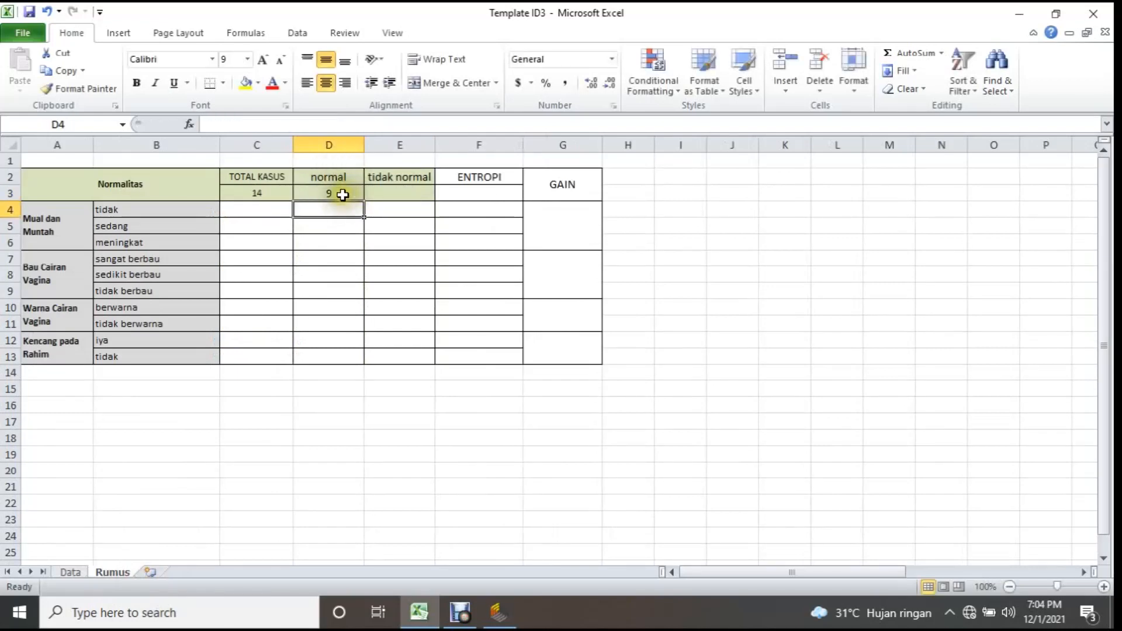
click(71, 572)
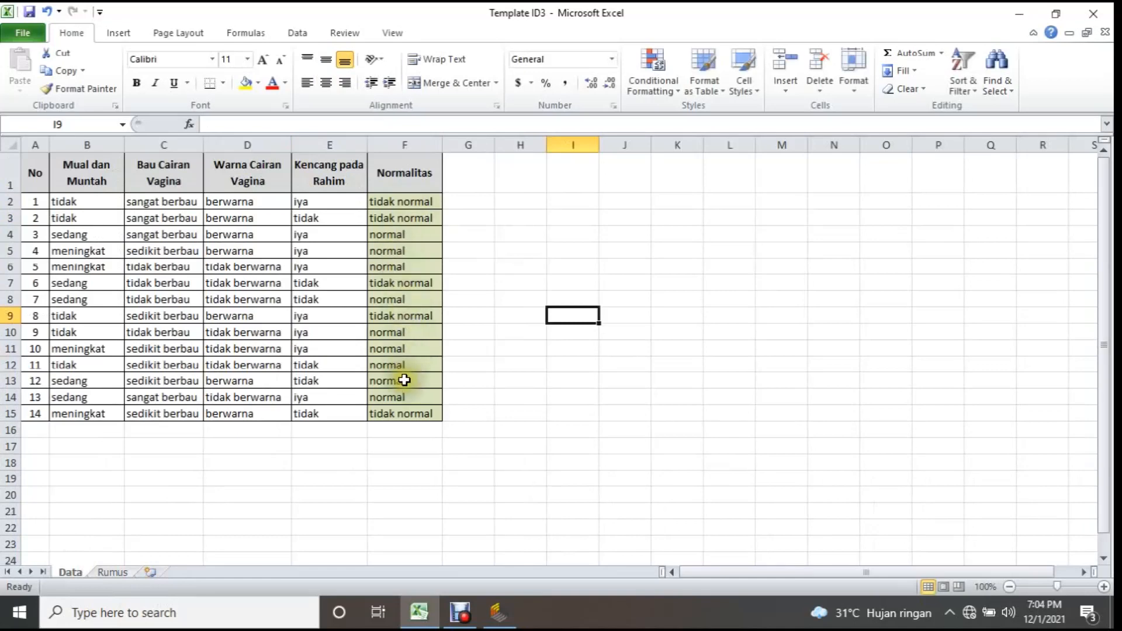
click(117, 572)
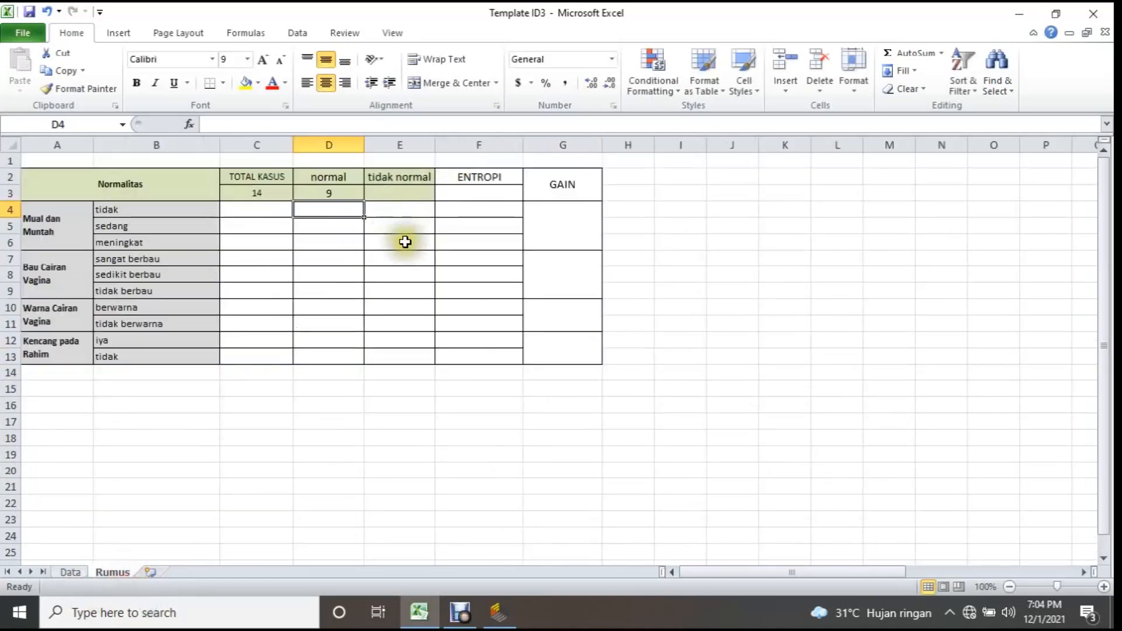
Enter =COUNTIF(Data!F2:F15,Rumus!E2) in E3 to count the tidak normal cases, and review the result beside the total in C3.
click(389, 191)
text(=)
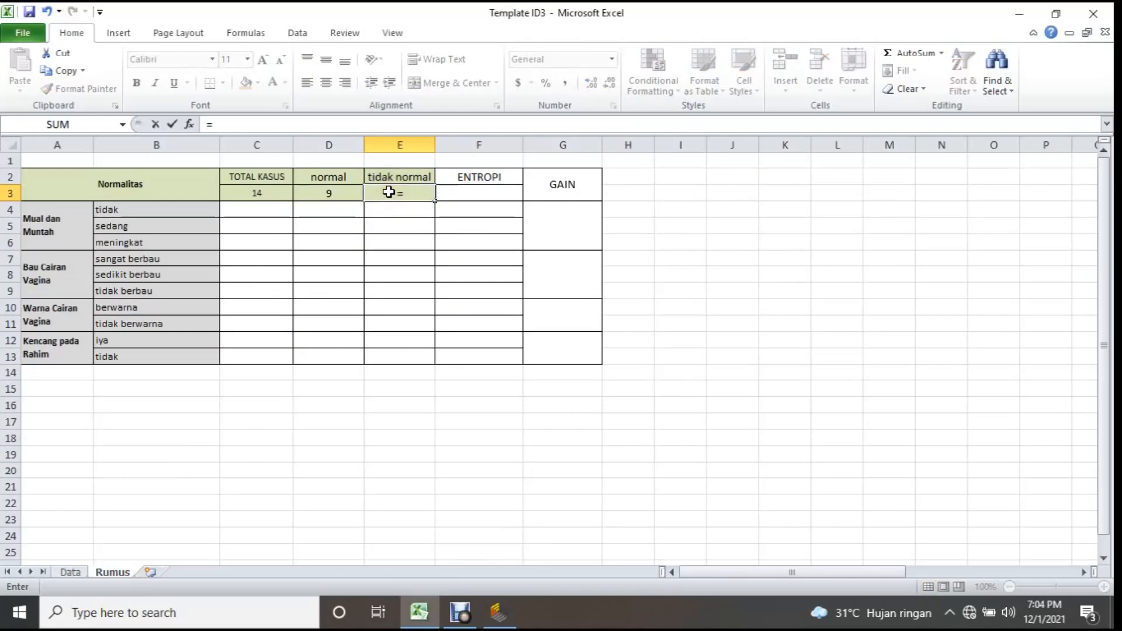
text(cou)
key(Down)
key(Down)
key(Down)
key(Tab)
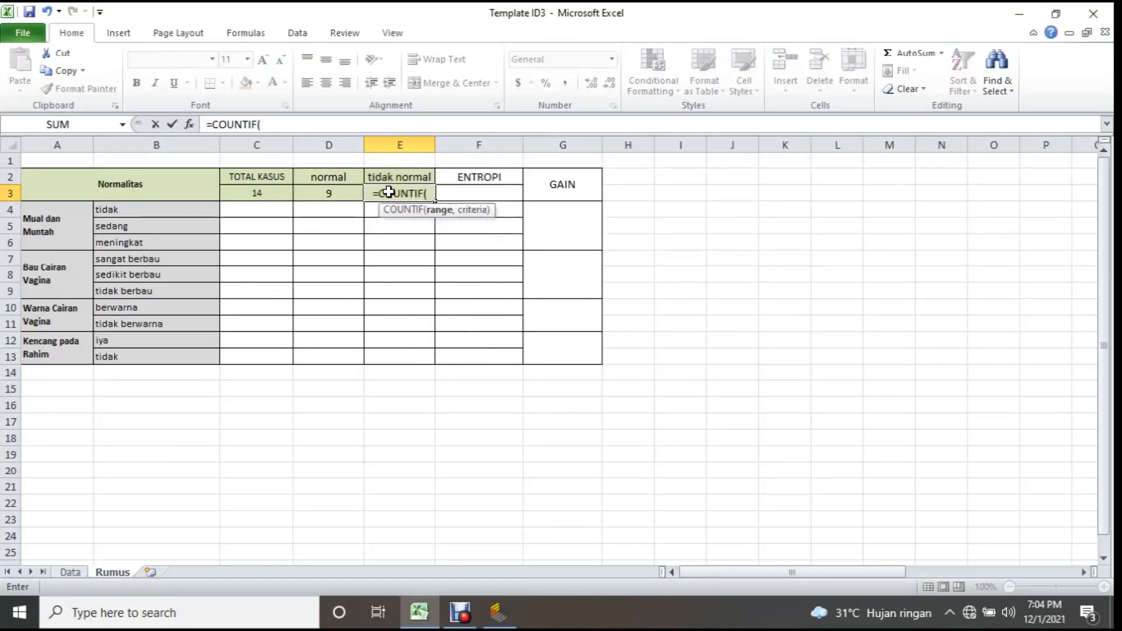
click(70, 573)
click(379, 202)
drag(379, 201, 386, 416)
text(,)
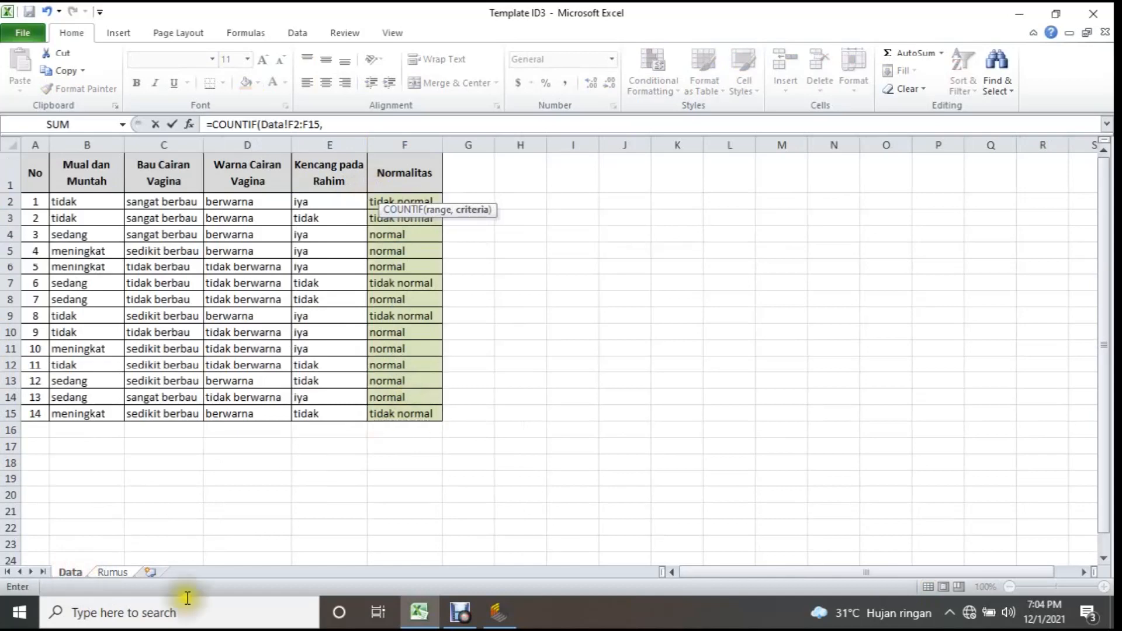
click(117, 573)
click(425, 174)
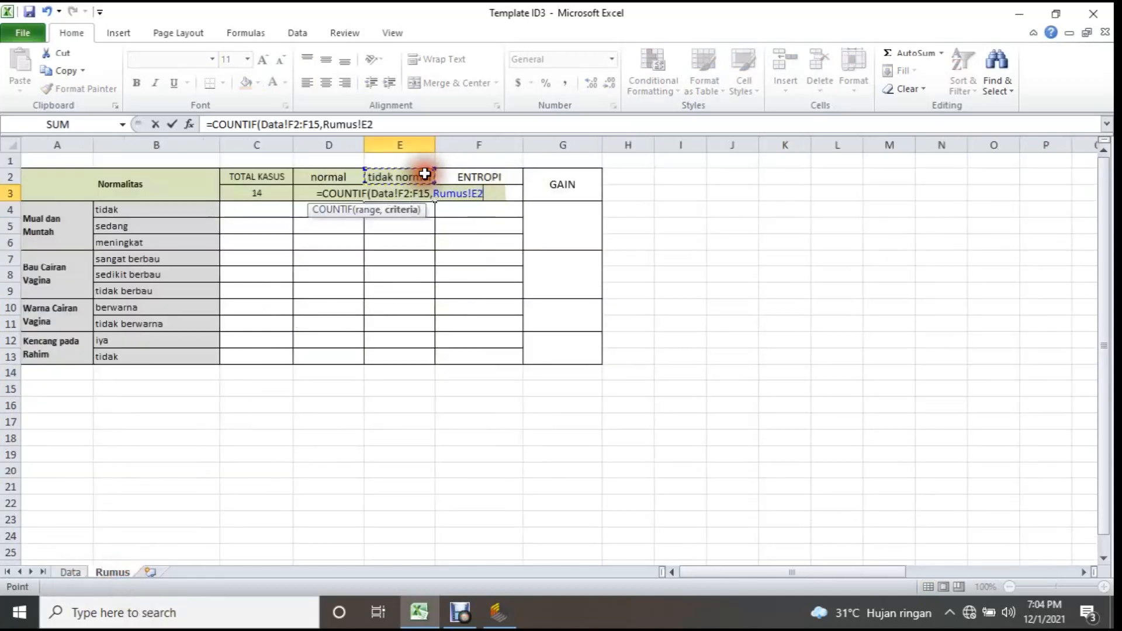
key(Return)
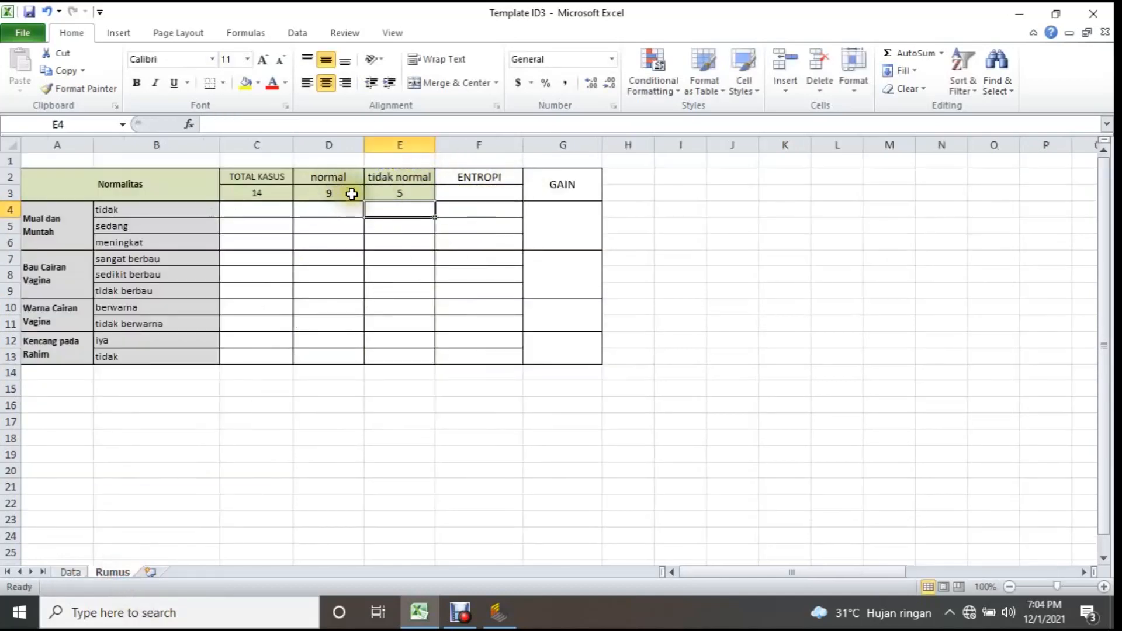
click(408, 195)
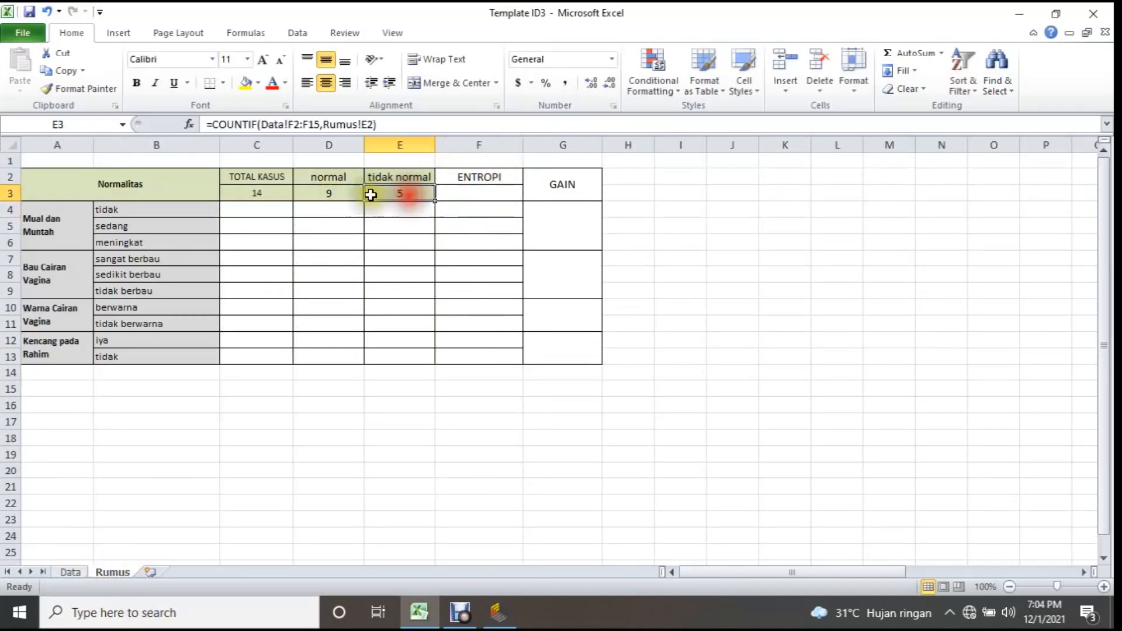
click(266, 195)
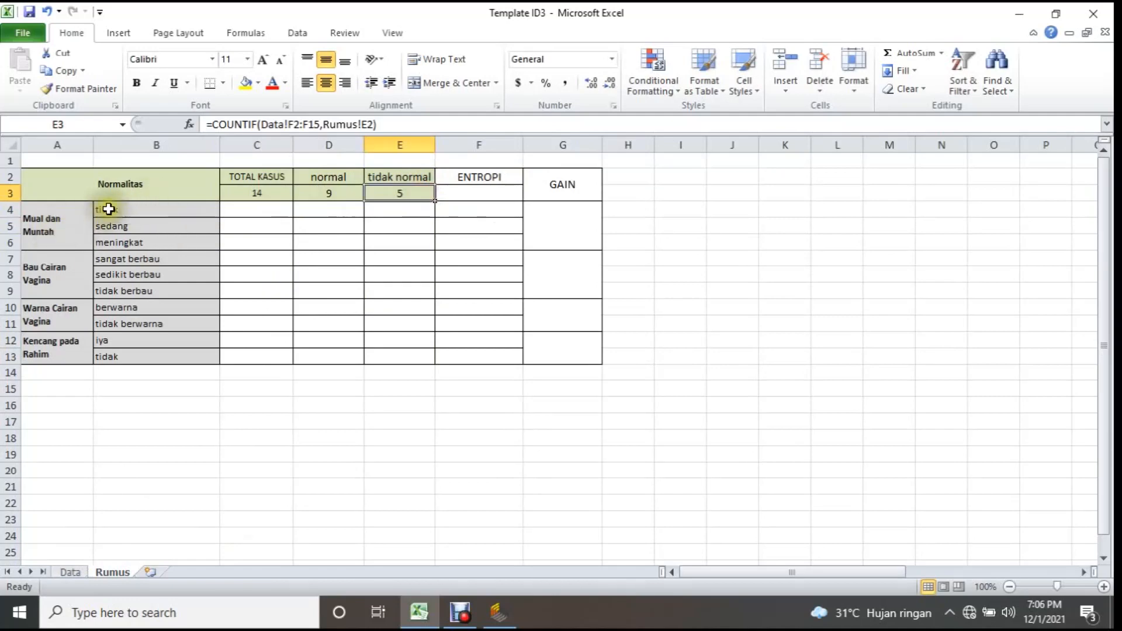
Enter =COUNTIF(Data!B2:B15,Rumus!B4) in C4 to count the Mual dan Muntah cases with the value tidak.
click(262, 211)
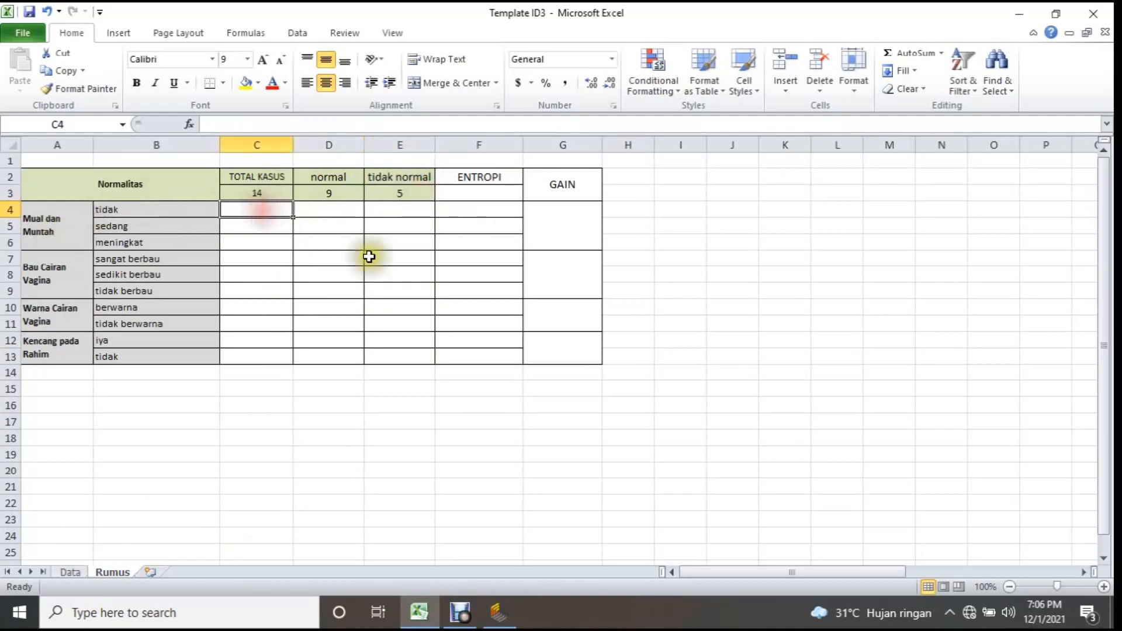
text(=)
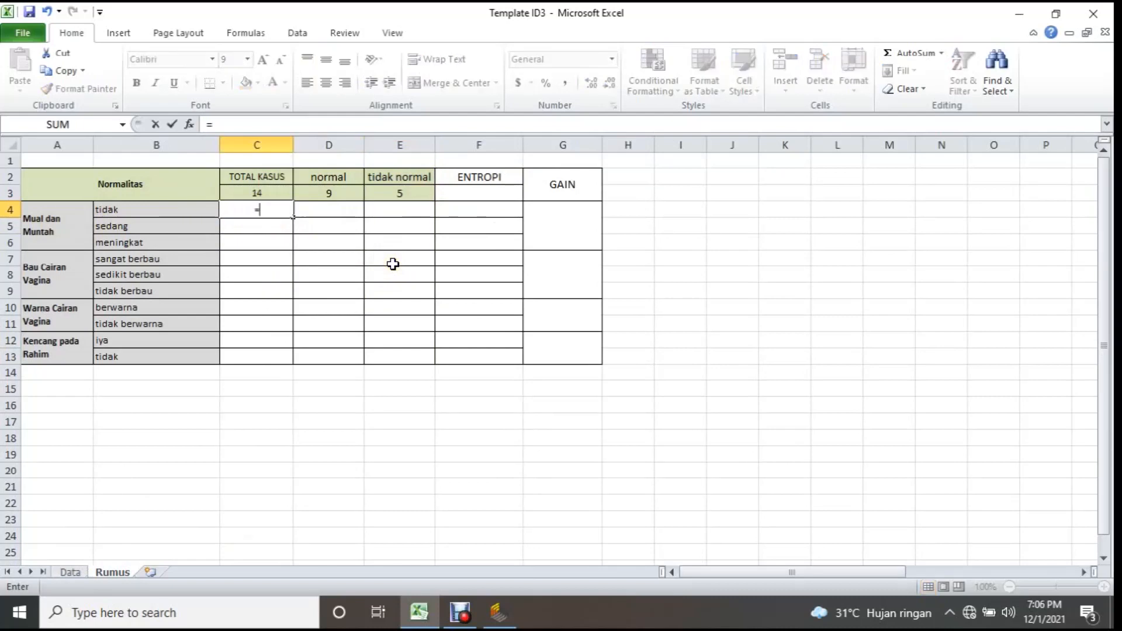
text(count)
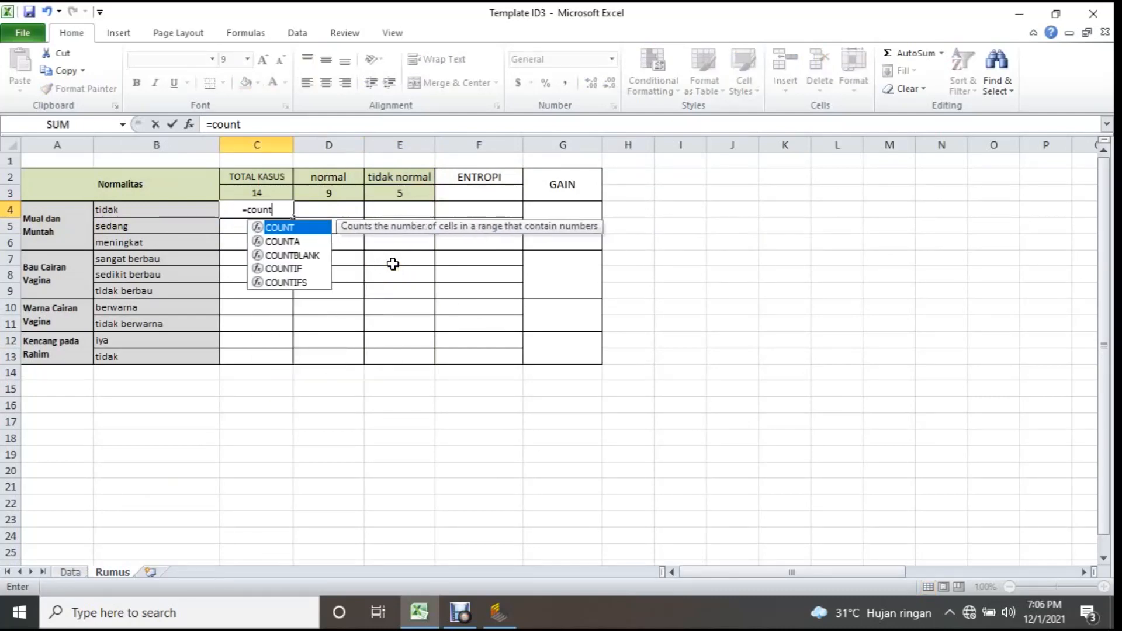
double_click(300, 268)
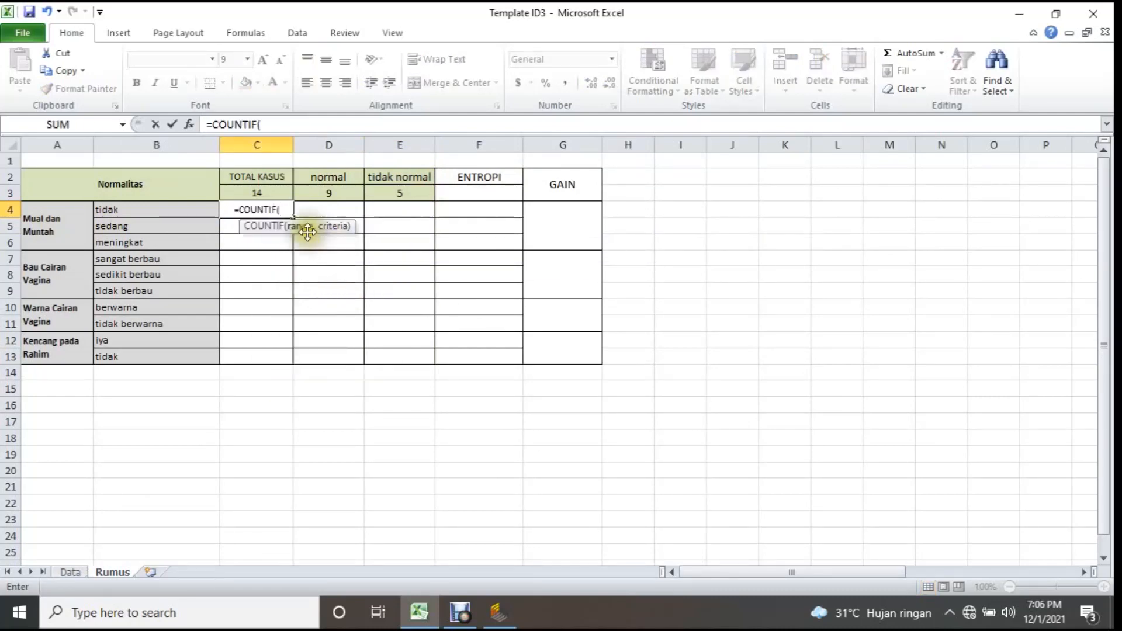
click(72, 576)
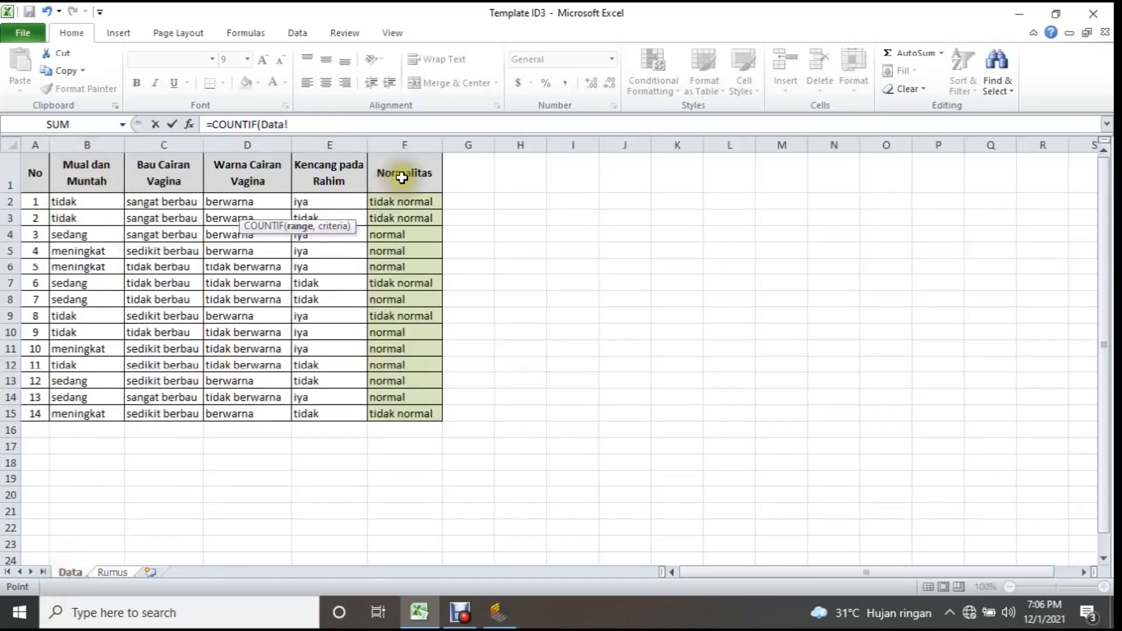
drag(61, 202, 81, 413)
text(,)
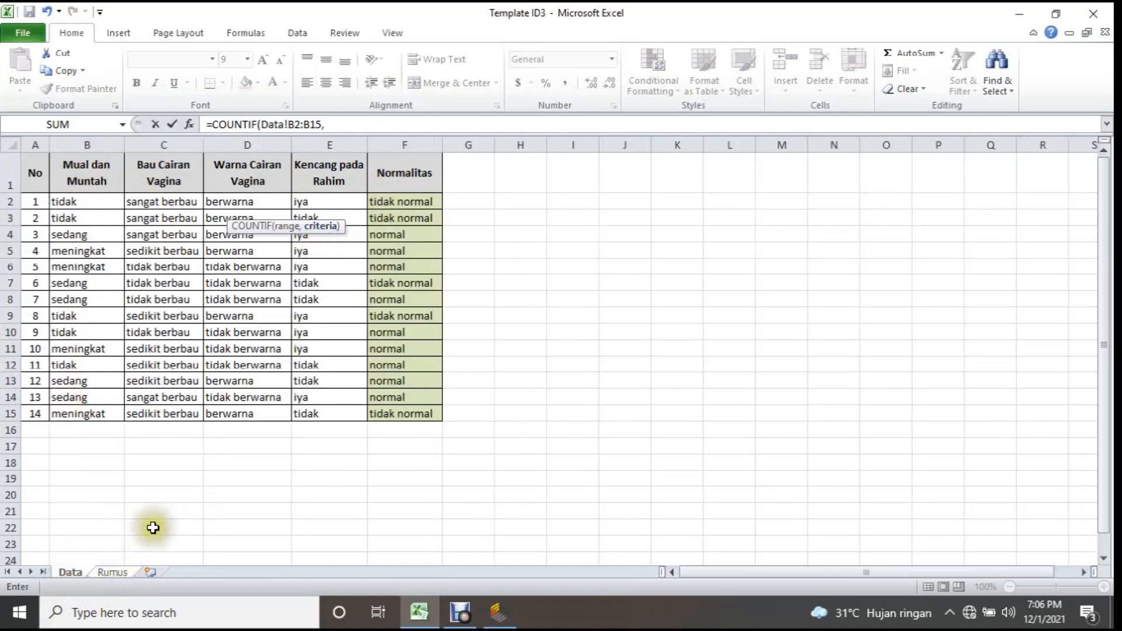
click(112, 573)
click(111, 207)
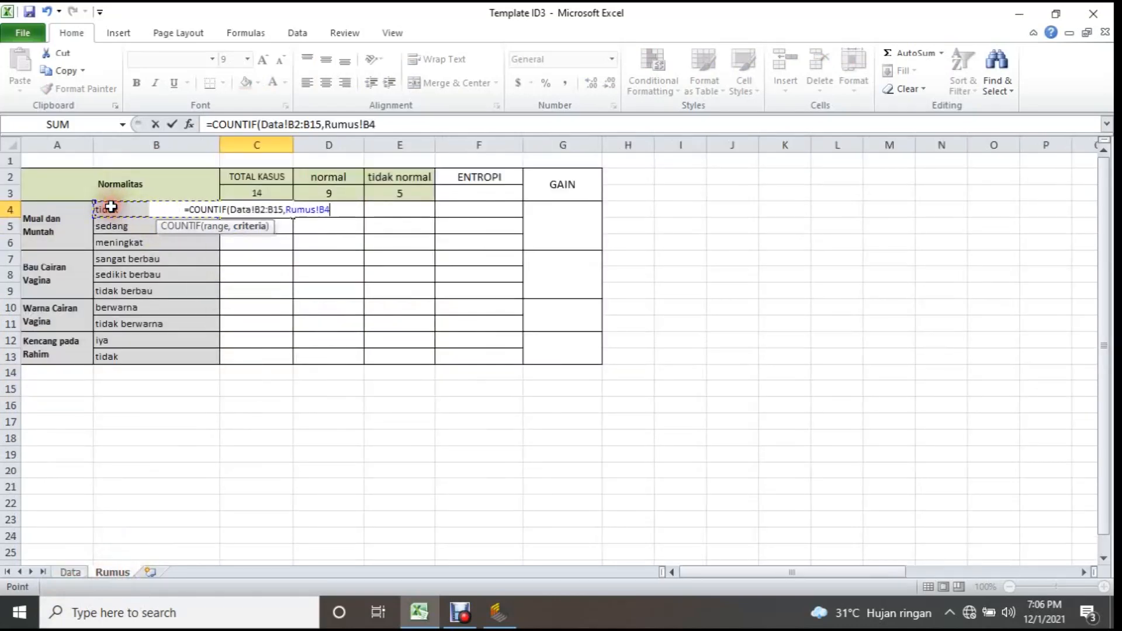
key(Return)
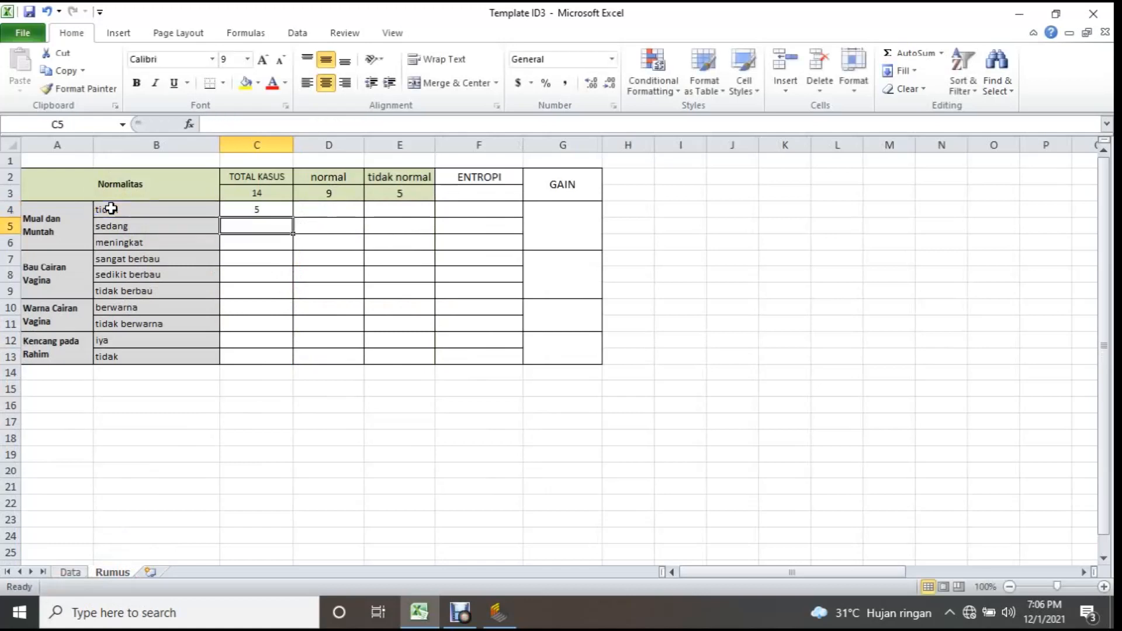
Fill the C4 formula down through C6 and compare the copied formula in C5 with the original.
click(258, 208)
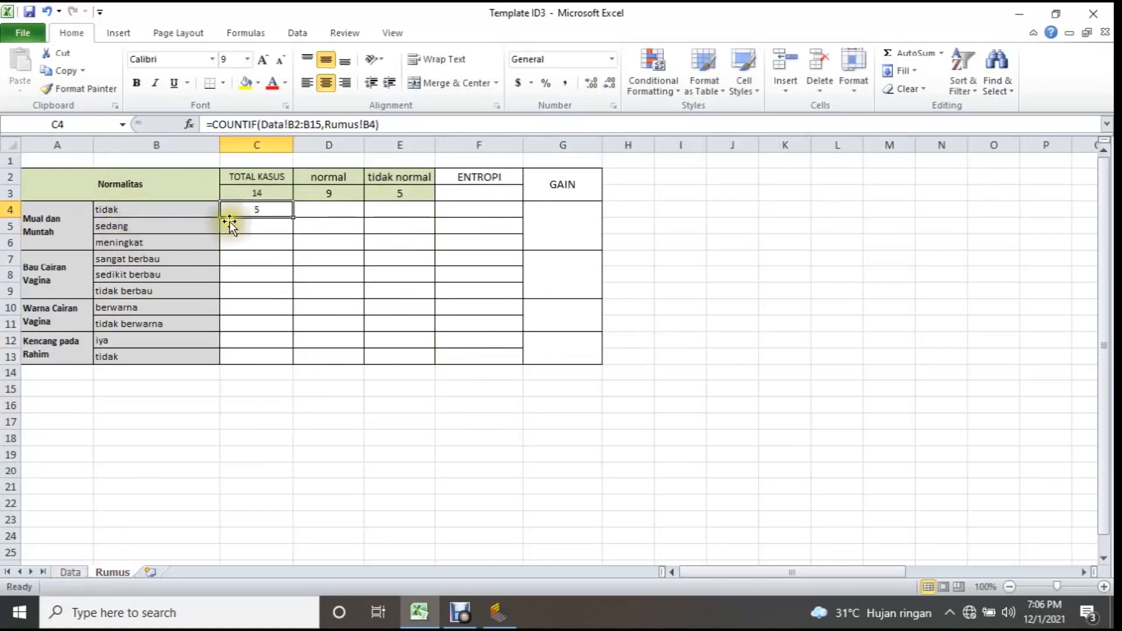
drag(295, 218, 296, 247)
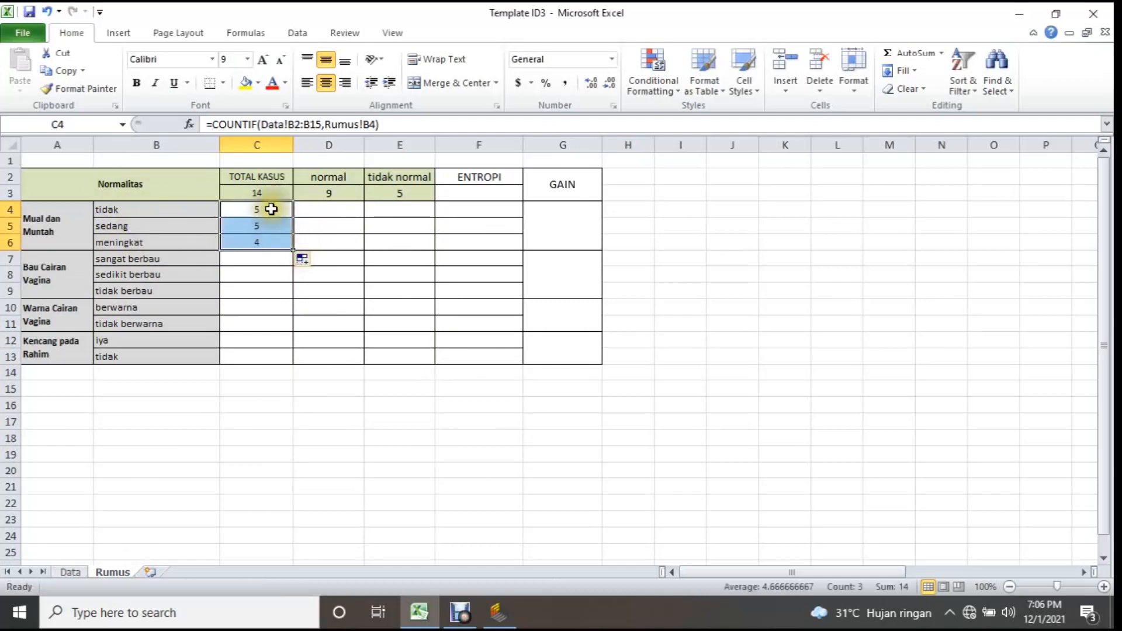
click(273, 224)
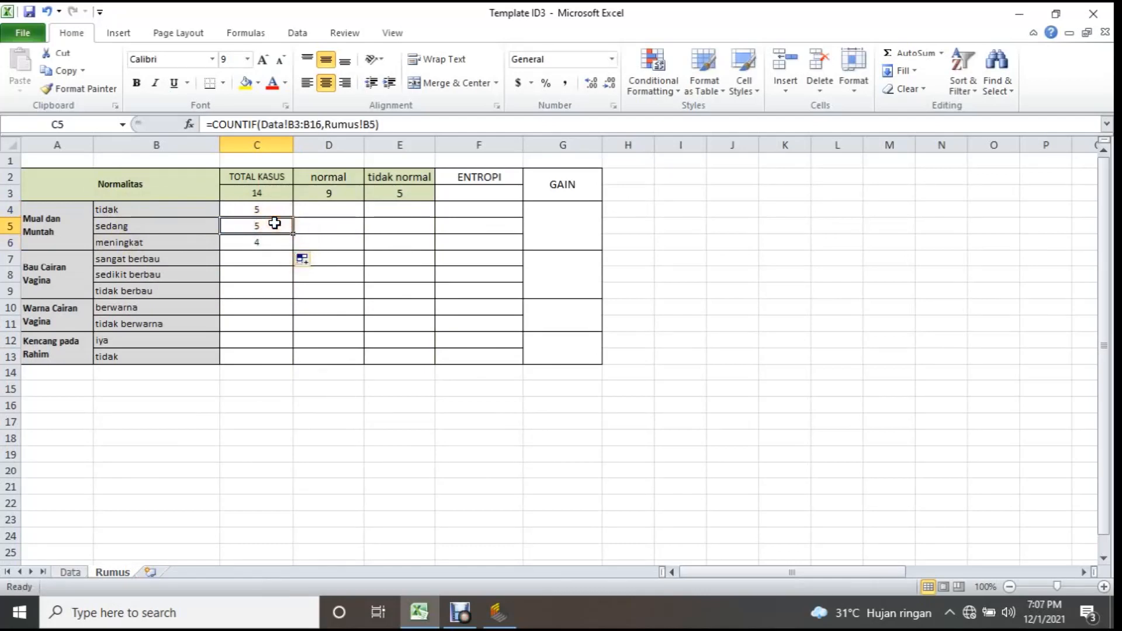
click(272, 210)
click(272, 225)
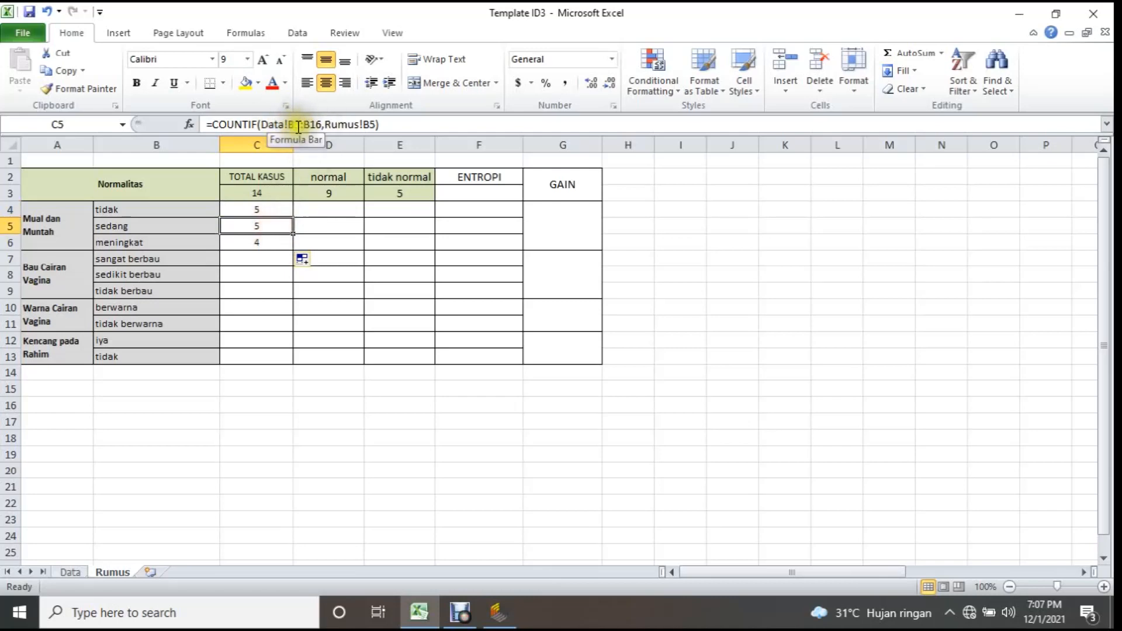
Compare the ranges B3:B16 and B2:B15 in the Data sheet's Mual dan Muntah column by selecting each.
click(68, 572)
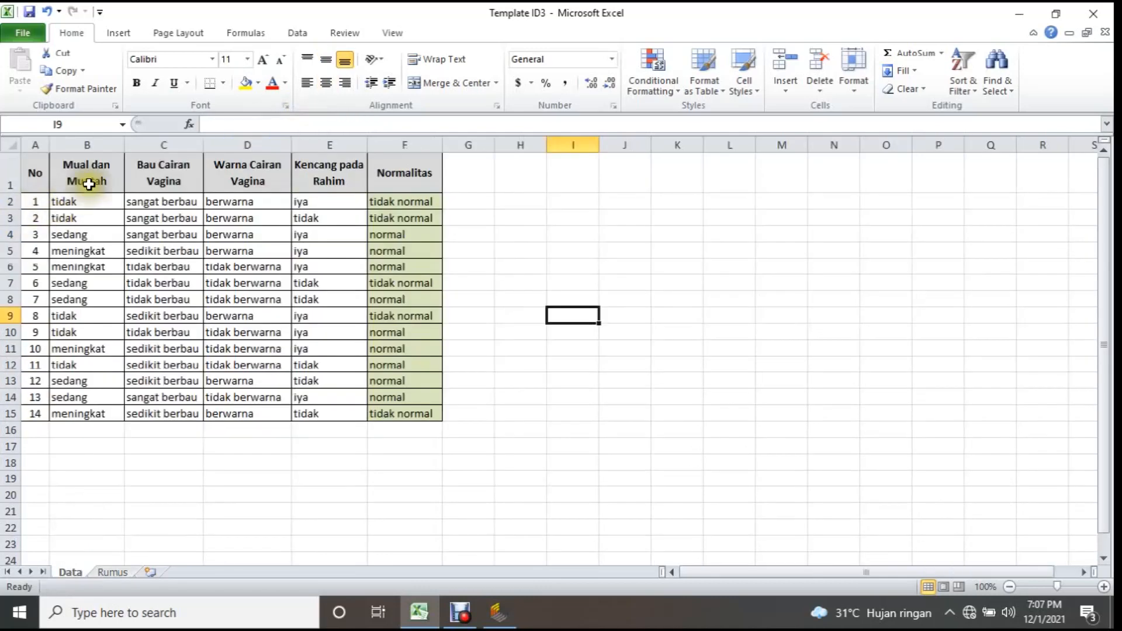
drag(76, 219, 77, 432)
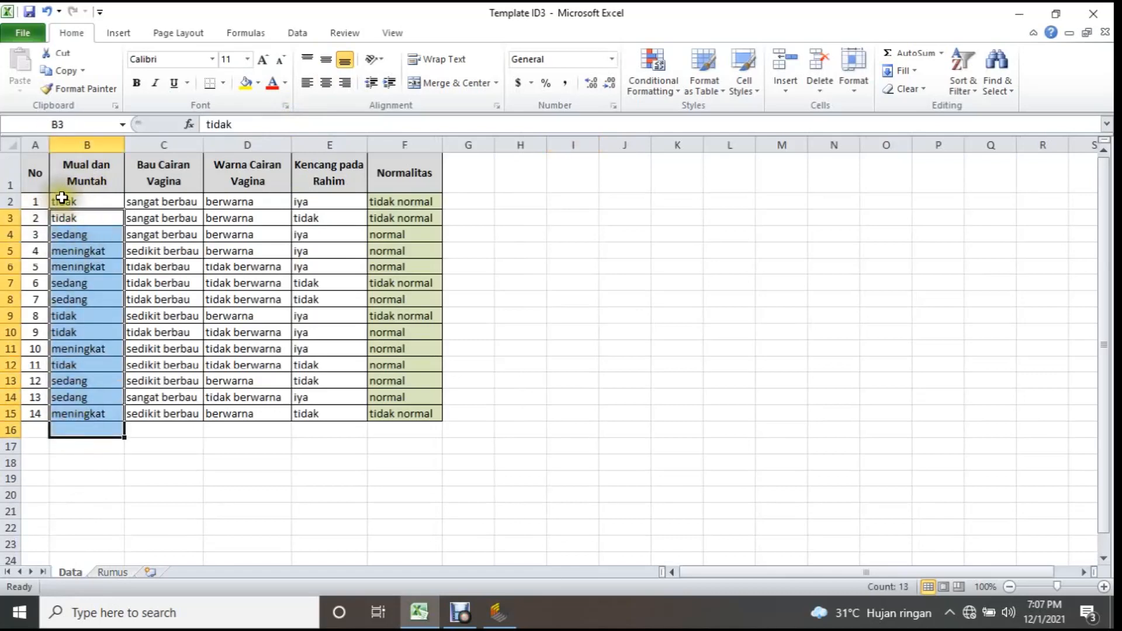
drag(65, 197, 80, 414)
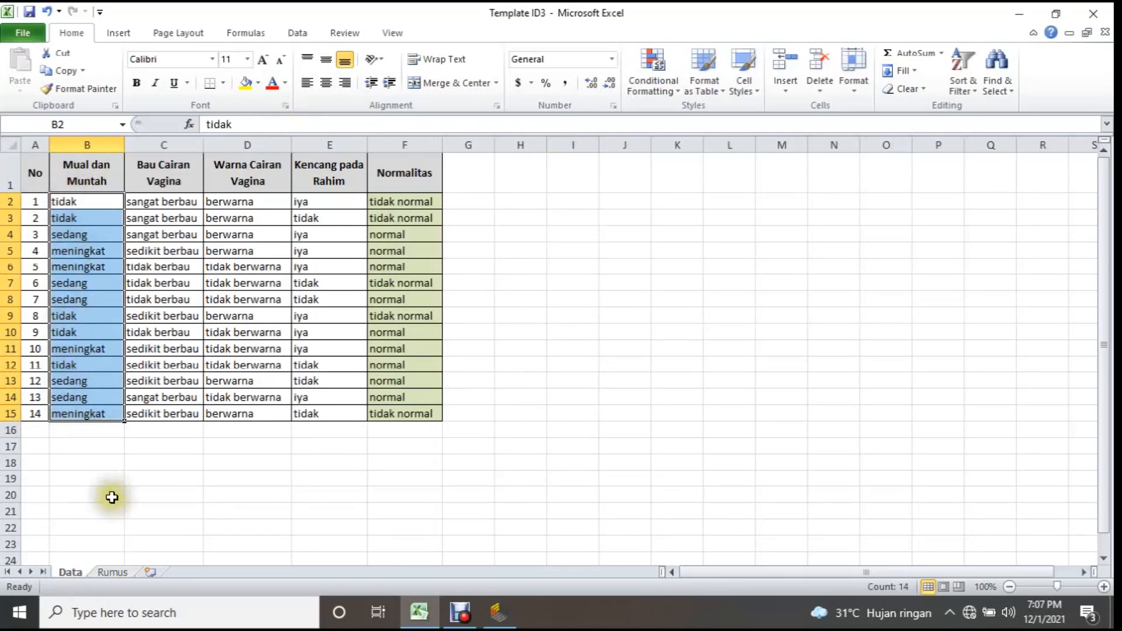
Lock the row references in the Rumus sheet's C4 formula so its range reads Data!B$2:B$15.
click(112, 572)
click(257, 209)
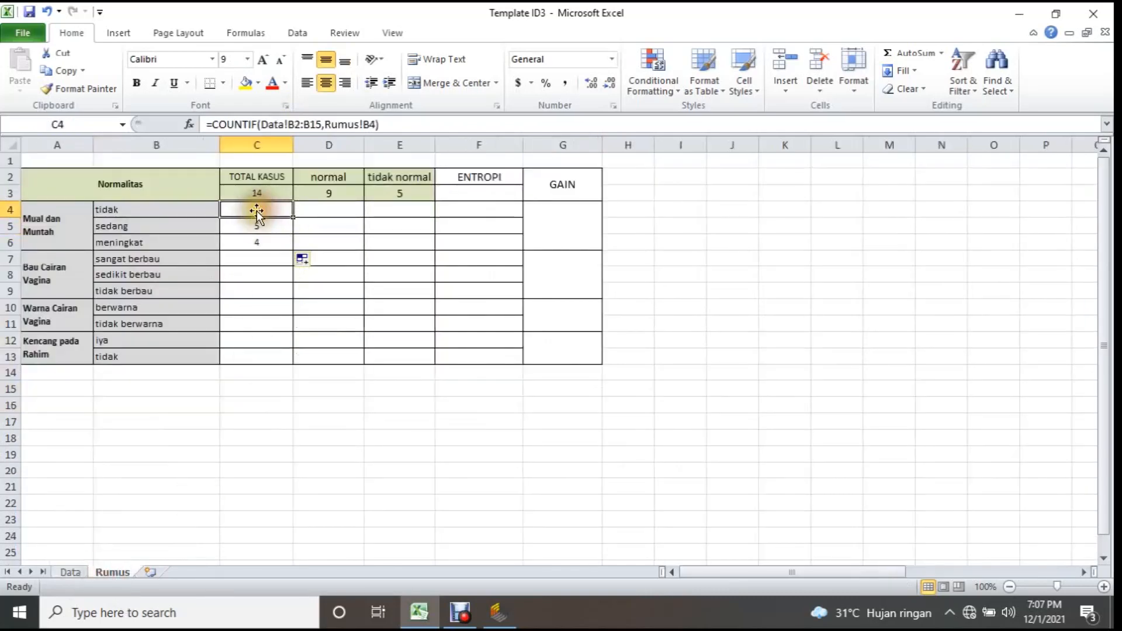
click(298, 122)
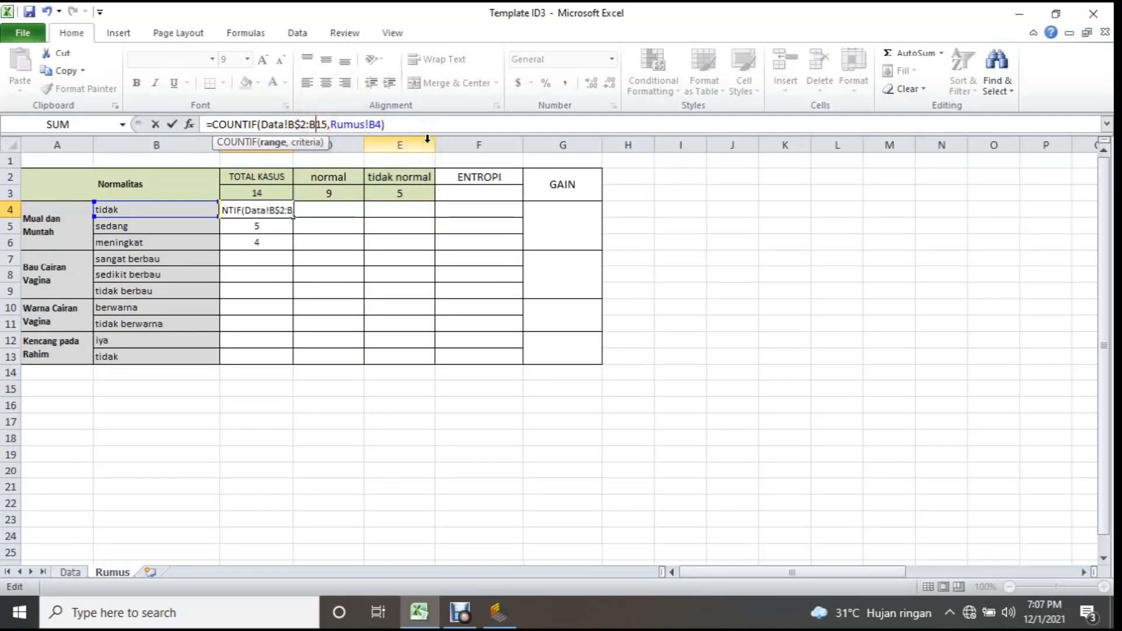
key(Return)
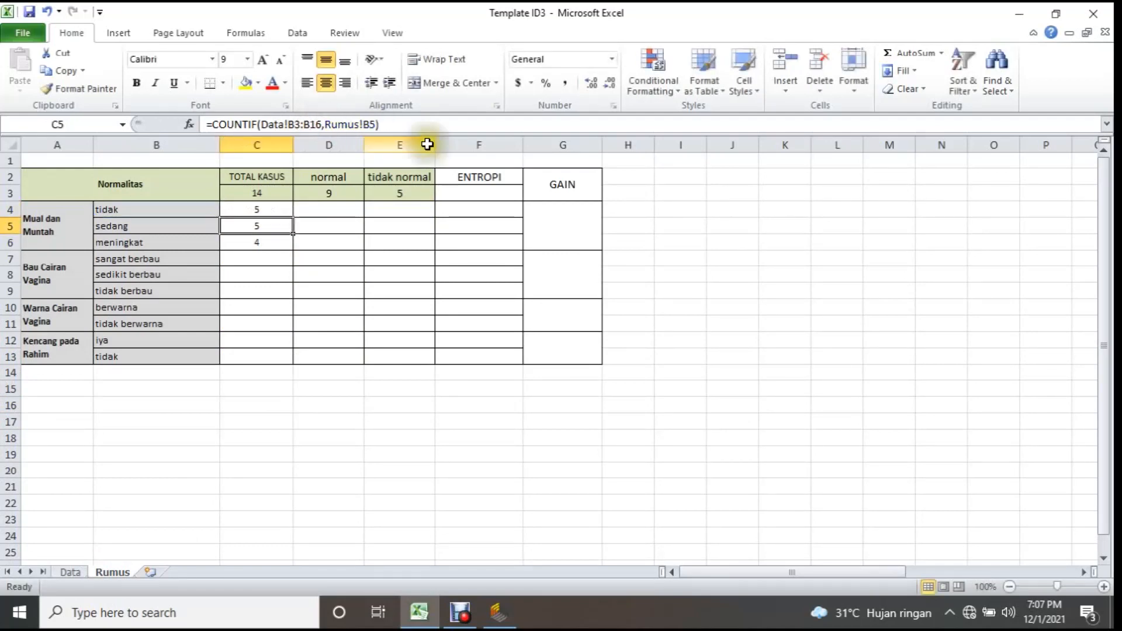
key(Up)
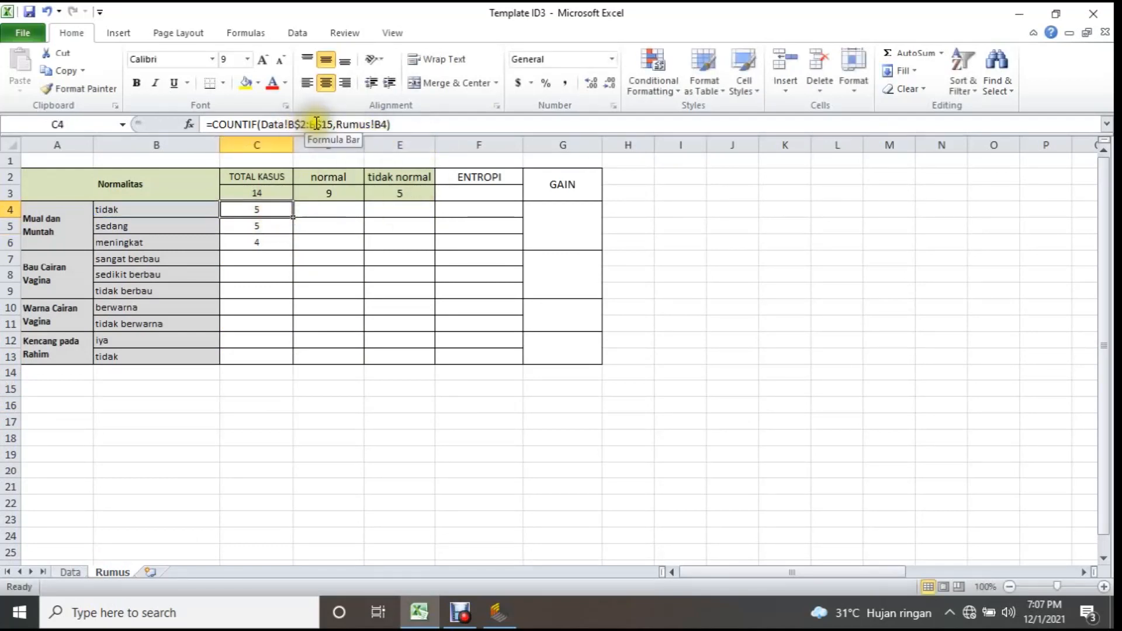
Clear C5:C6, refill them from the C4 formula, and check the ranges in the copied formulas.
click(268, 226)
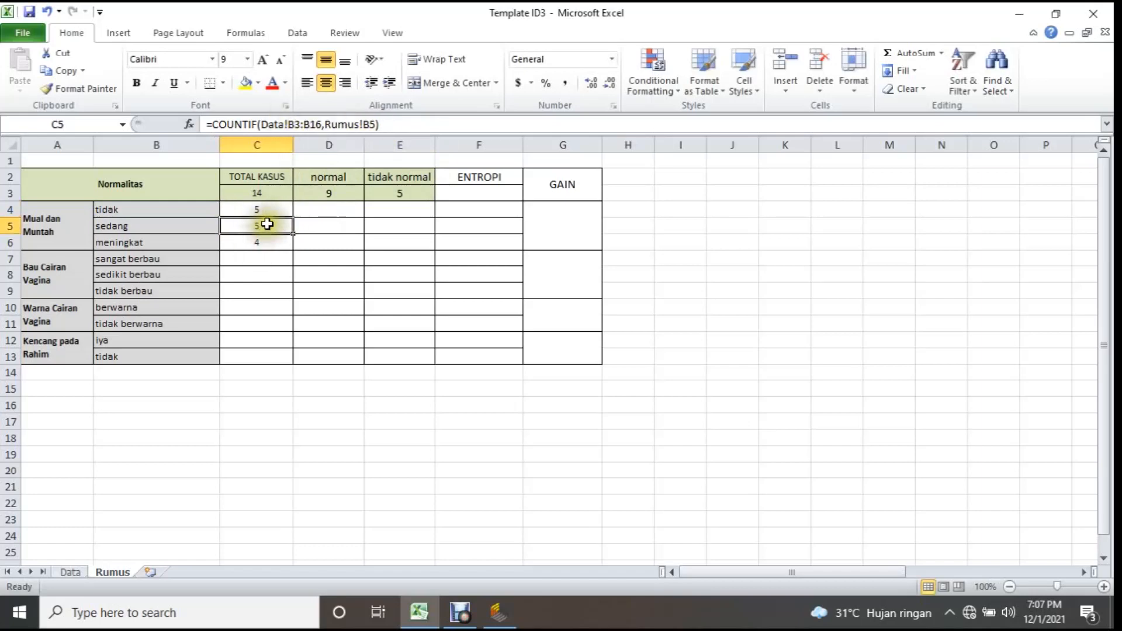
drag(268, 224, 269, 235)
key(Delete)
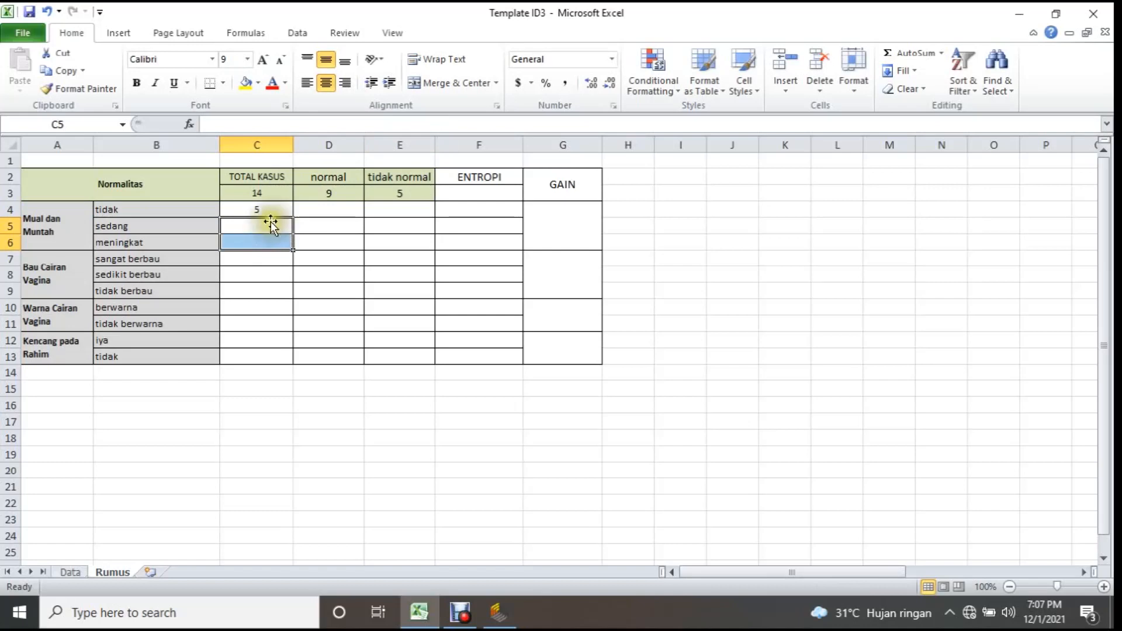
click(268, 211)
drag(295, 218, 296, 248)
click(266, 226)
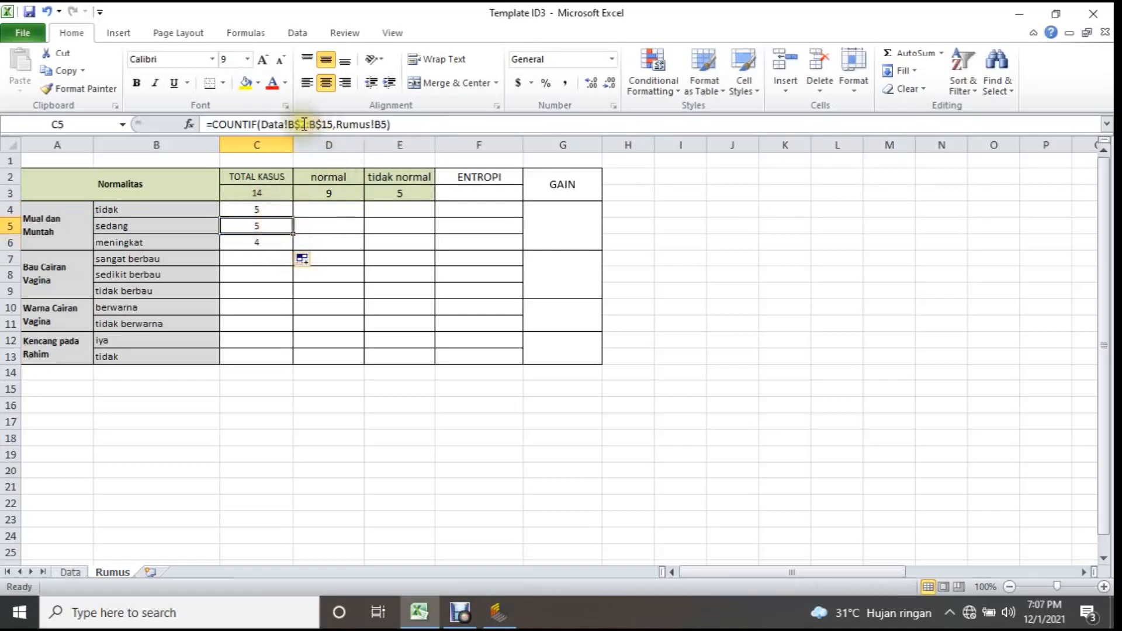
click(282, 243)
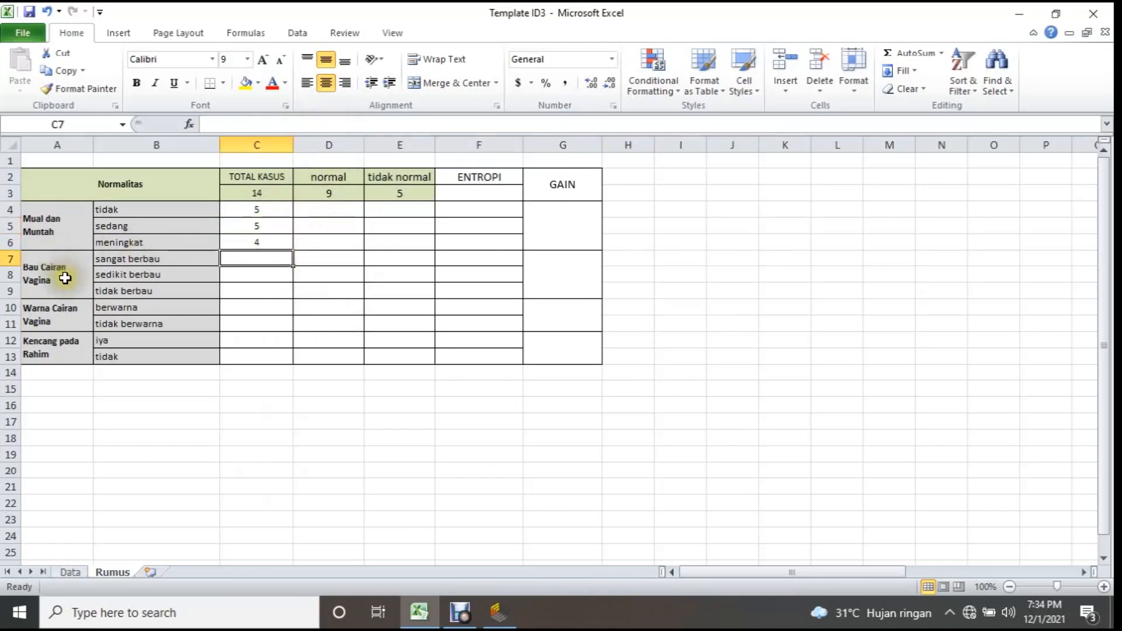
Enter =COUNTIF(Data!C2:C15,Rumus!B7) in C7 to count the sangat berbau cases of Bau Cairan Vagina.
double_click(266, 262)
text(=)
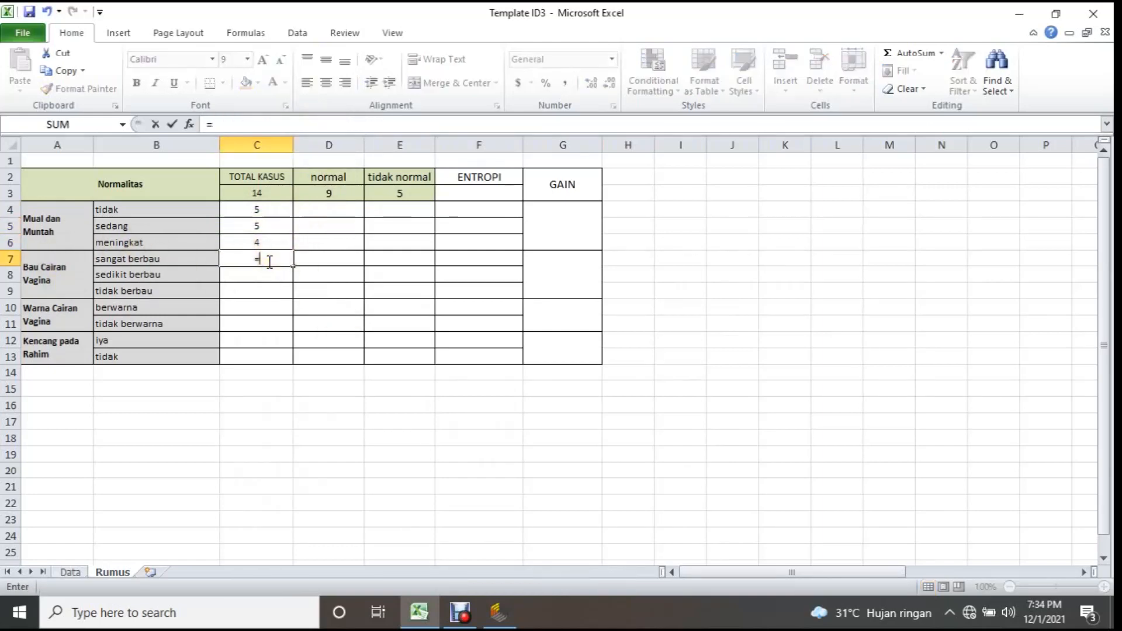
text(coun)
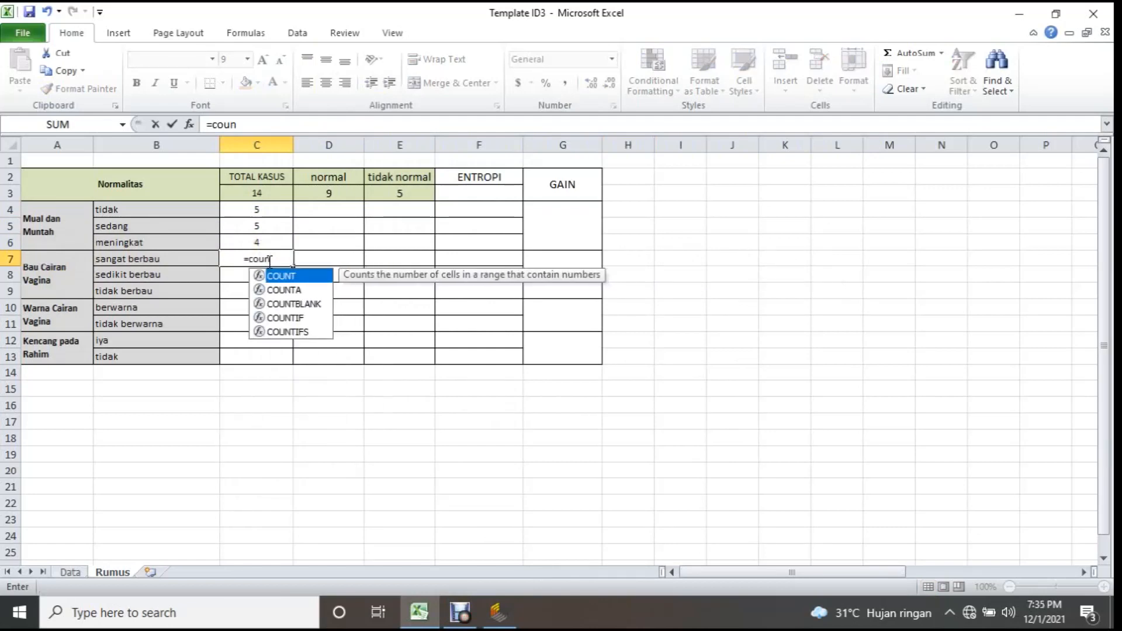
double_click(285, 318)
click(70, 572)
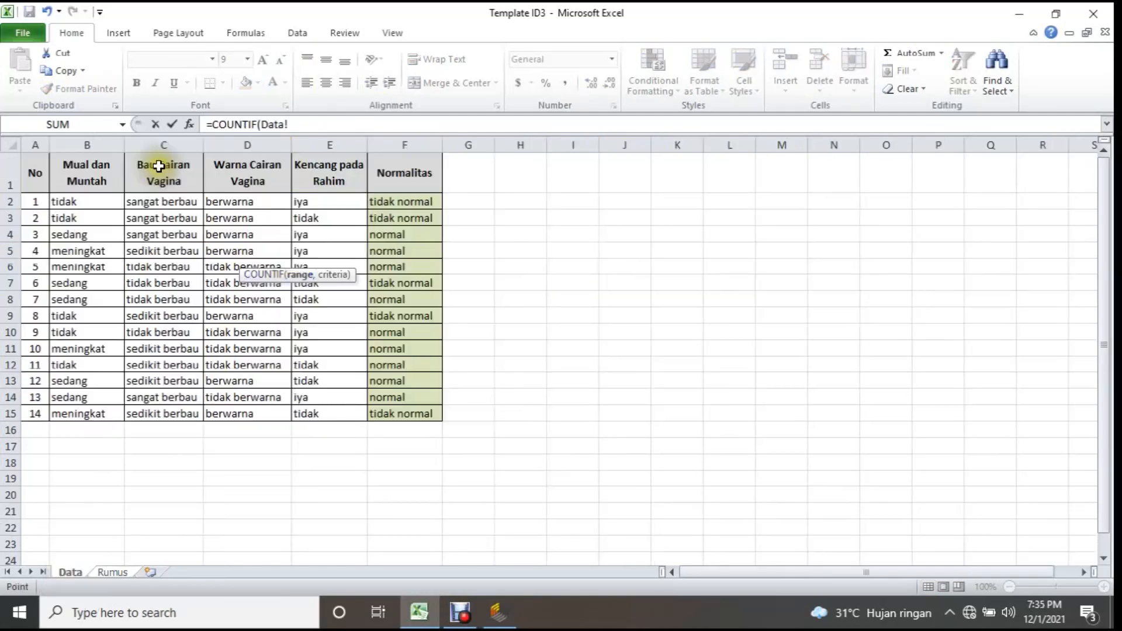
drag(158, 208, 160, 416)
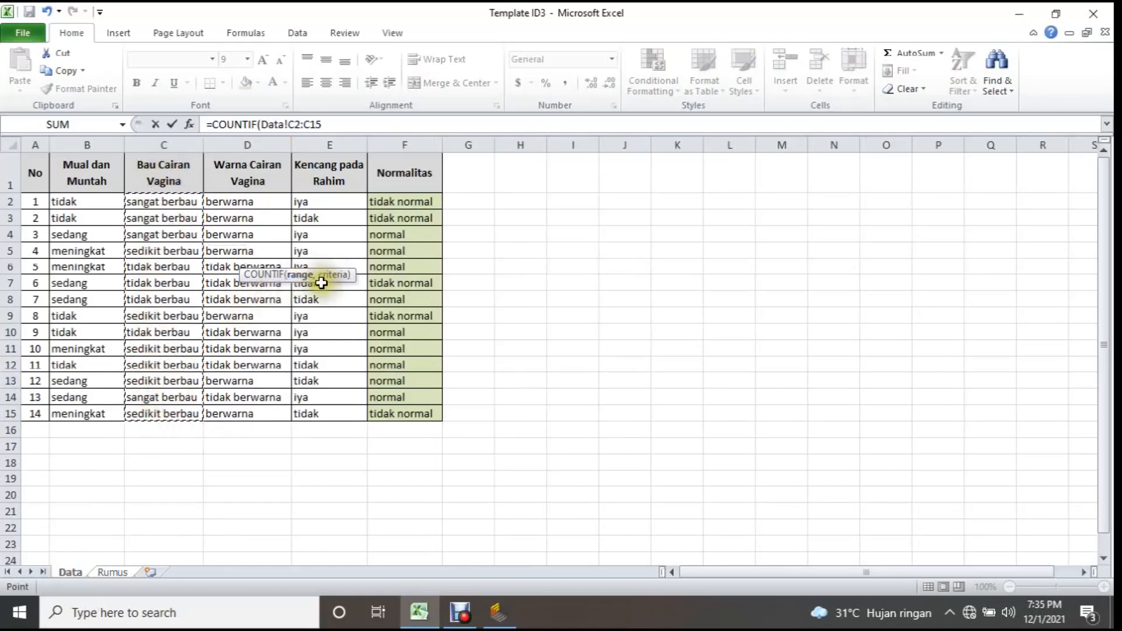
text(,)
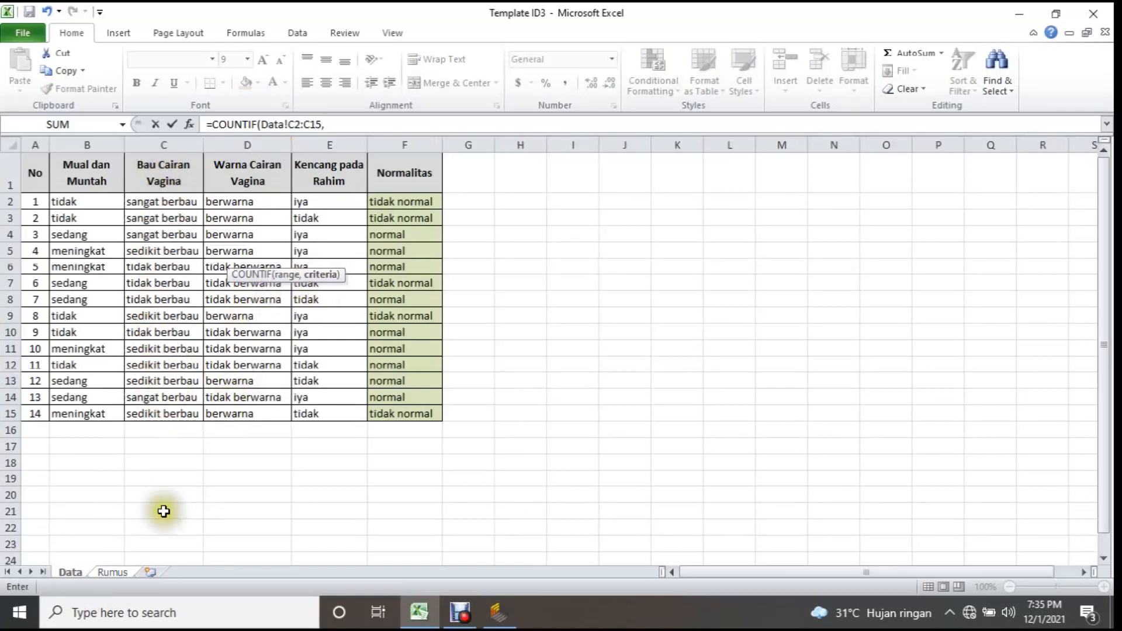
click(113, 573)
click(123, 257)
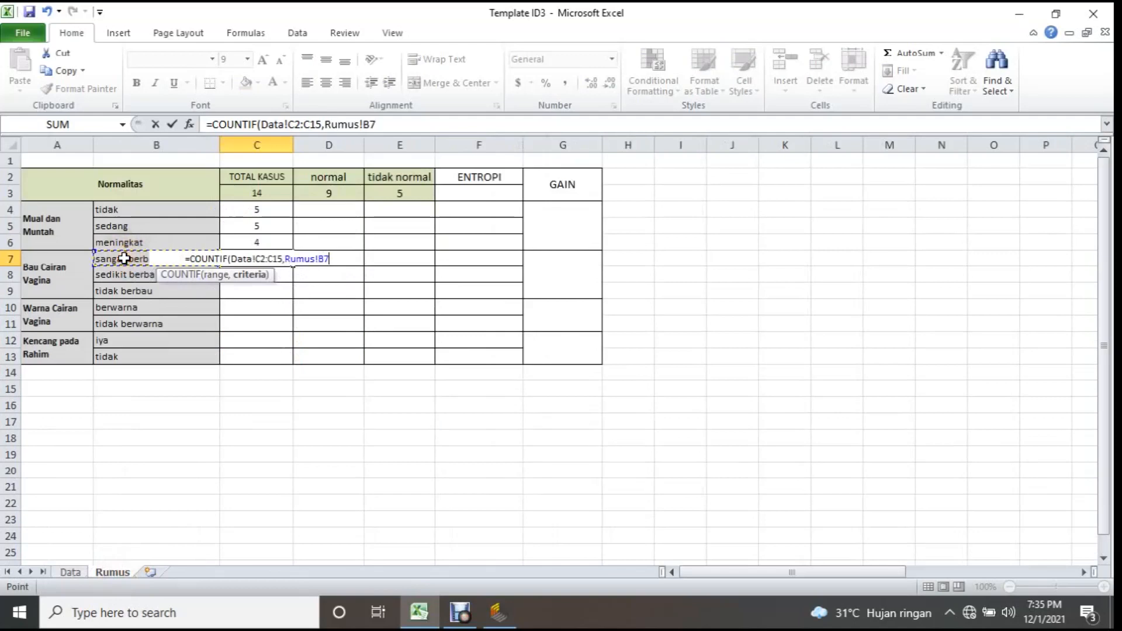
key(Return)
Lock the row references of the Data!C2:C15 range in C7's formula and fill it down through C9.
click(245, 257)
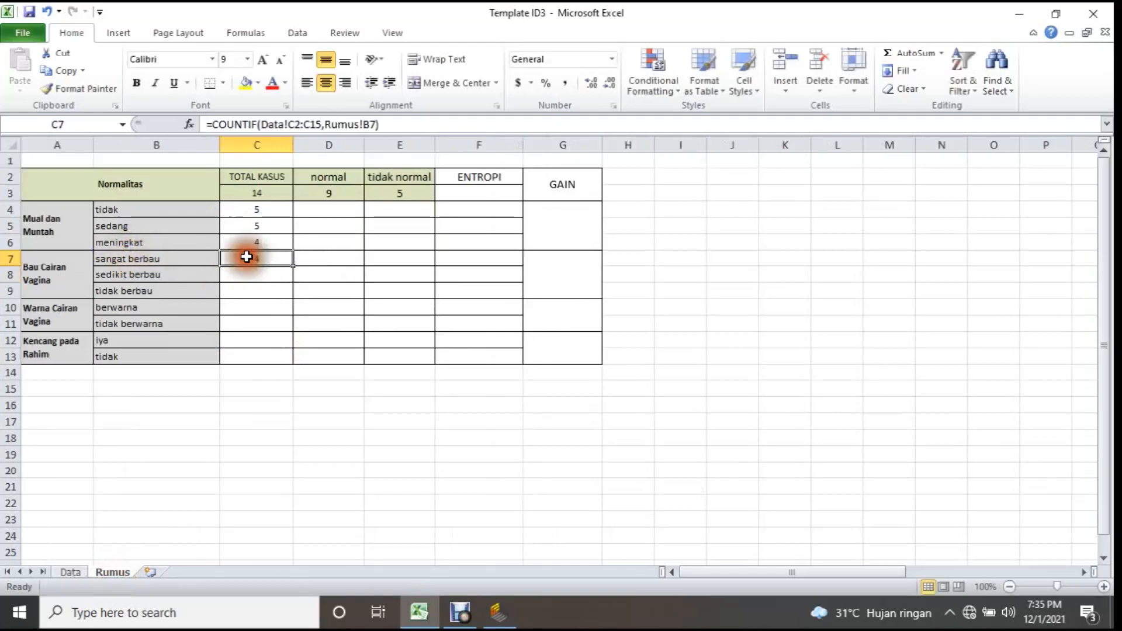
click(298, 124)
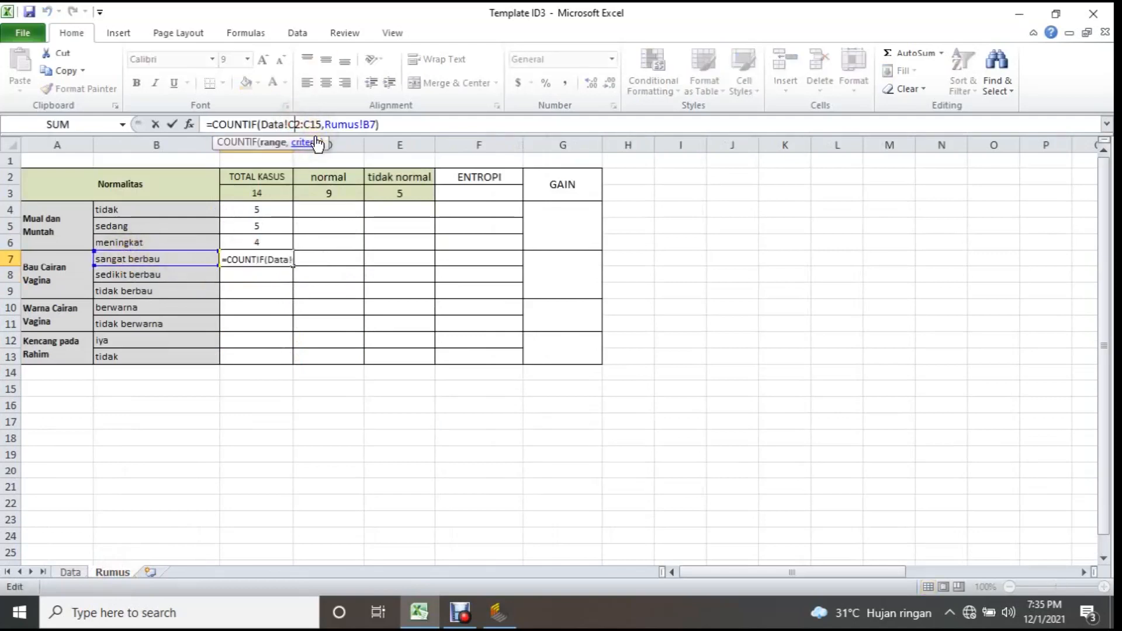
click(317, 124)
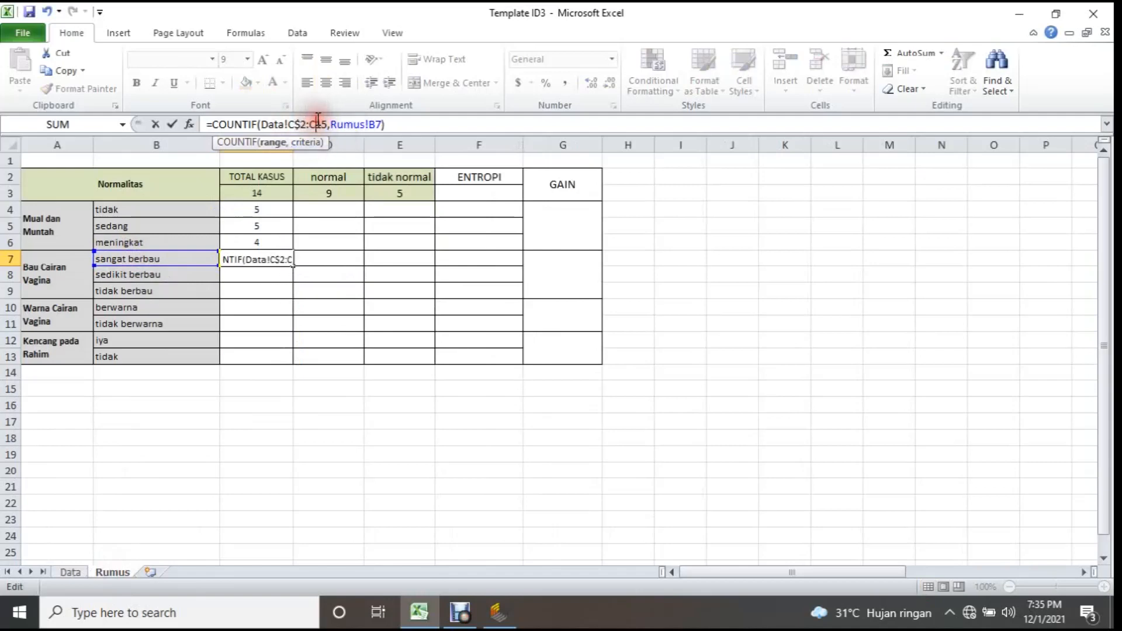
key(Return)
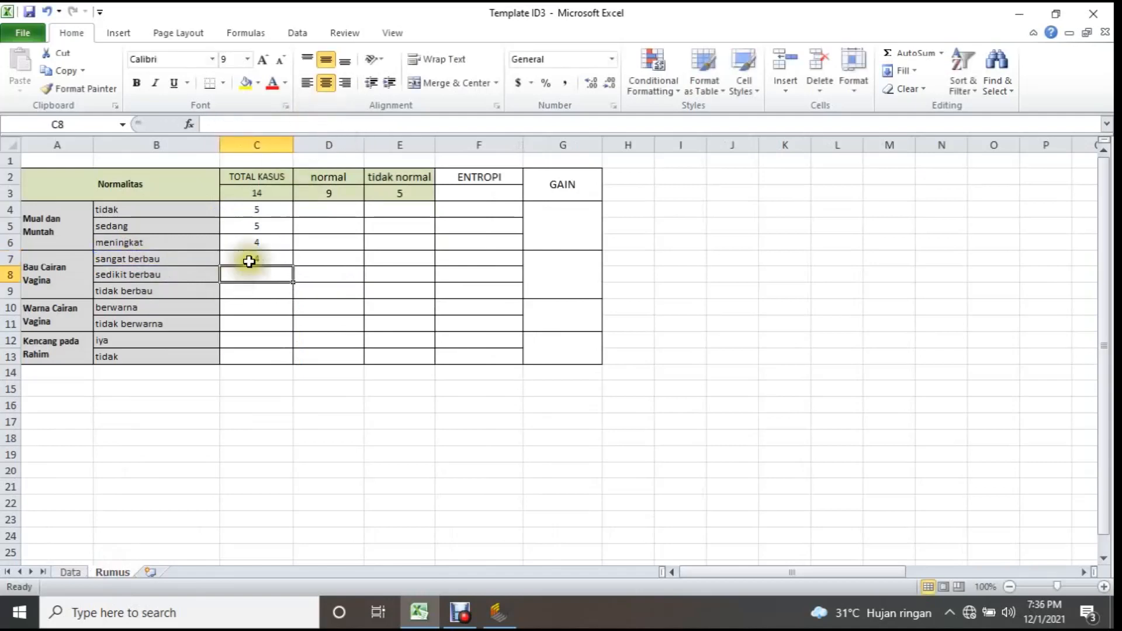
click(269, 258)
drag(295, 265, 293, 295)
Write =COUNTIF(Data!D2:D15,Rumus!B10) in C10 to count the berwarna cases of Warna Cairan Vagina.
click(272, 307)
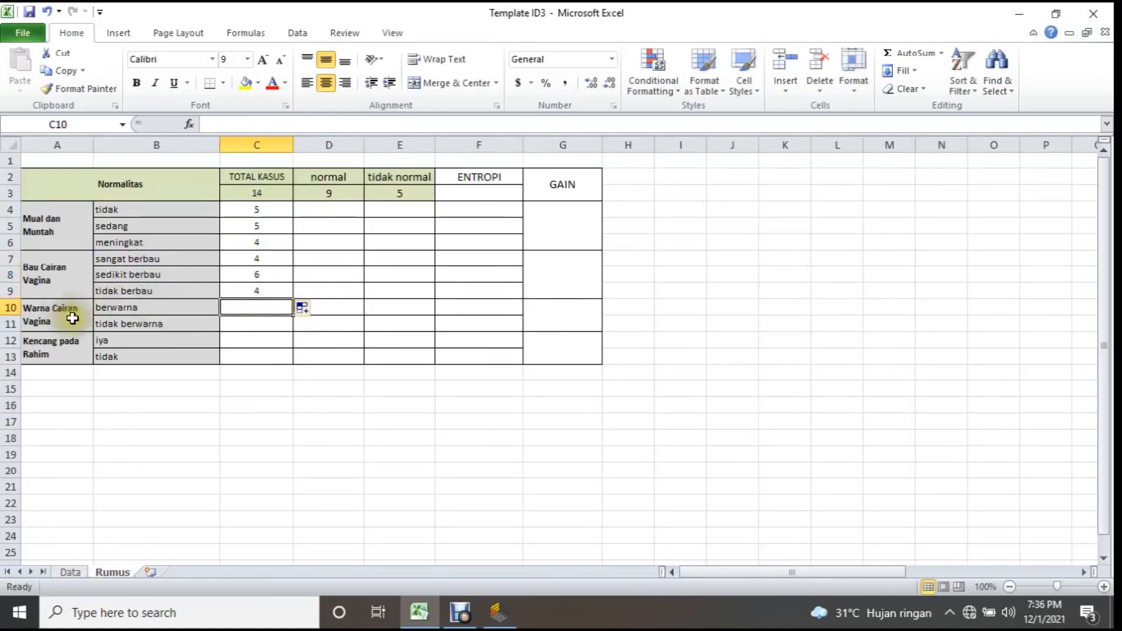
text(=)
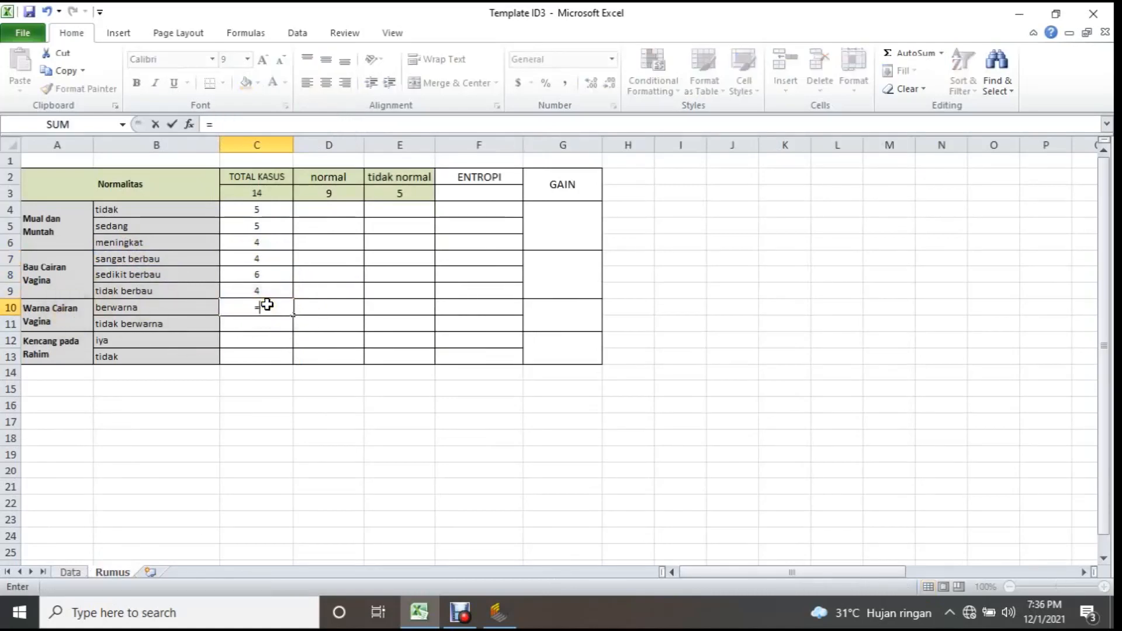
text(cou)
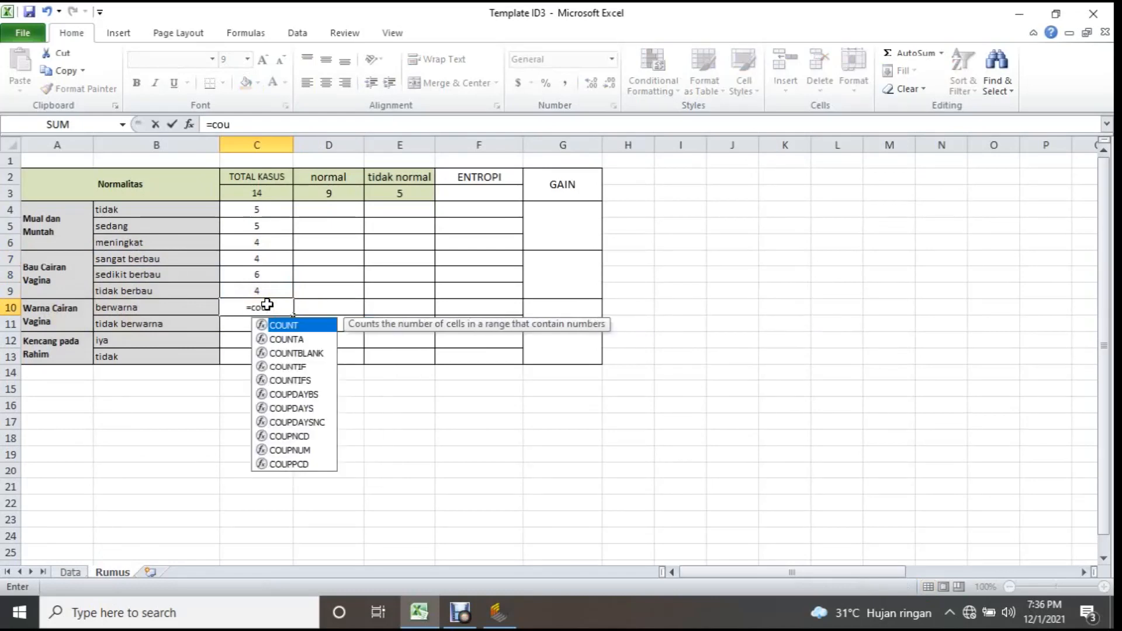
key(Down)
key(Down)
key(Down)
key(Tab)
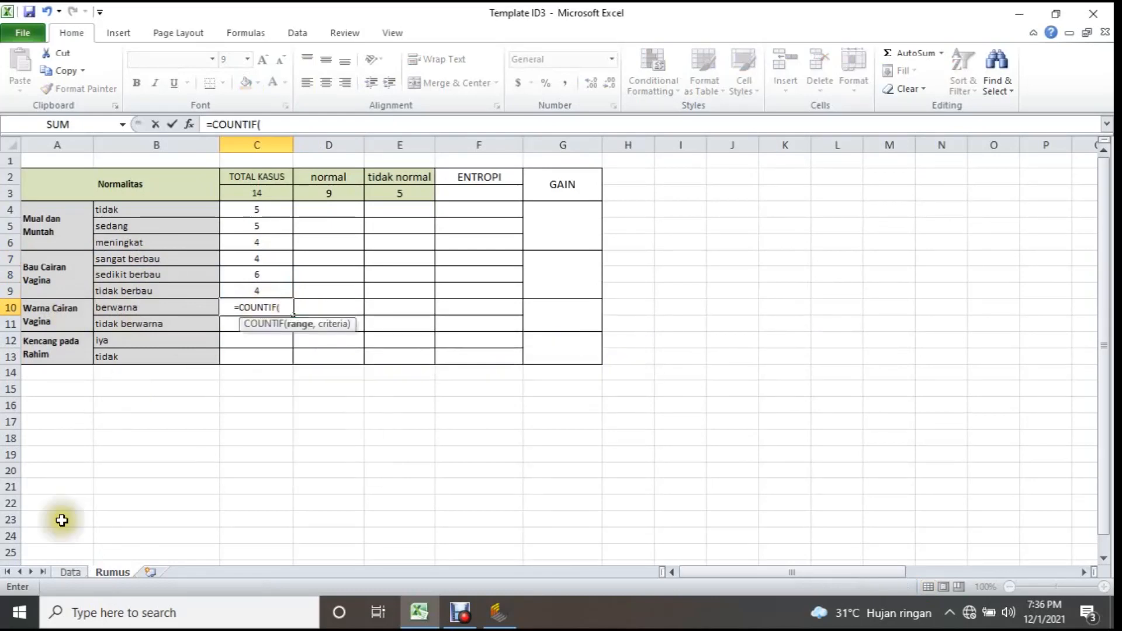
click(69, 573)
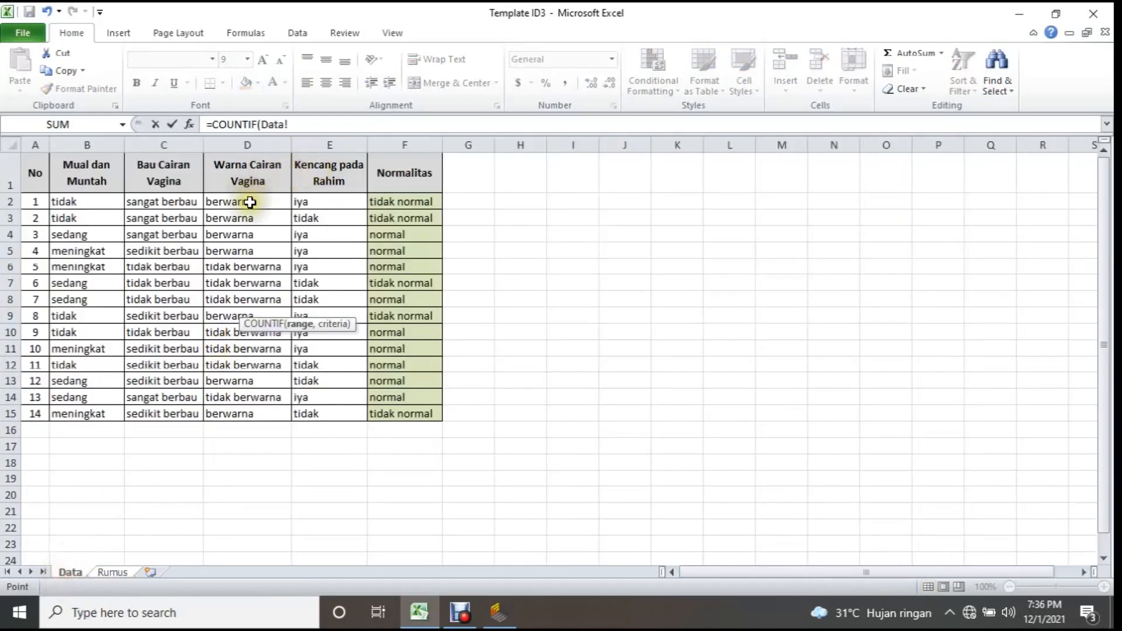
drag(250, 203, 238, 412)
text(,)
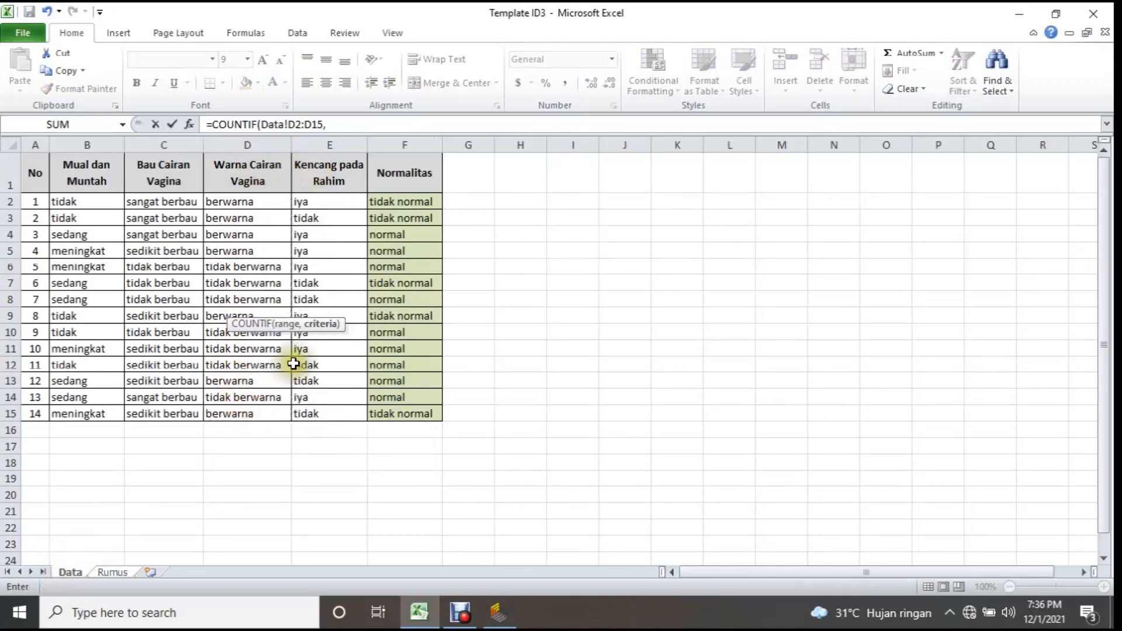
click(117, 572)
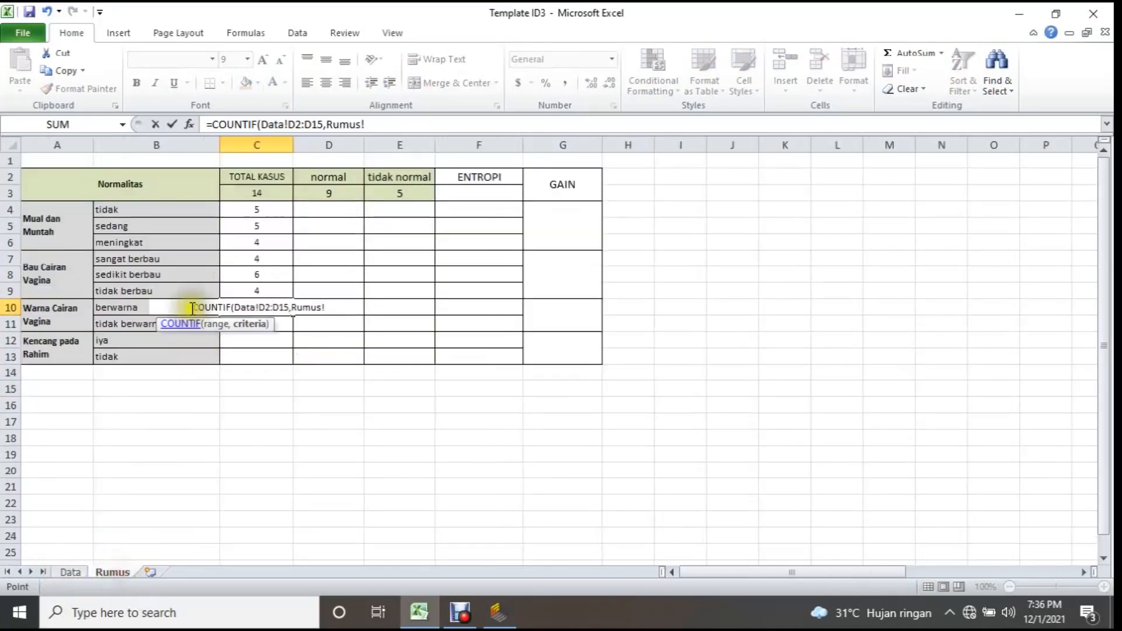
click(125, 310)
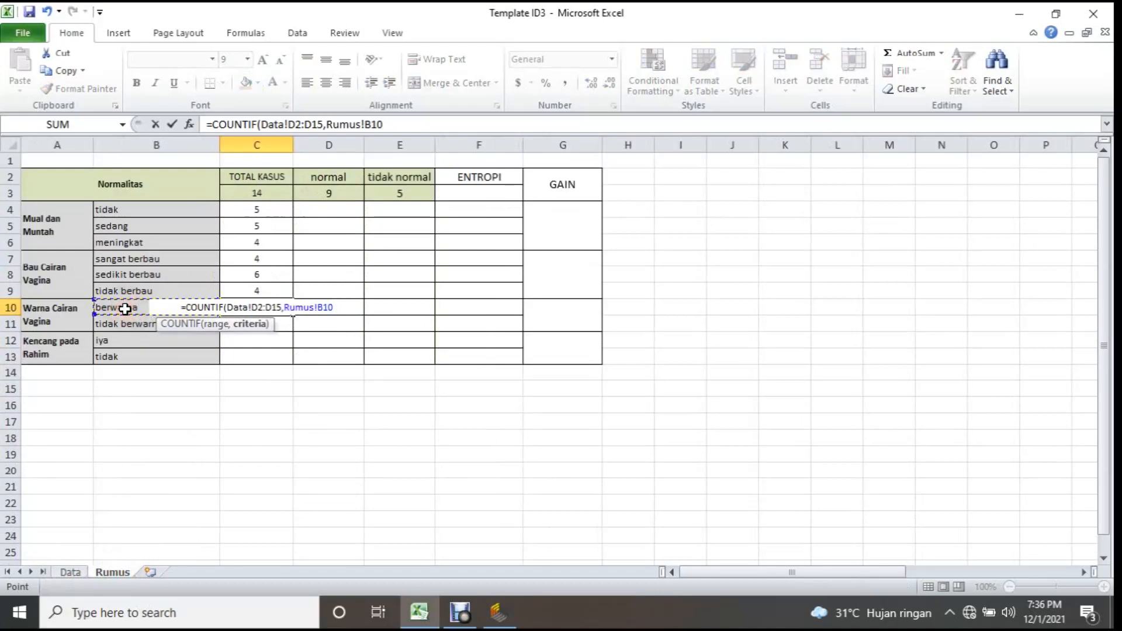
text())
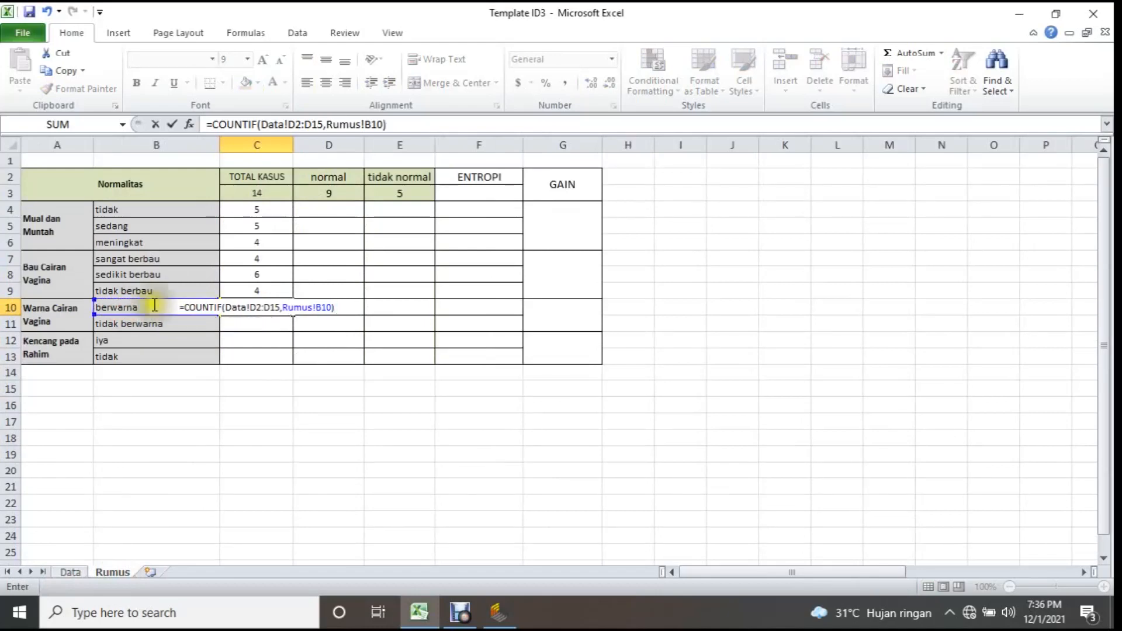
Lock the row references in C10's formula so its range reads Data!D$2:D$15, and fill it down to C11.
click(259, 307)
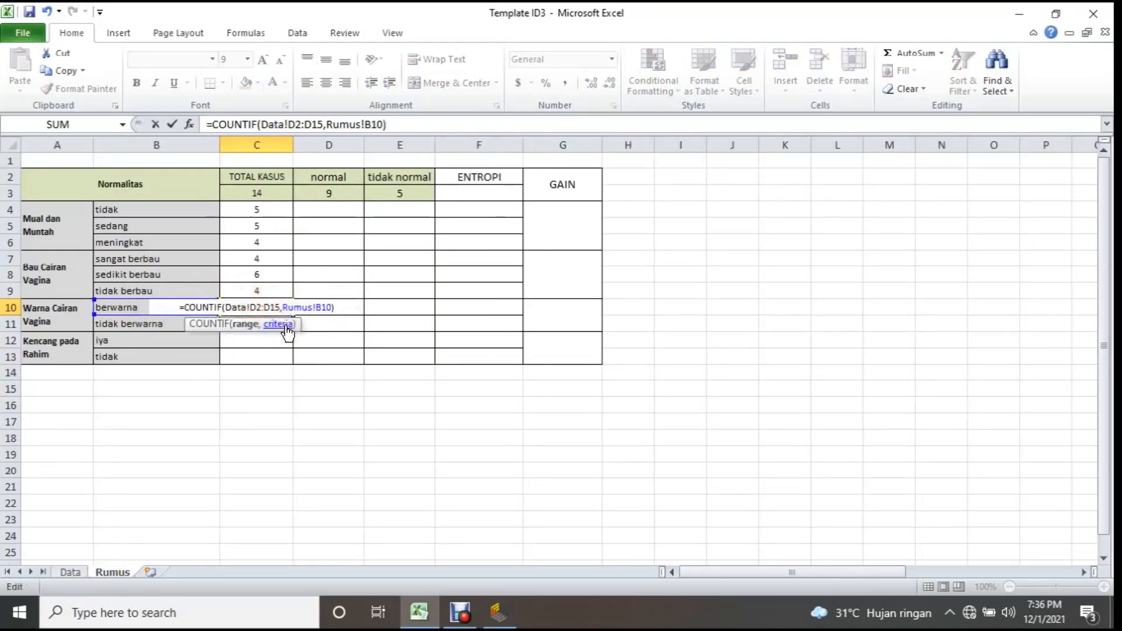
text($)
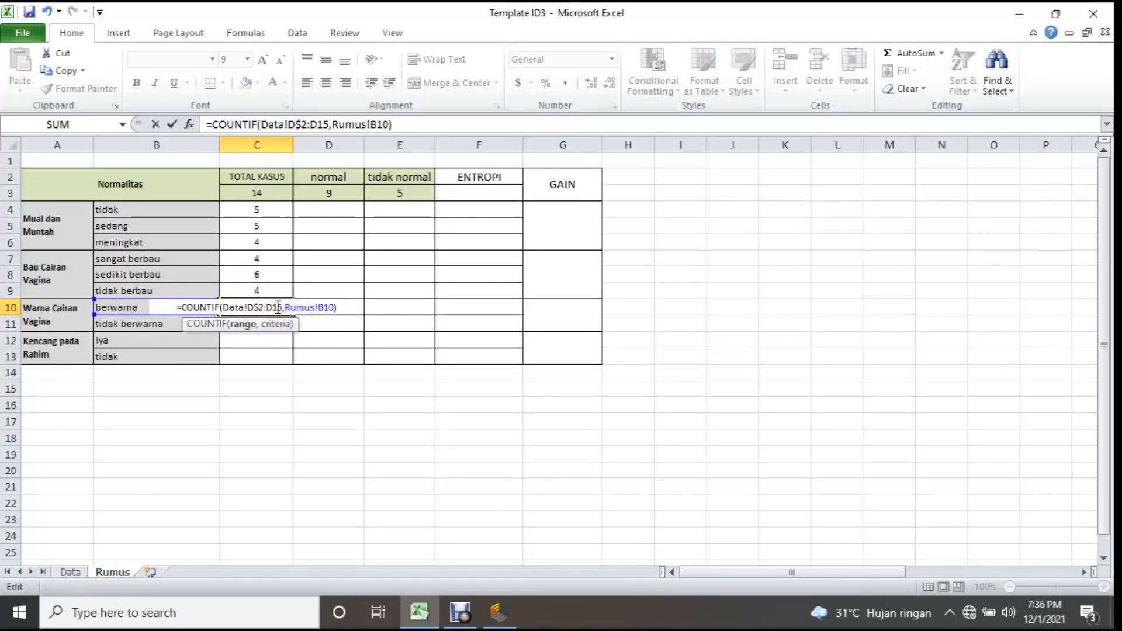
key(Return)
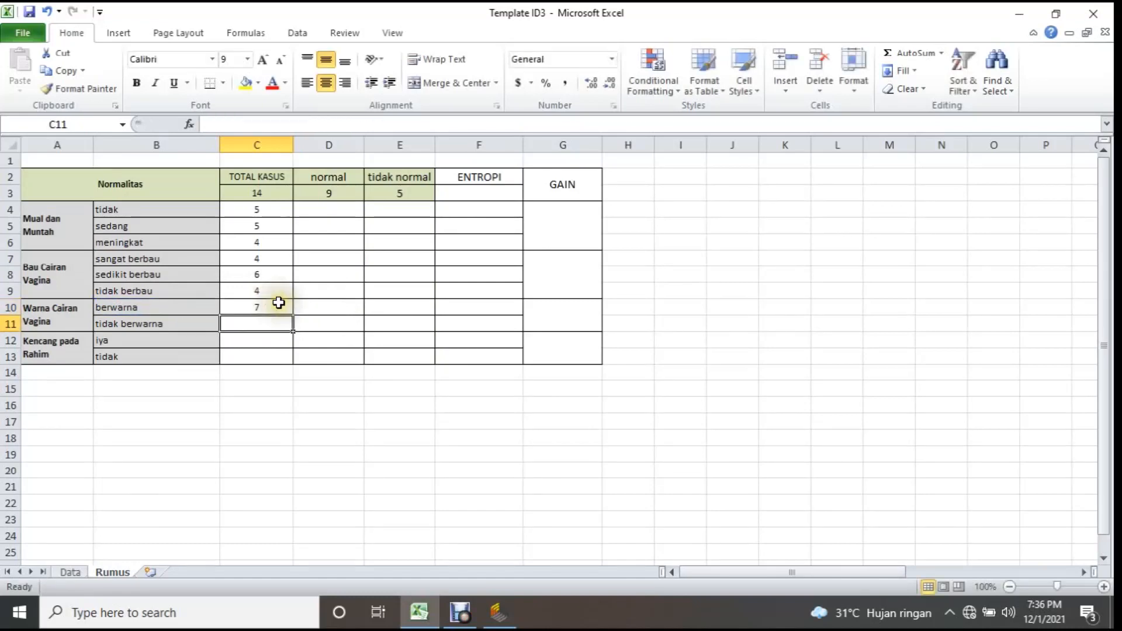
click(278, 305)
drag(293, 315, 270, 323)
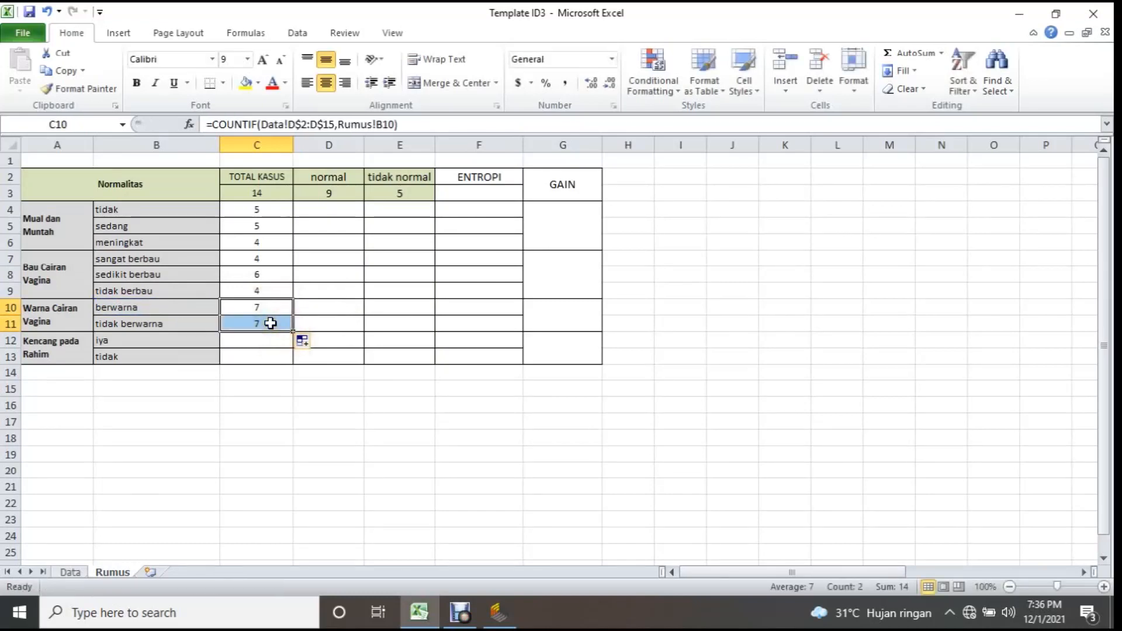
Write =COUNTIF(Data!E2:E15,Rumus!B12) in C12 to count the iya cases of Kencang pada Rahim.
click(271, 344)
text(=)
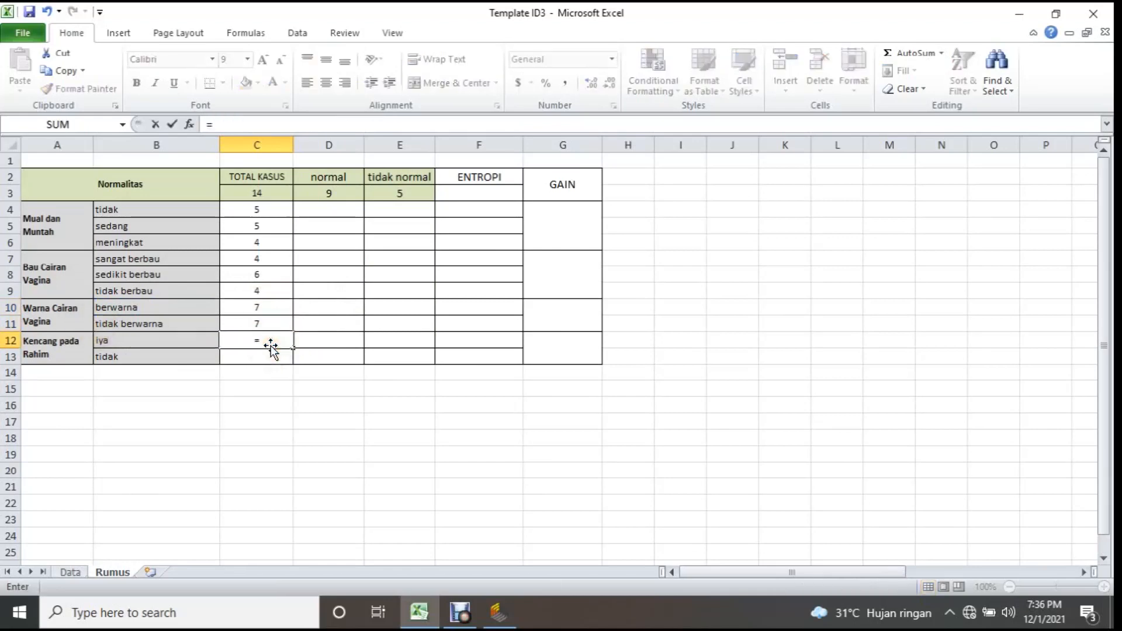
text(count)
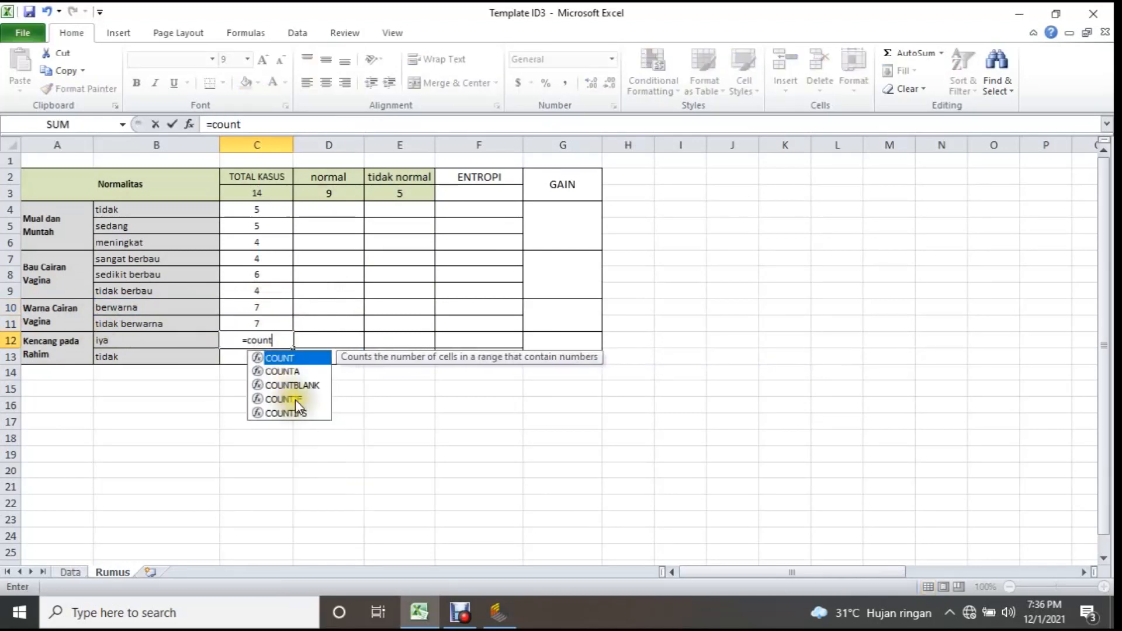
double_click(295, 399)
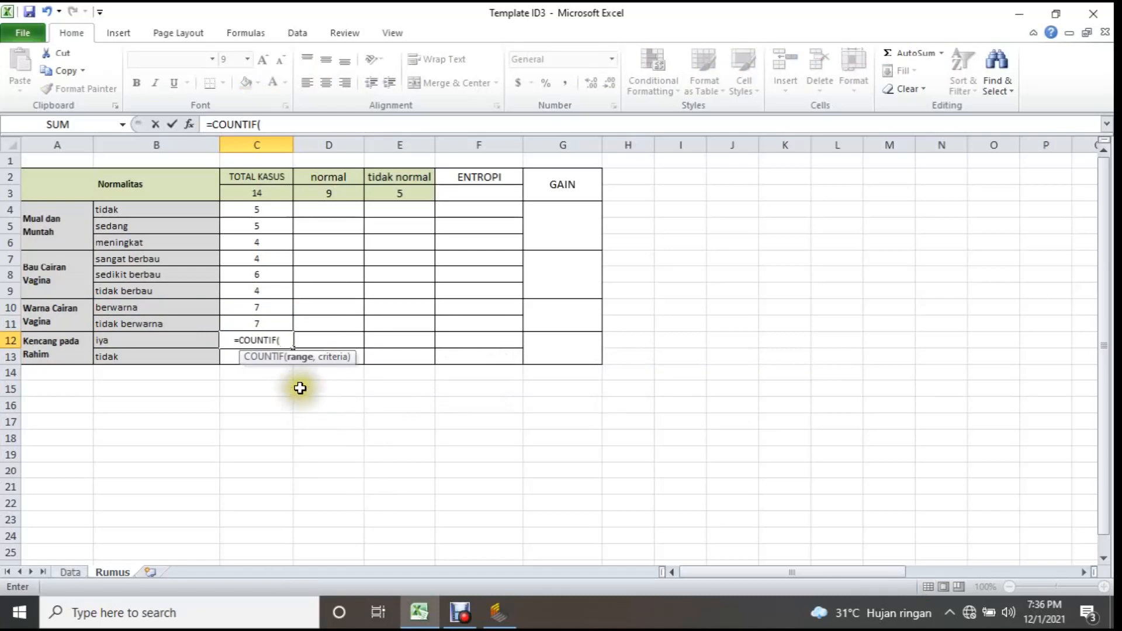
click(69, 573)
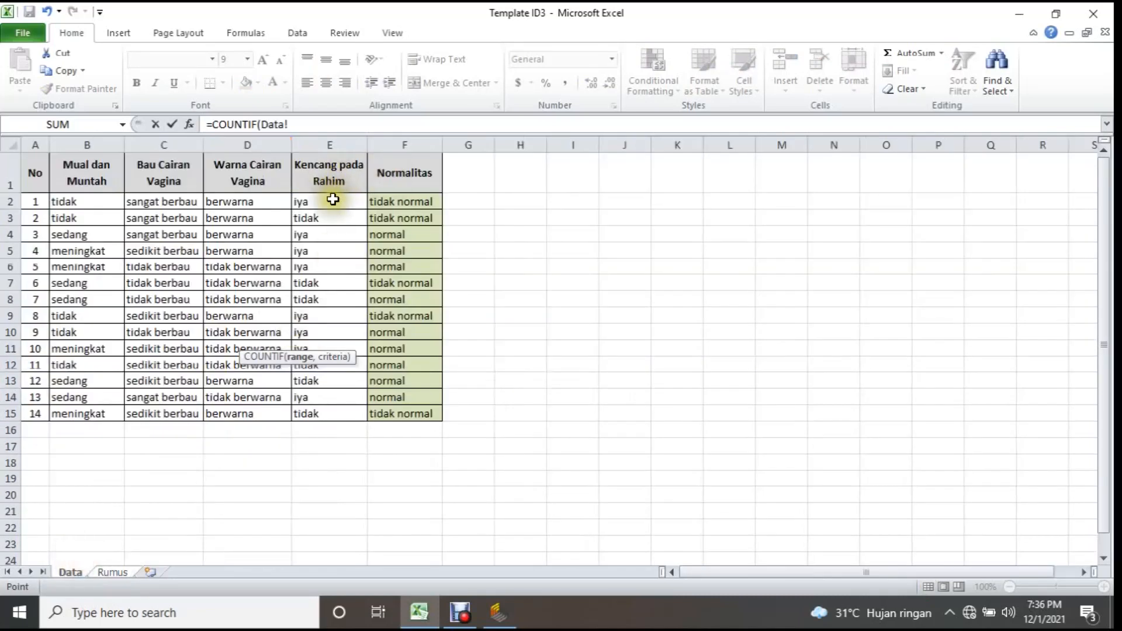
drag(329, 202, 326, 417)
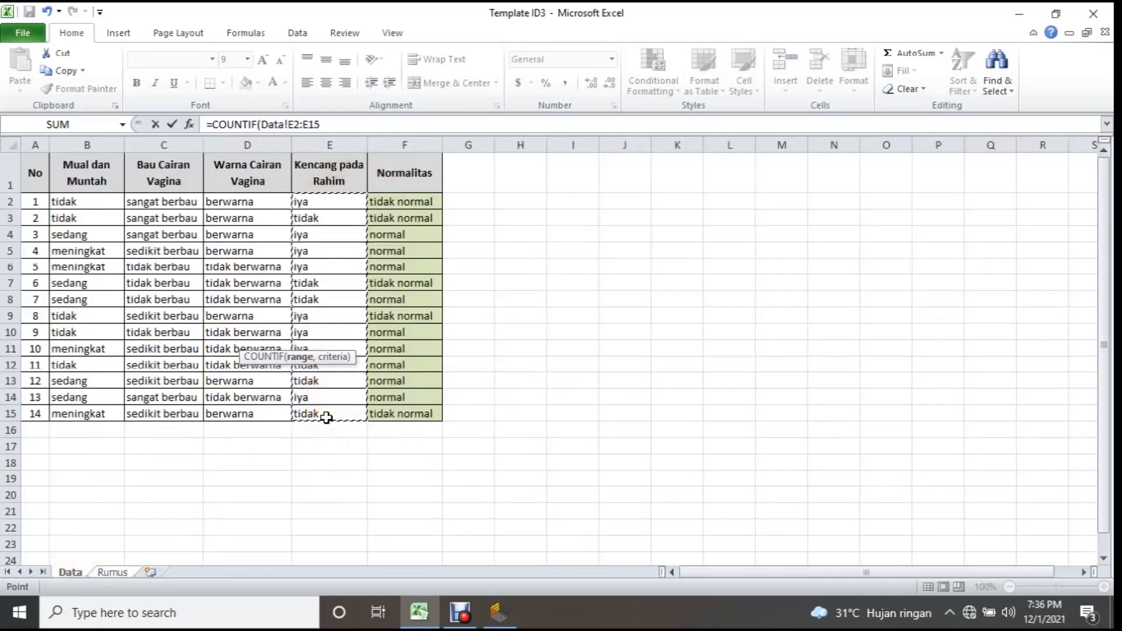
text(,)
click(110, 571)
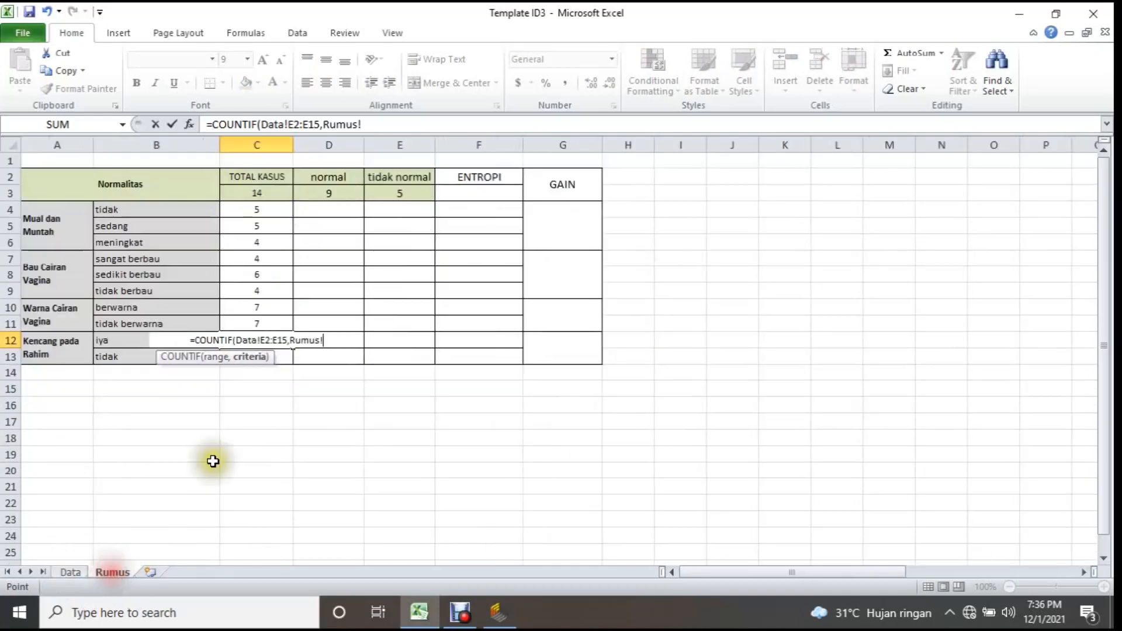
click(112, 346)
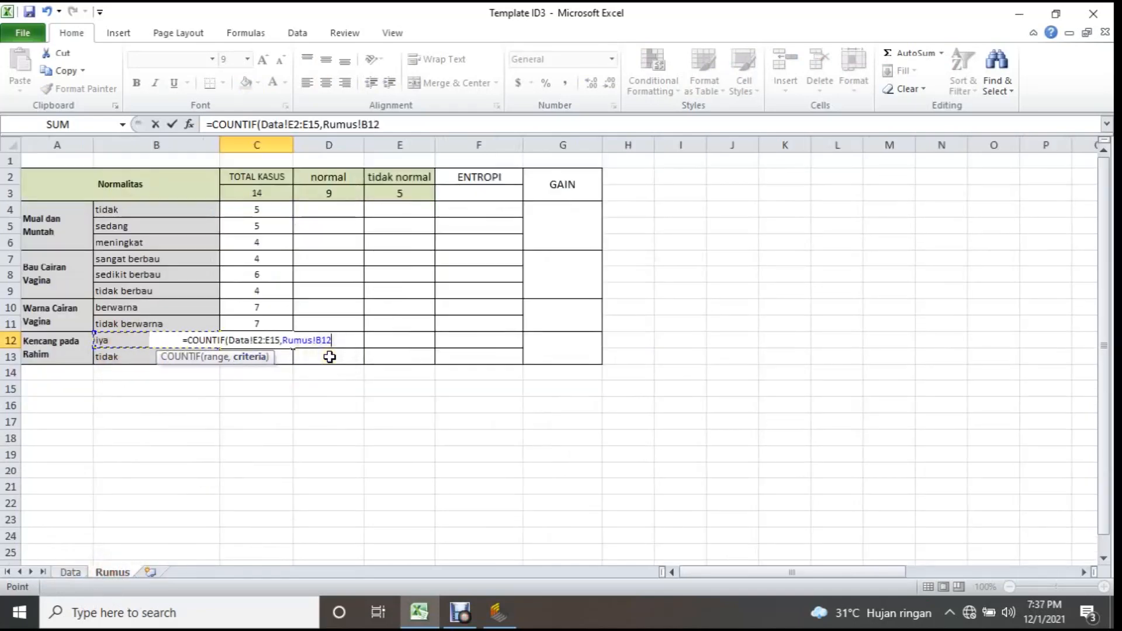
text())
Lock the row references in C12's formula so its range reads Data!E$2:E$15, and fill it down to C13.
click(258, 340)
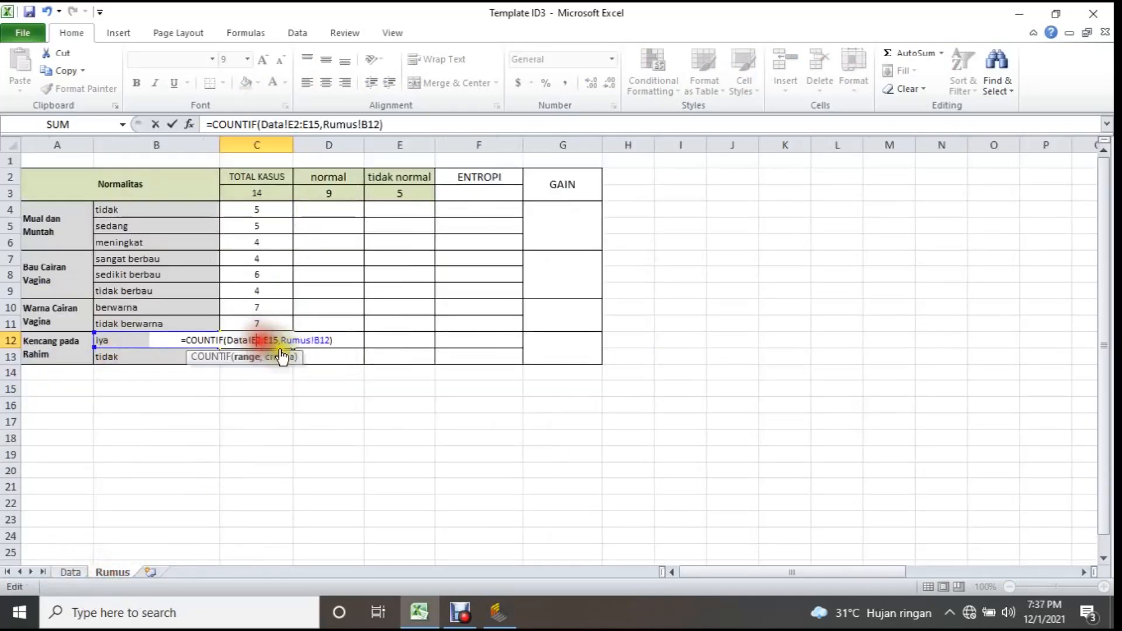
text($)
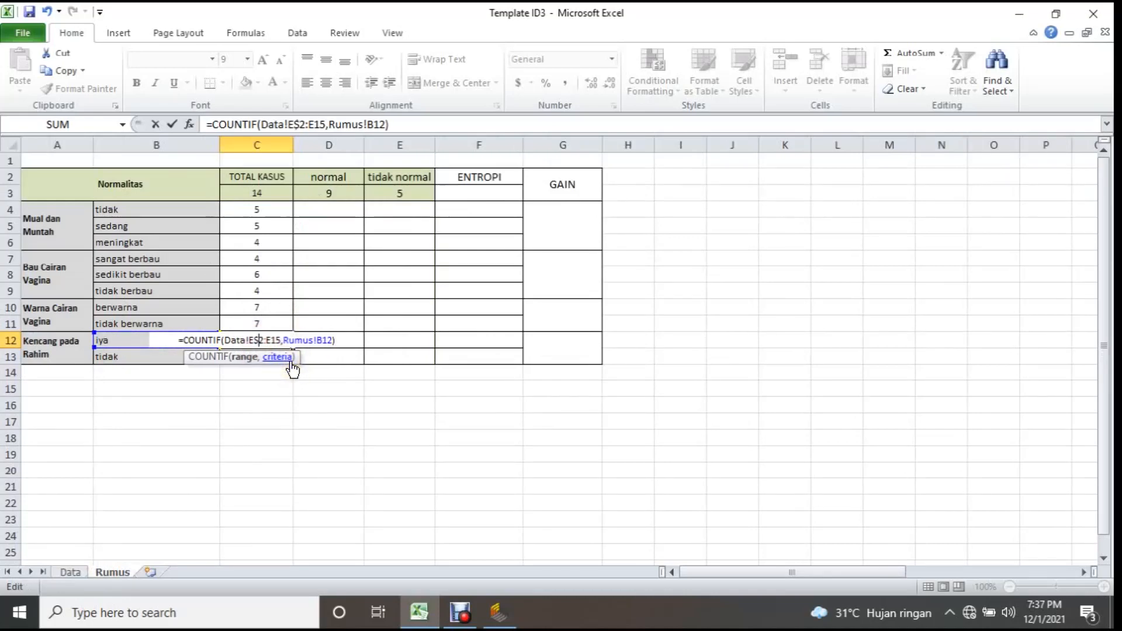
click(273, 342)
text($)
key(Return)
click(275, 342)
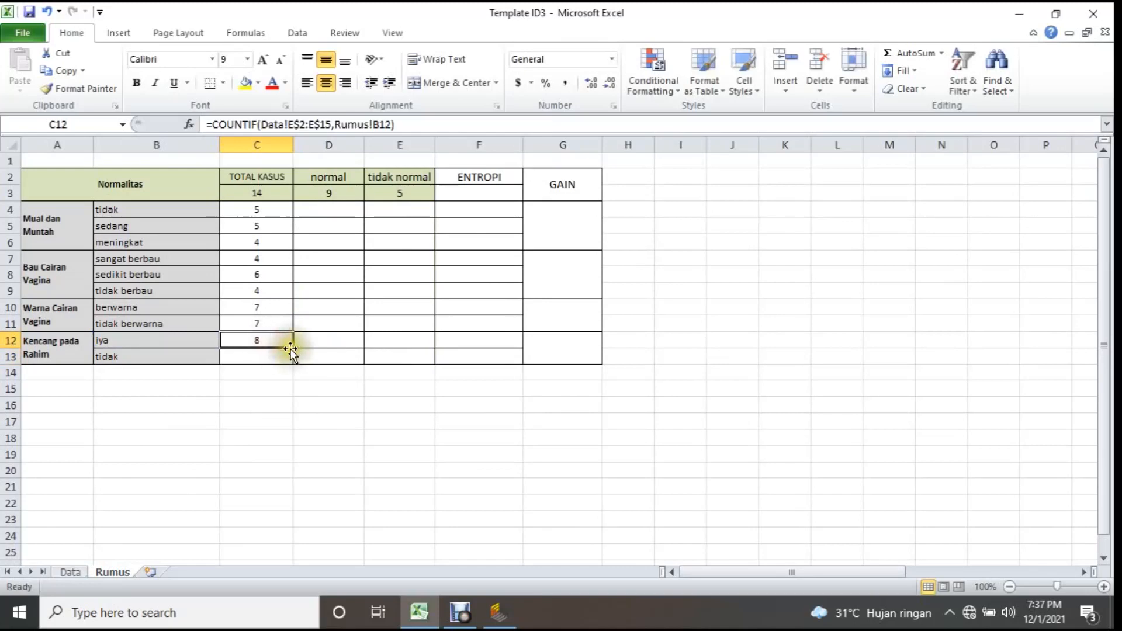
mouse_move(292, 347)
mouse_down()
mouse_move(299, 361)
mouse_move(288, 356)
mouse_up()
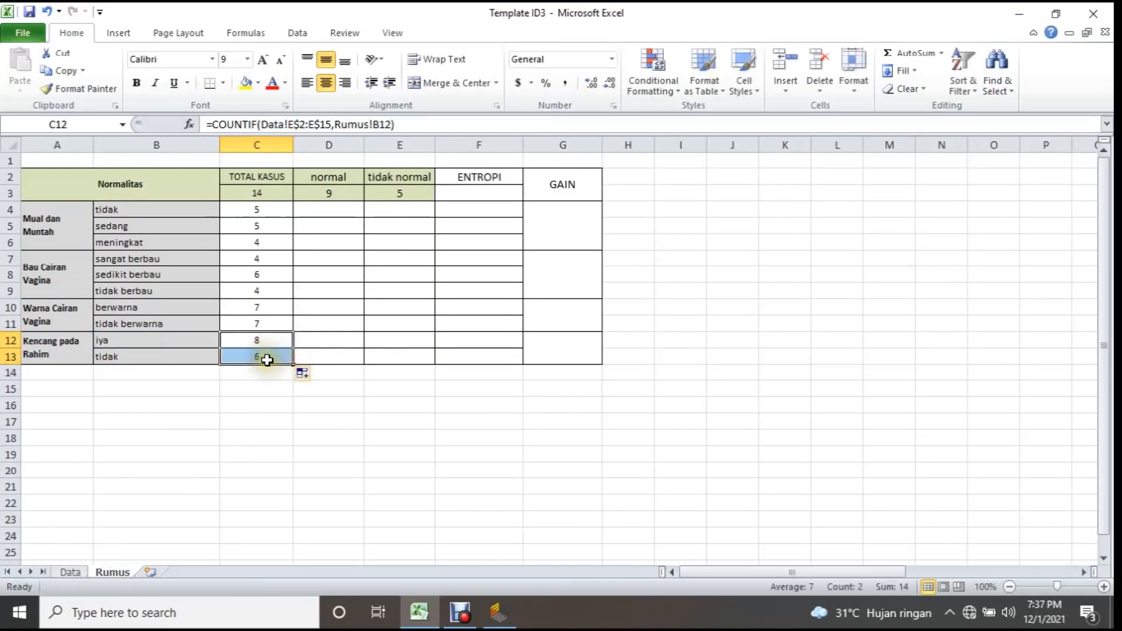
click(263, 357)
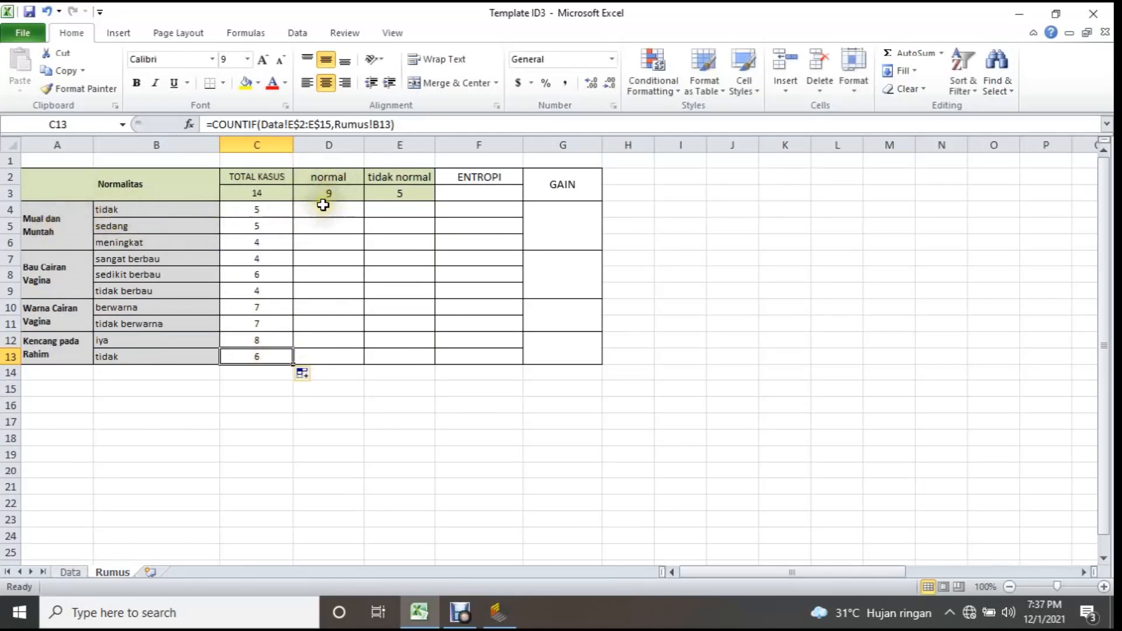
Examine a Data sheet case where Mual dan Muntah is tidak and Normalitas is normal.
click(70, 572)
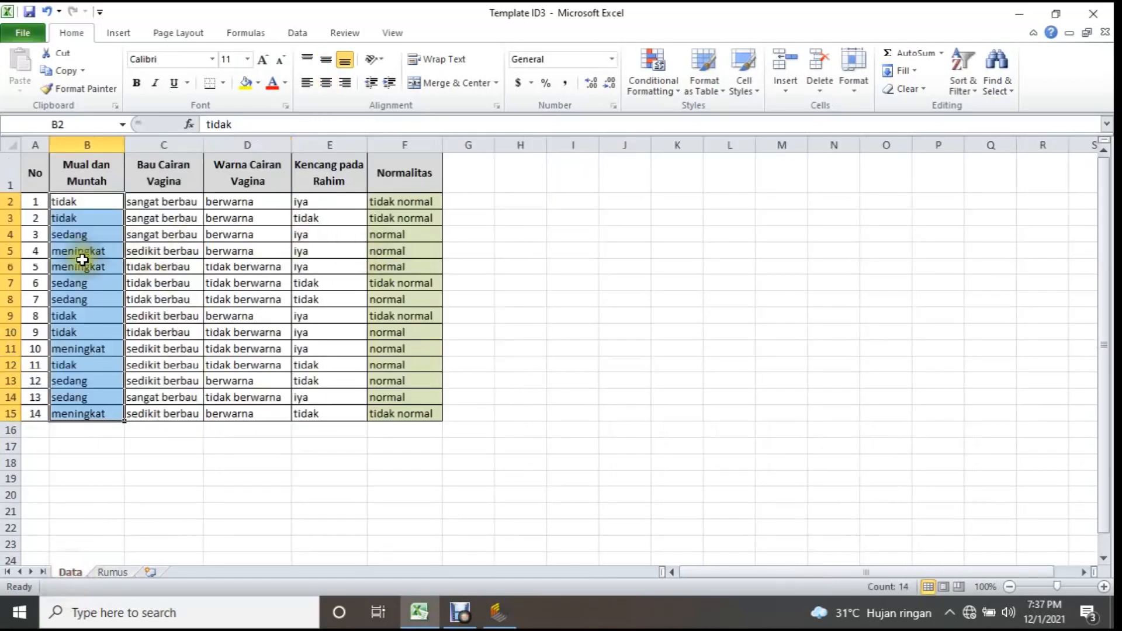
click(70, 332)
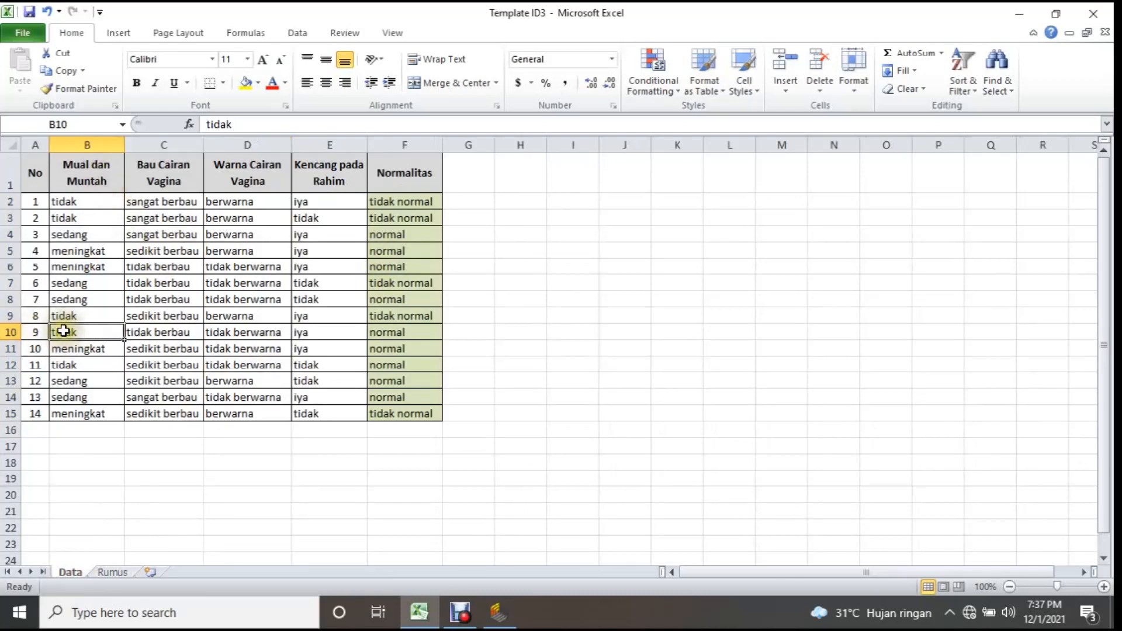
click(390, 332)
click(112, 573)
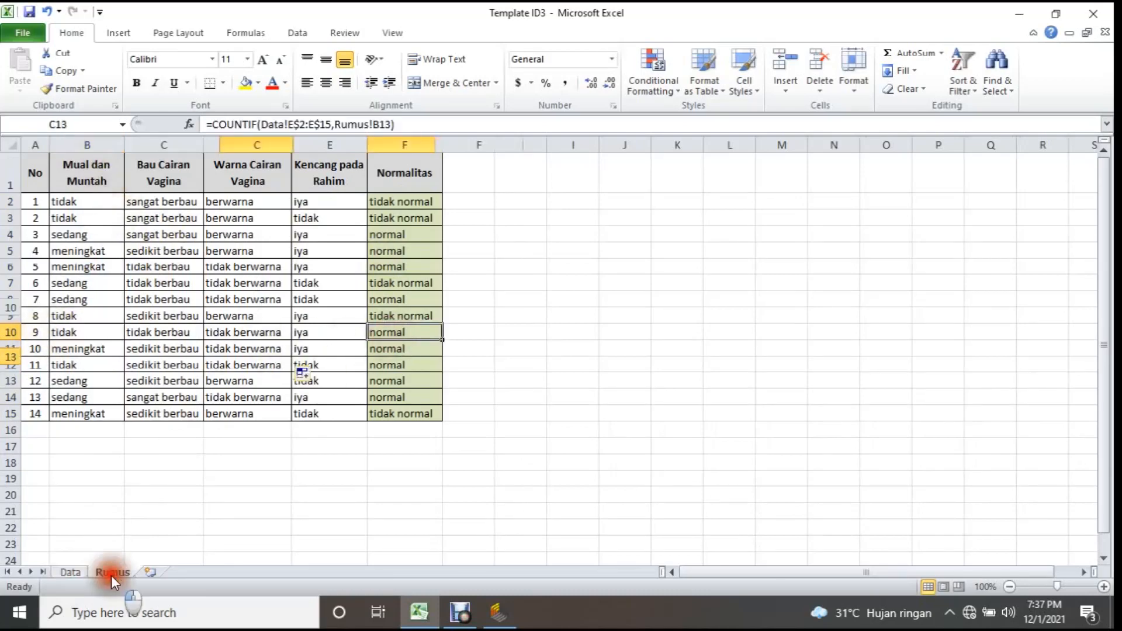
Begin a COUNTIFS formula in D4 of the Rumus sheet with the first criterion pair Data!B2:B15,Rumus!B4.
click(328, 211)
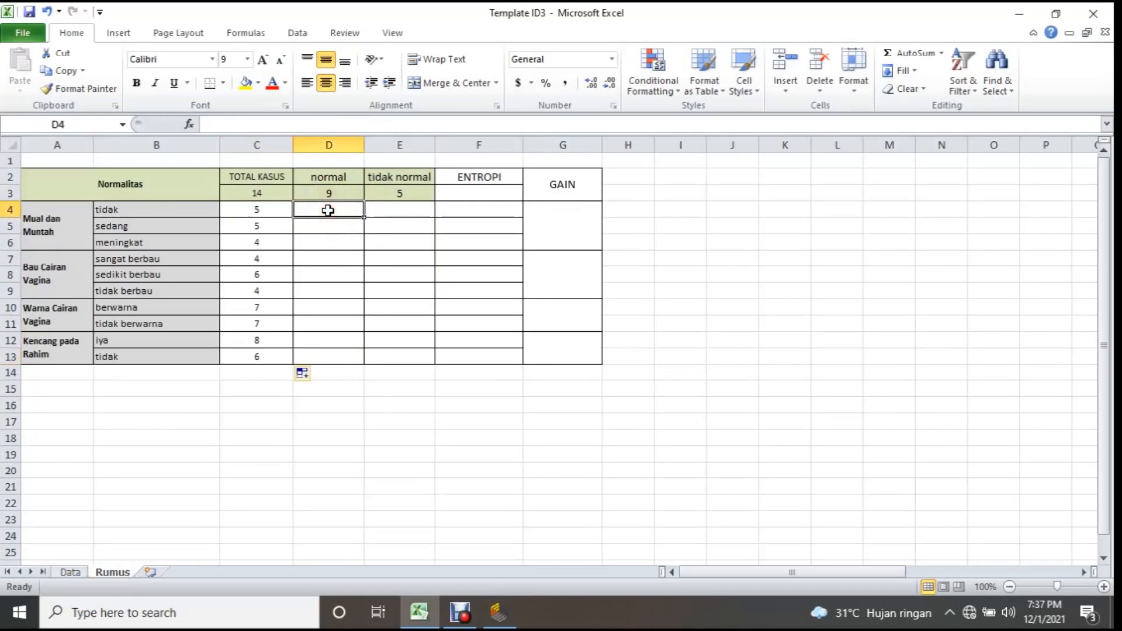
text(=)
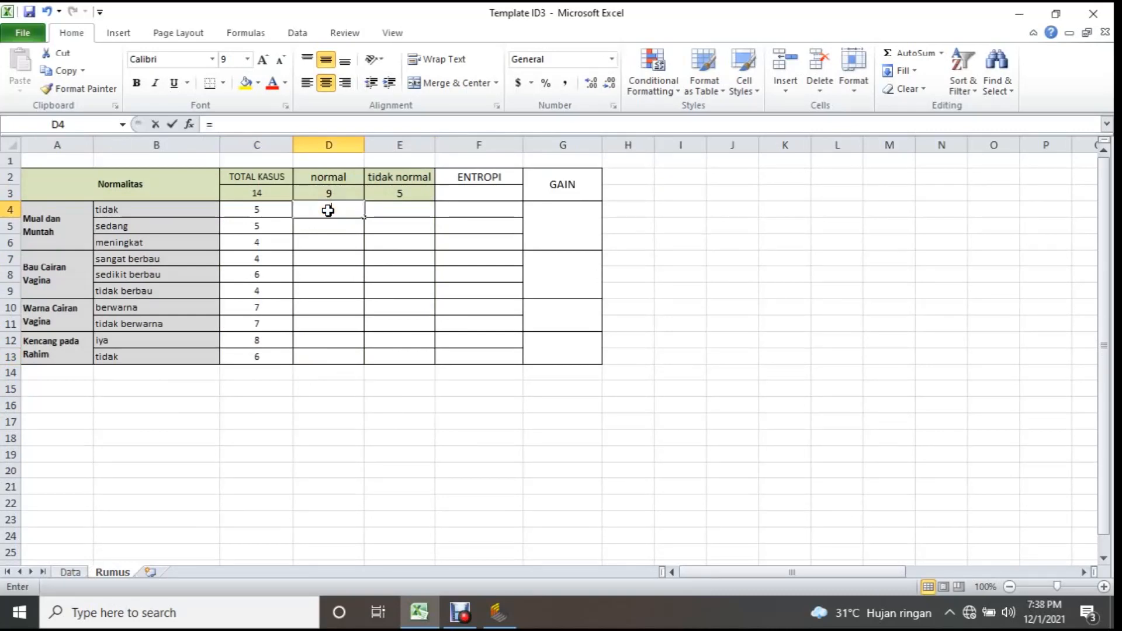
text(counti)
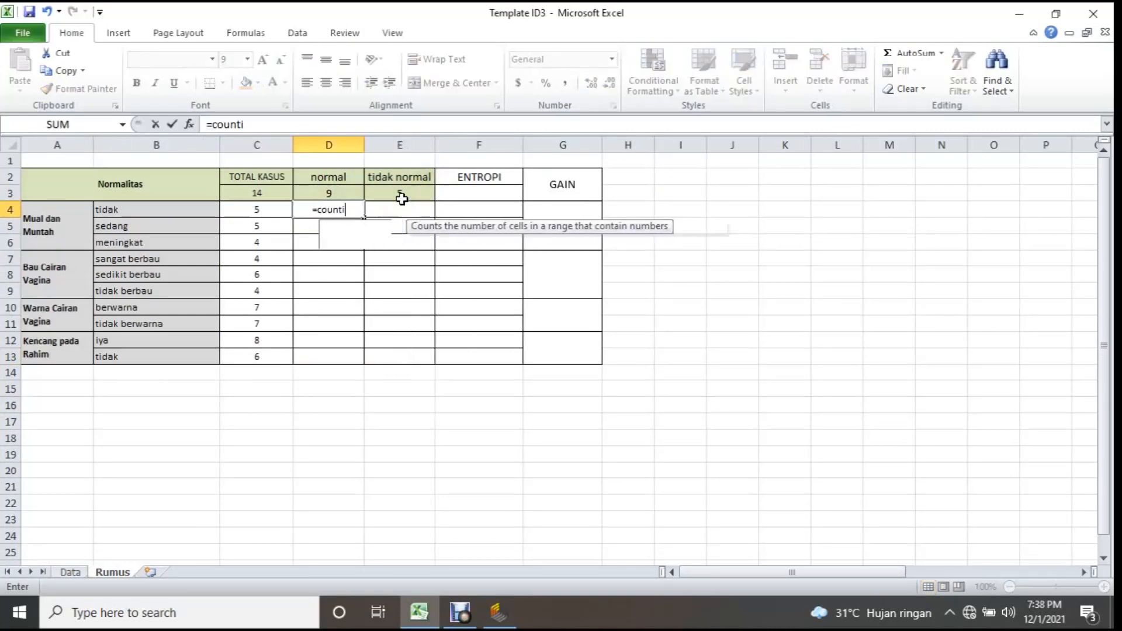
text(f)
click(362, 240)
double_click(362, 241)
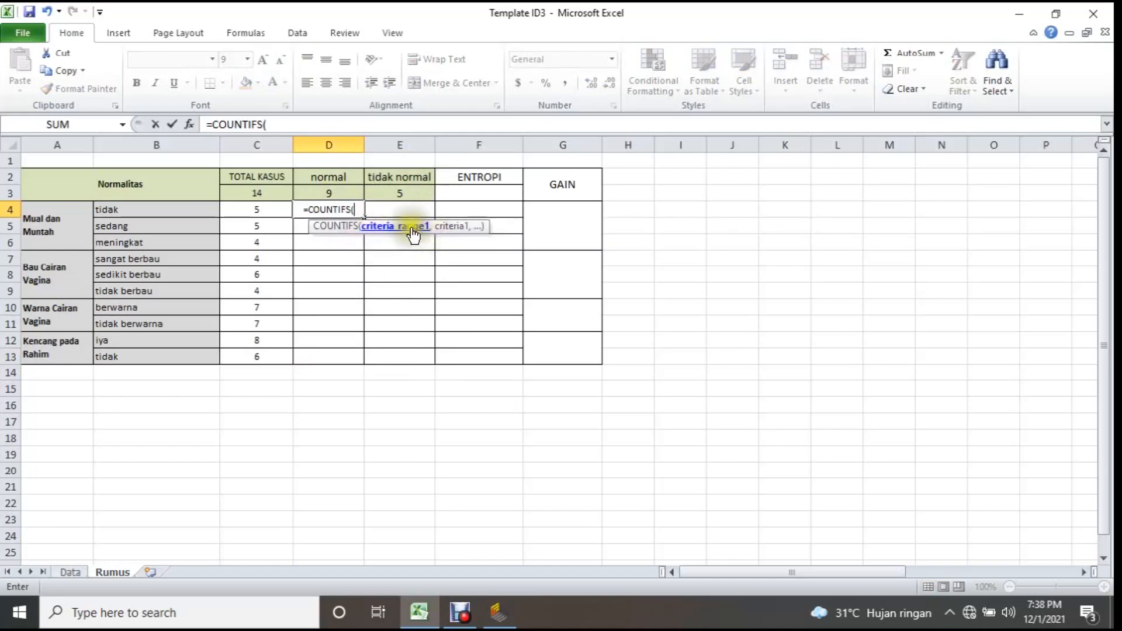
click(69, 571)
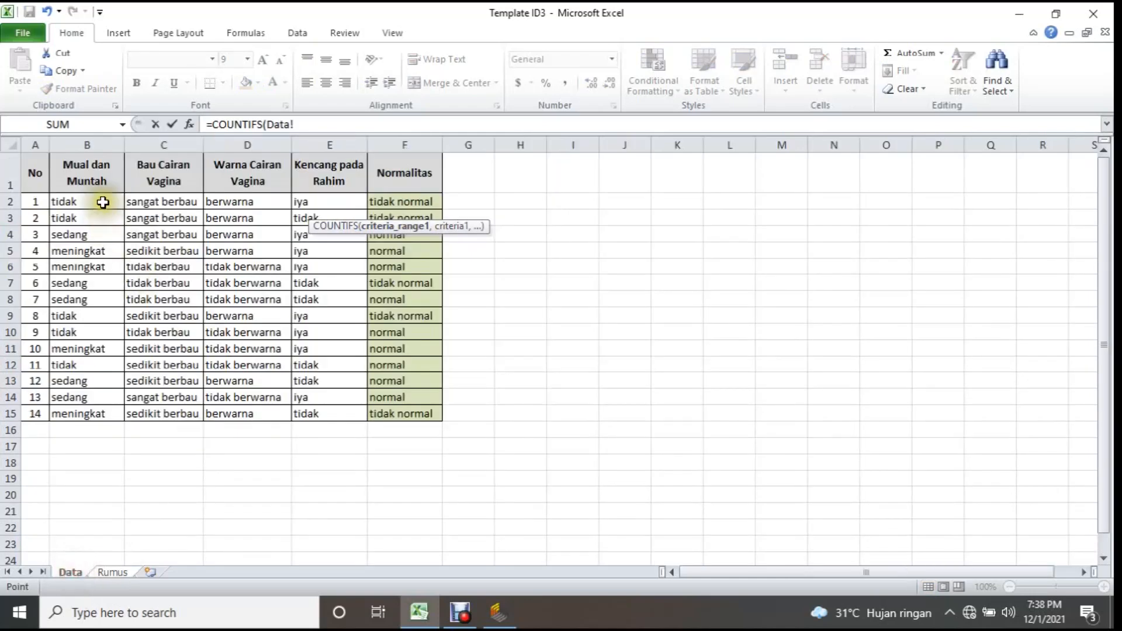
drag(102, 202, 81, 413)
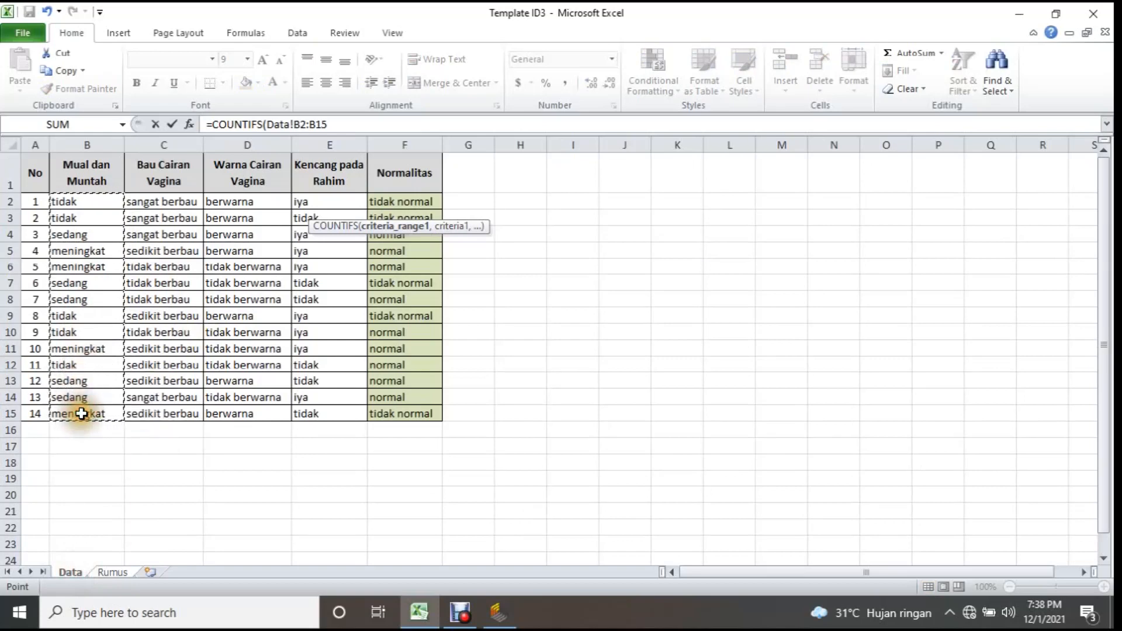
text(,)
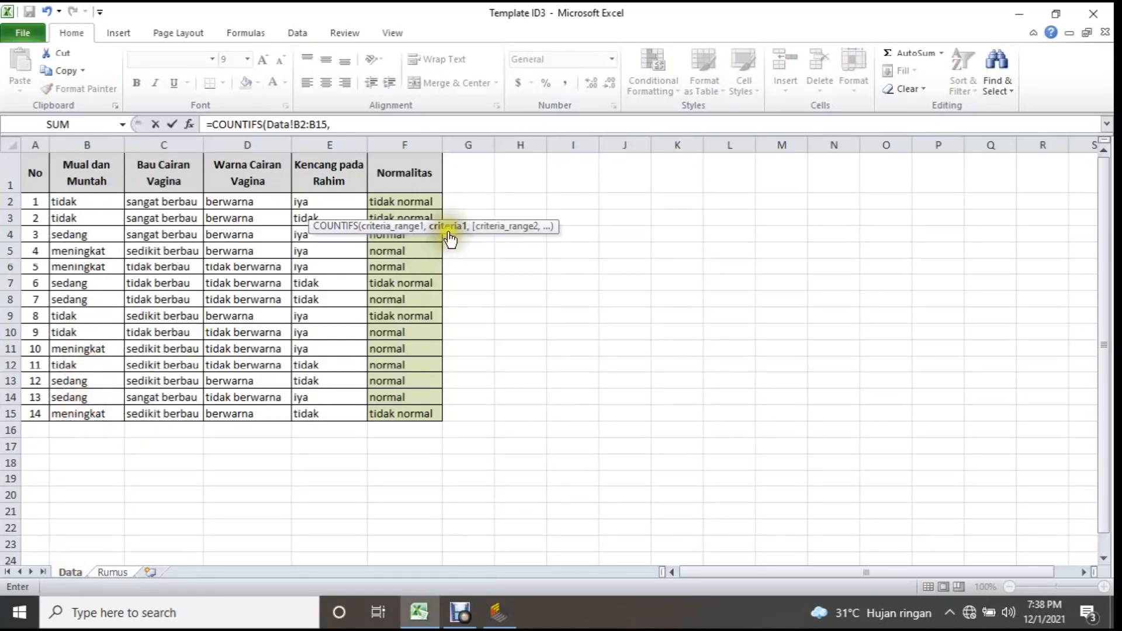
click(112, 573)
click(143, 209)
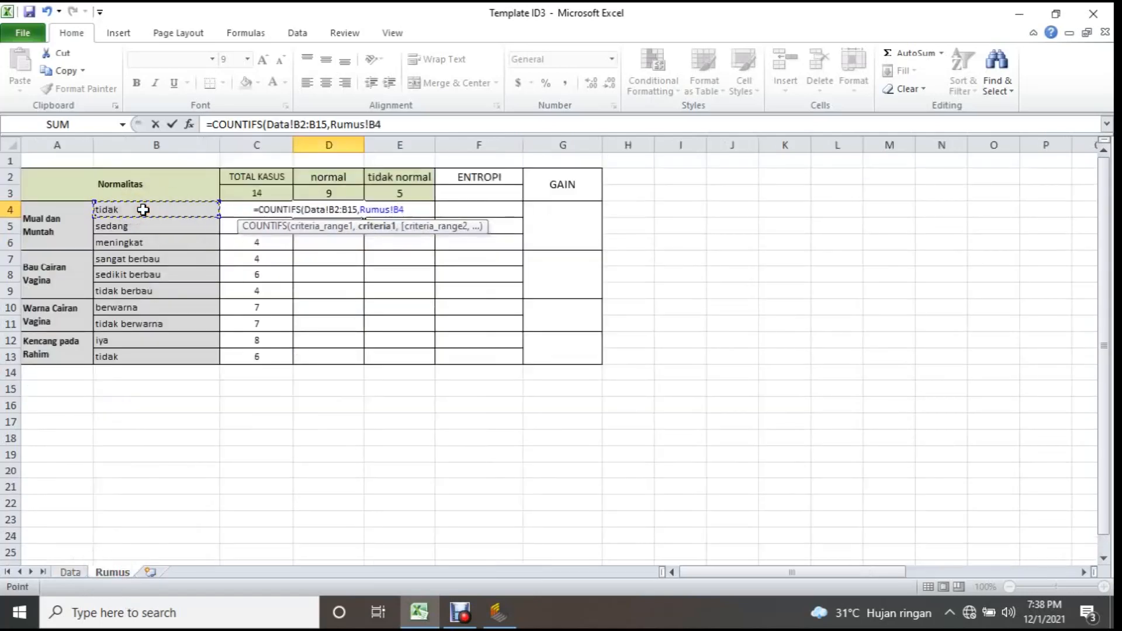
Complete D4's COUNTIFS formula with the second criterion pair Data!F2:F15,Rumus!D2 to count the normal cases.
text(,)
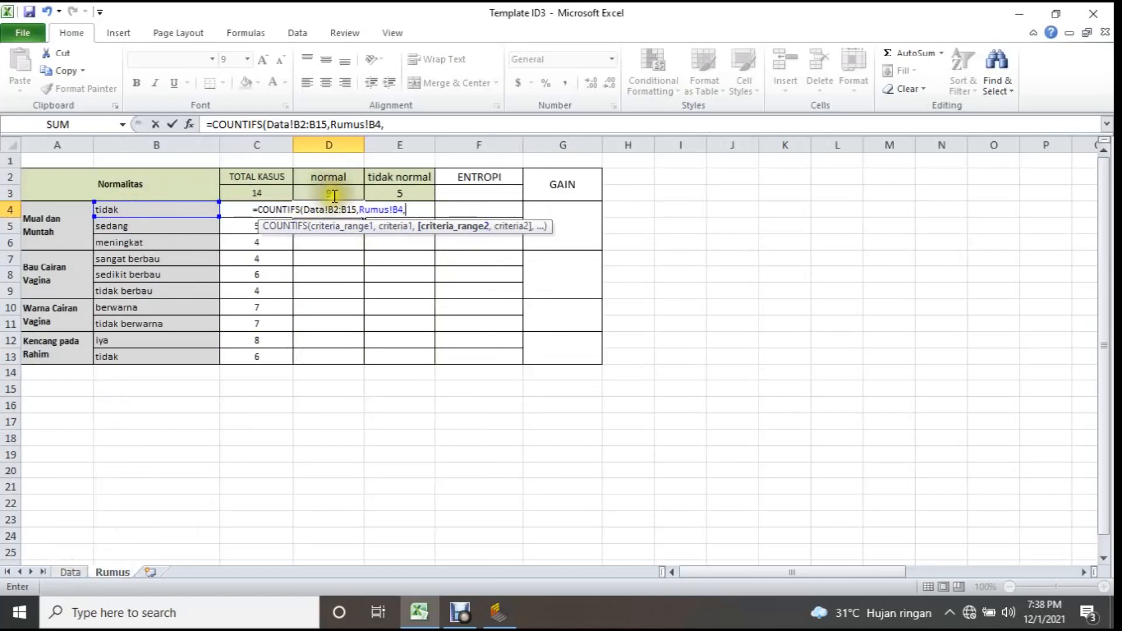
click(72, 571)
drag(406, 203, 388, 413)
text(,)
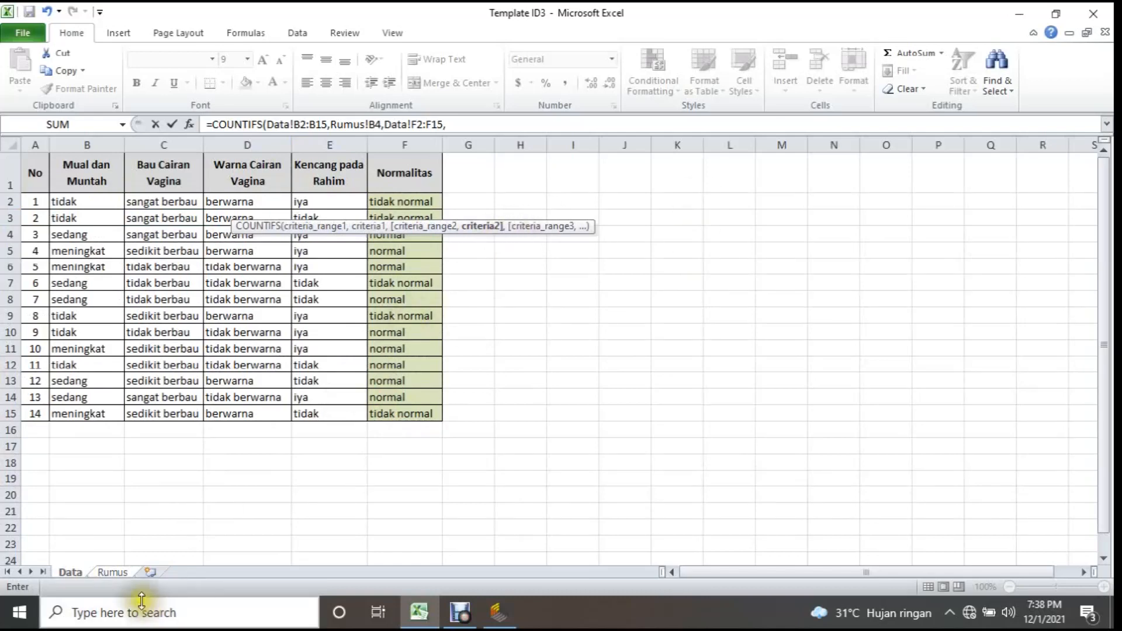
click(111, 570)
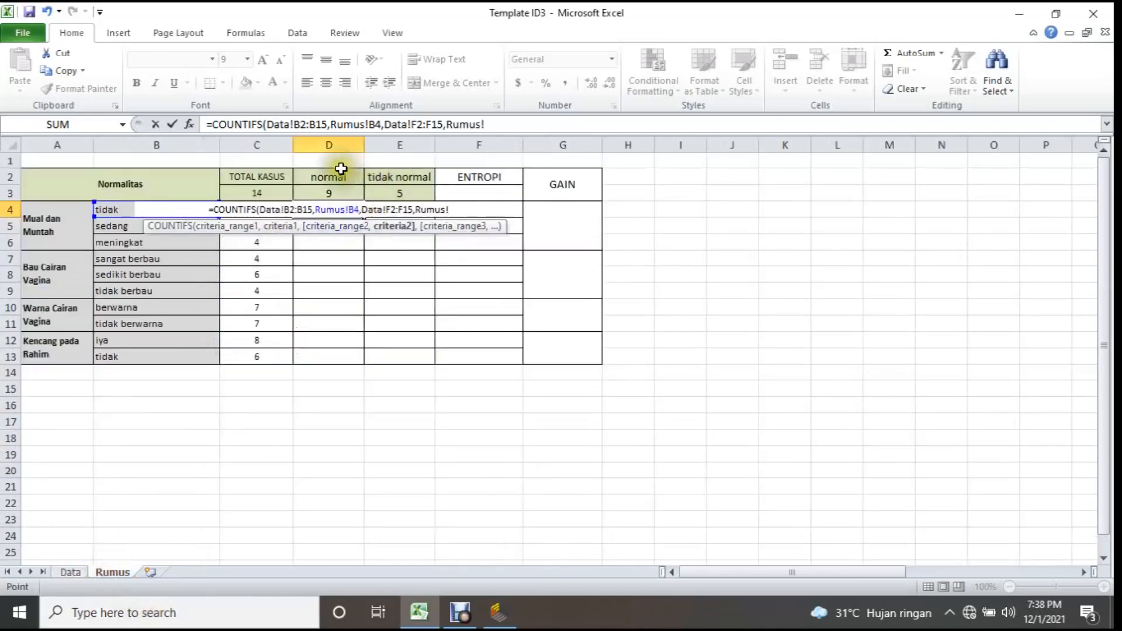
click(331, 178)
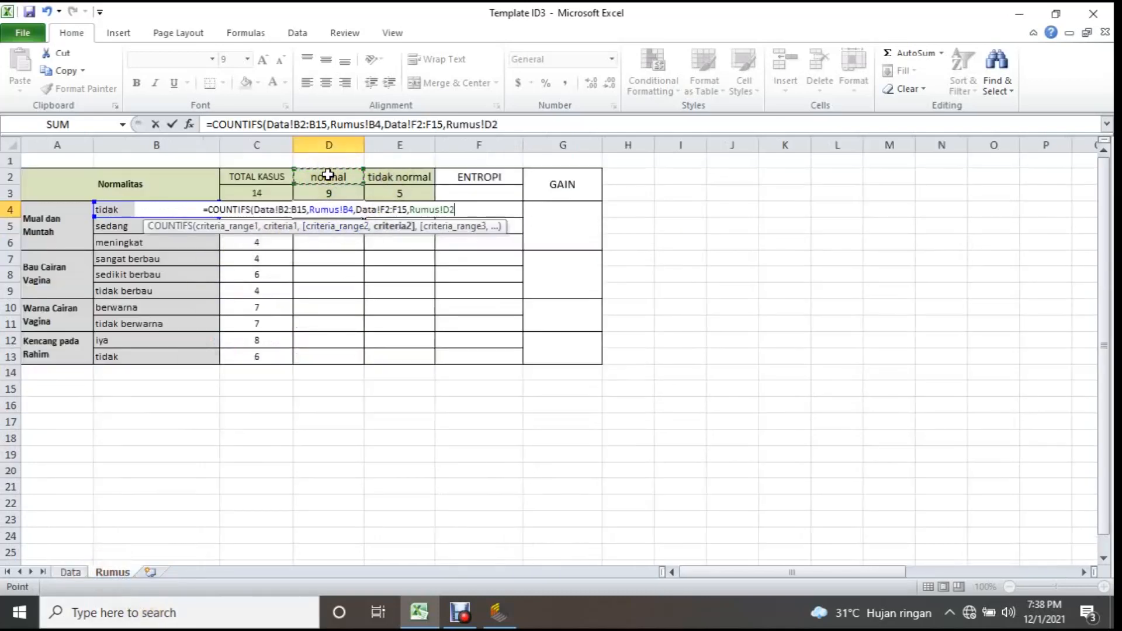
text())
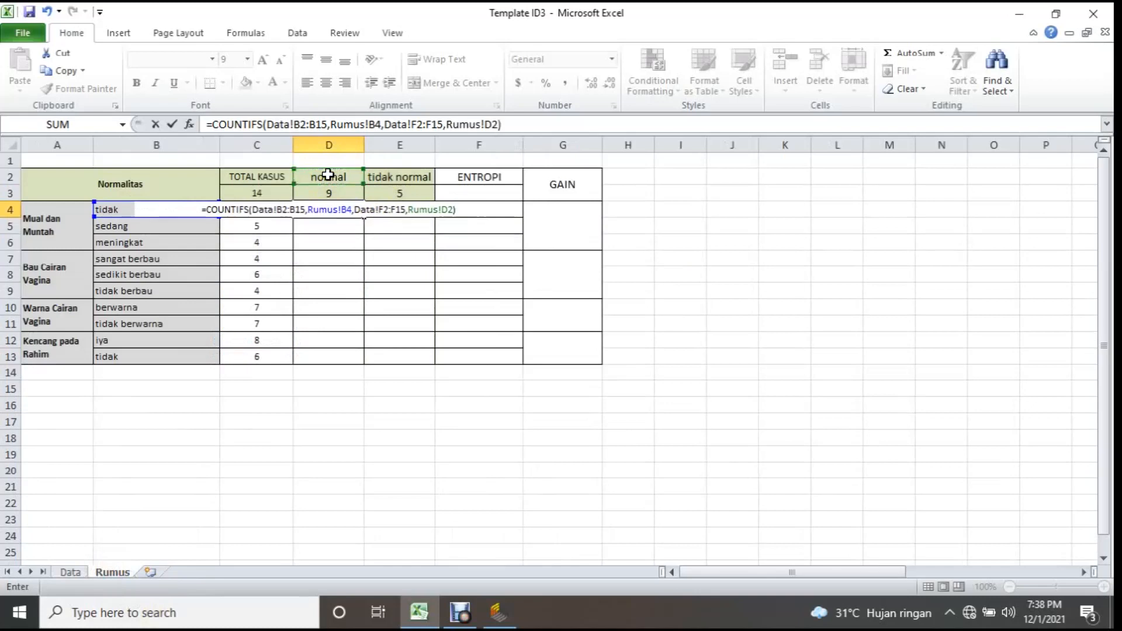
key(Return)
click(337, 209)
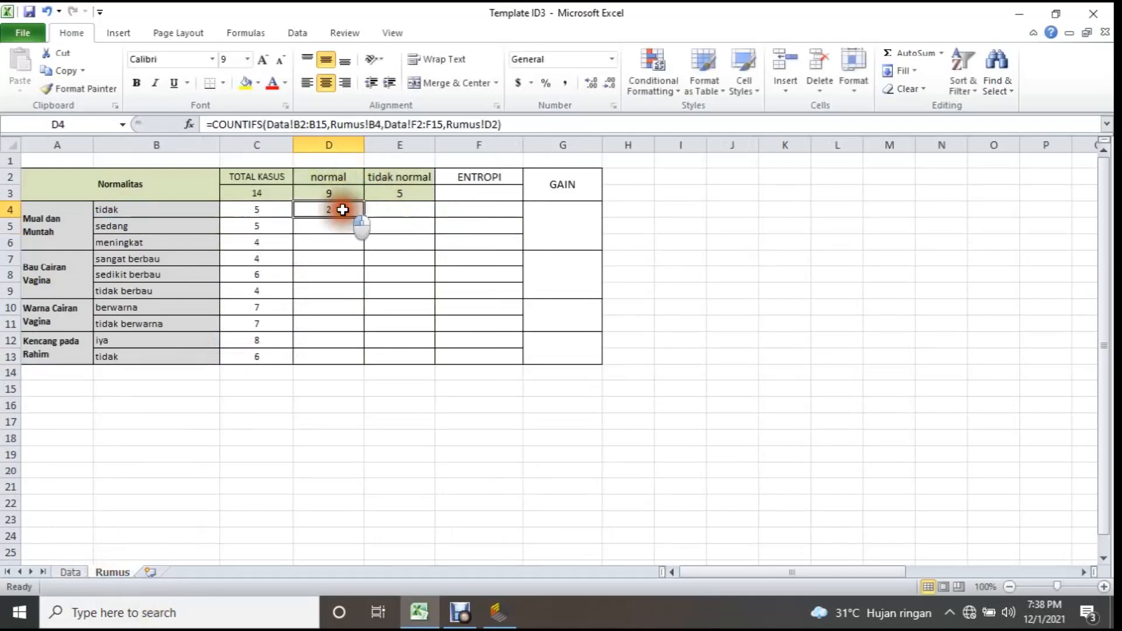
Check D4's count against the Data sheet rows where Mual dan Muntah is tidak and Normalitas is normal.
click(70, 572)
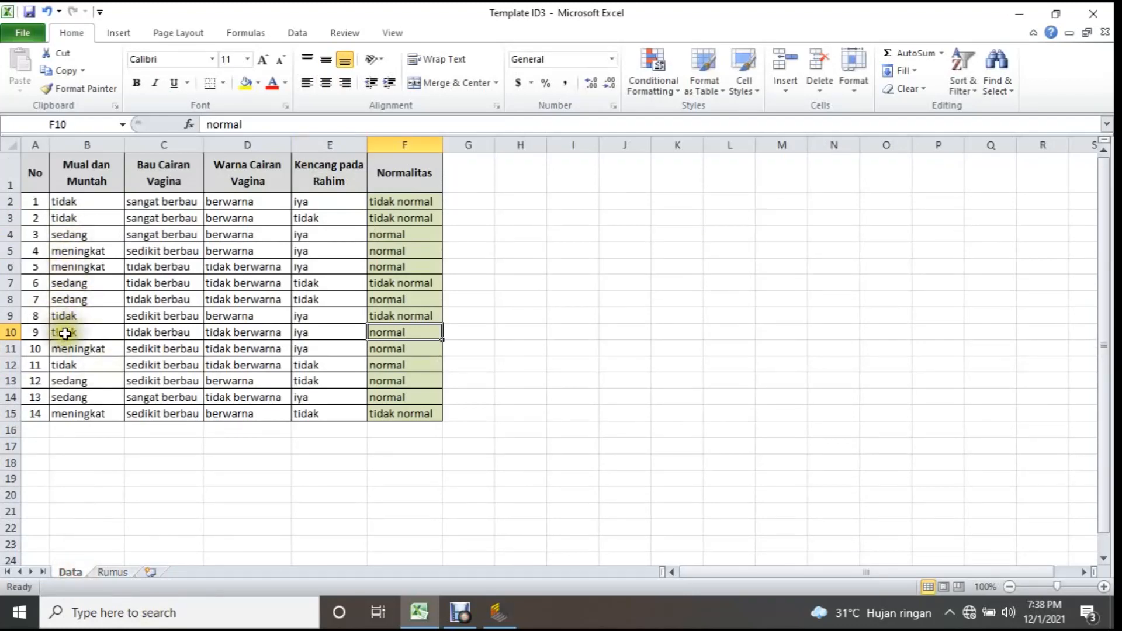
click(65, 333)
click(10, 332)
ctrl+click(10, 365)
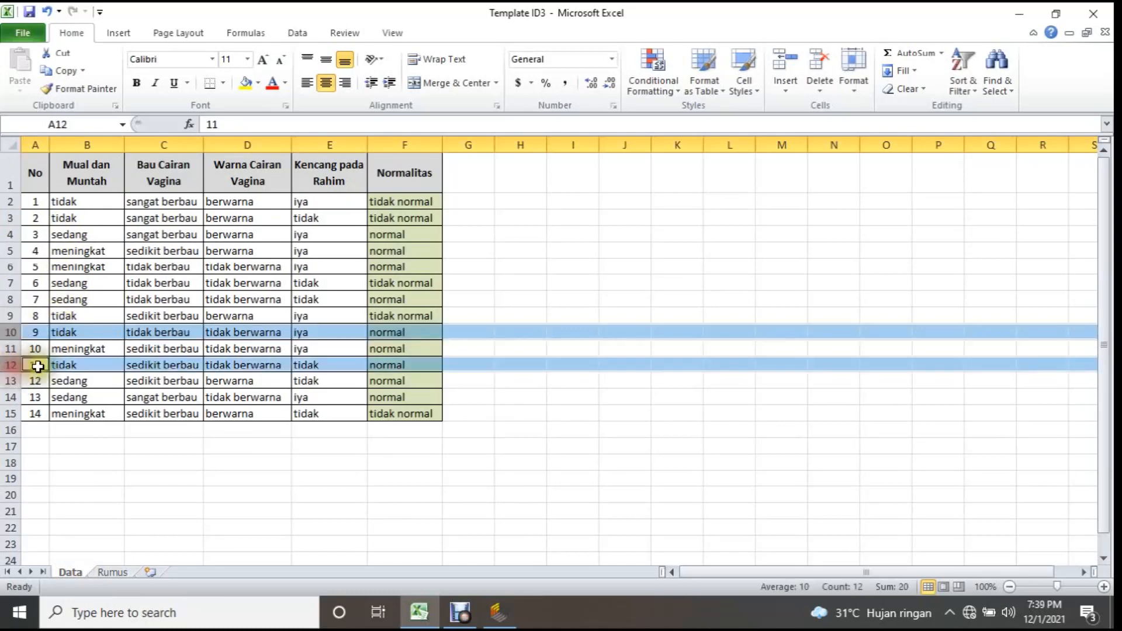
click(111, 573)
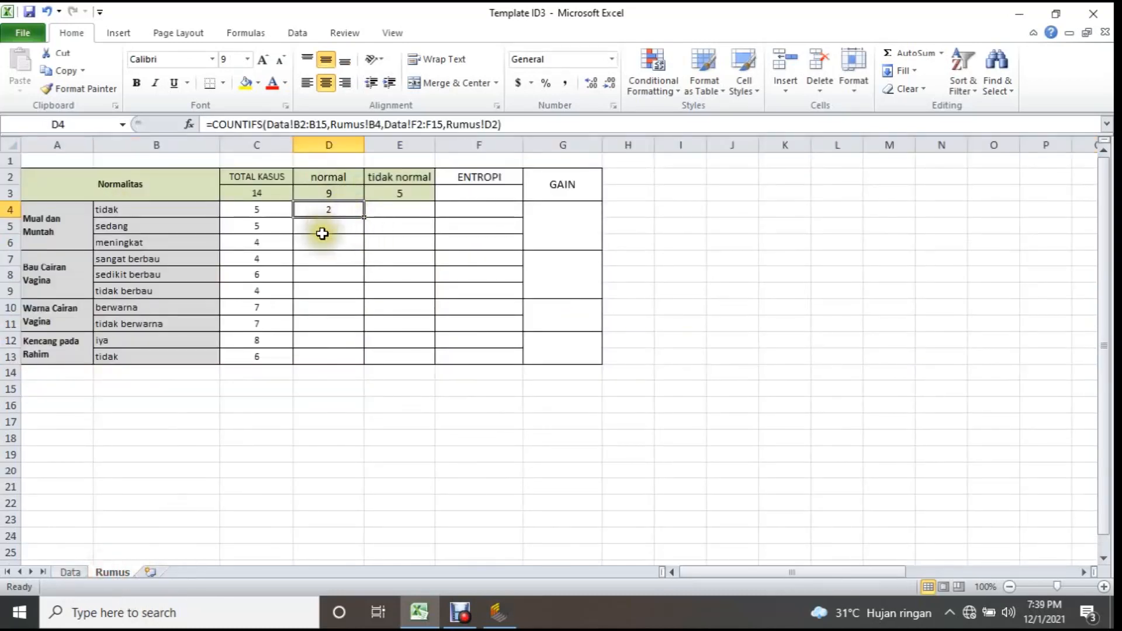
click(334, 213)
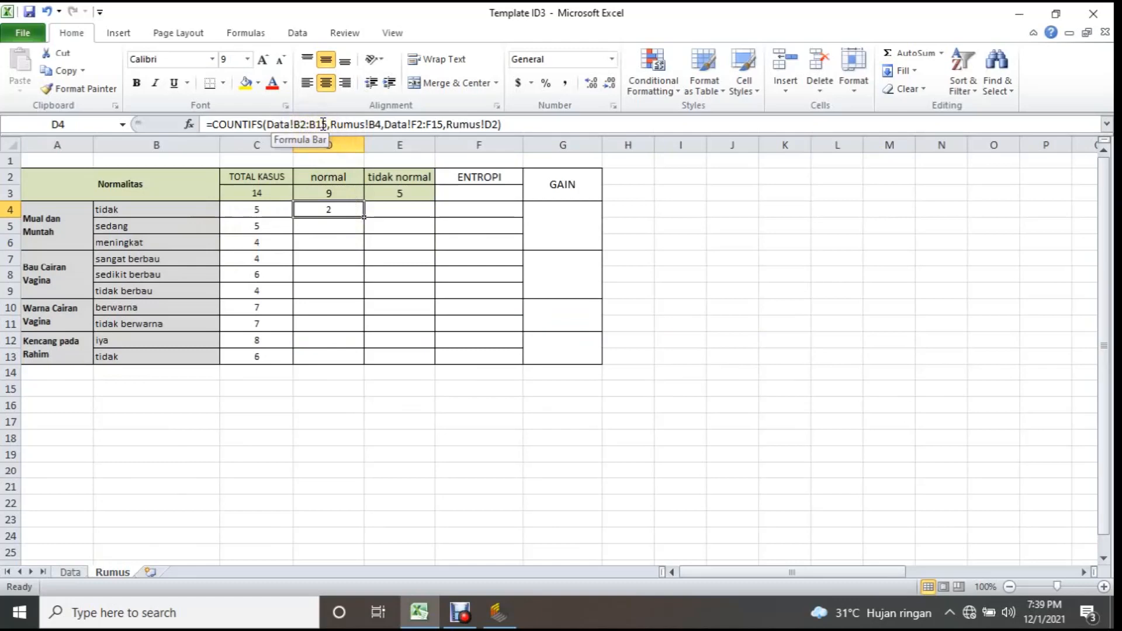
click(71, 572)
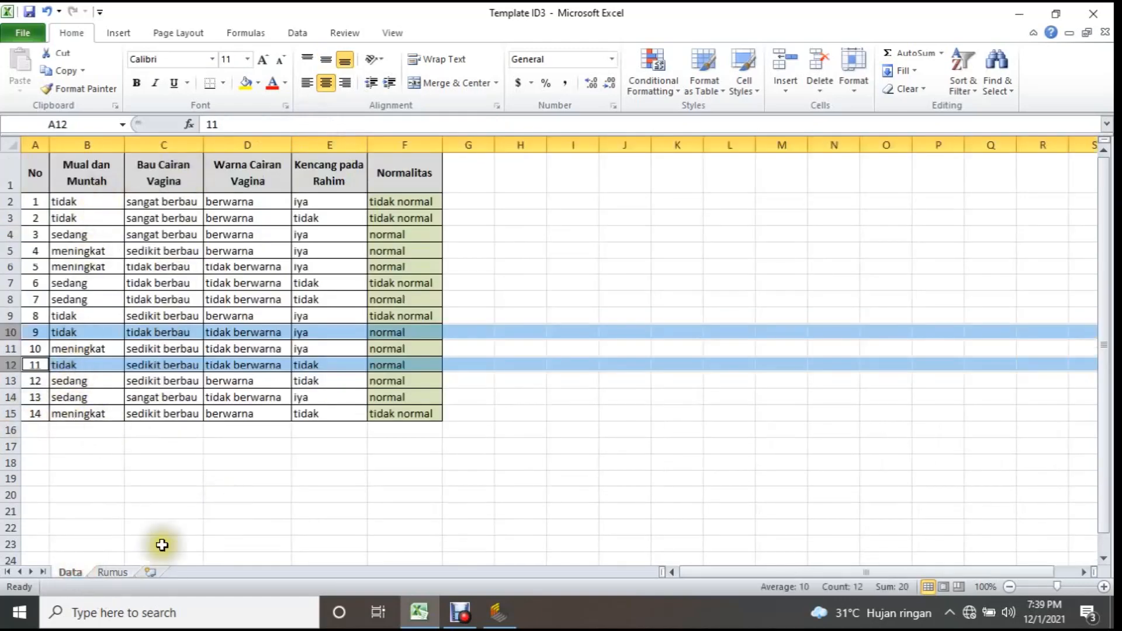
click(112, 572)
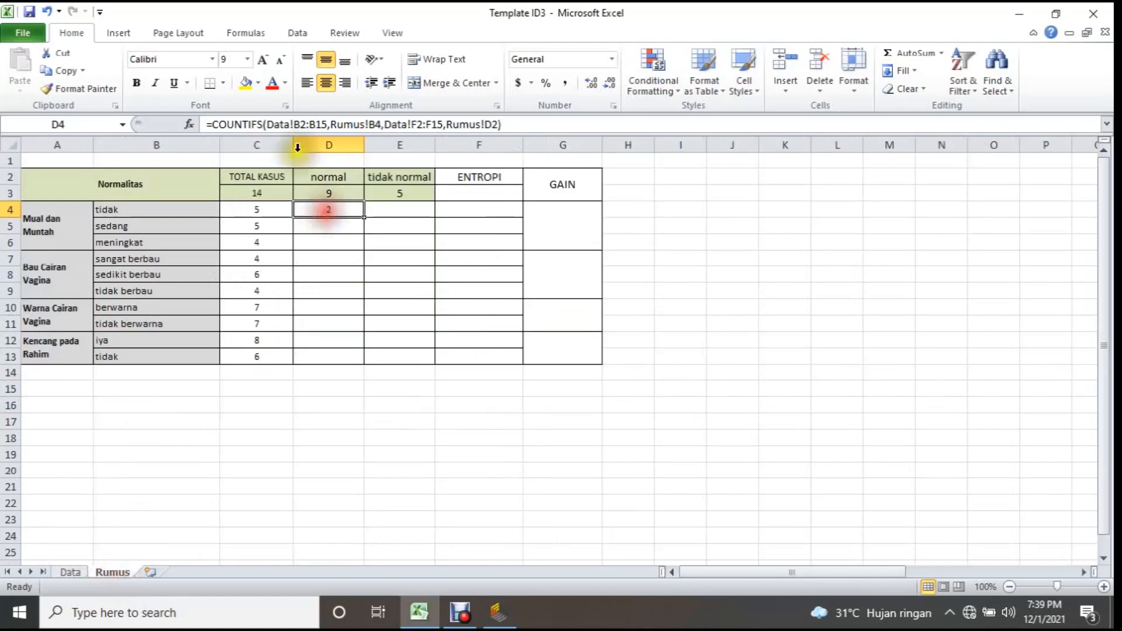
Lock the row references of D4's ranges as Data!B$2:B$15 and Data!F$2:F$15, and fill the formula down to D6.
click(302, 122)
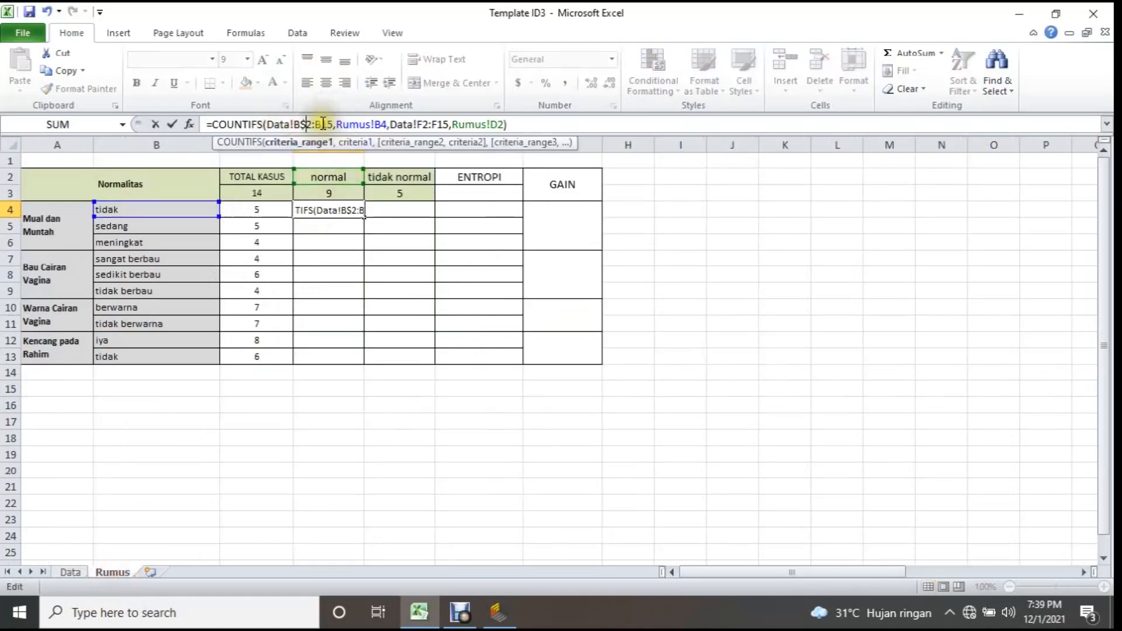
text($)
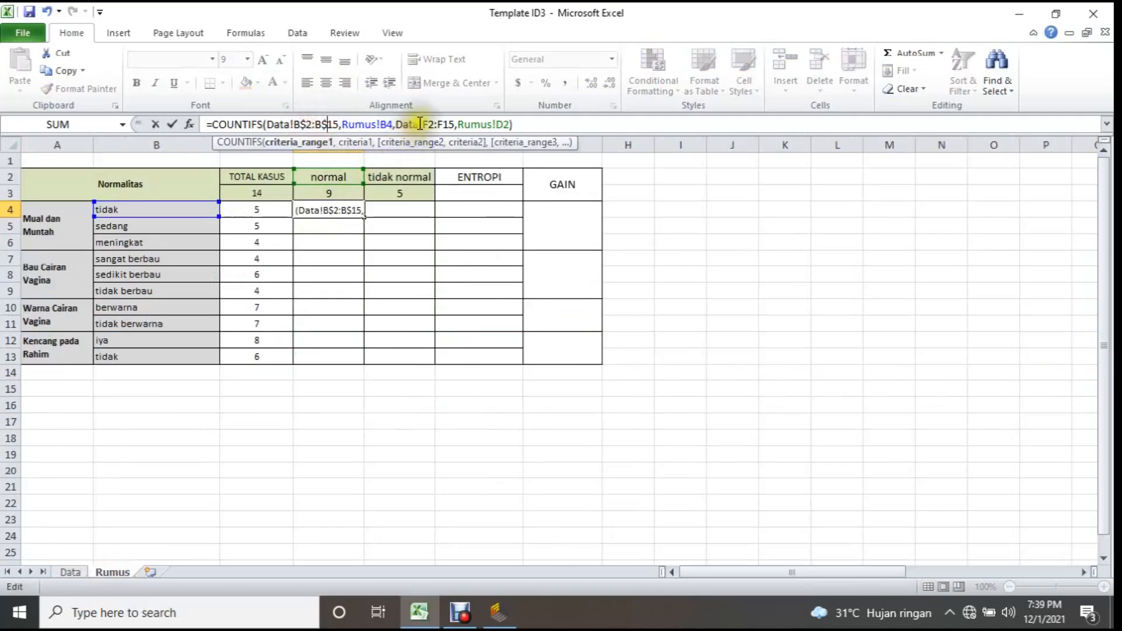
click(433, 124)
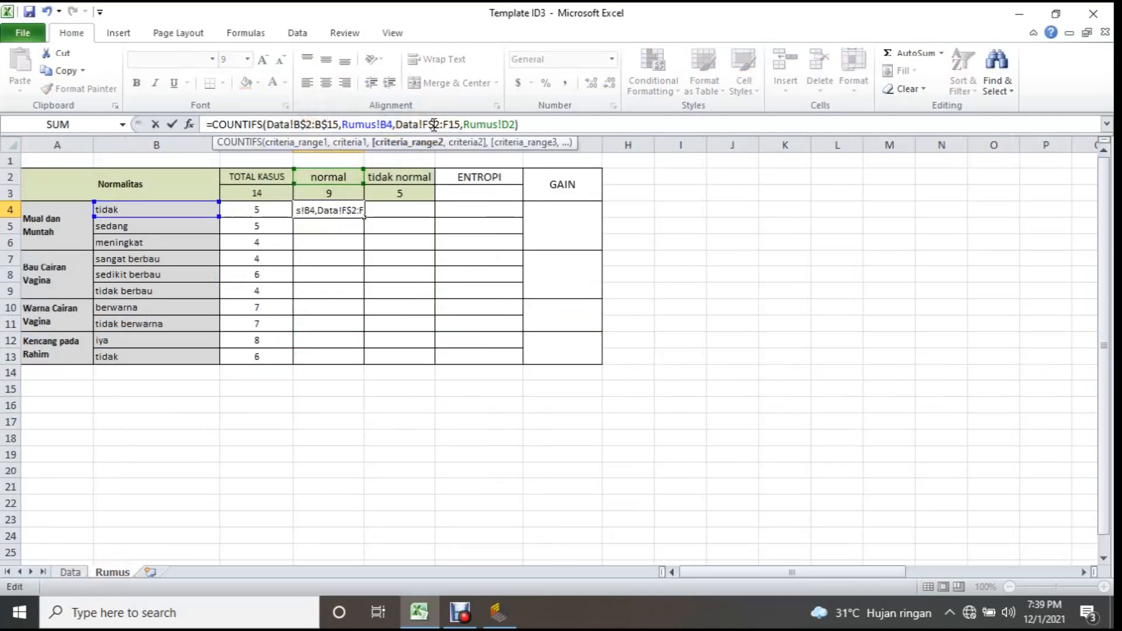
click(449, 124)
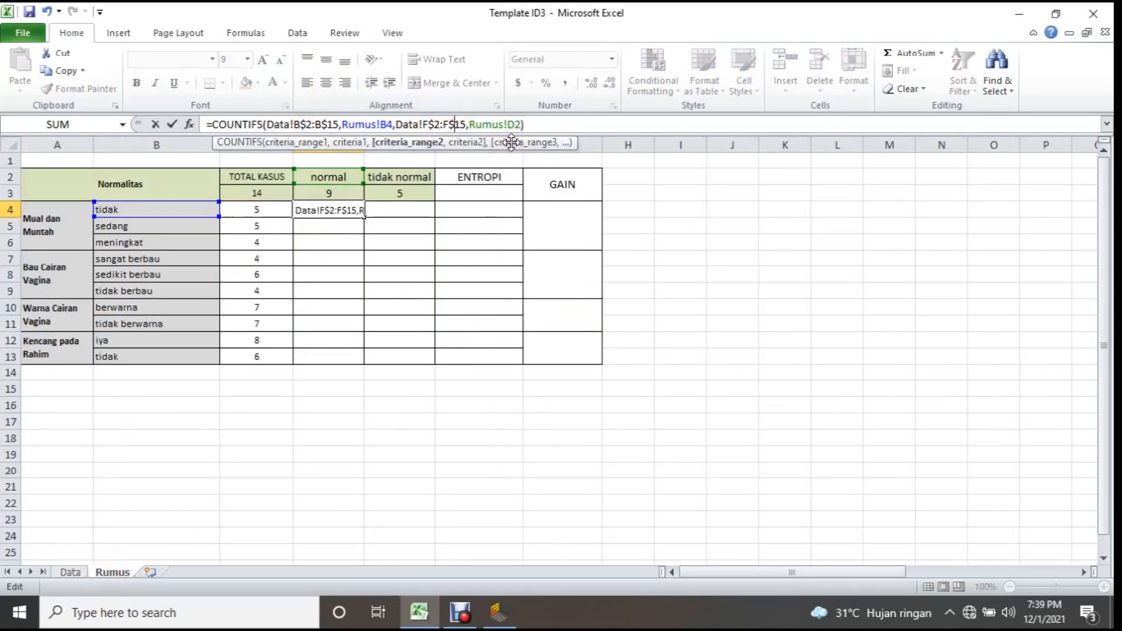
text($)
key(Return)
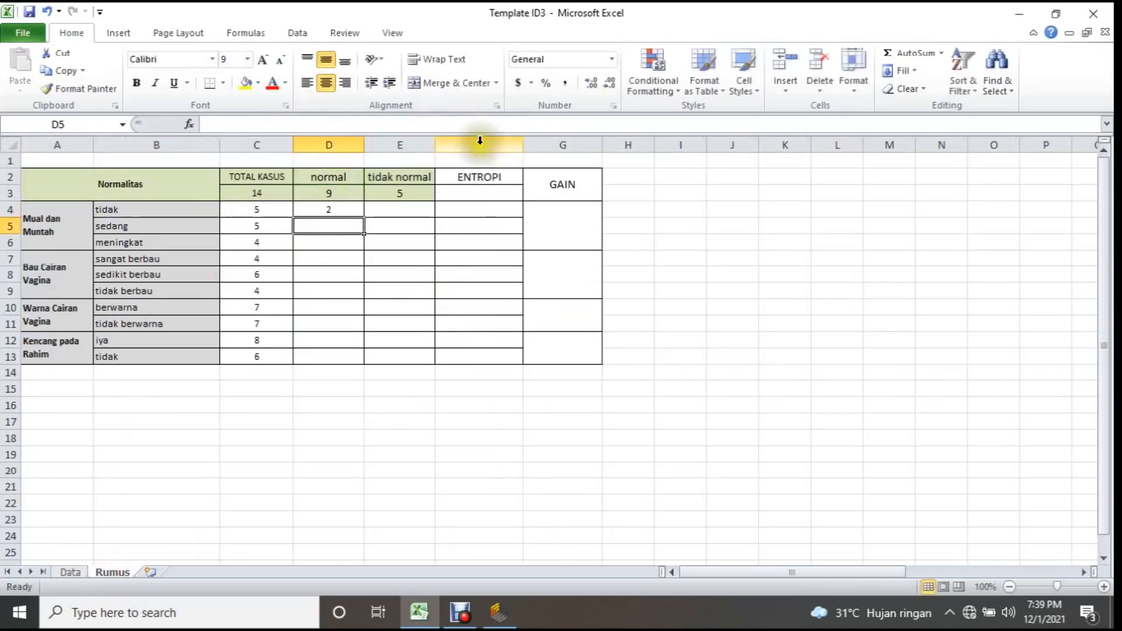
click(342, 208)
drag(367, 218, 364, 248)
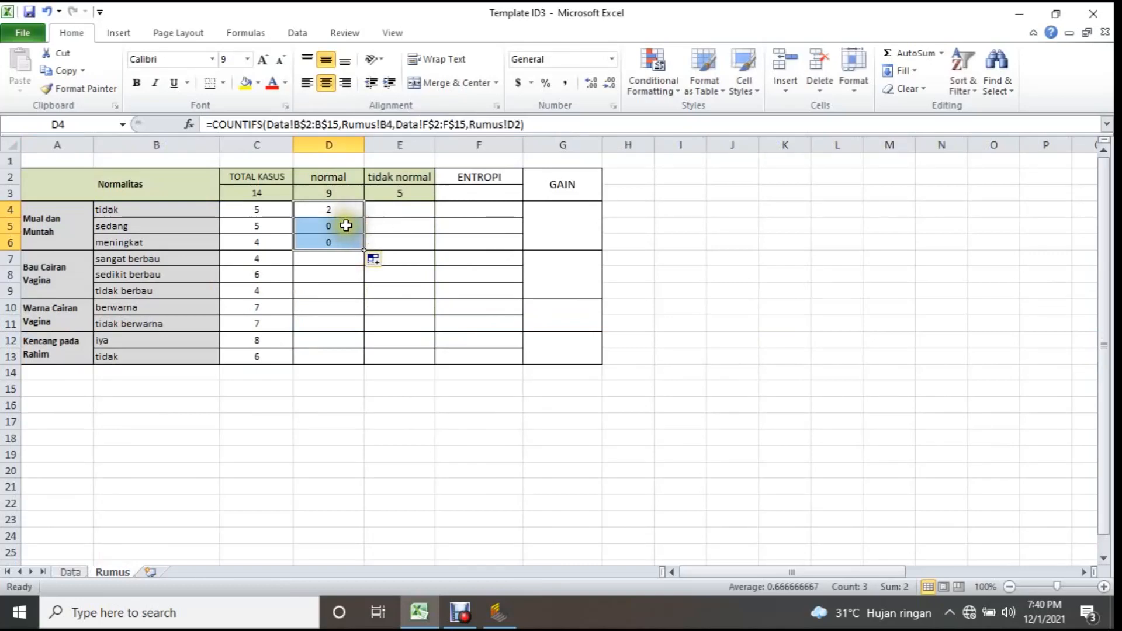
Compare the formulas in D4 and D5, lock D4's last criterion as Rumus!D$2, and refill the formula down to D6.
click(346, 226)
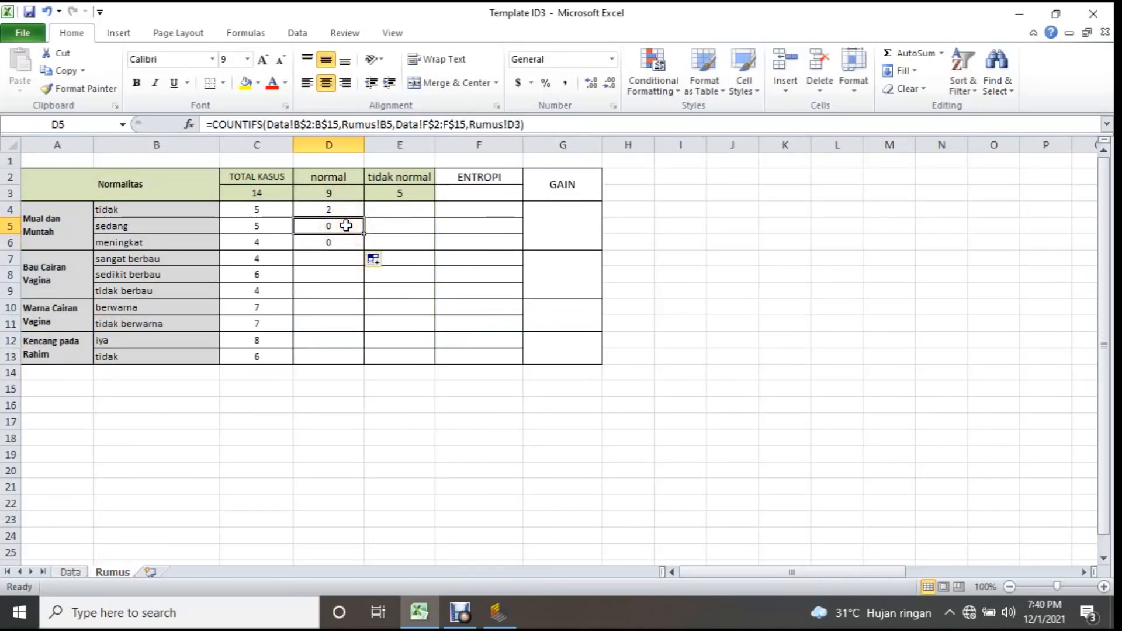
click(343, 211)
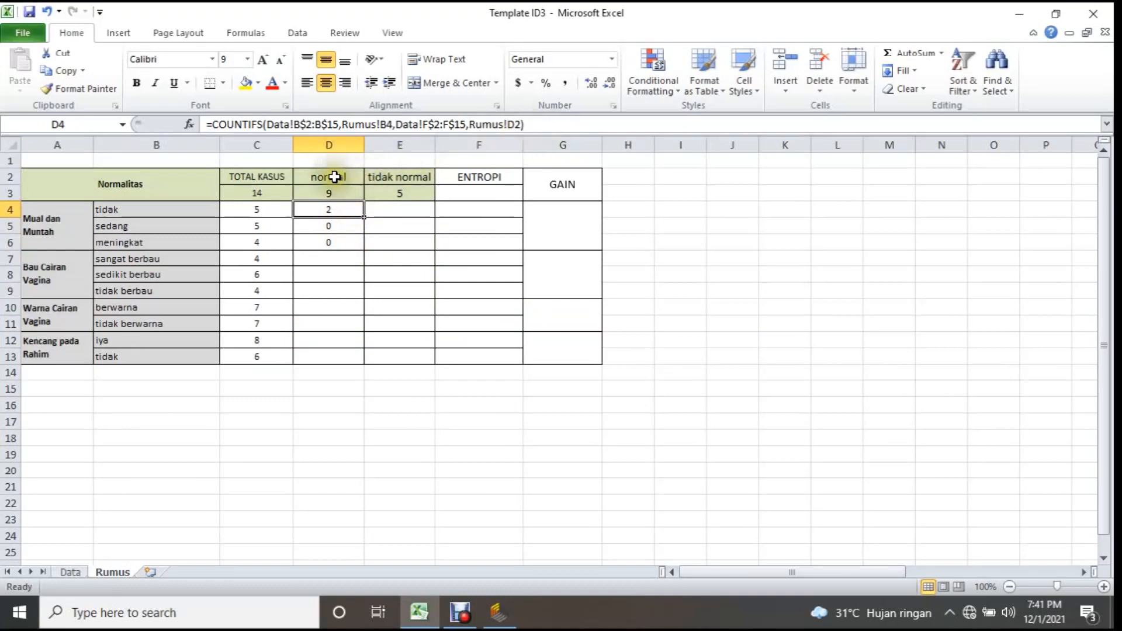
click(328, 225)
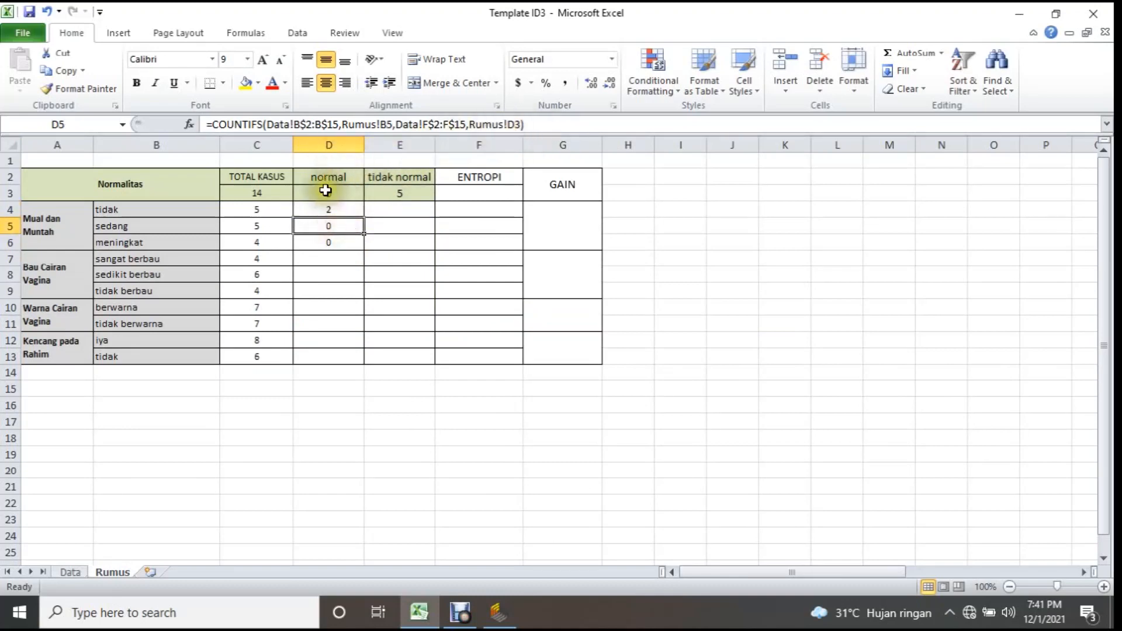
click(332, 207)
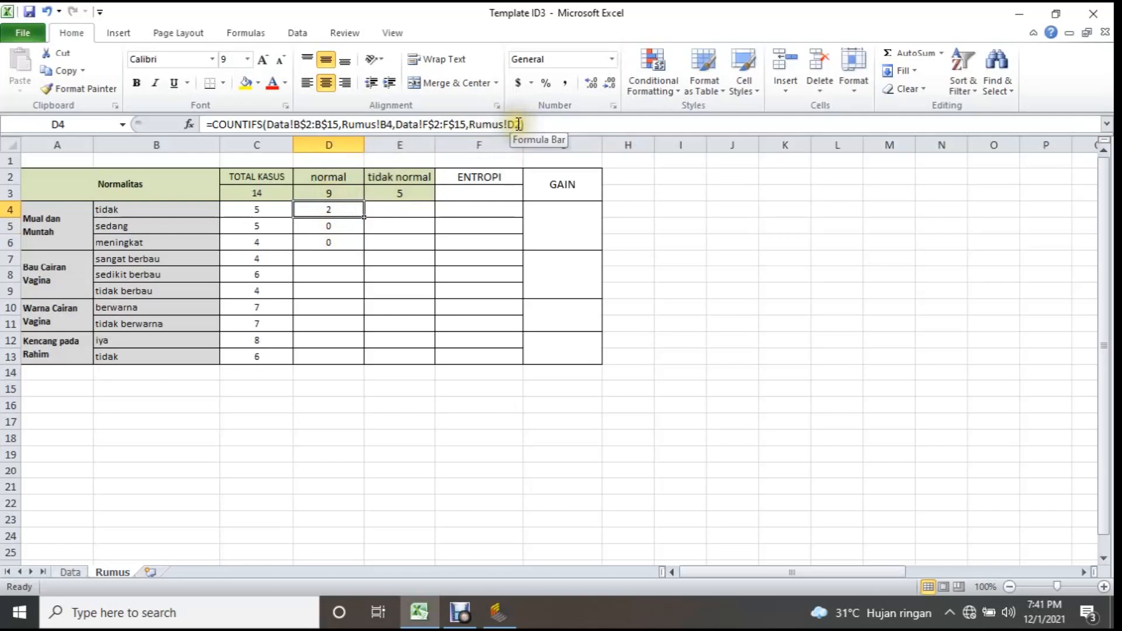
click(519, 124)
key(Return)
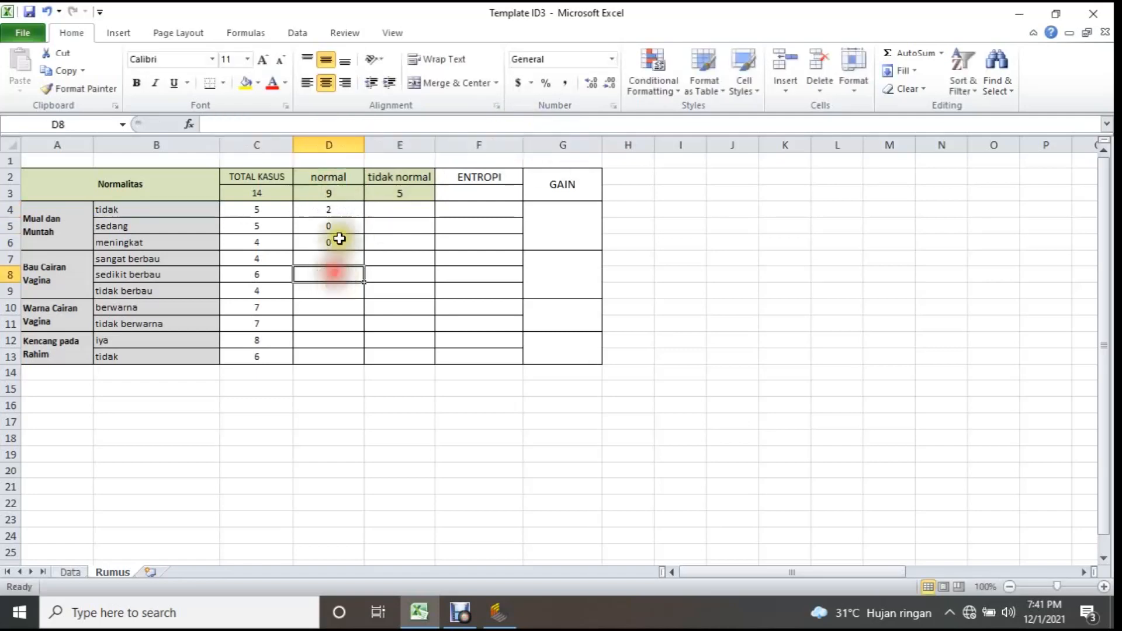
click(331, 209)
drag(364, 217, 361, 250)
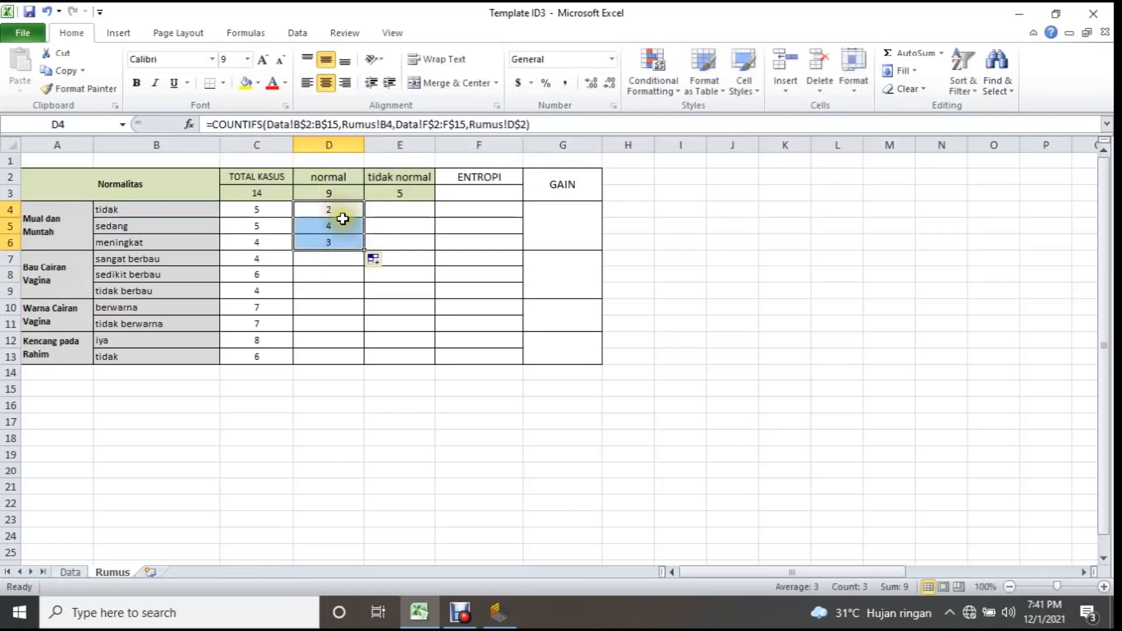
Start a COUNTIFS formula in E4 with Data!B2:B15,Rumus!B4 as its first criterion pair.
click(376, 208)
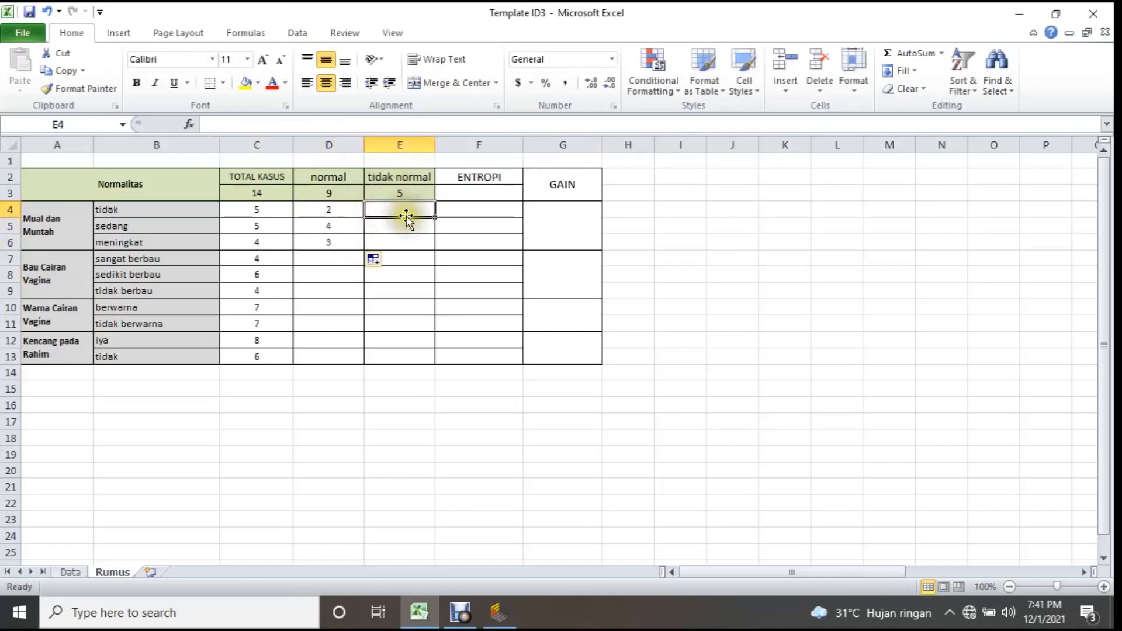
text(=cout)
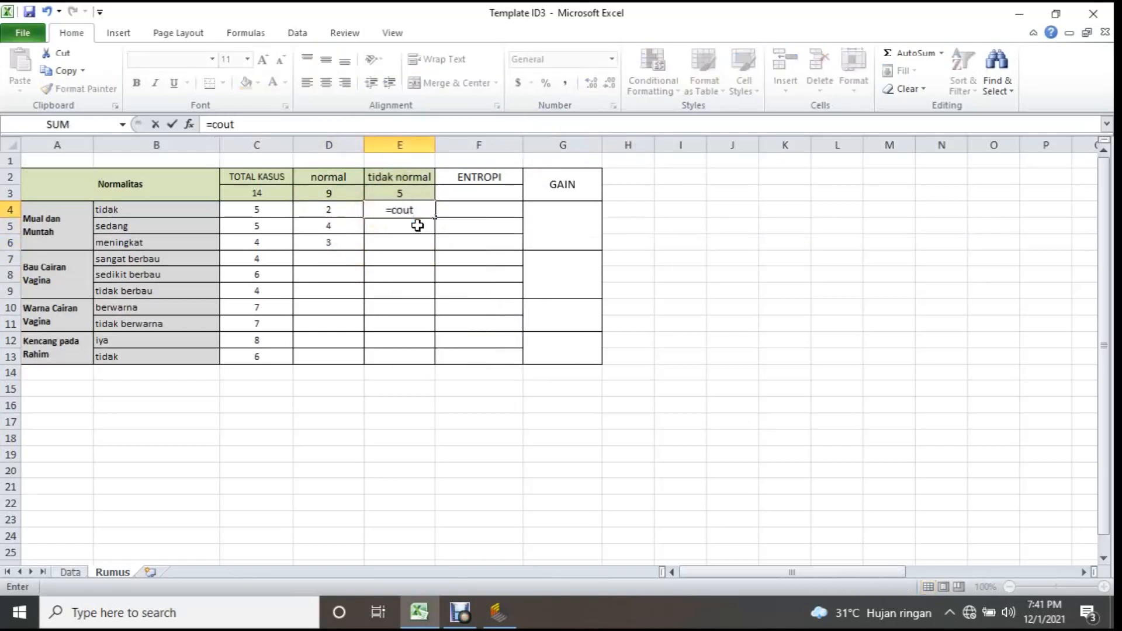
key(BackSpace)
text(nt)
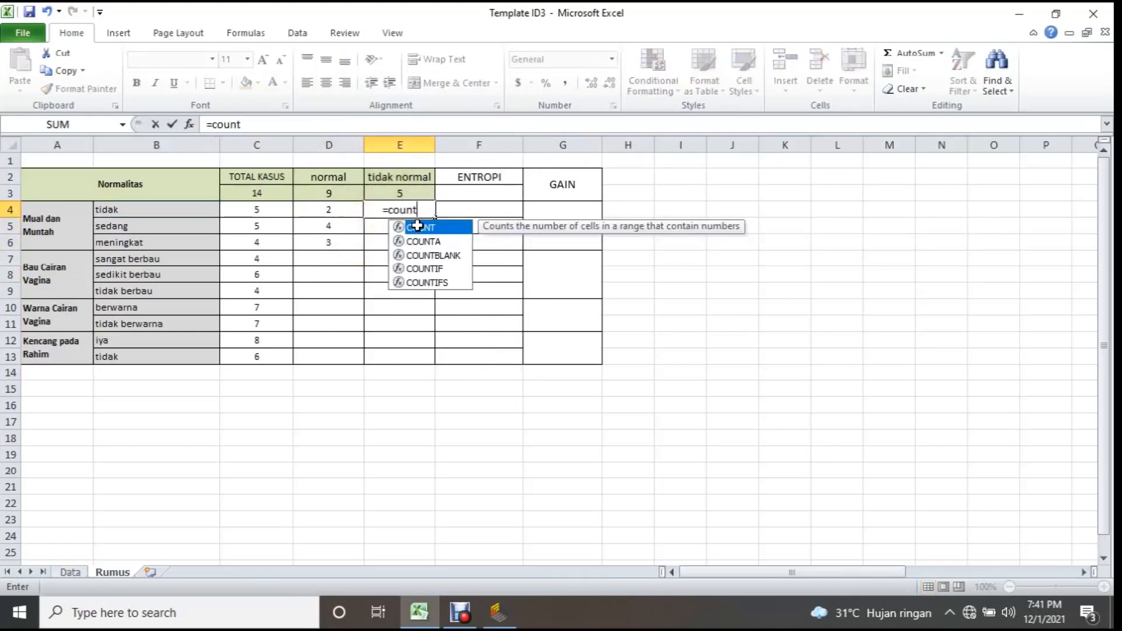
double_click(432, 283)
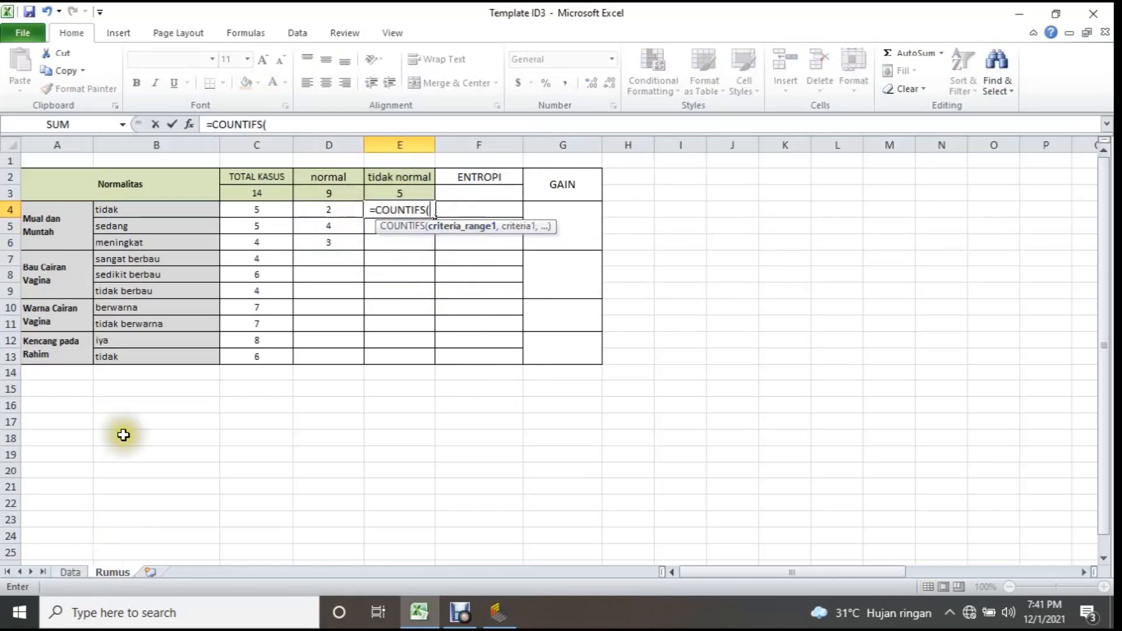
click(69, 572)
drag(87, 205, 99, 418)
text(,)
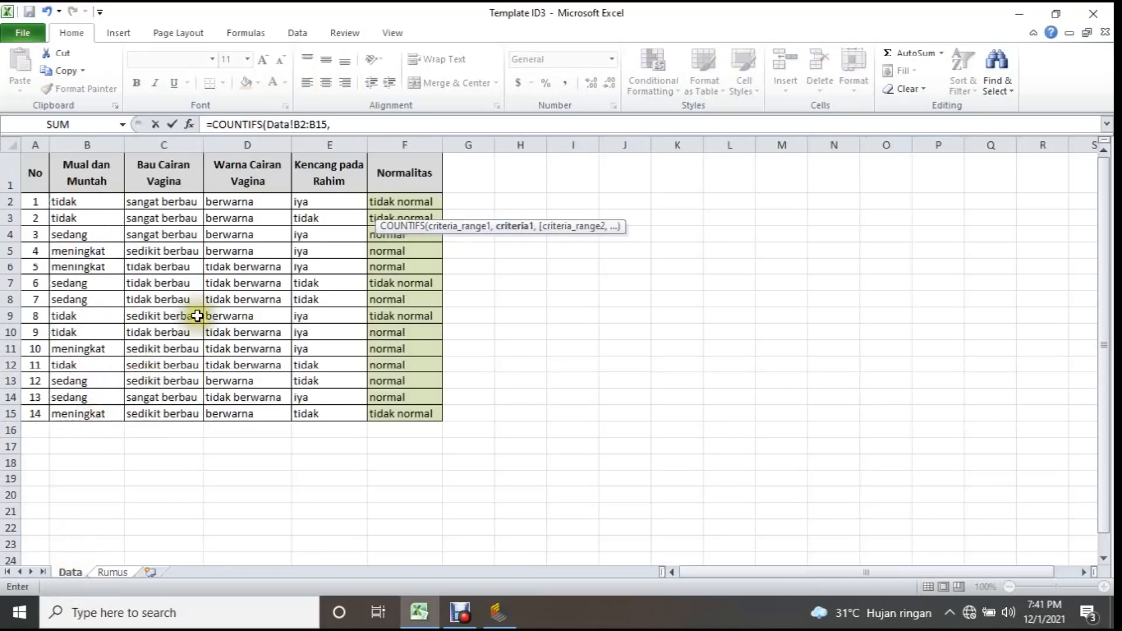
click(112, 573)
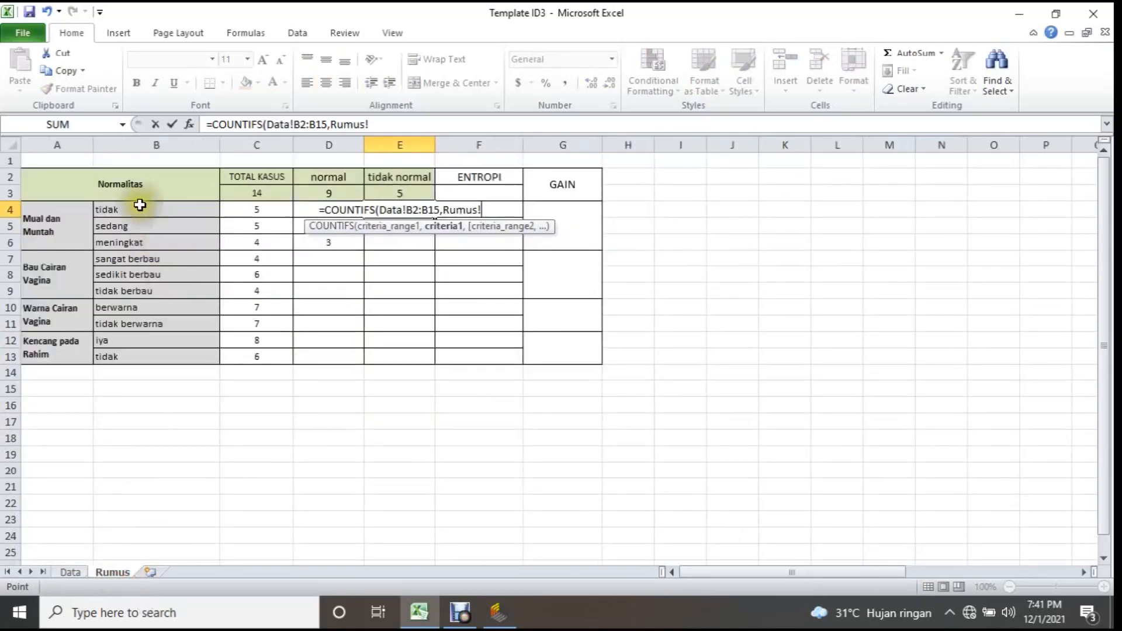
click(144, 209)
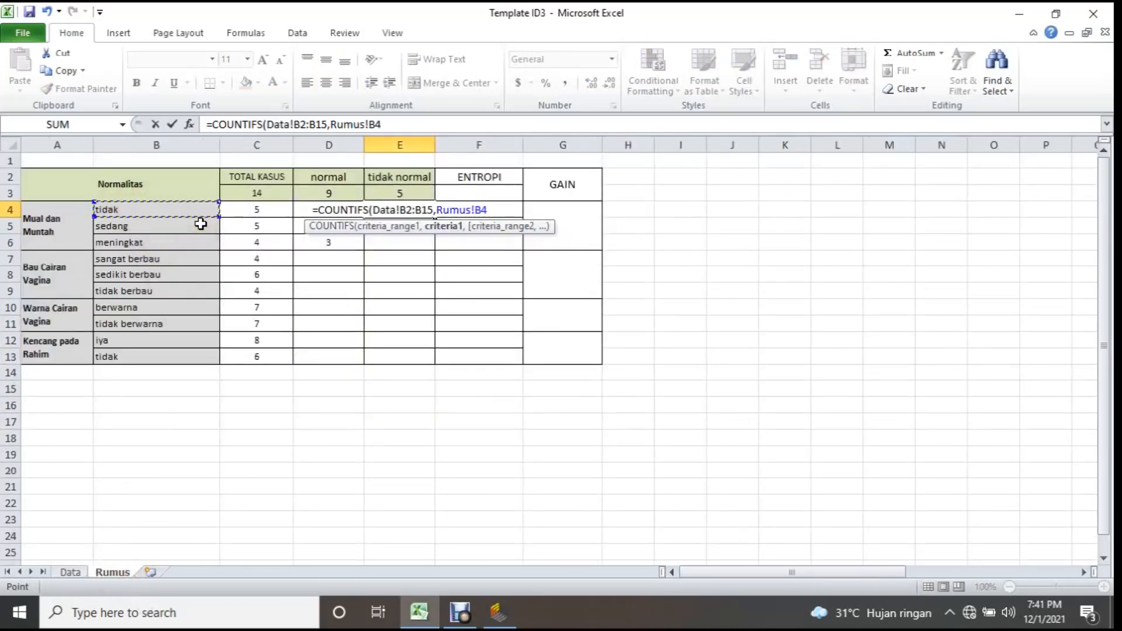
text(,)
Complete E4's COUNTIFS formula with the second criterion pair Data!F2:F15,Rumus!E2 to count the tidak normal cases.
click(70, 572)
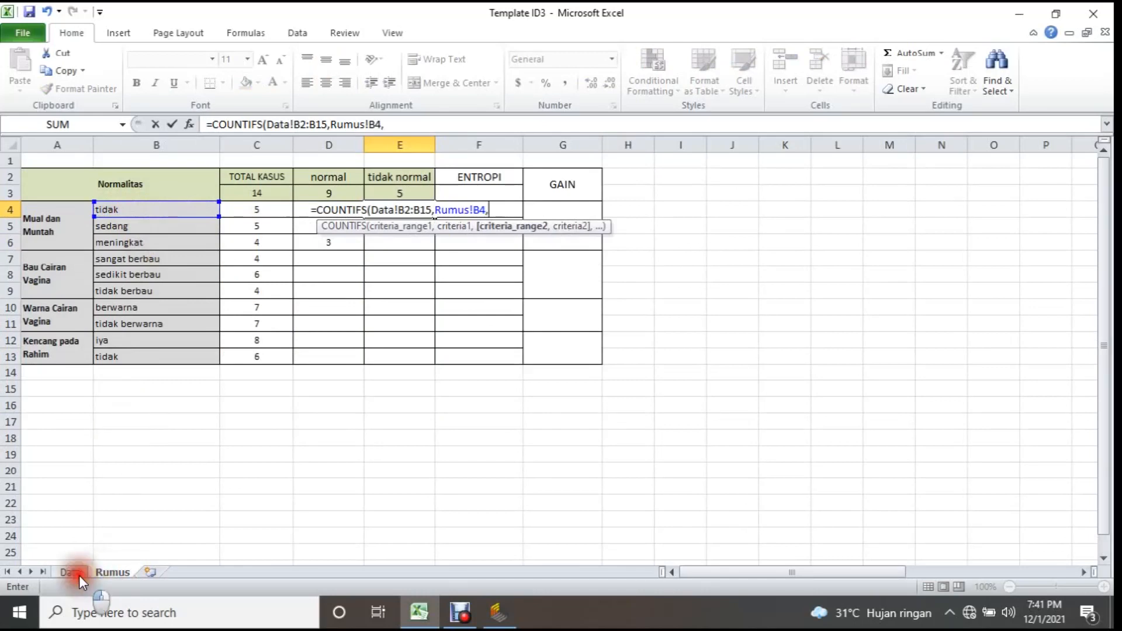
drag(401, 201, 401, 413)
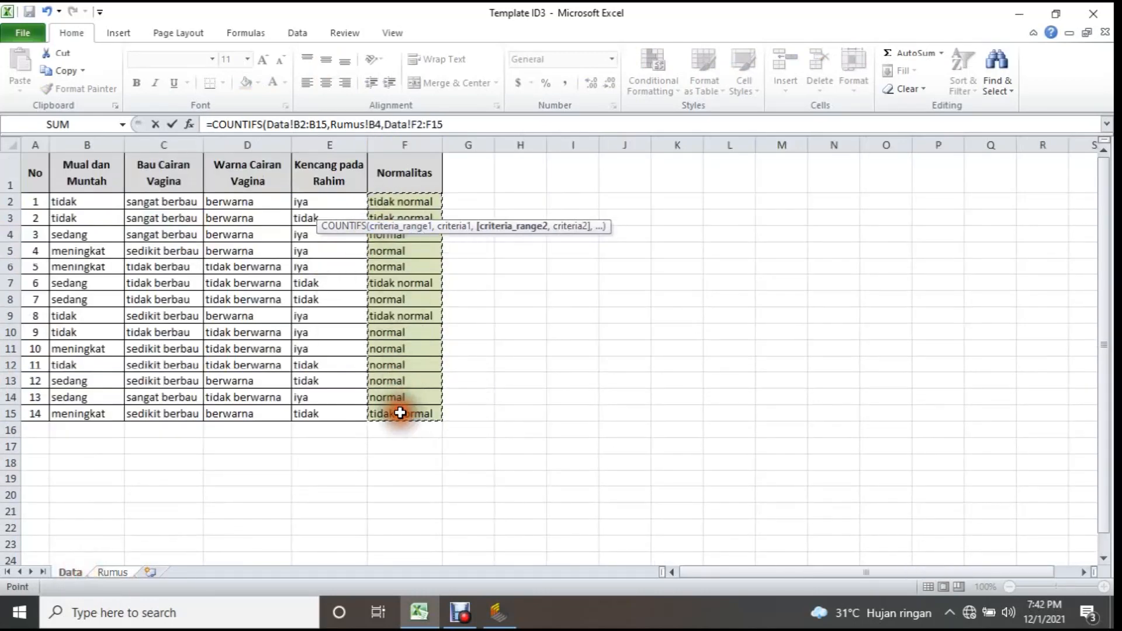
text(,)
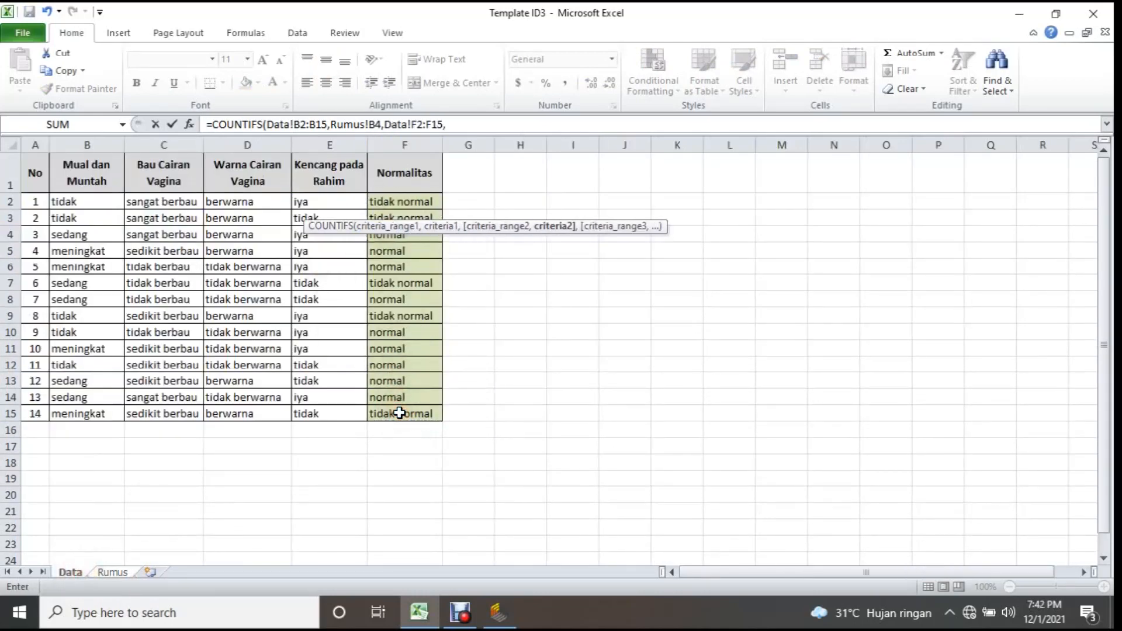
click(124, 574)
click(415, 177)
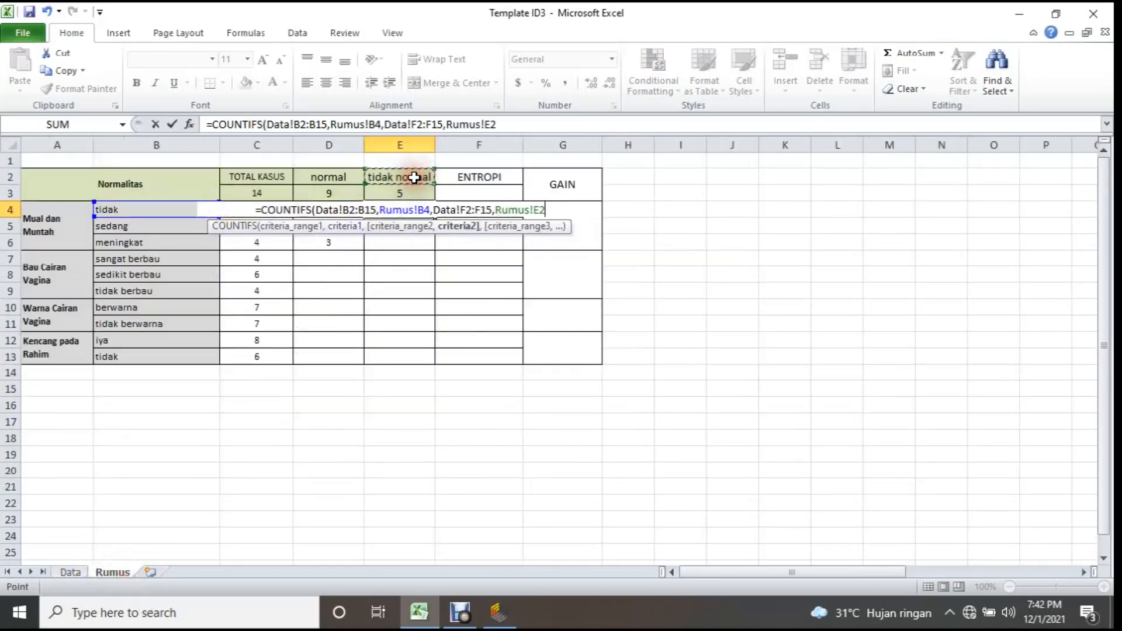
text())
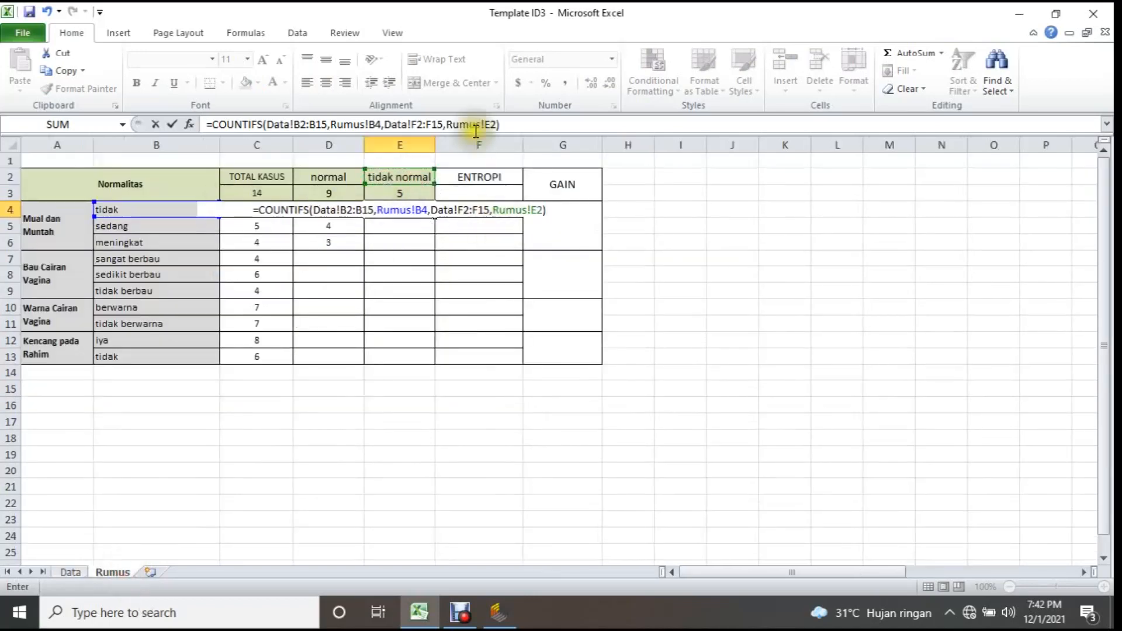
Lock the row references in E4's formula as Data!B$2:B$15, Data!F$2:F$15 and Rumus!E$2.
click(494, 125)
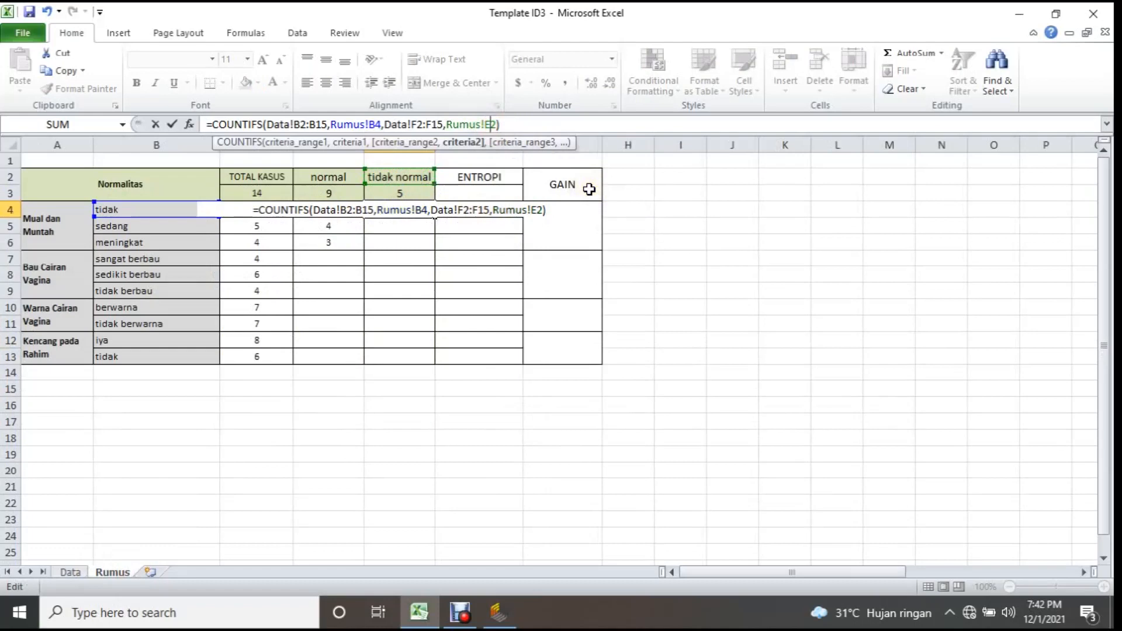
text($)
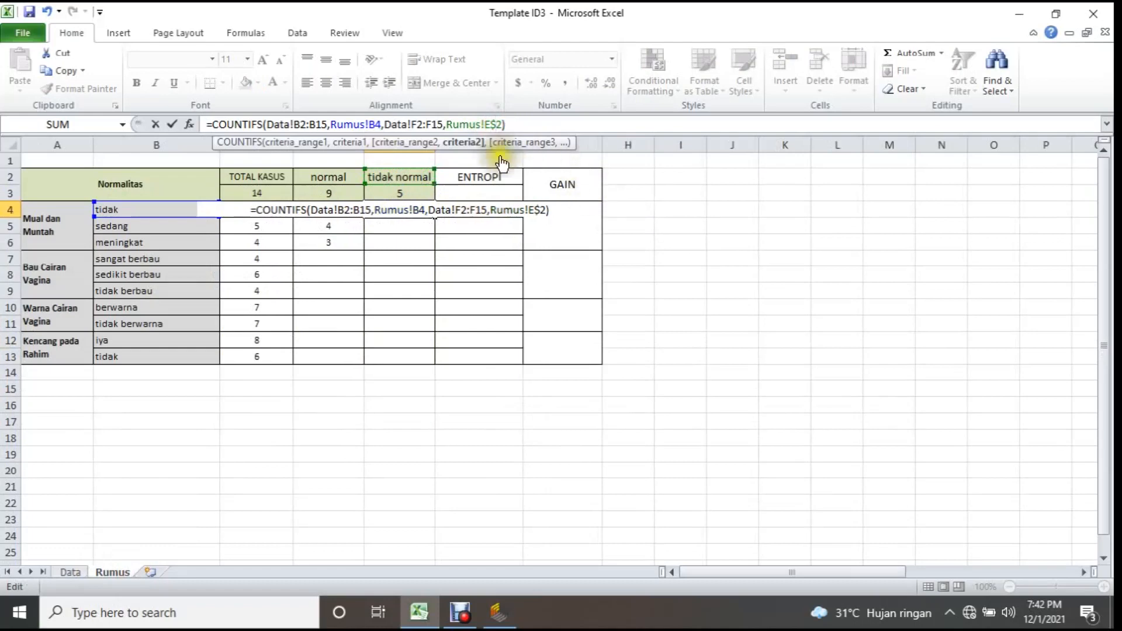
click(425, 125)
text($)
click(416, 124)
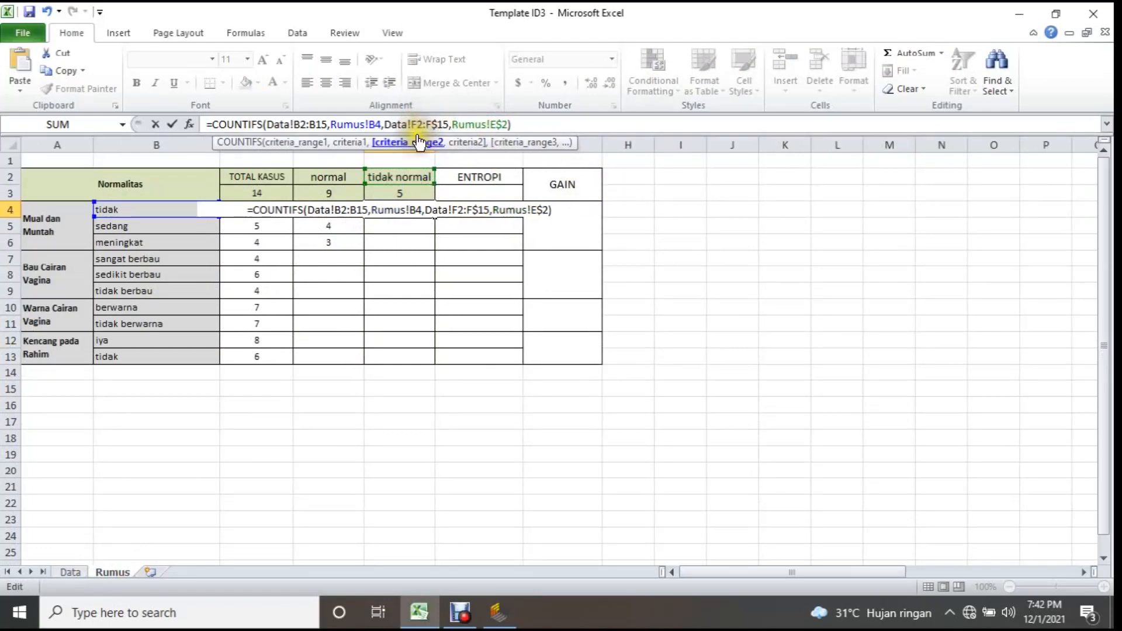
text($)
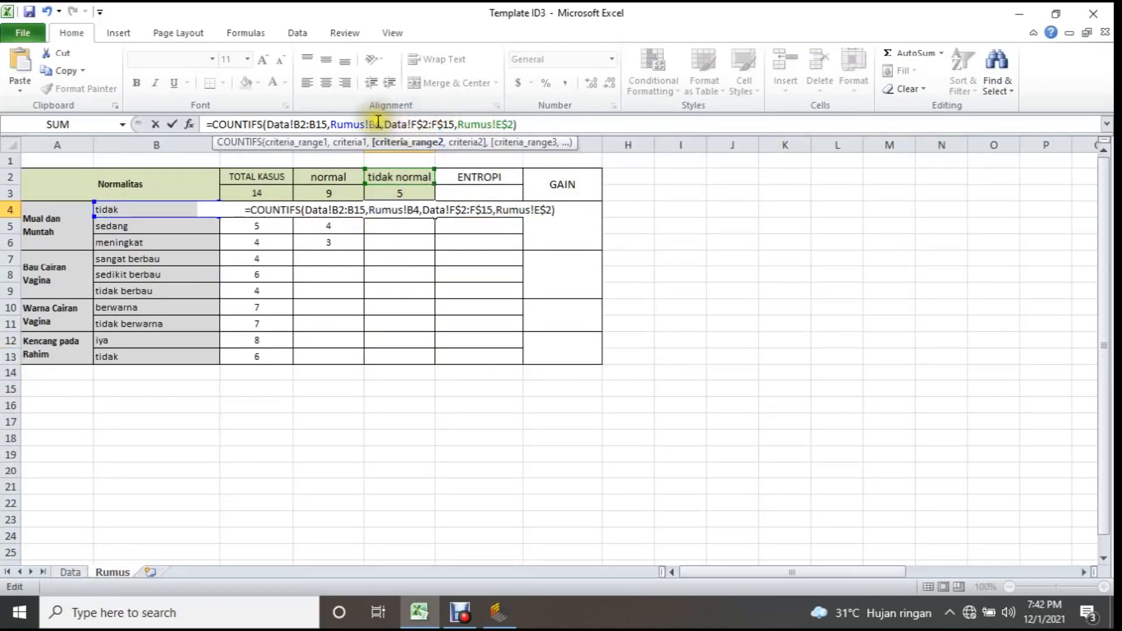
click(320, 124)
text($2:B$)
key(Tab)
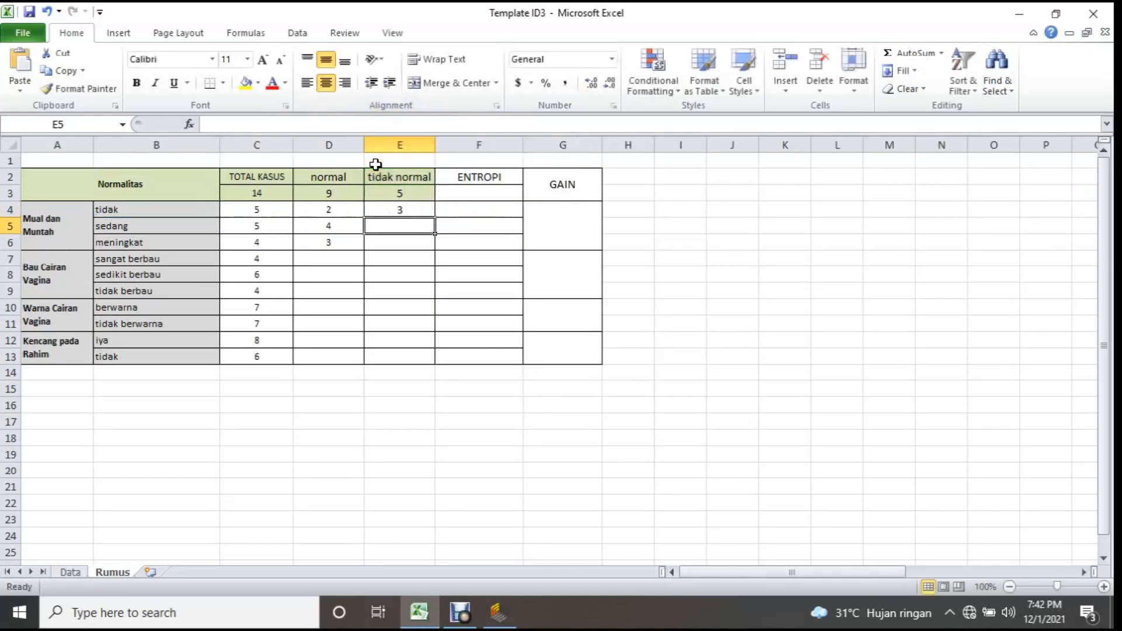
Fill E4's tidak normal count formula down to E6 for the remaining Mual dan Muntah values.
click(399, 208)
drag(440, 218, 439, 243)
click(478, 222)
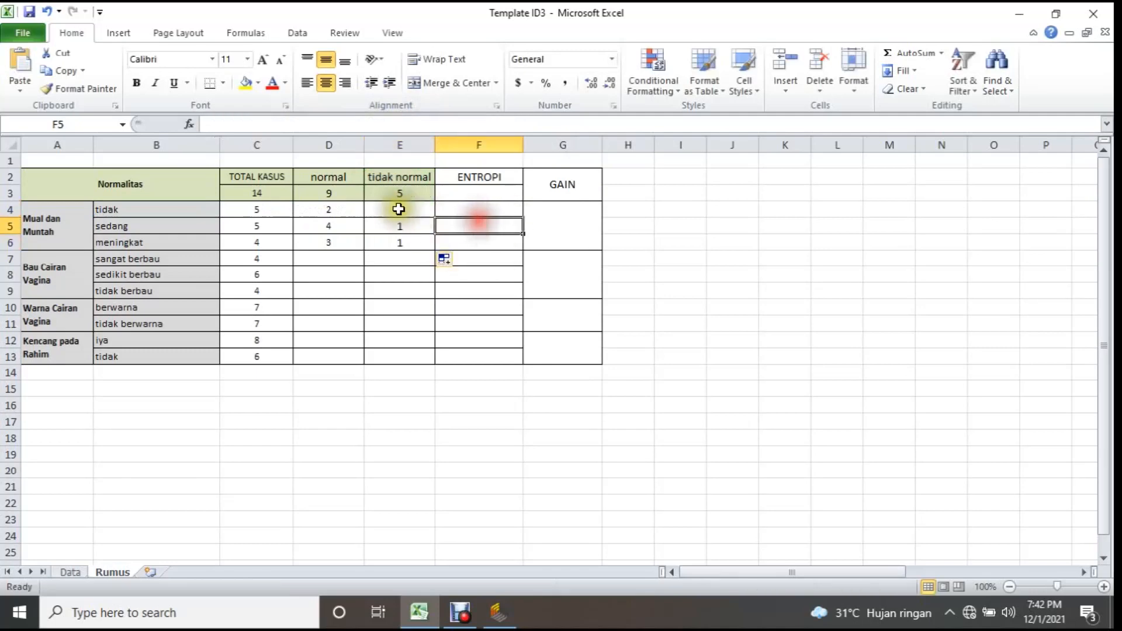
Check that the normal and tidak normal counts in the Mual dan Muntah rows add up to their total cases.
click(326, 211)
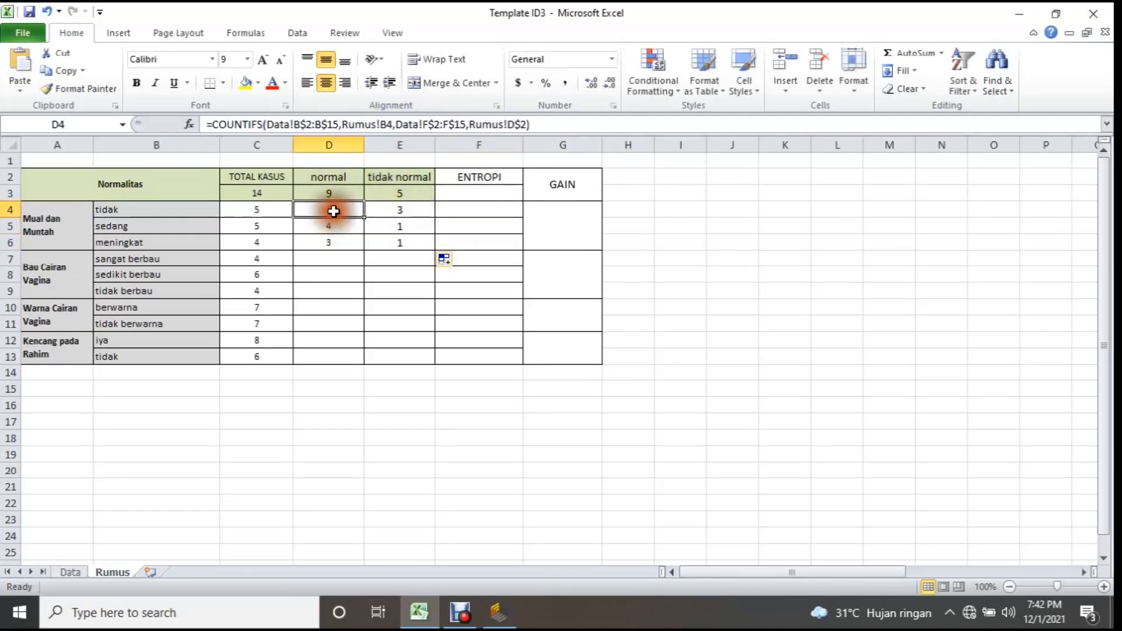
click(274, 209)
click(350, 228)
click(332, 240)
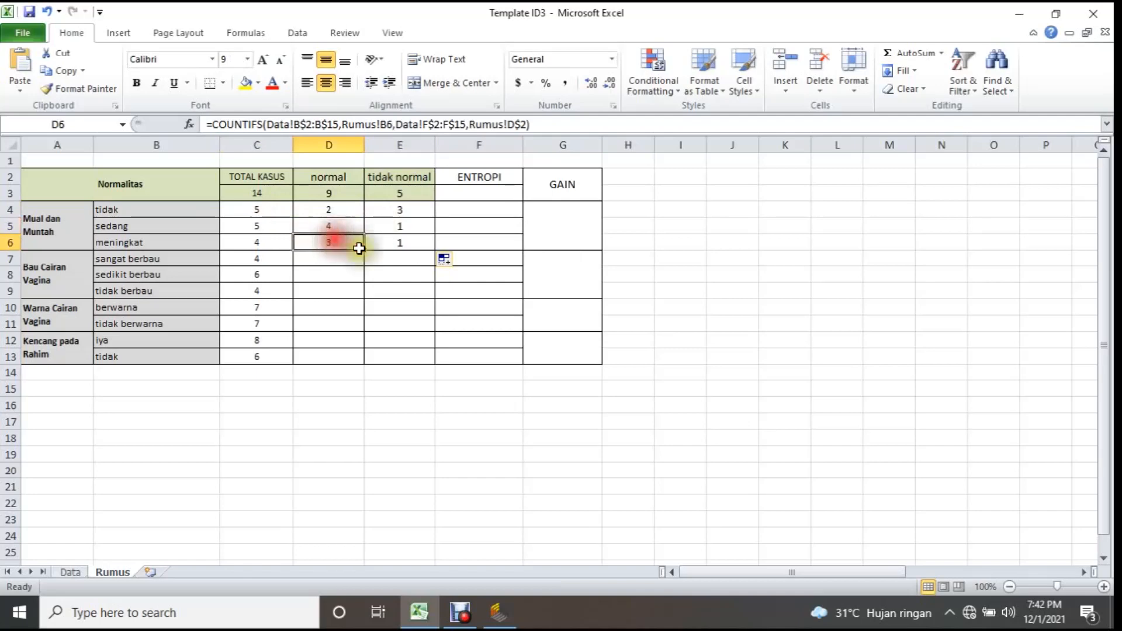
click(281, 241)
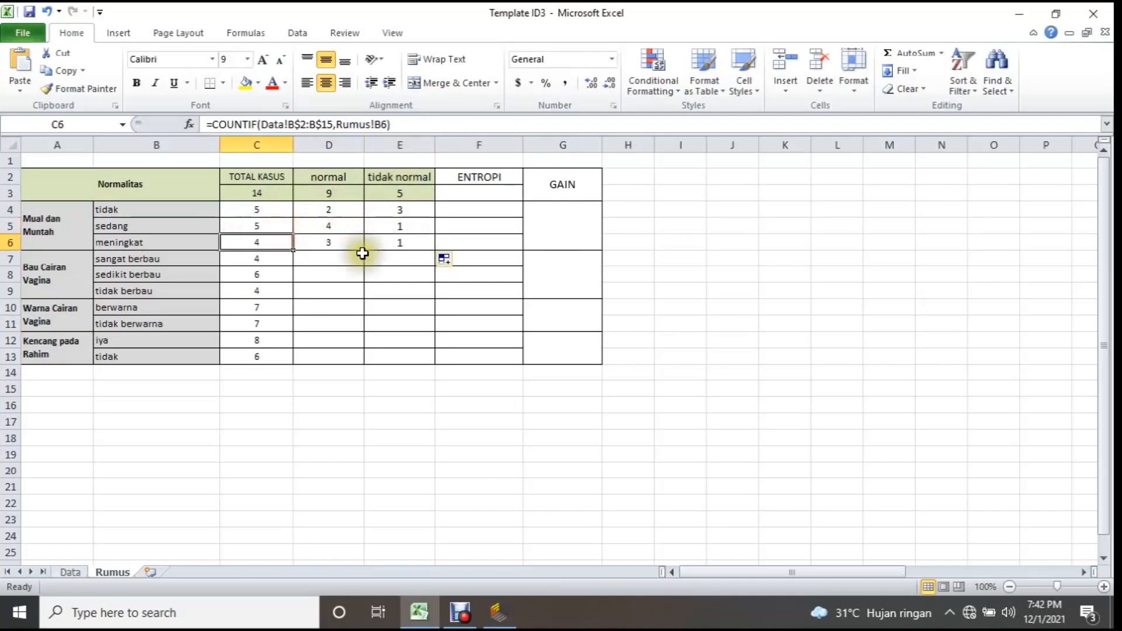
Start a COUNTIFS formula in D7 for Bau Cairan Vagina with Data!C2:C15,Rumus!B7 as its first criterion pair.
click(55, 267)
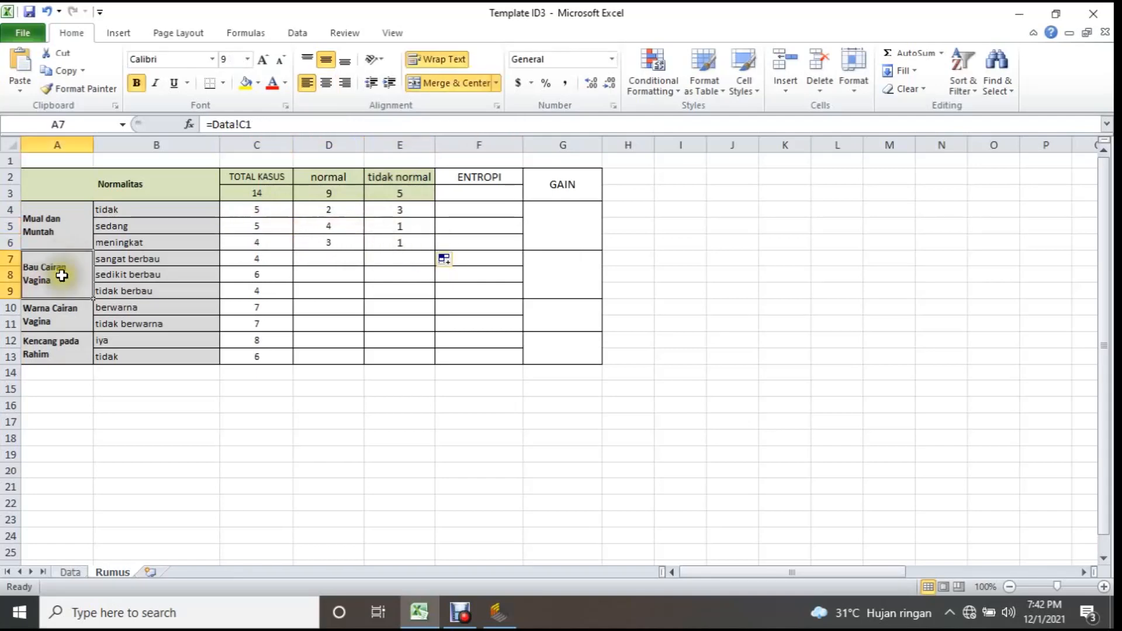
click(348, 262)
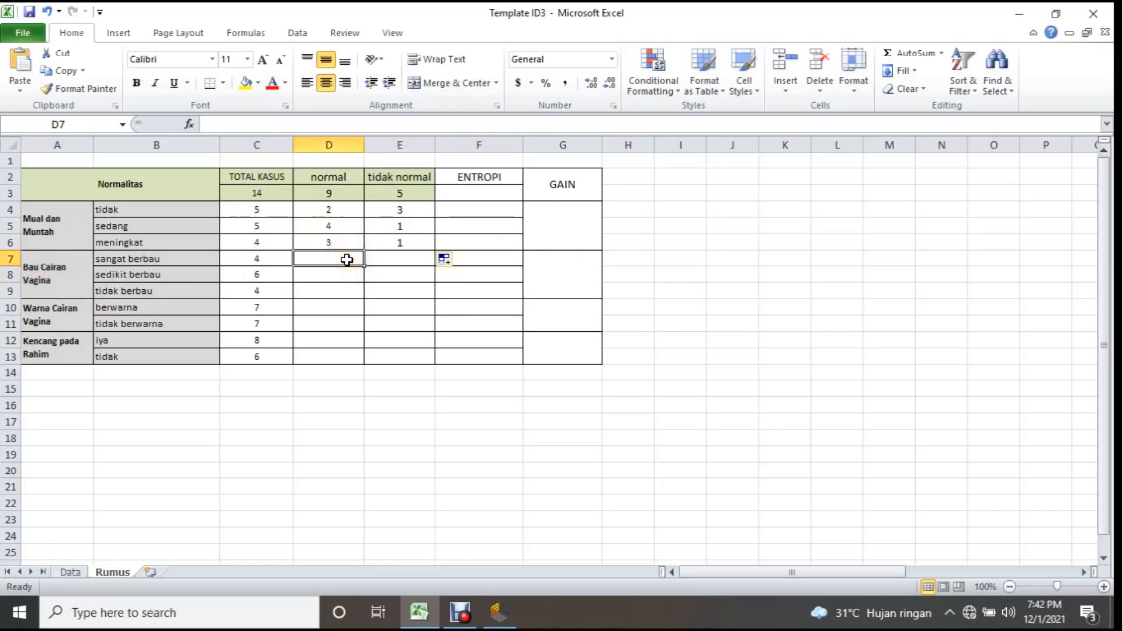
text(=count)
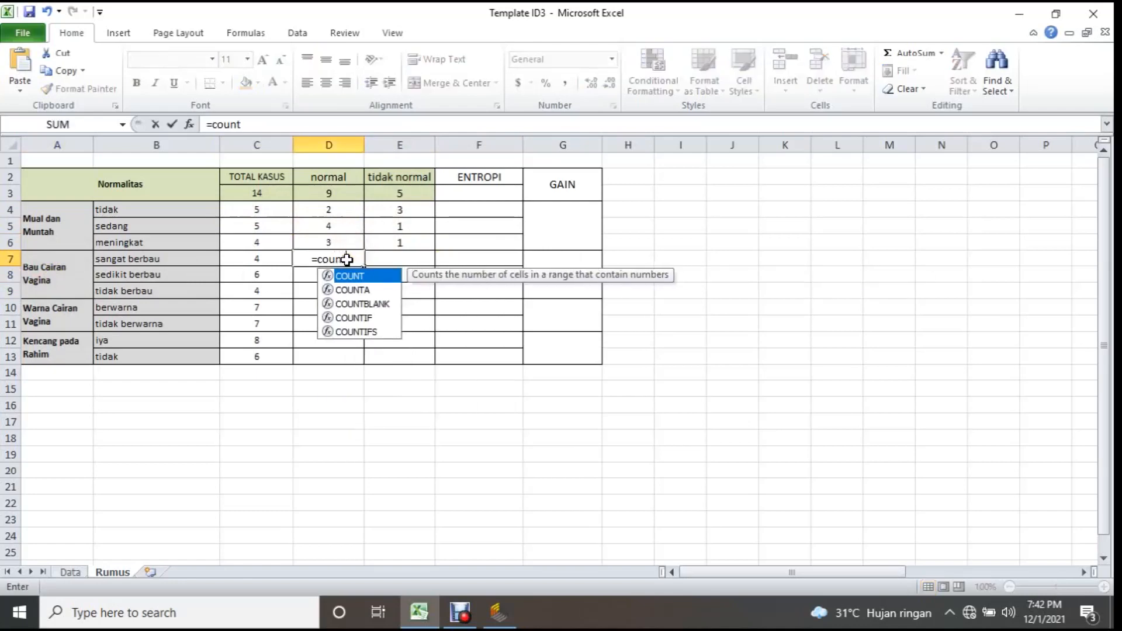
double_click(347, 332)
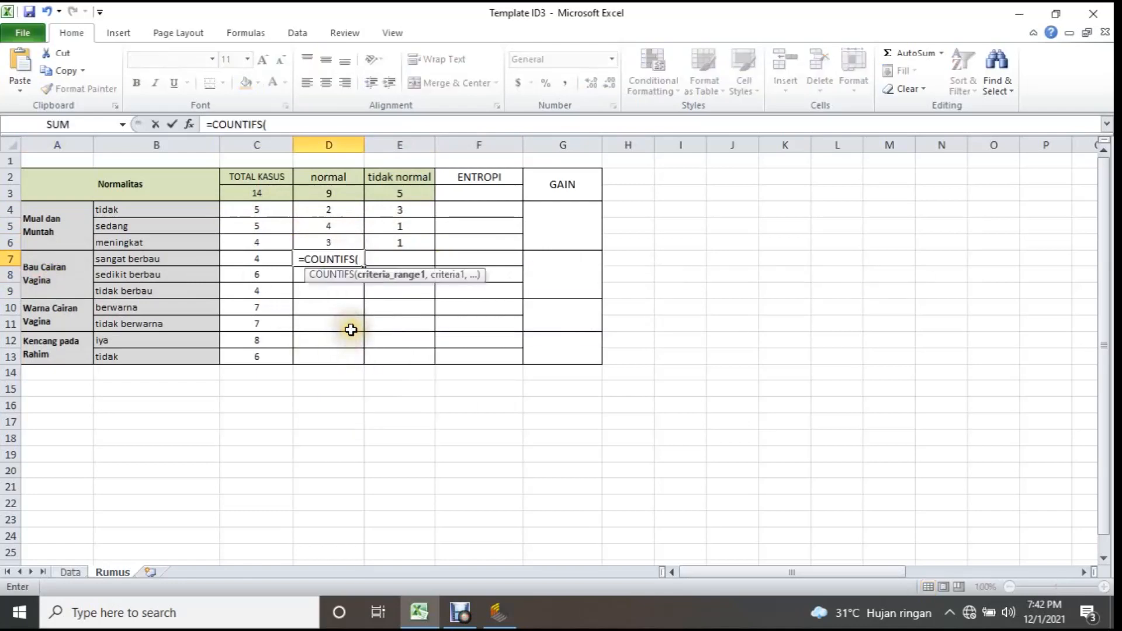
click(73, 577)
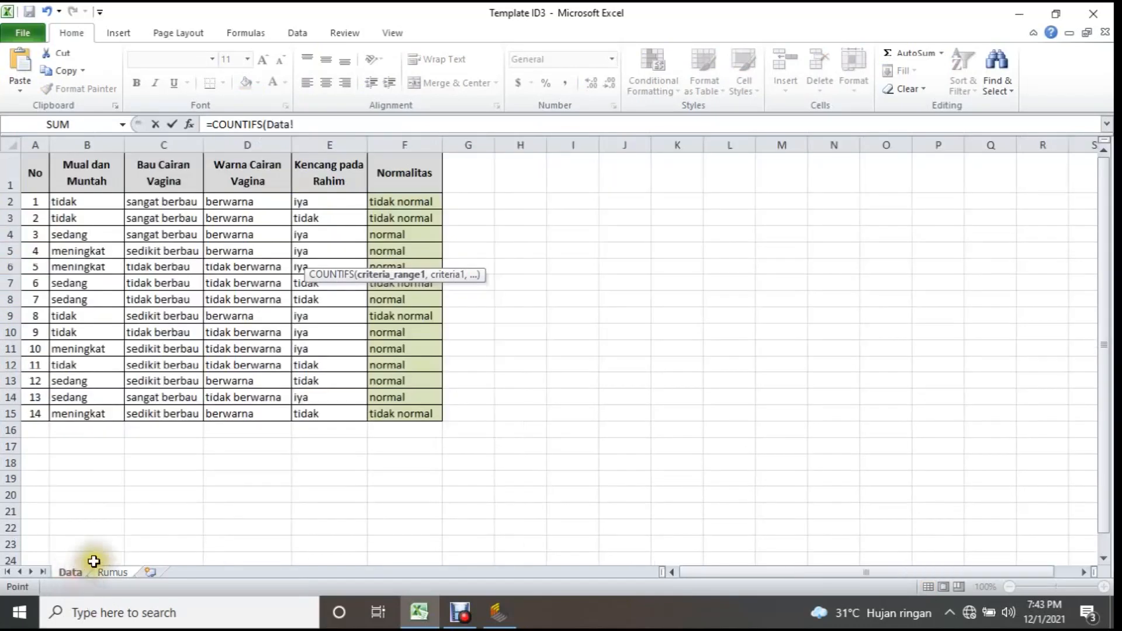
drag(164, 204, 158, 414)
text(,)
click(108, 573)
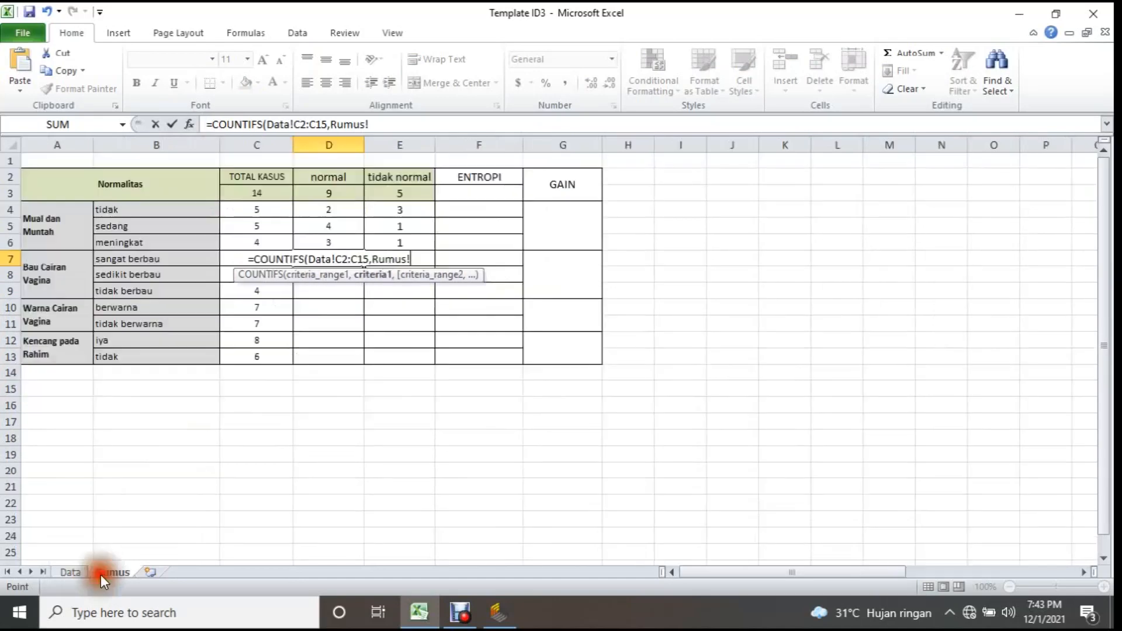
click(114, 258)
text(,)
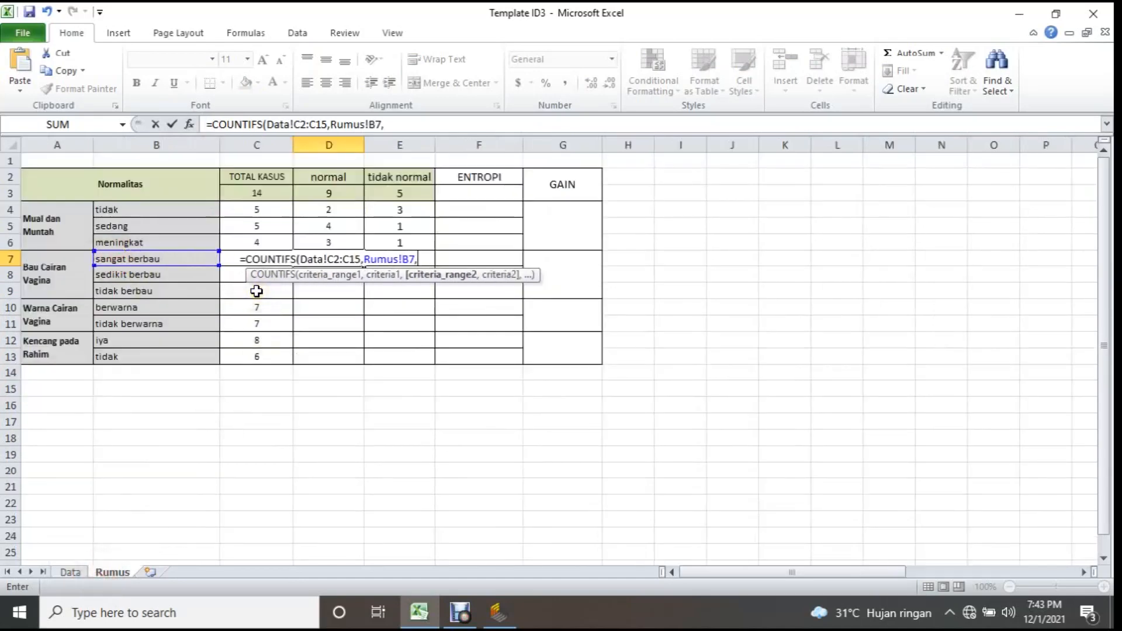
Complete D7's COUNTIFS formula with the second criterion pair Data!F2:F15,Rumus!D2 to count the normal cases.
click(73, 572)
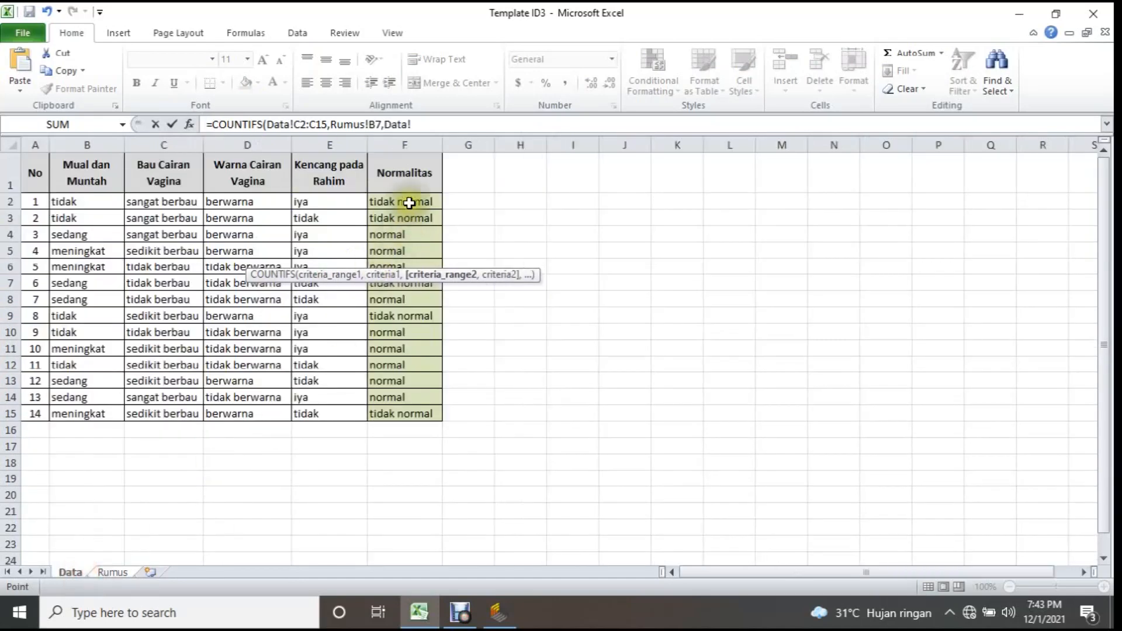
drag(409, 201, 400, 419)
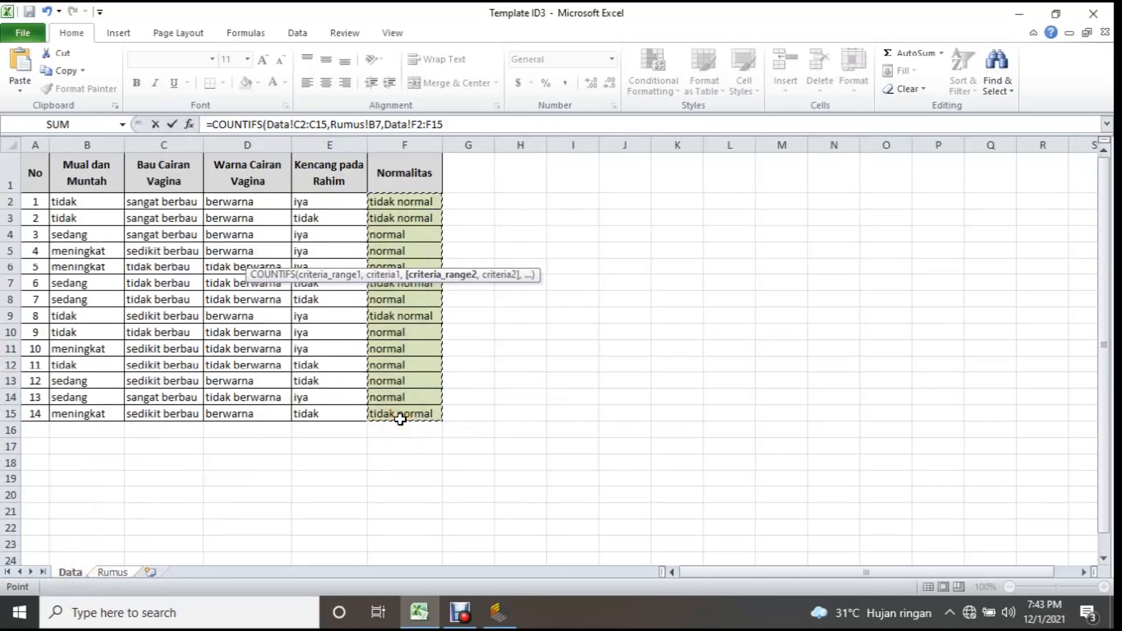
text(,)
click(113, 574)
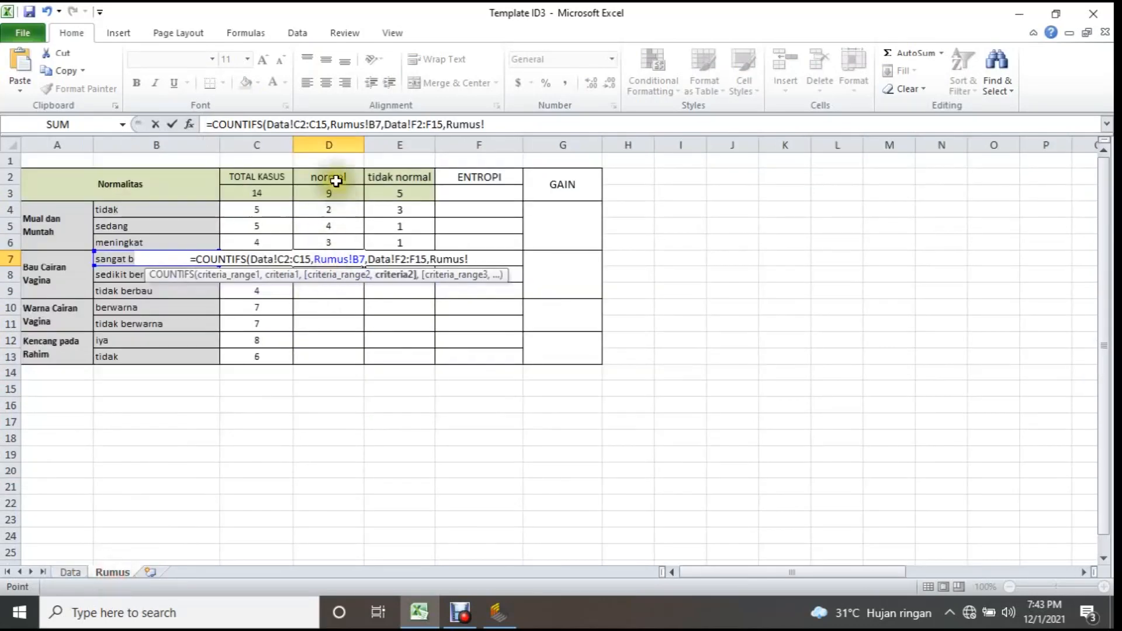
click(336, 180)
key(Return)
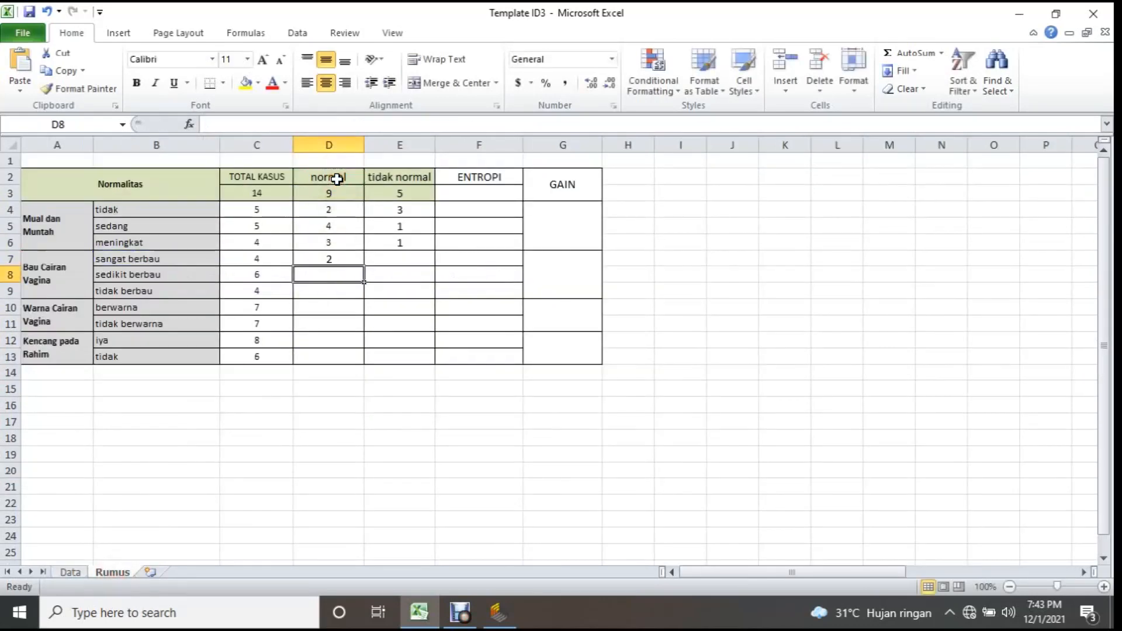
Lock the row numbers in D7's COUNTIFS formula as Data!C$2:C$15, Data!F$2:F$15 and Rumus!D$2, and fill it down to D9.
click(328, 258)
click(307, 124)
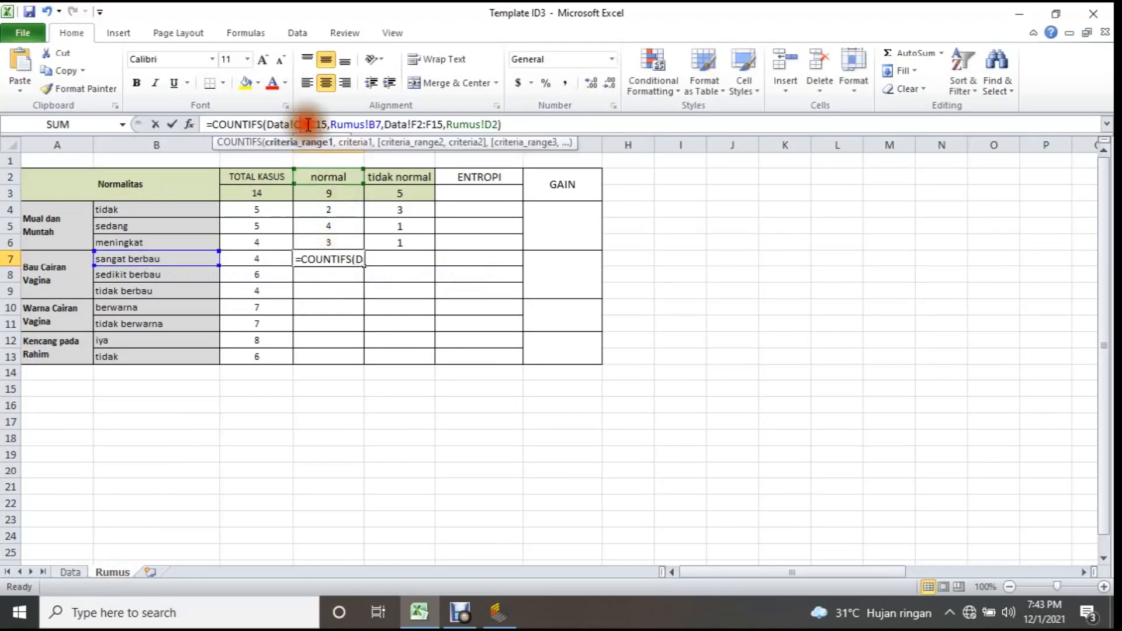
text($)
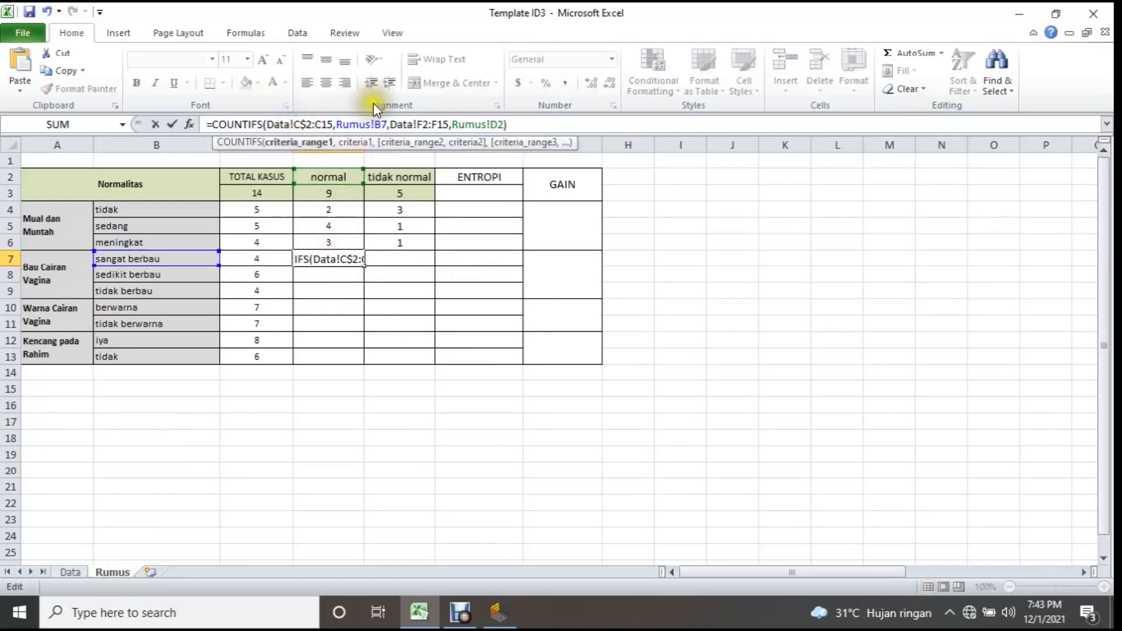
click(325, 124)
text($)
click(435, 124)
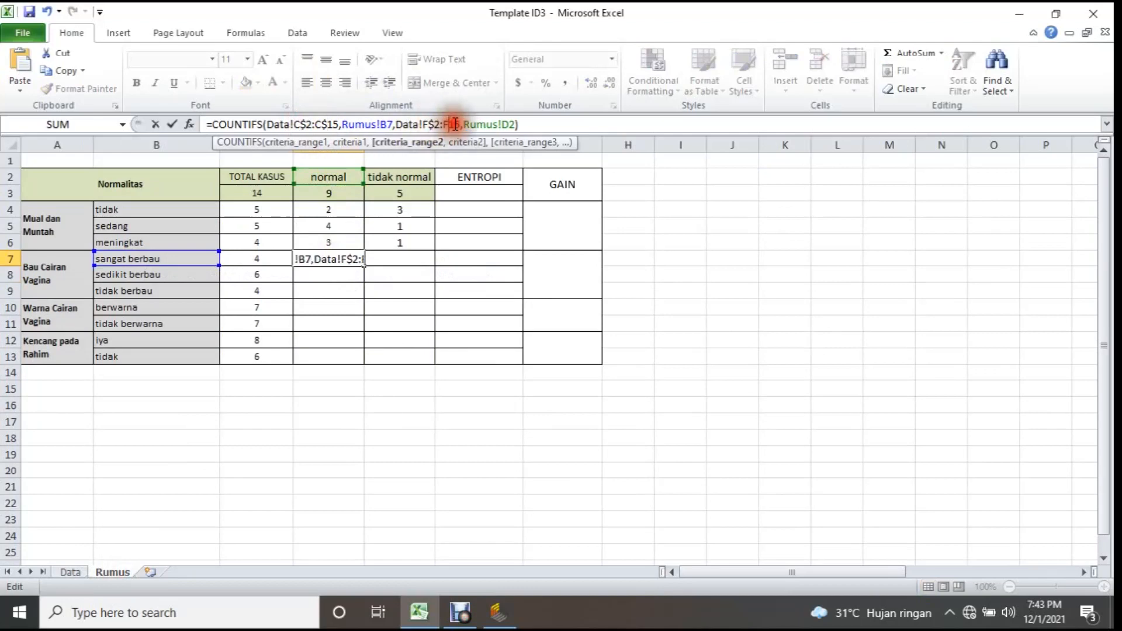
click(454, 124)
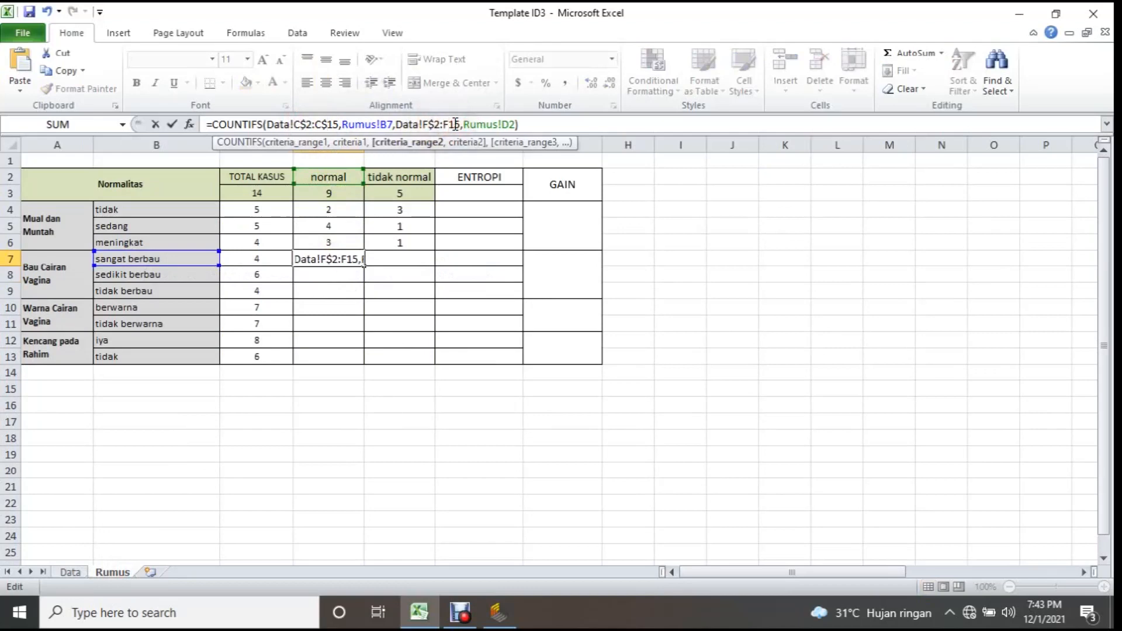
click(514, 124)
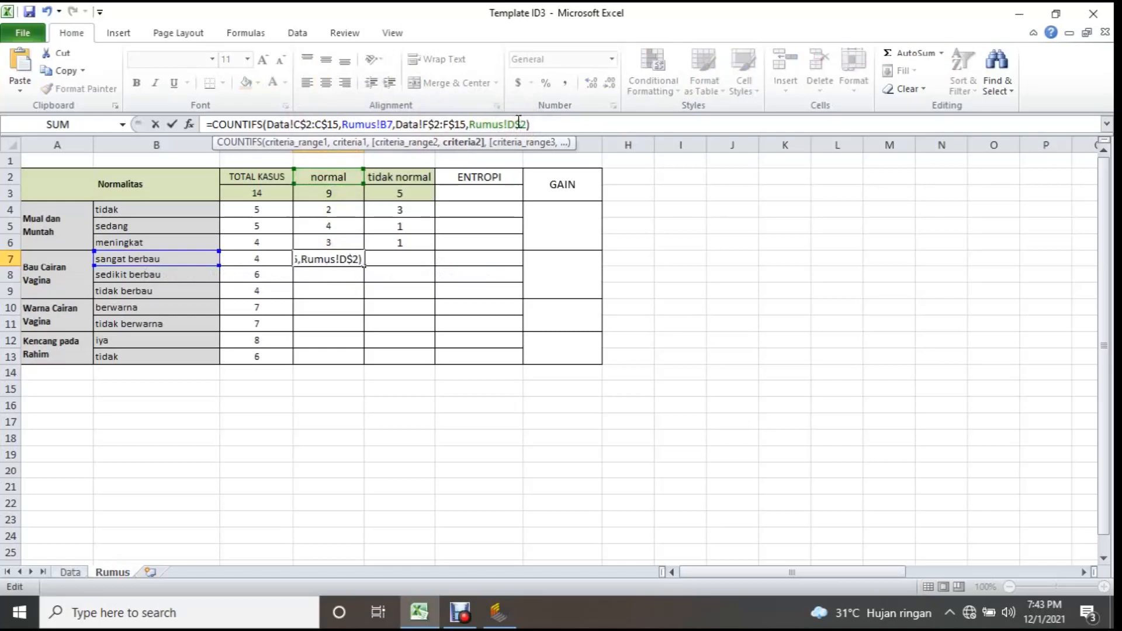
text($)
key(Return)
click(336, 257)
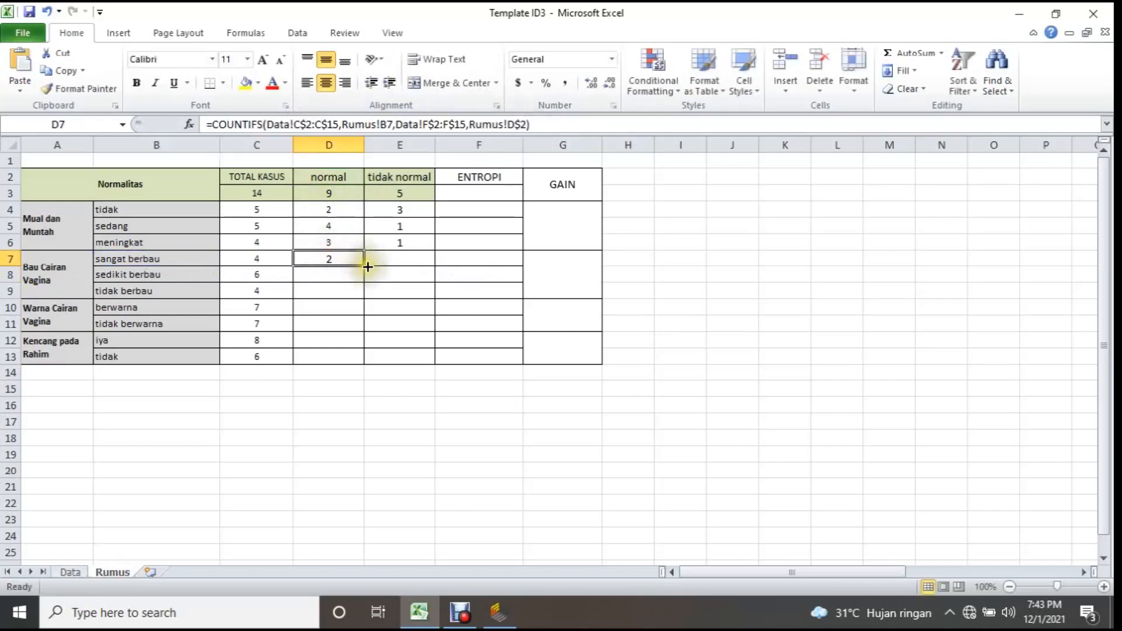
drag(368, 266, 368, 292)
Build a COUNTIFS formula in E7 for the tidak normal cases of sangat berbau, matching the Normalitas data against Rumus!E2.
click(400, 257)
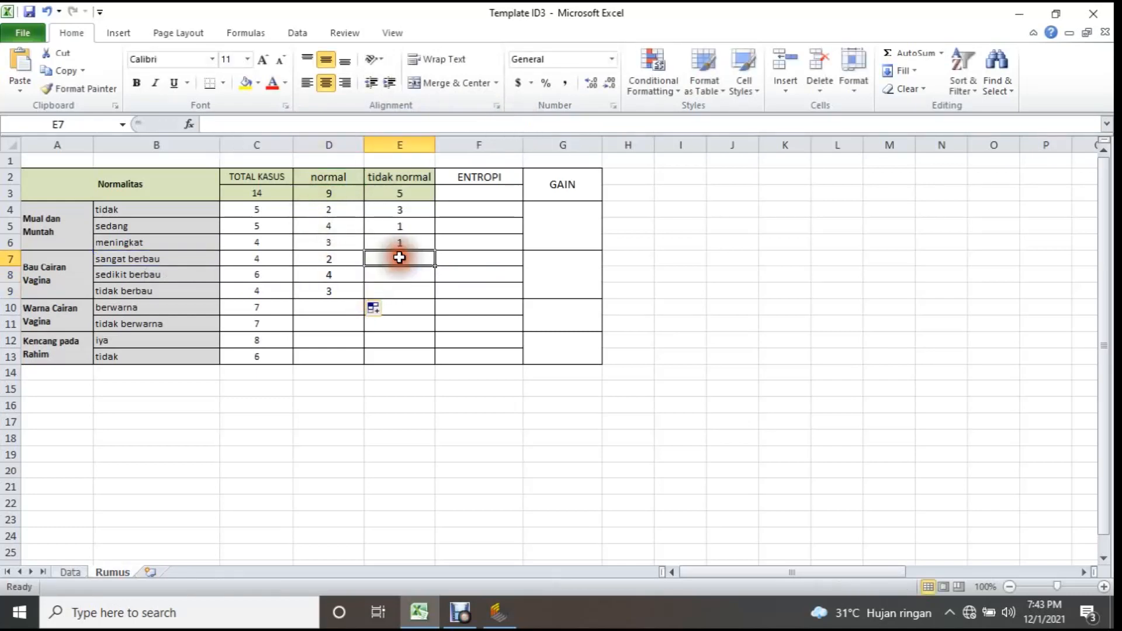
text(=)
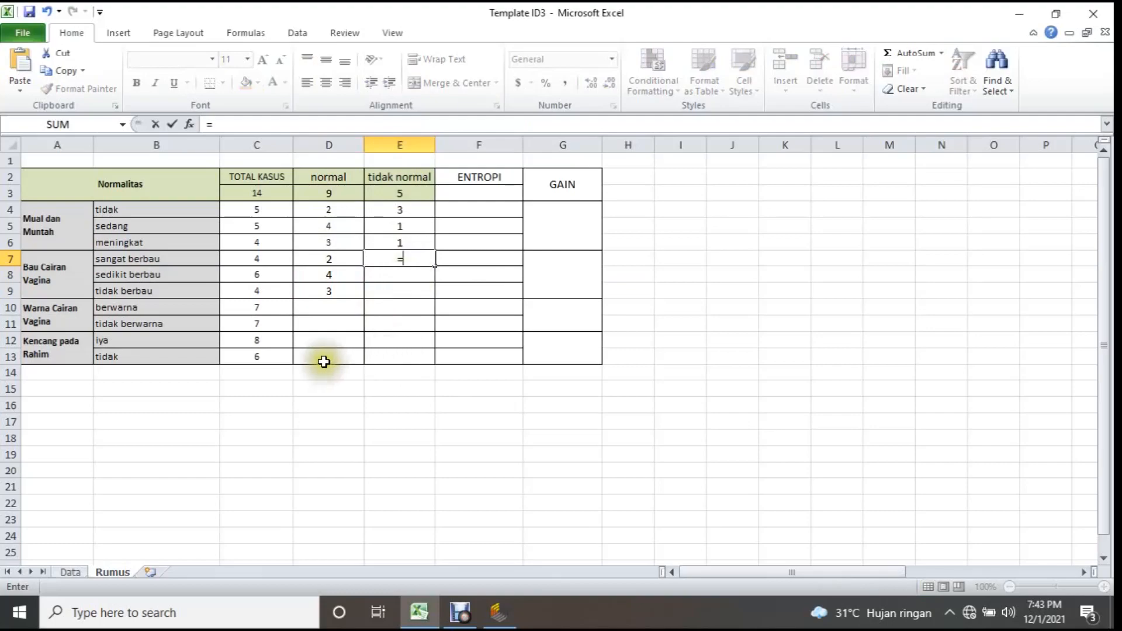
text(co)
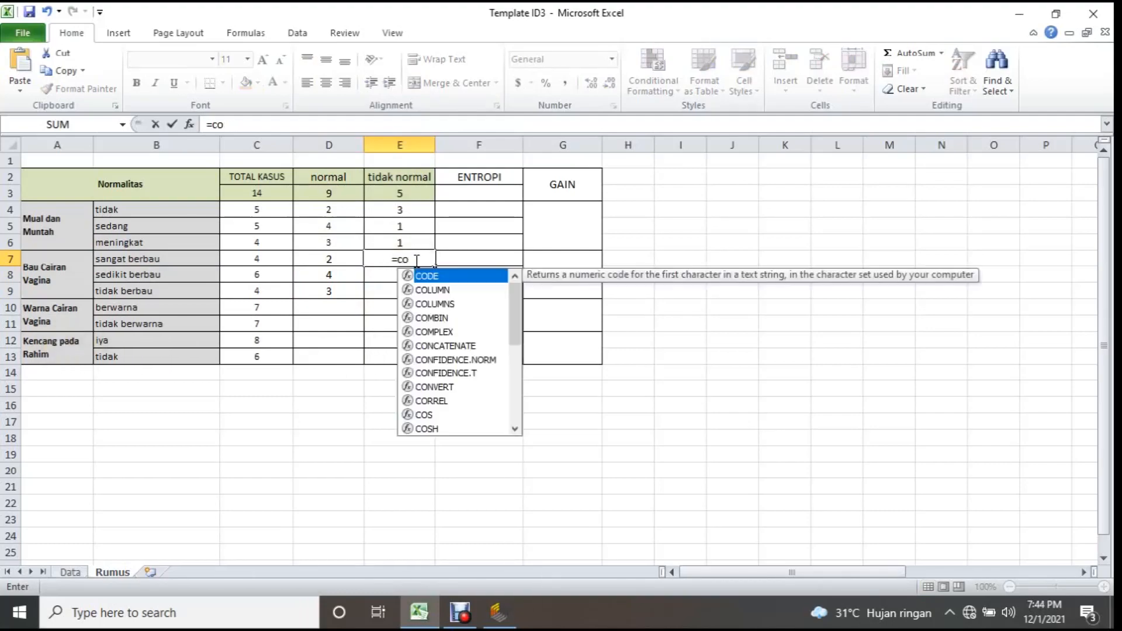
text(untifs()
click(69, 572)
drag(398, 200, 384, 413)
click(113, 573)
click(400, 178)
Count Warna Cairan Vagina's berwarna cases per Normalitas class with COUNTIFS in row 10, using Data!D2:D15,Rumus!B10 and Data!F2:F15.
click(258, 125)
text(=countifs()
click(69, 573)
drag(403, 200, 405, 416)
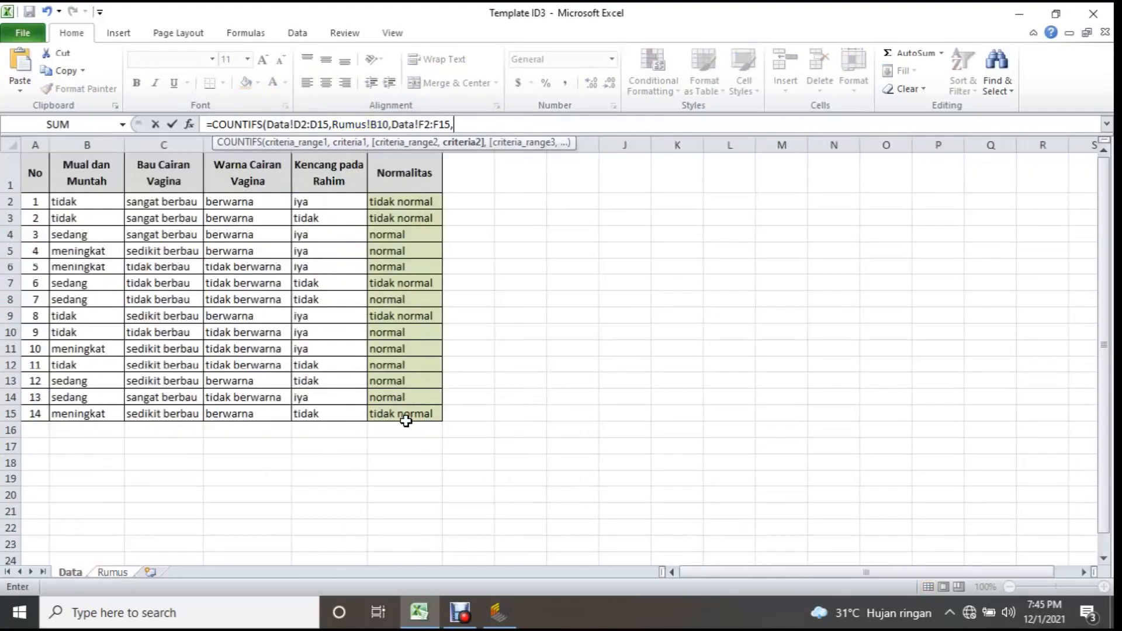
click(113, 573)
click(412, 307)
click(406, 176)
Build a COUNTIFS formula in D12 with Data!E2:E15,Rumus!B12 and Data!F2:F15,Rumus!D2 to count Kencang pada Rahim's normal cases.
click(341, 339)
text(=cout)
key(BackSpace)
text(ntifs()
click(70, 572)
drag(328, 200, 328, 413)
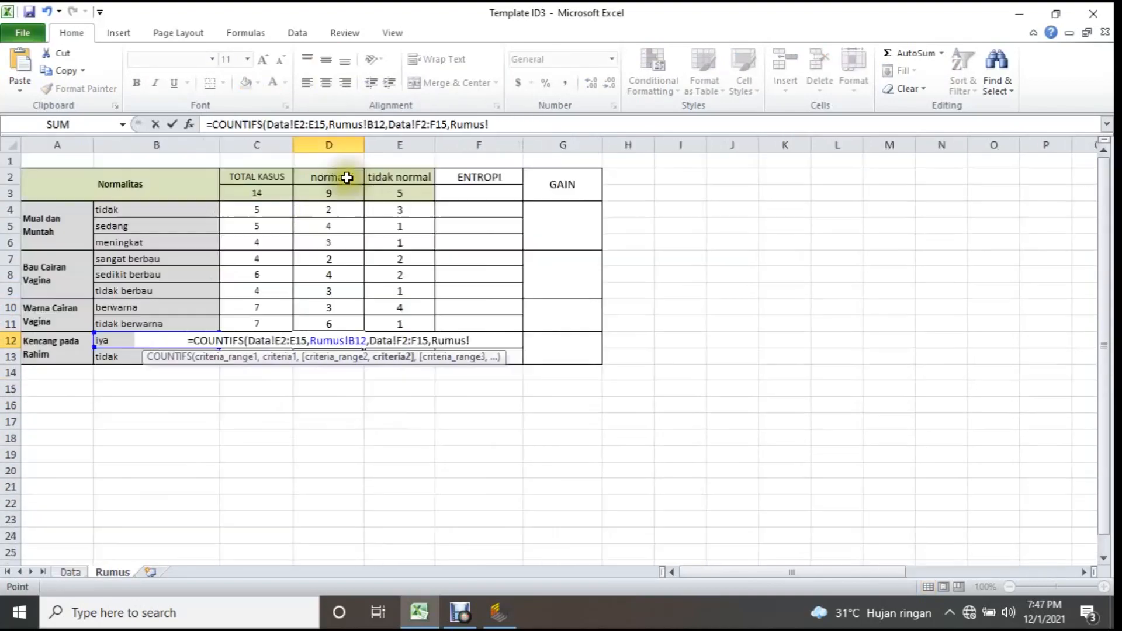
click(346, 176)
Finish the tidak normal count in E12 for Kencang pada Rahim and fill its formula down to E13.
drag(153, 200, 153, 410)
drag(391, 218, 398, 413)
drag(435, 349, 436, 361)
click(430, 371)
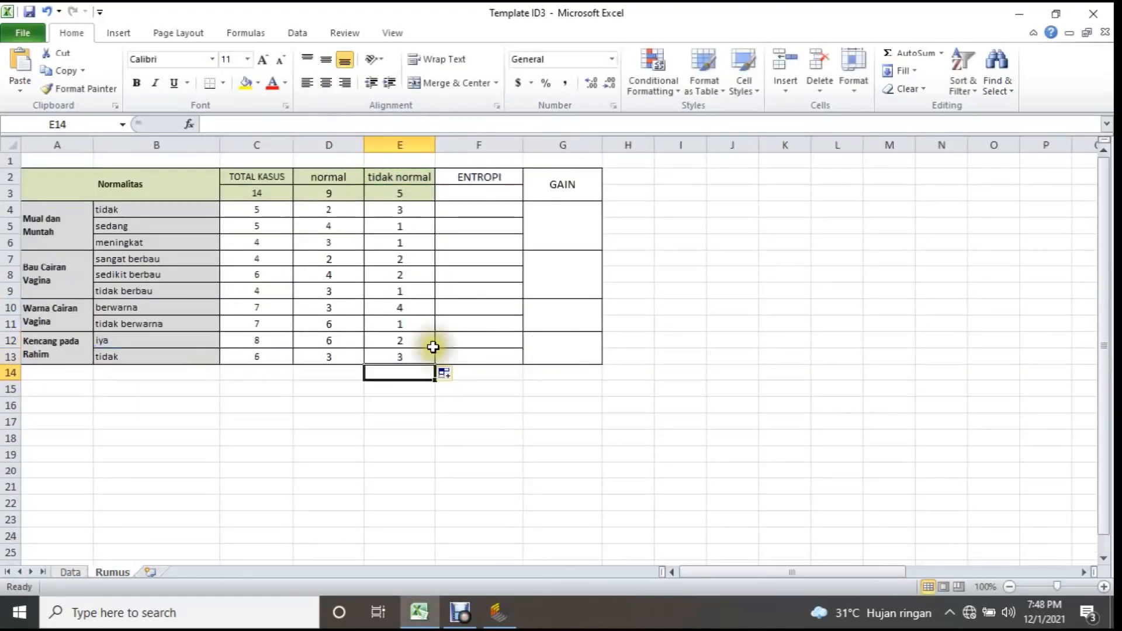
Compare the total cases with the normal and tidak normal counts of the attribute values, including tidak berbau in row 9.
click(251, 212)
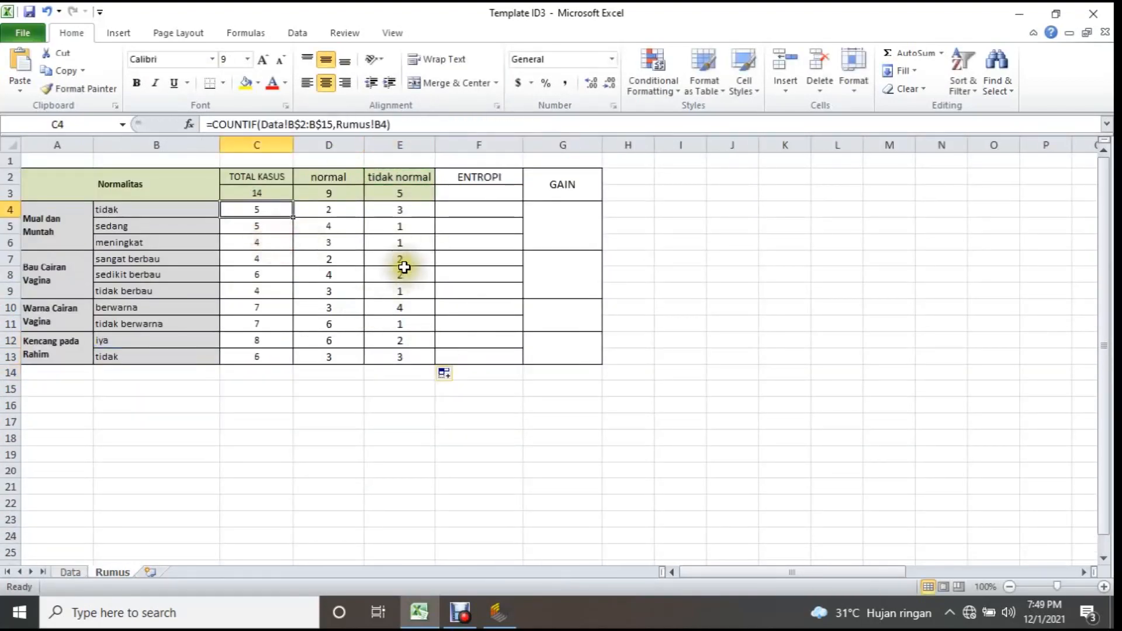
drag(334, 293, 400, 291)
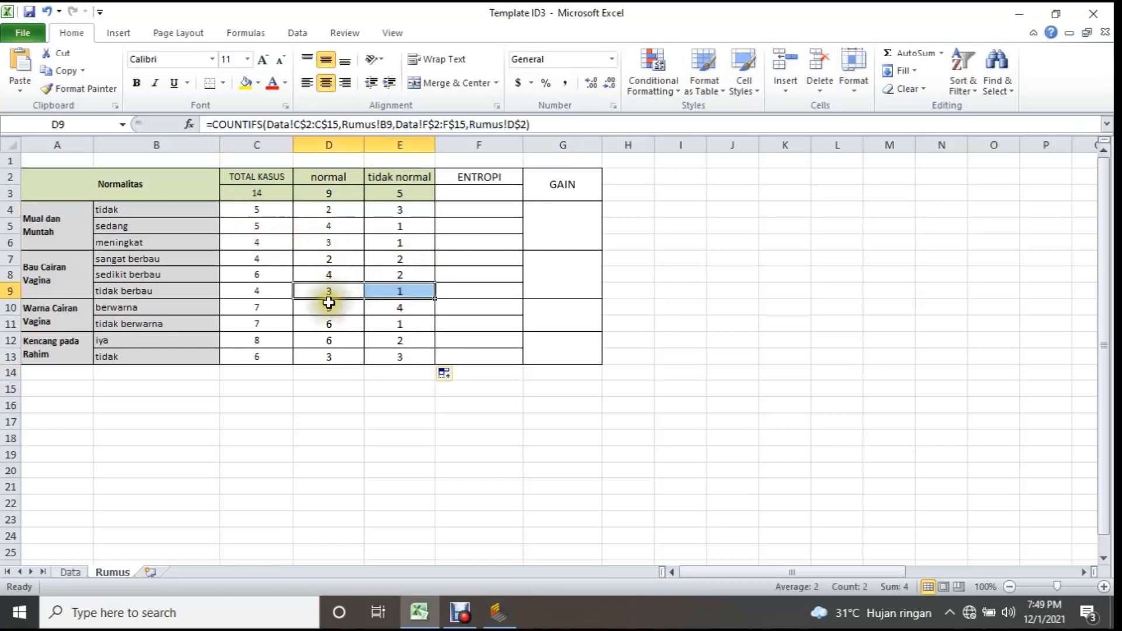
click(470, 192)
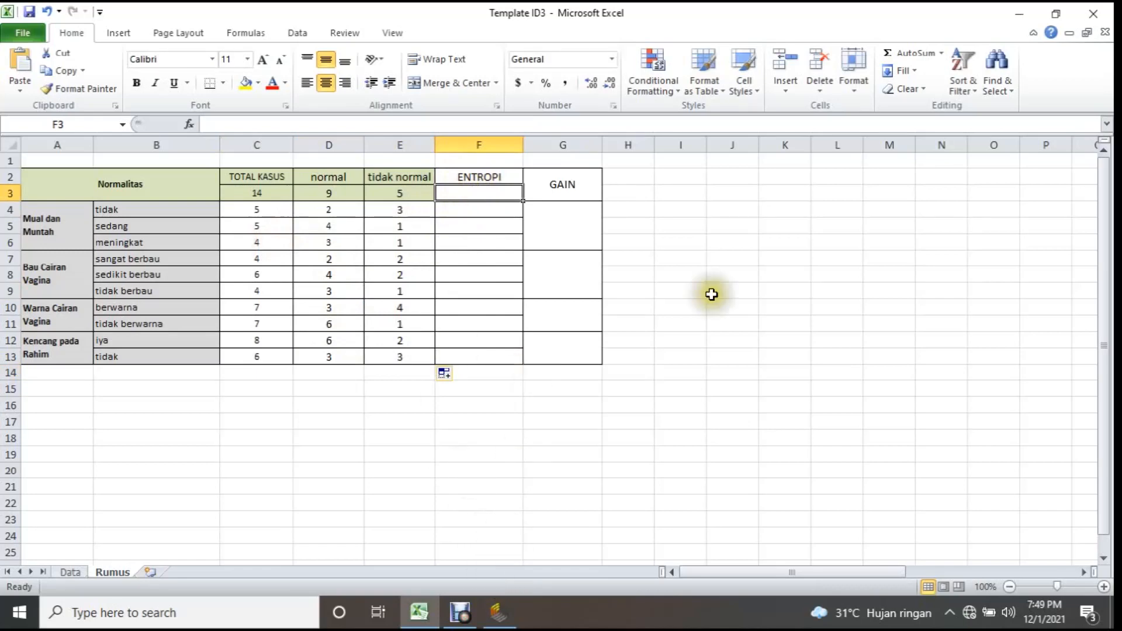
Switch to Chrome, look up the Entropy and Gain formulas on page 5 of 189-562-2-PB.pdf, and close the browser.
click(533, 608)
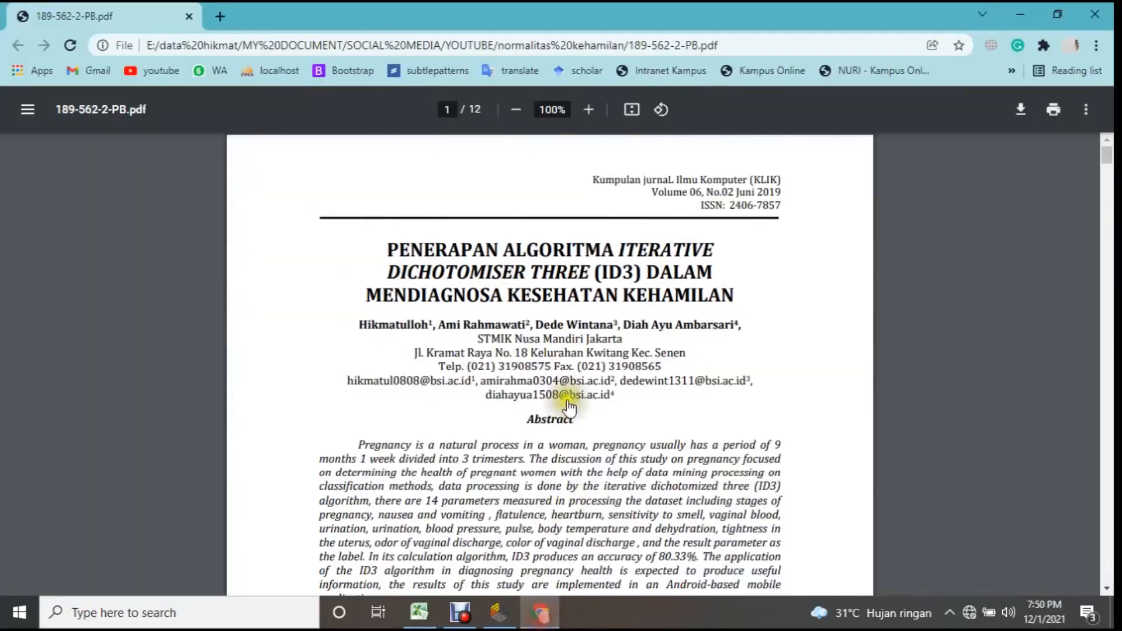
scroll(536, 275, down, 20)
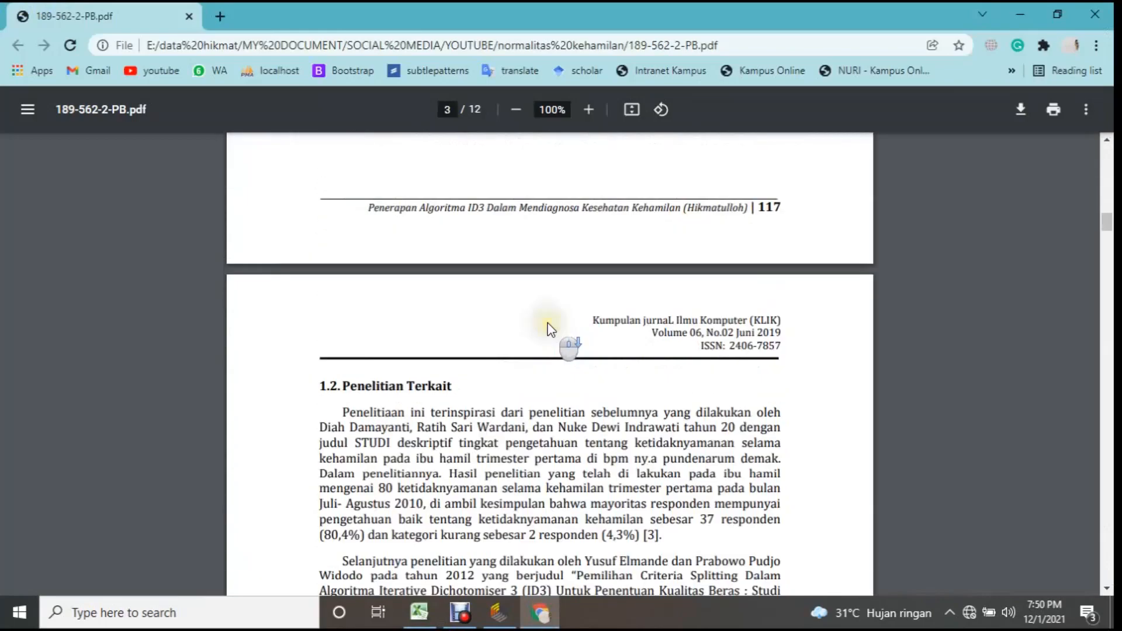
scroll(549, 329, down, 10)
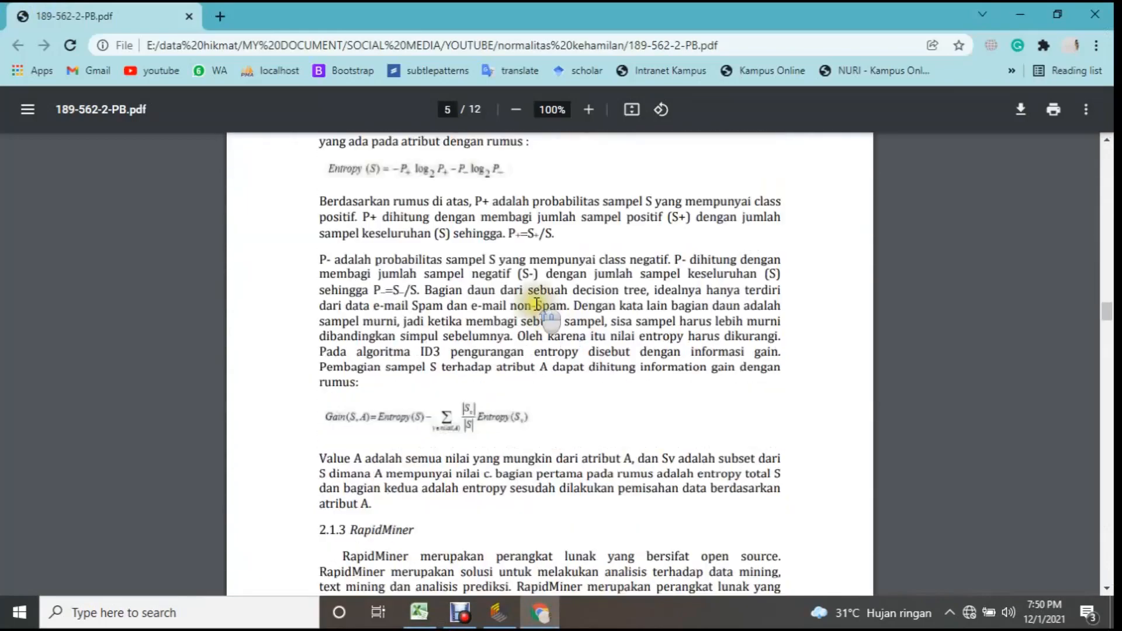
scroll(534, 295, up, 3)
scroll(311, 226, down, 3)
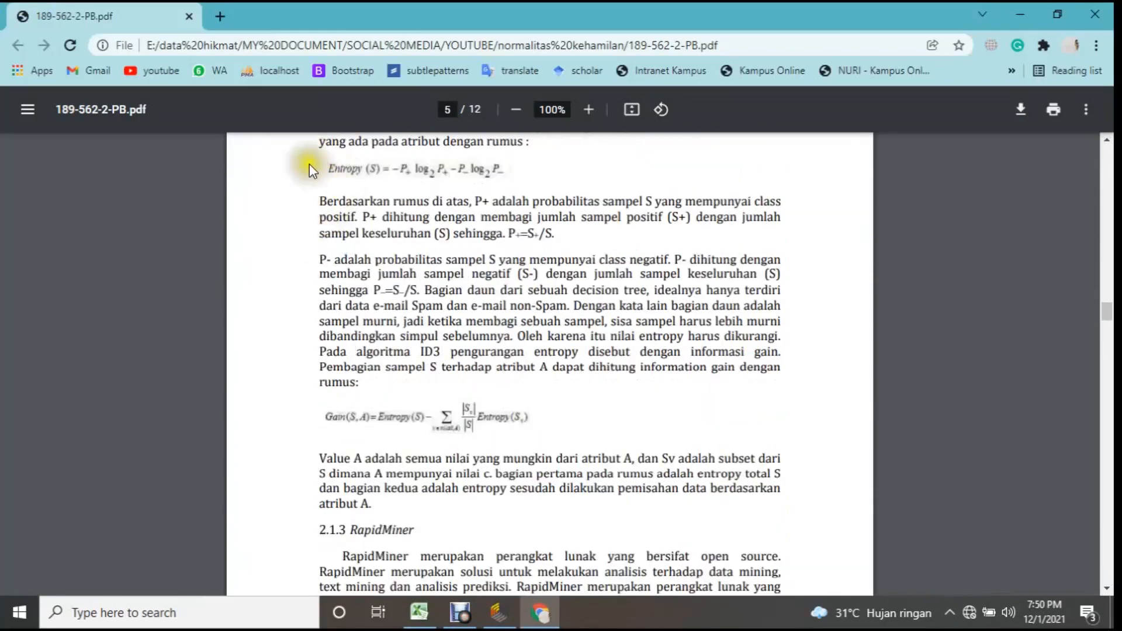
click(1095, 14)
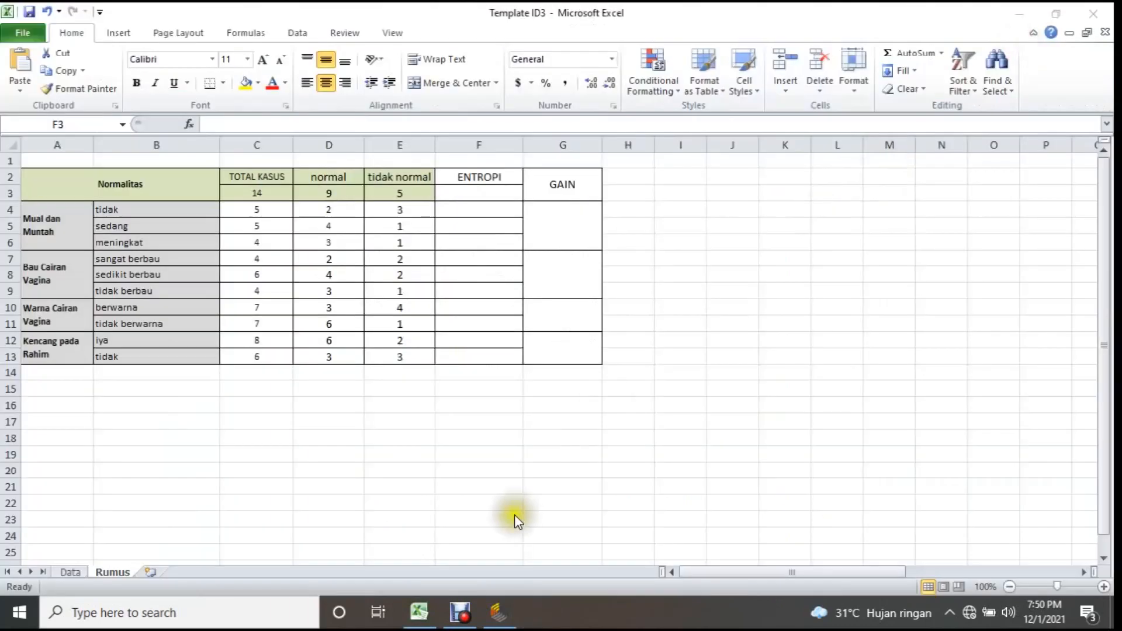
Paste the image of the paper's Entropy and Gain formulas into the Rumus sheet and place it beside the GAIN column.
click(685, 183)
key(ctrl+v)
drag(726, 230, 694, 234)
click(733, 471)
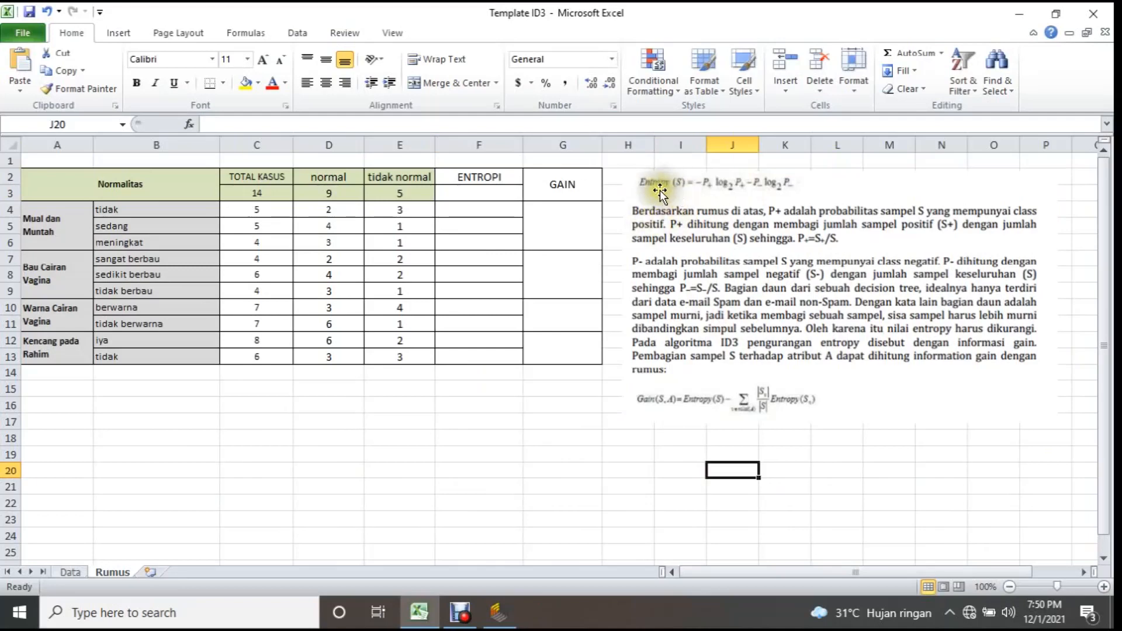
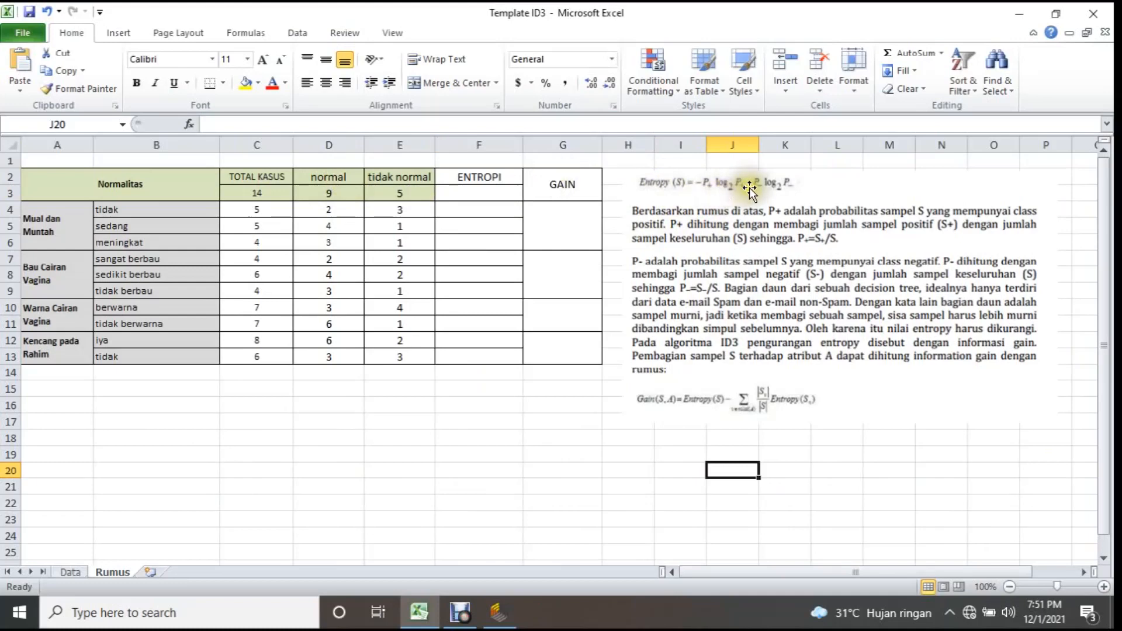
Begin the overall entropy formula in F3 with the normal proportion, =-(D3/C3.
click(790, 186)
click(754, 457)
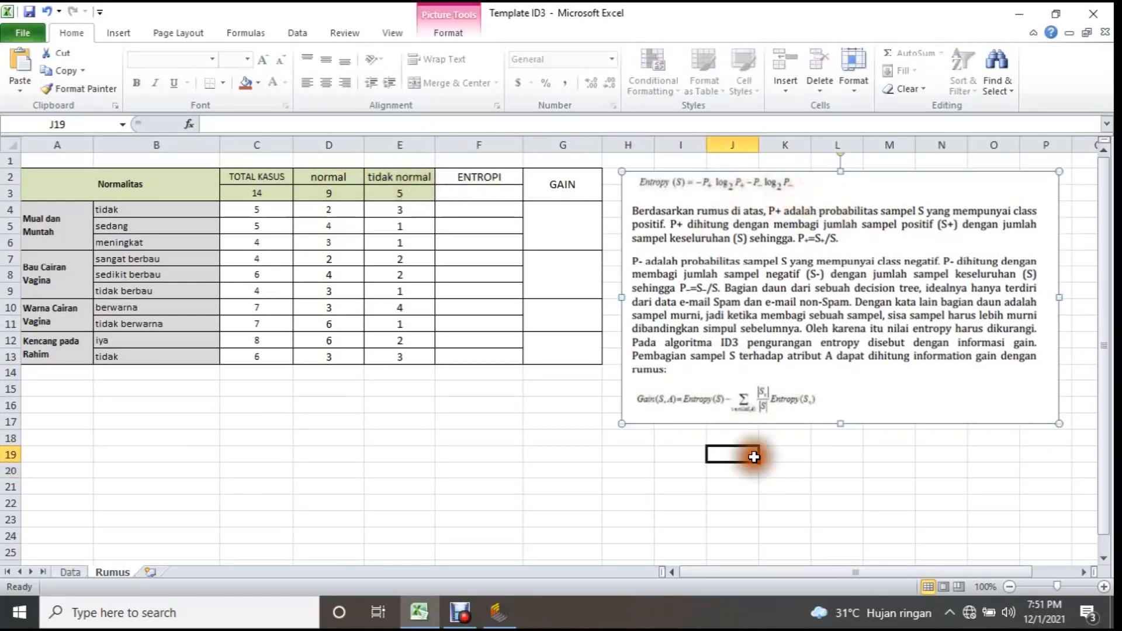
click(488, 194)
text(=)
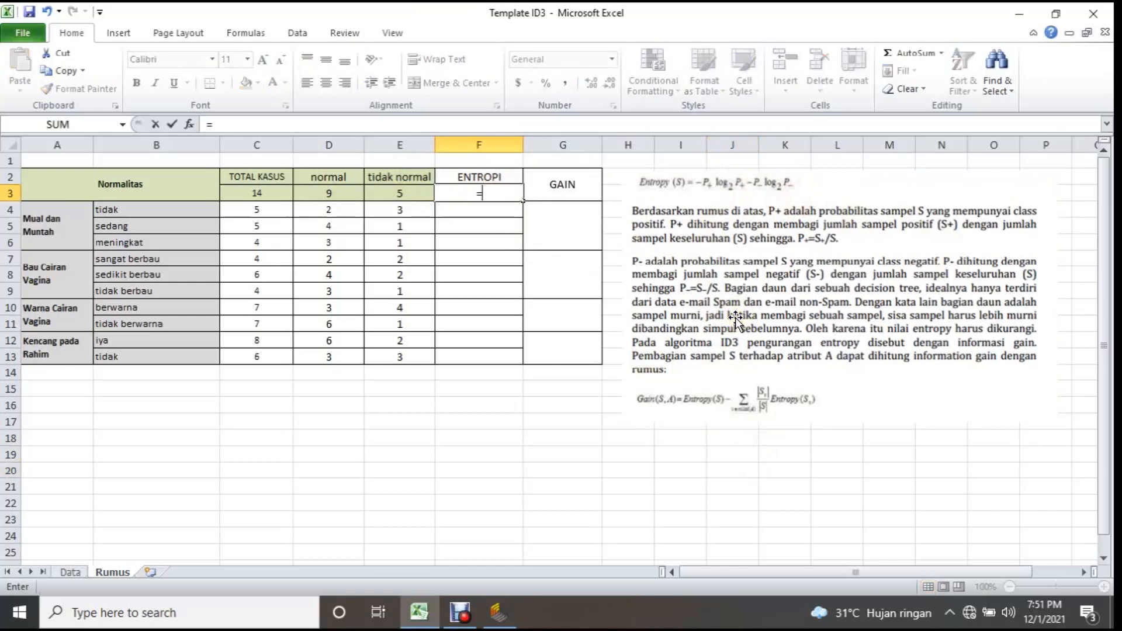
text(-()
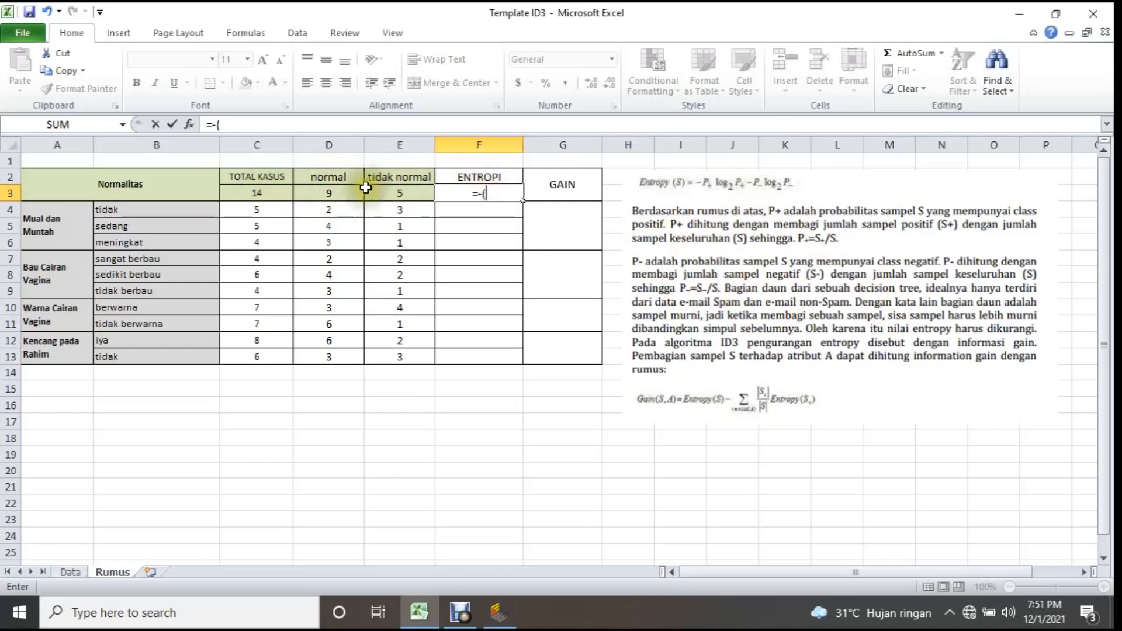
click(330, 192)
text(/)
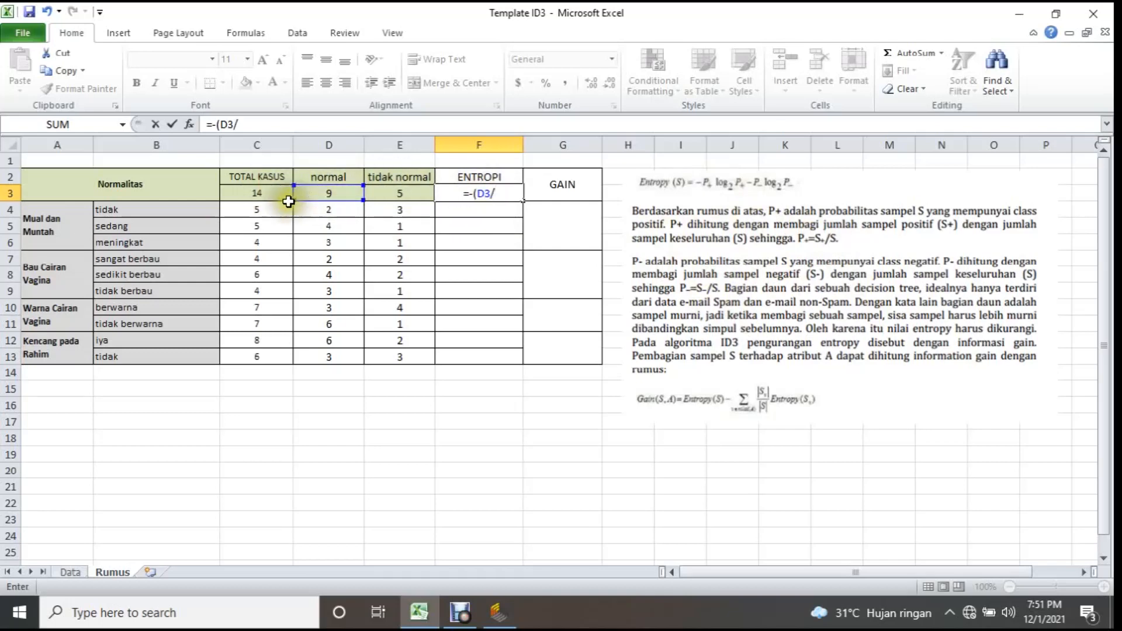
click(261, 194)
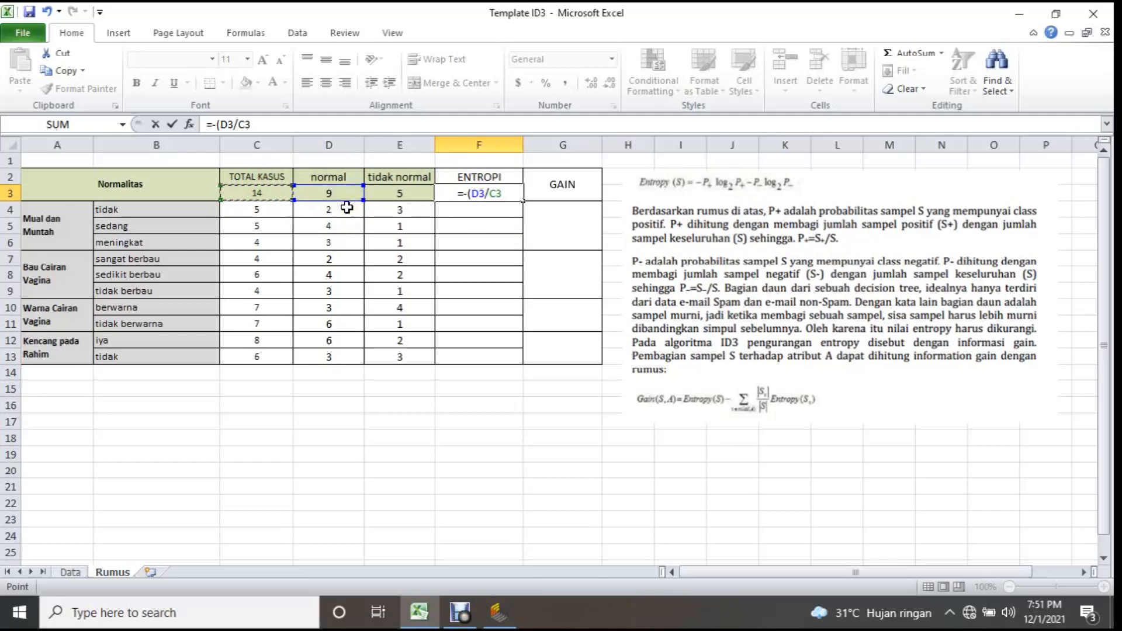
Multiply the normal proportion by IMLOG2(D3/C3) in the F3 formula and close the first term's brackets.
text(*imlog)
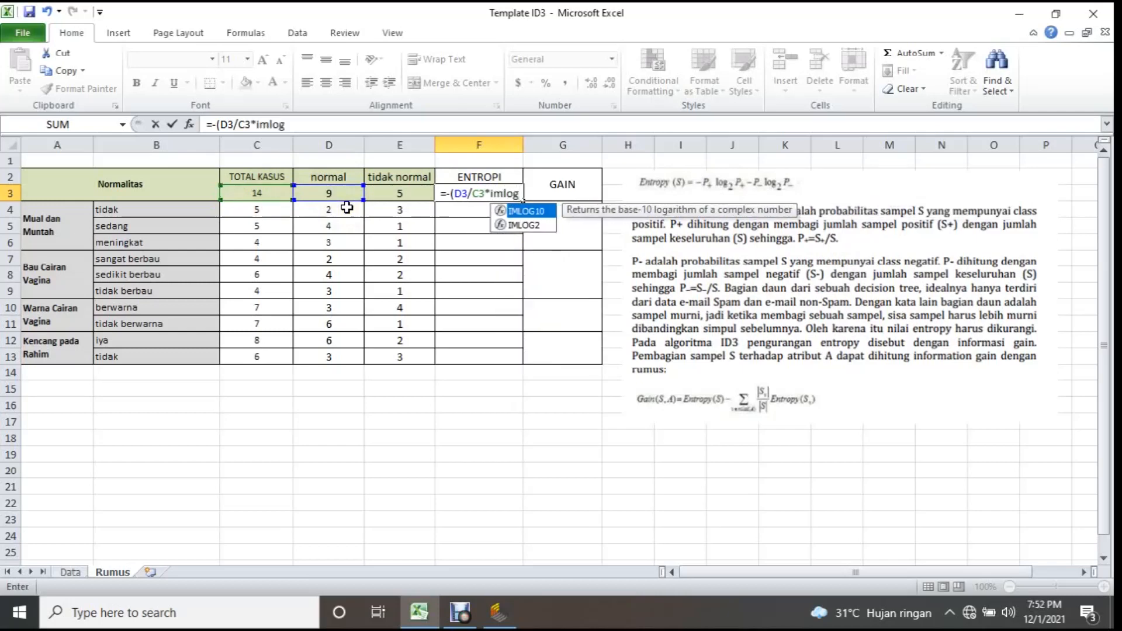
double_click(524, 225)
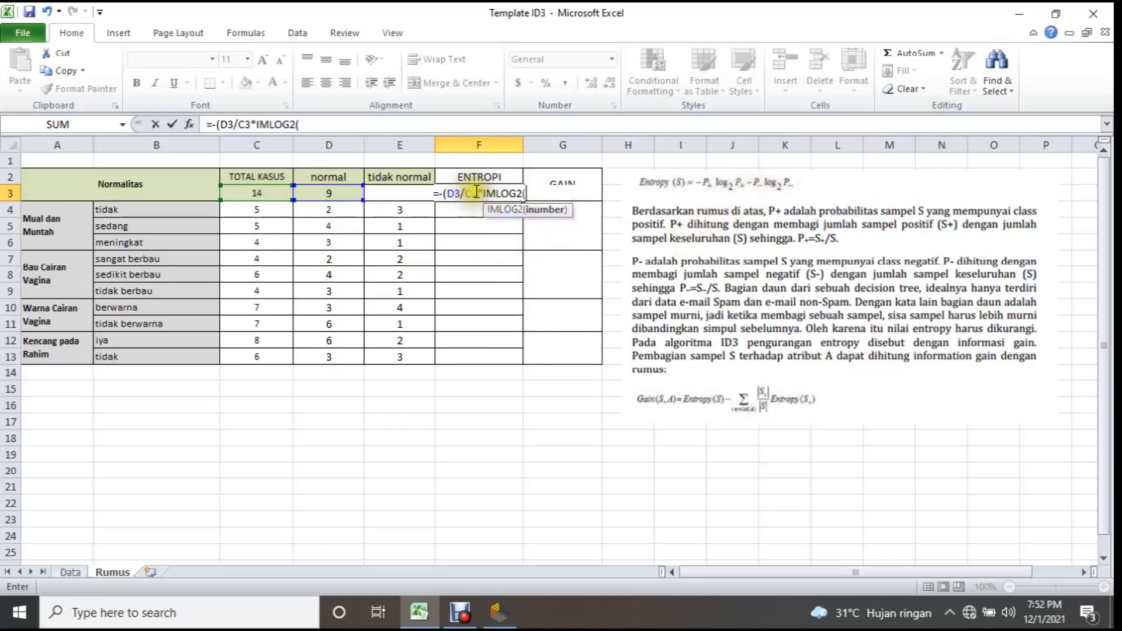
click(331, 193)
text(/)
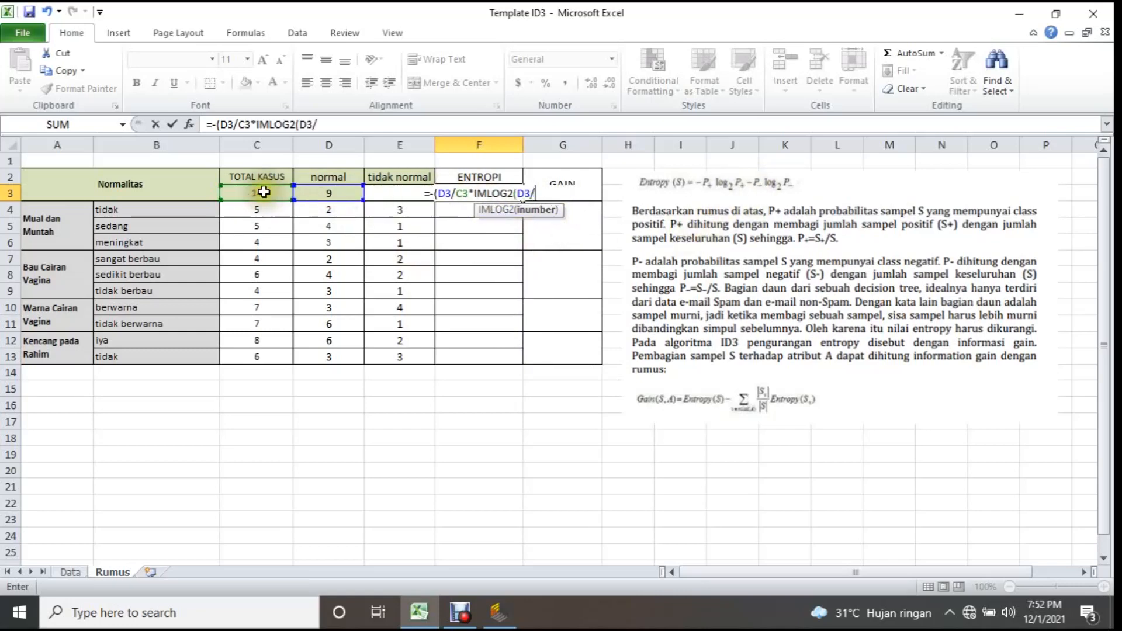
click(263, 192)
text())
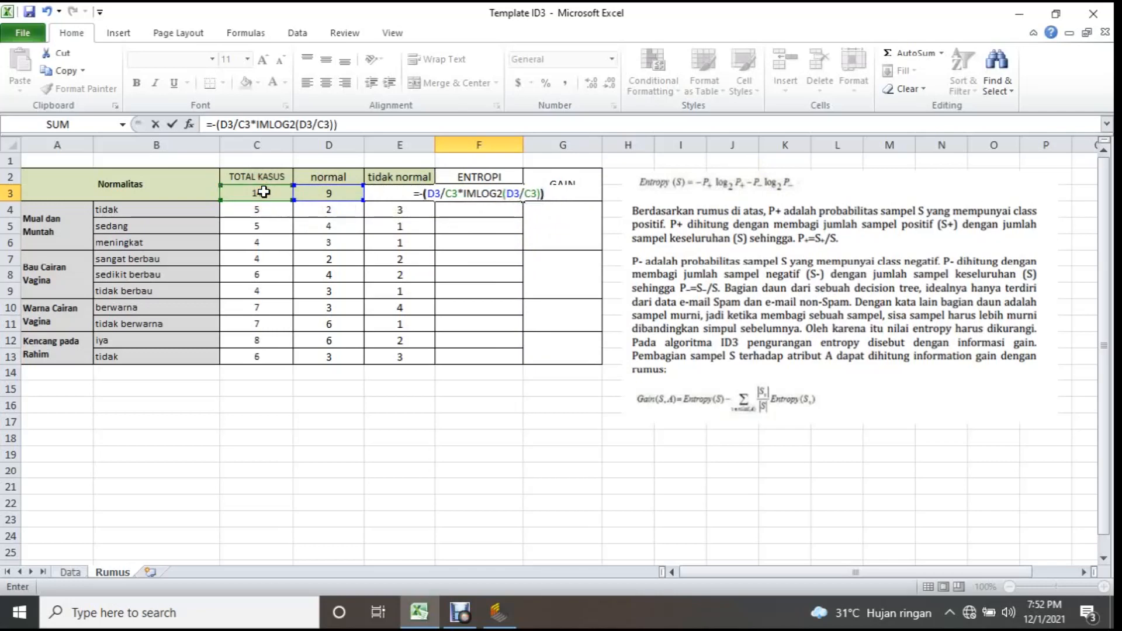
text()-)
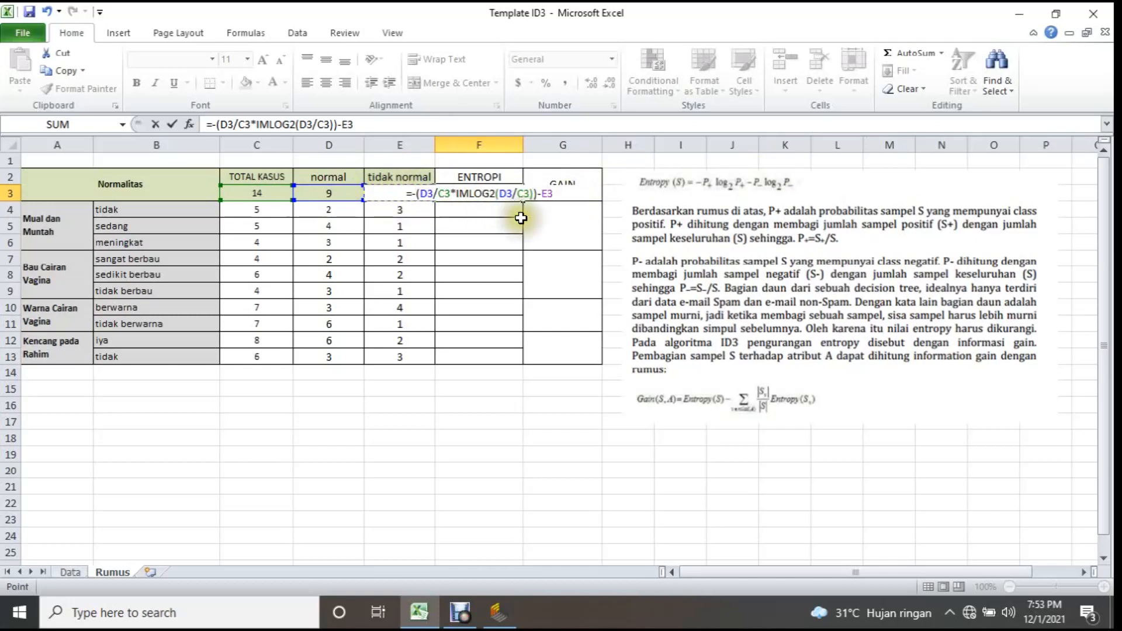
Continue the F3 entropy formula by subtracting the tidak normal proportion, -(E3/C3), followed by a multiplication sign.
key(Left)
click(550, 193)
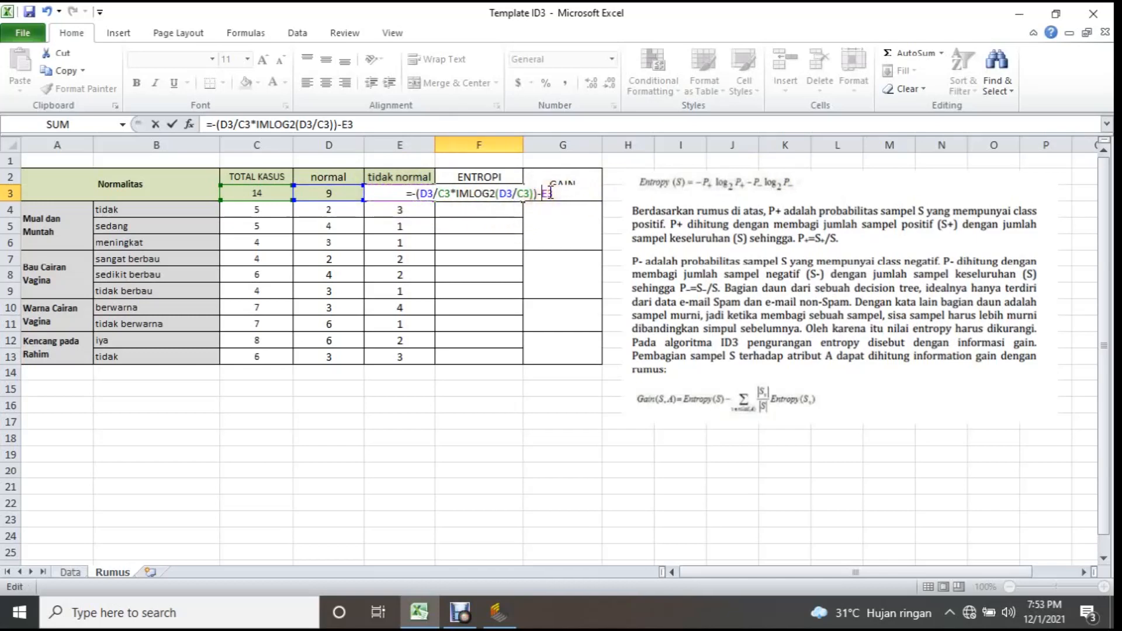
key(Left)
key(Left)
text(()
click(565, 193)
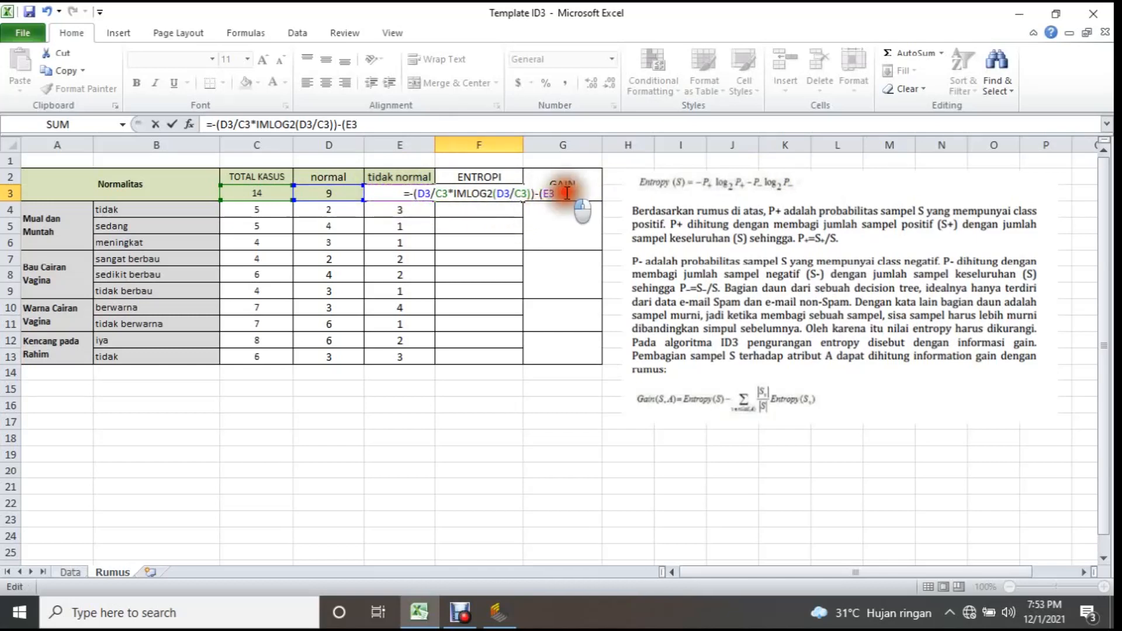
text(/)
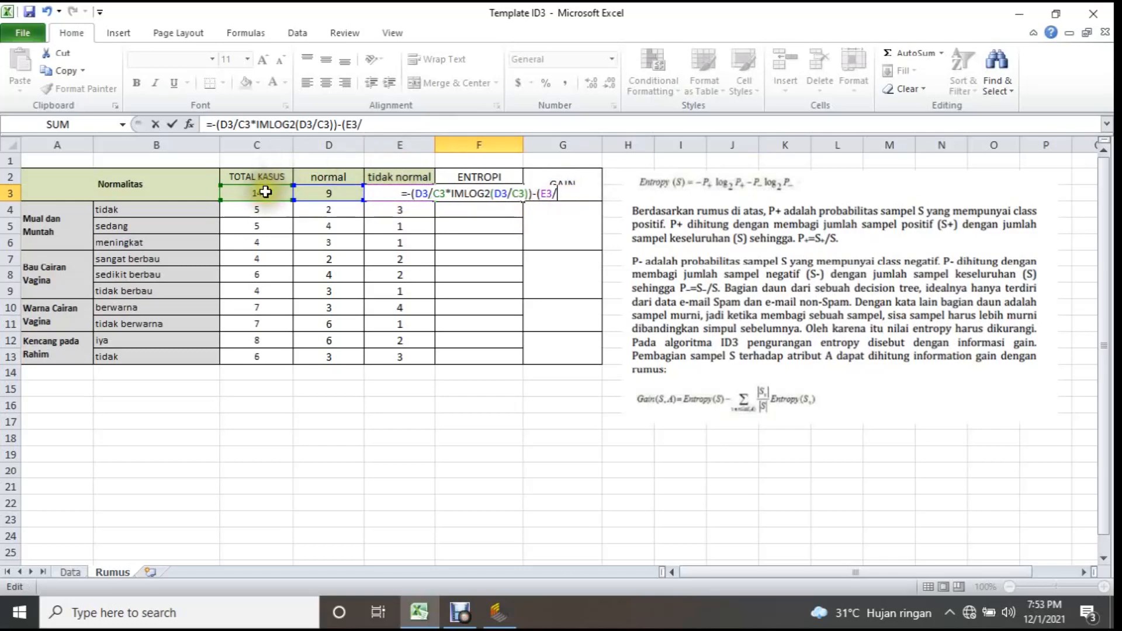
click(275, 193)
text()*)
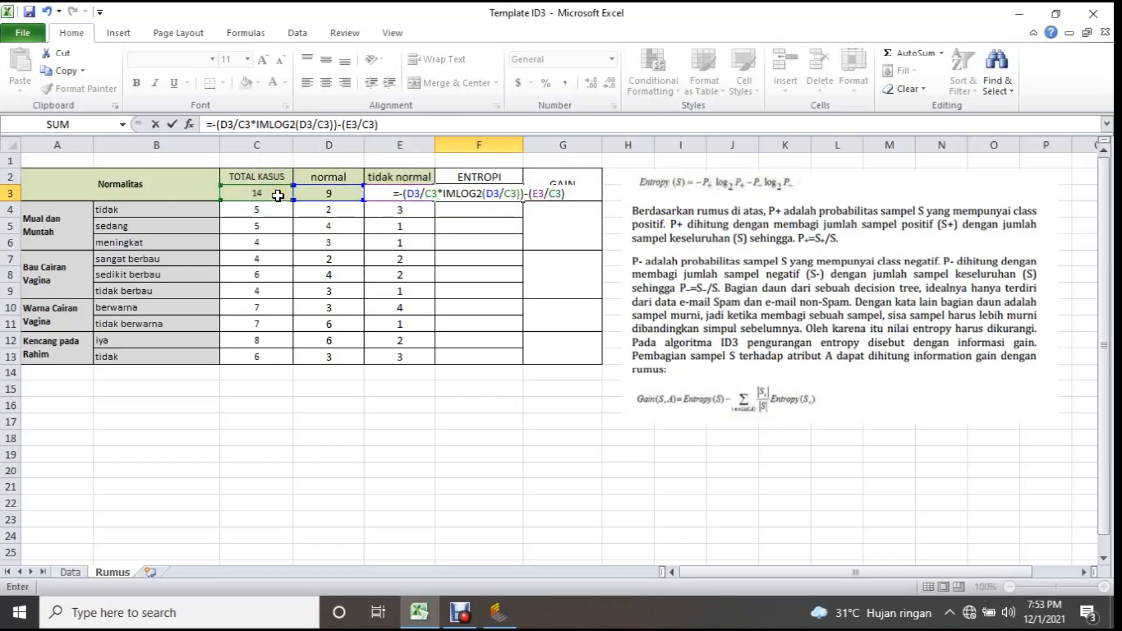
text(imlog)
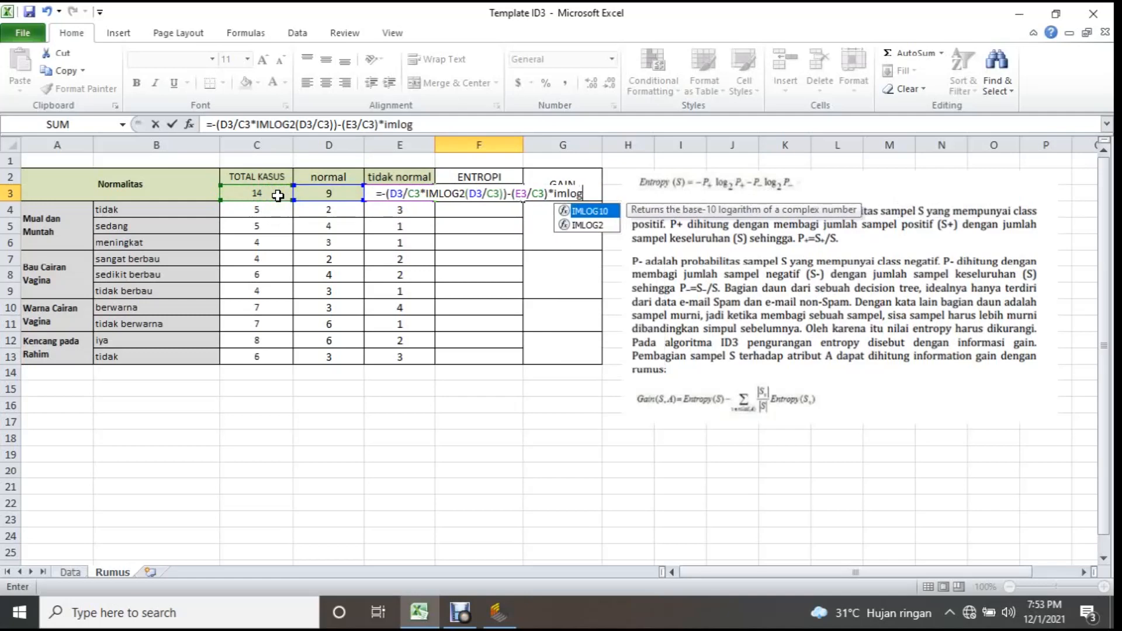
Complete the F3 entropy formula with IMLOG2(E3/C3) and accept the proposed bracket correction.
key(Down)
key(Tab)
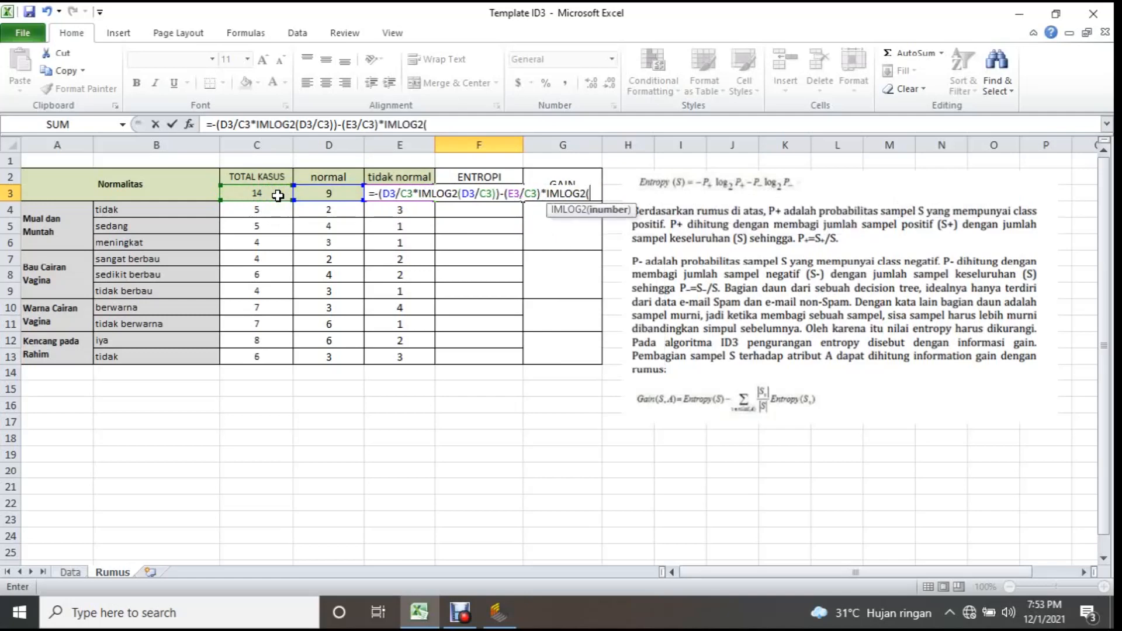
key(Left)
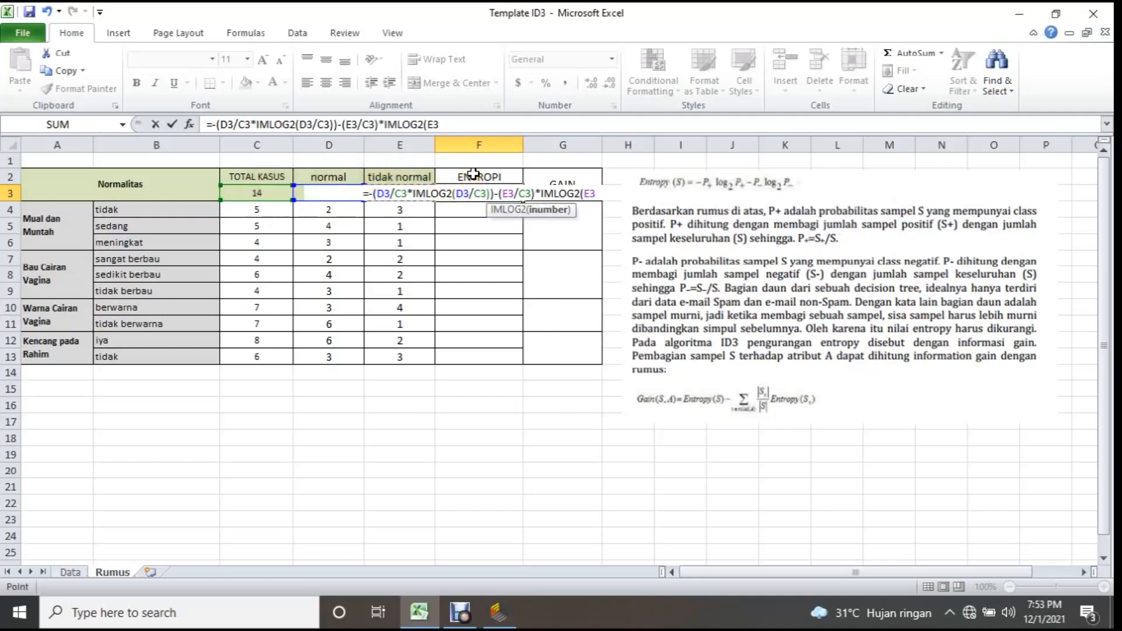
text(/)
click(252, 192)
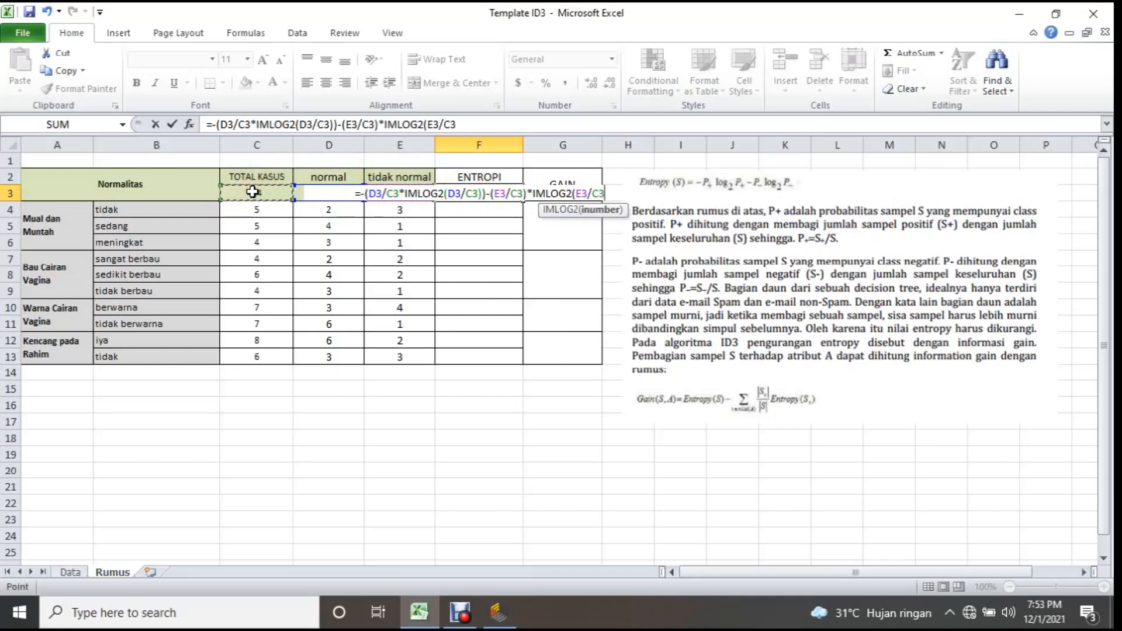
text()))
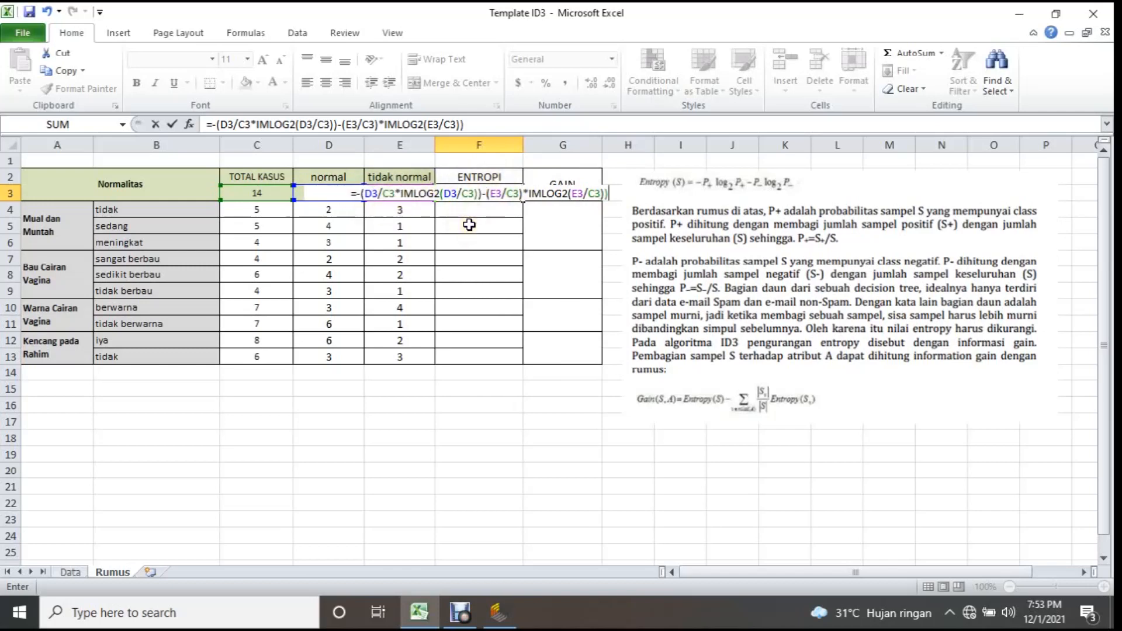
key(Return)
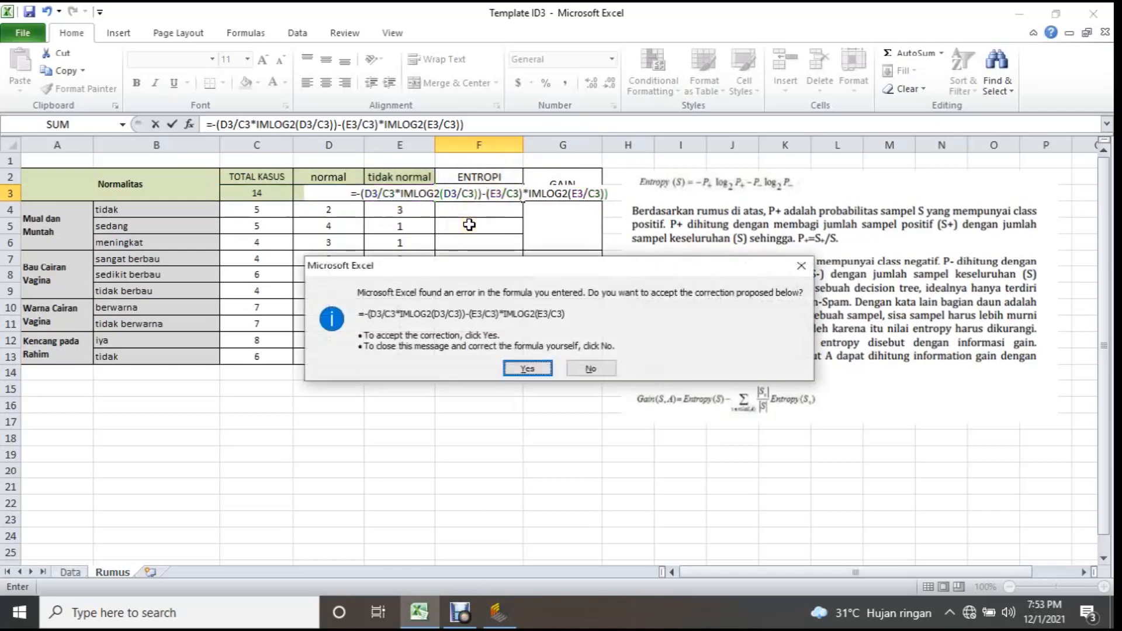
key(Return)
click(479, 194)
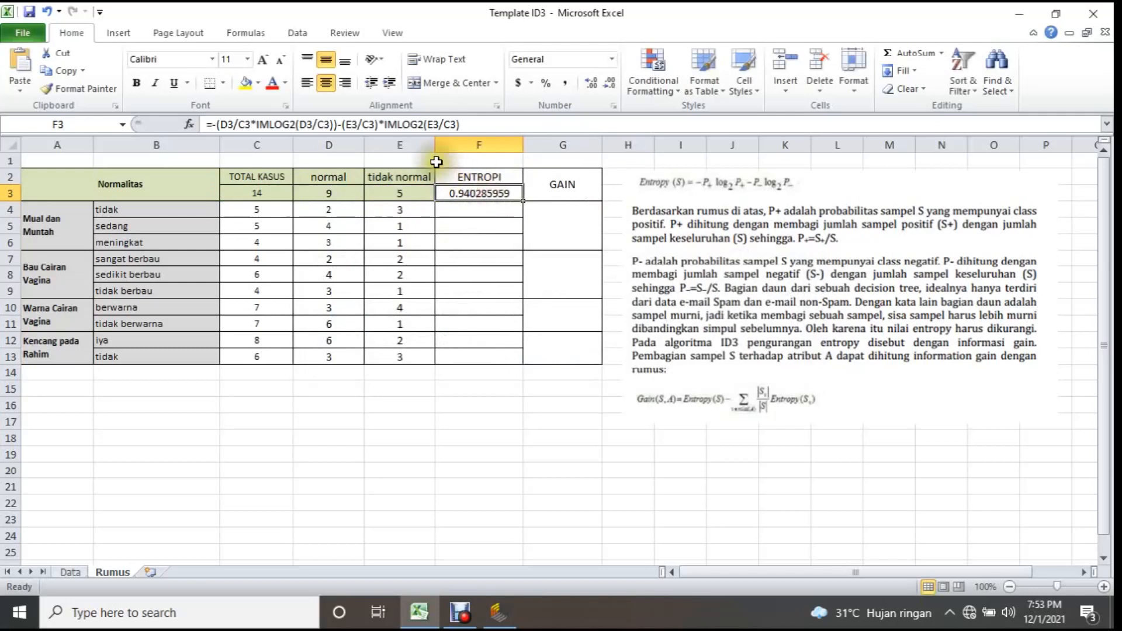
key(Return)
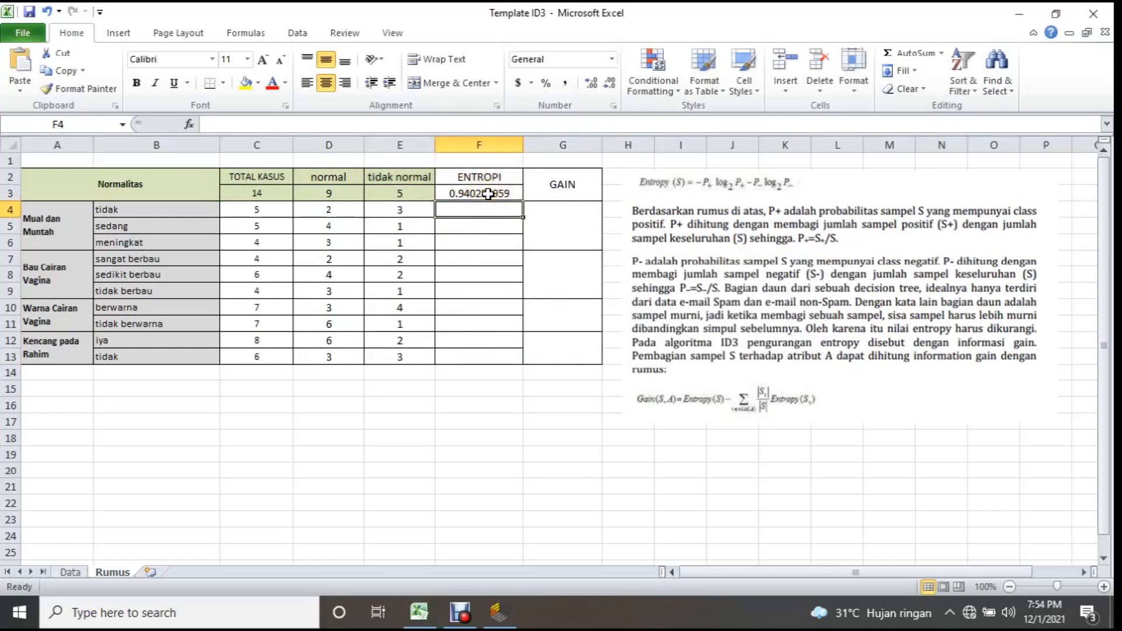
Compare the F3 formula with the paper's Entropy formula and fill it down through F13 for every attribute value.
click(488, 194)
click(472, 125)
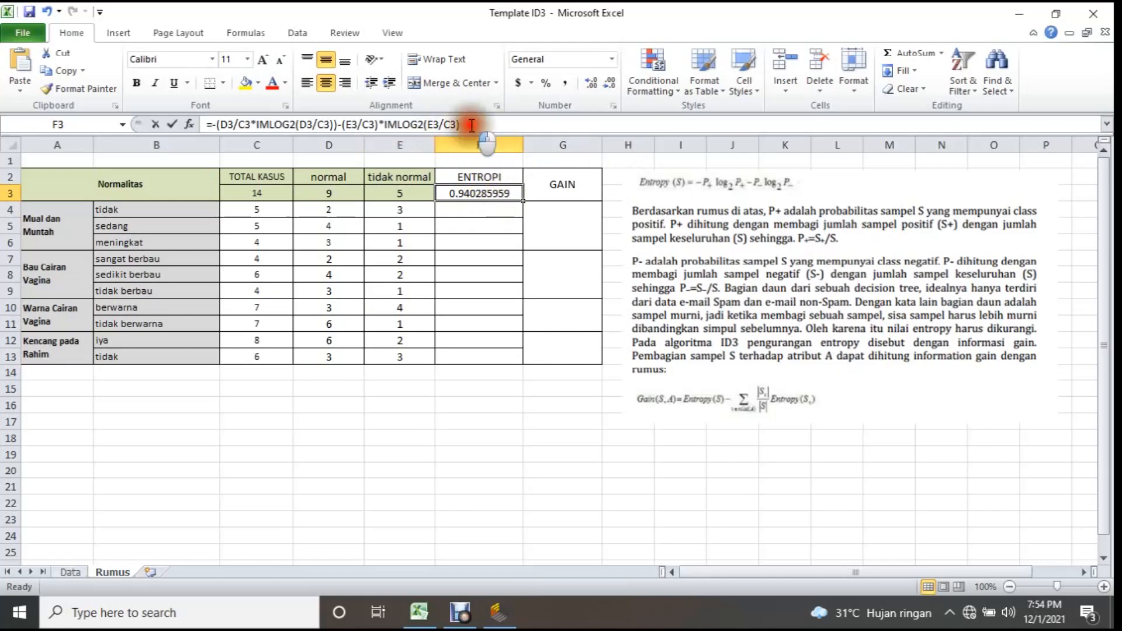
drag(471, 125, 204, 124)
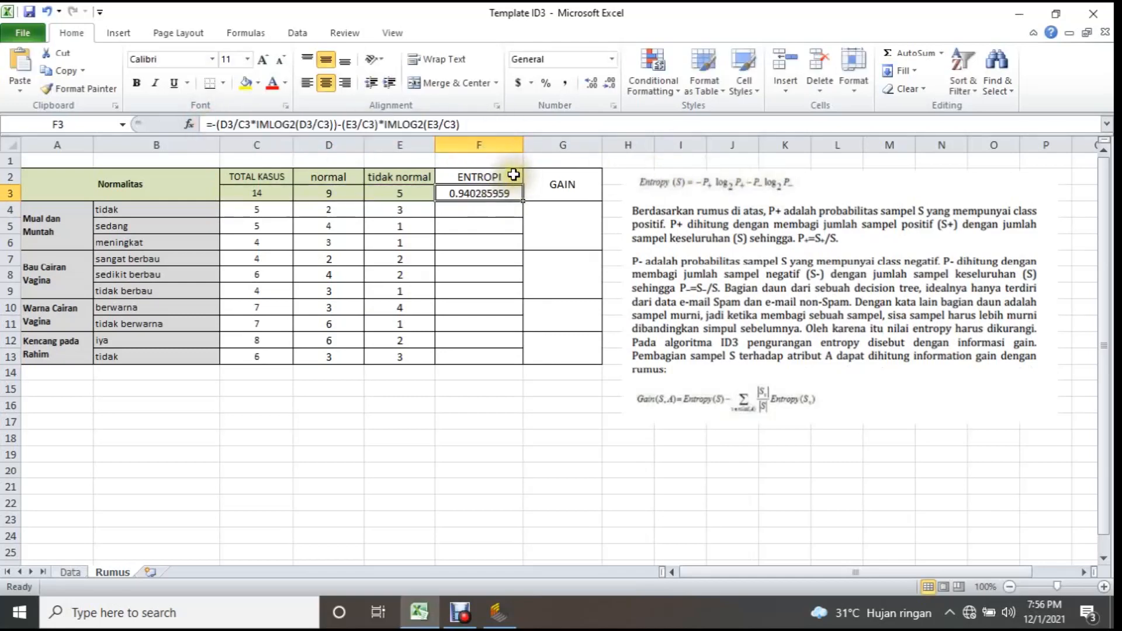
click(507, 175)
click(489, 192)
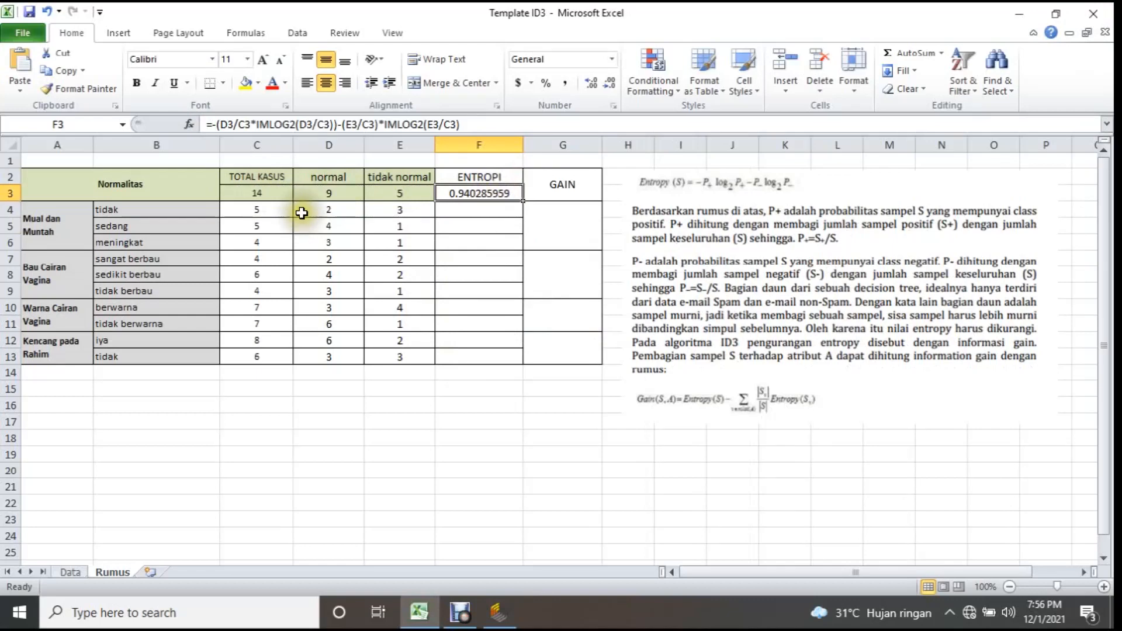
drag(400, 211, 281, 212)
click(515, 196)
drag(522, 200, 515, 358)
click(474, 218)
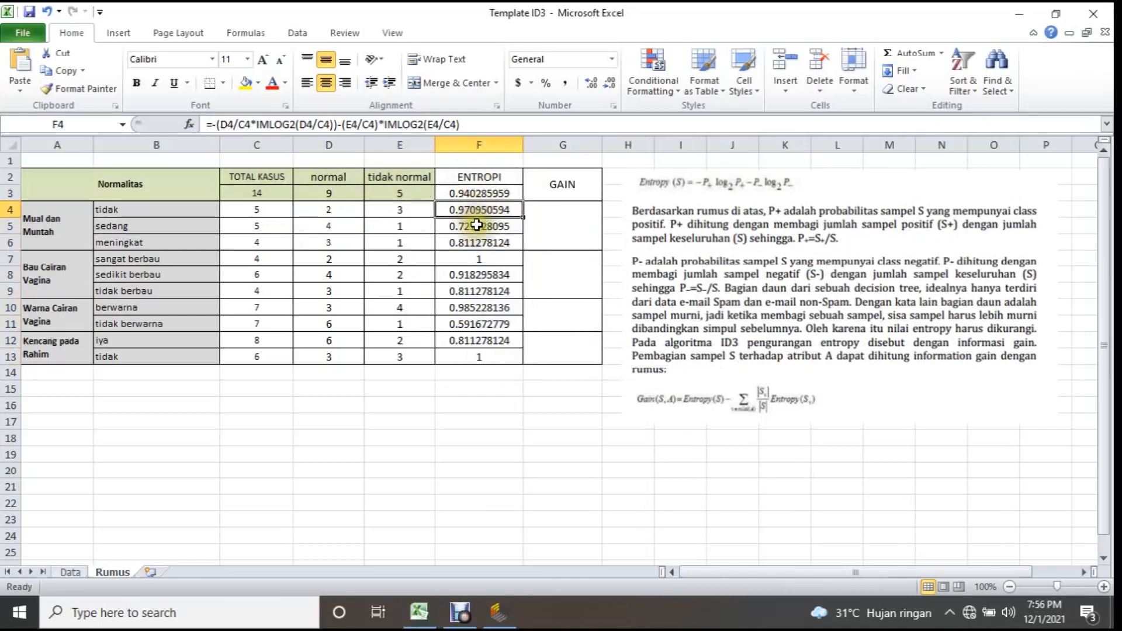
click(483, 357)
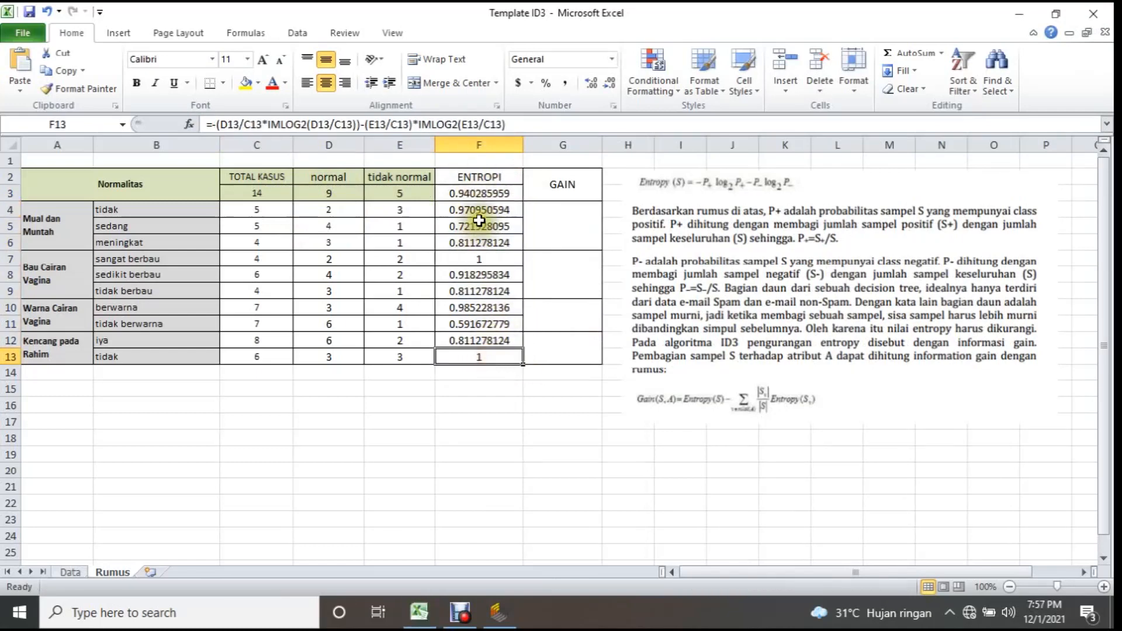
click(474, 373)
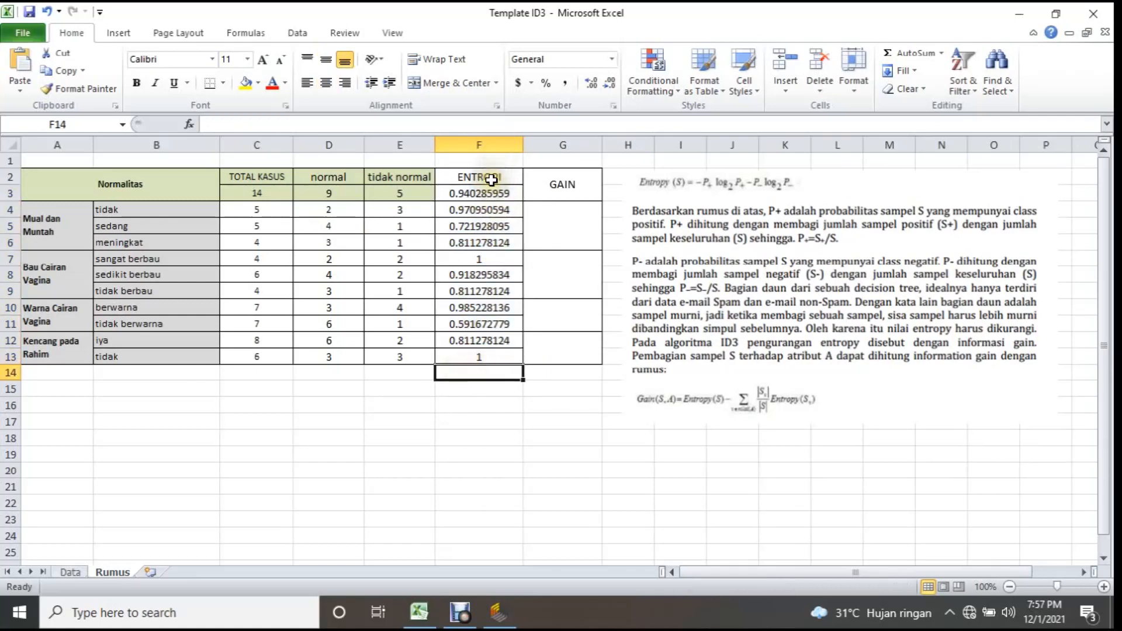
Examine the empty GAIN cells against their attributes, including Mual dan Muntah, Bau Cairan Vagina and Kencang pada Rahim.
click(491, 180)
click(570, 182)
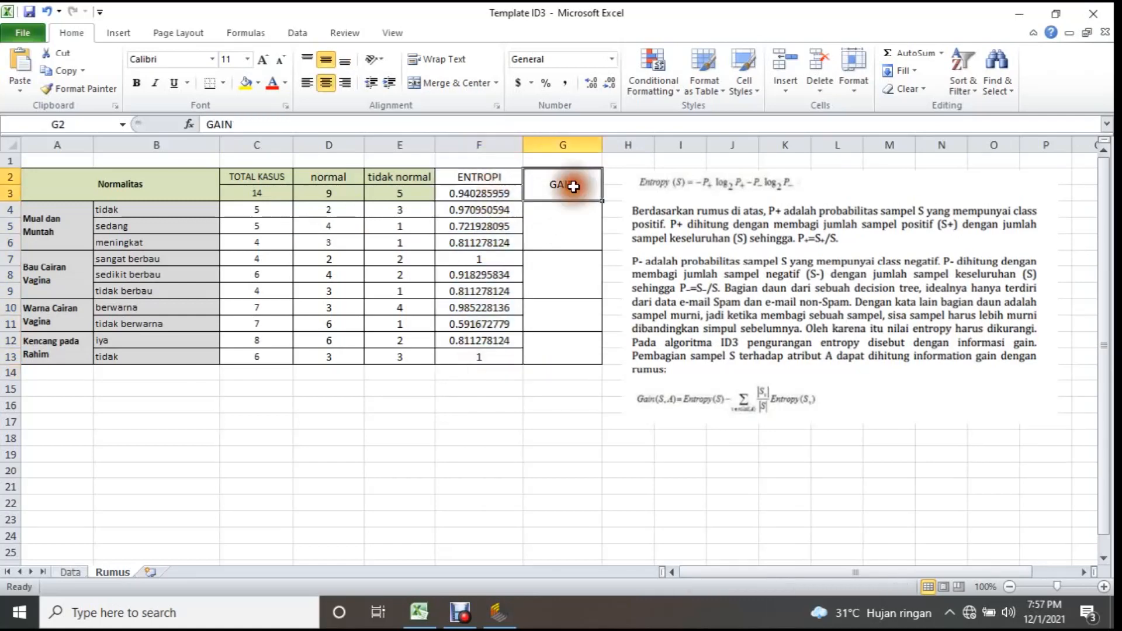
click(66, 230)
click(541, 228)
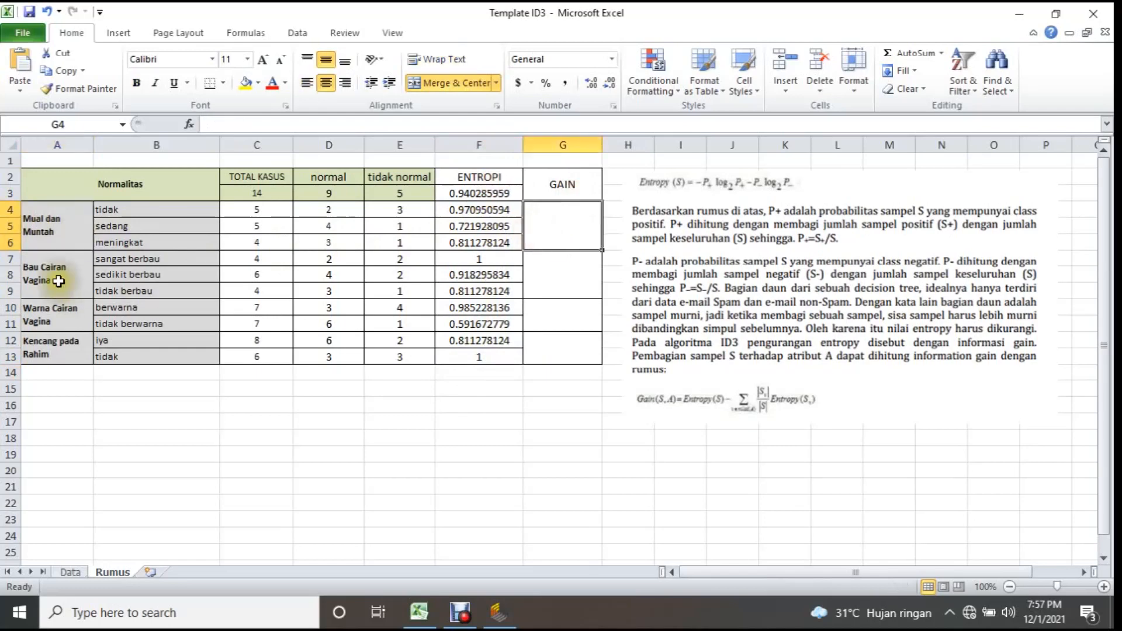
click(59, 281)
click(564, 280)
click(58, 349)
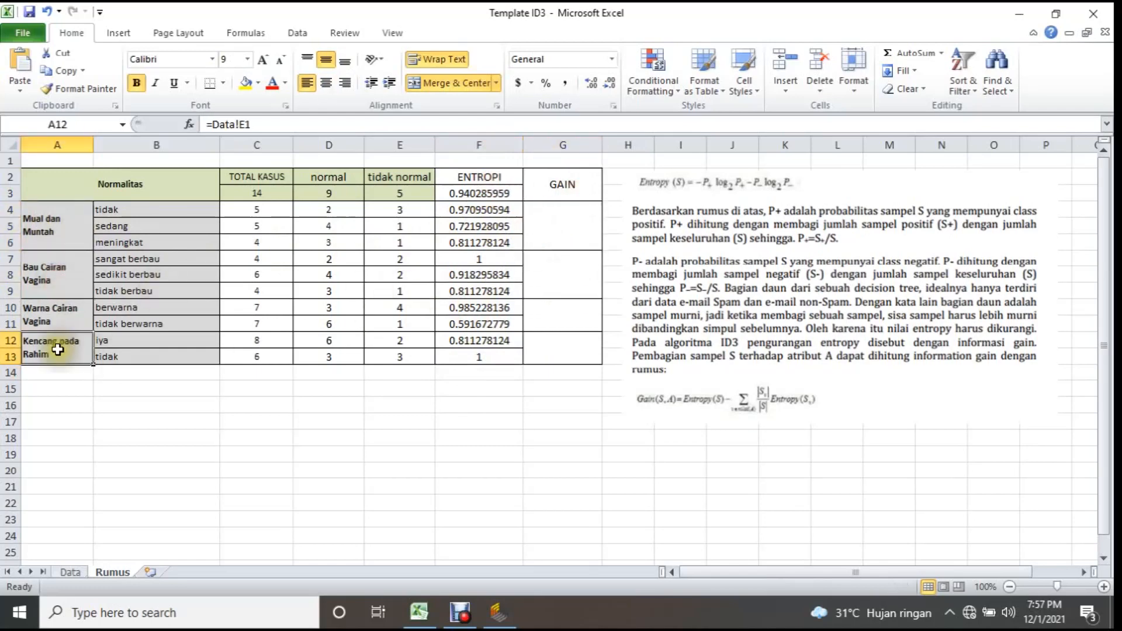
click(562, 351)
drag(578, 230, 570, 336)
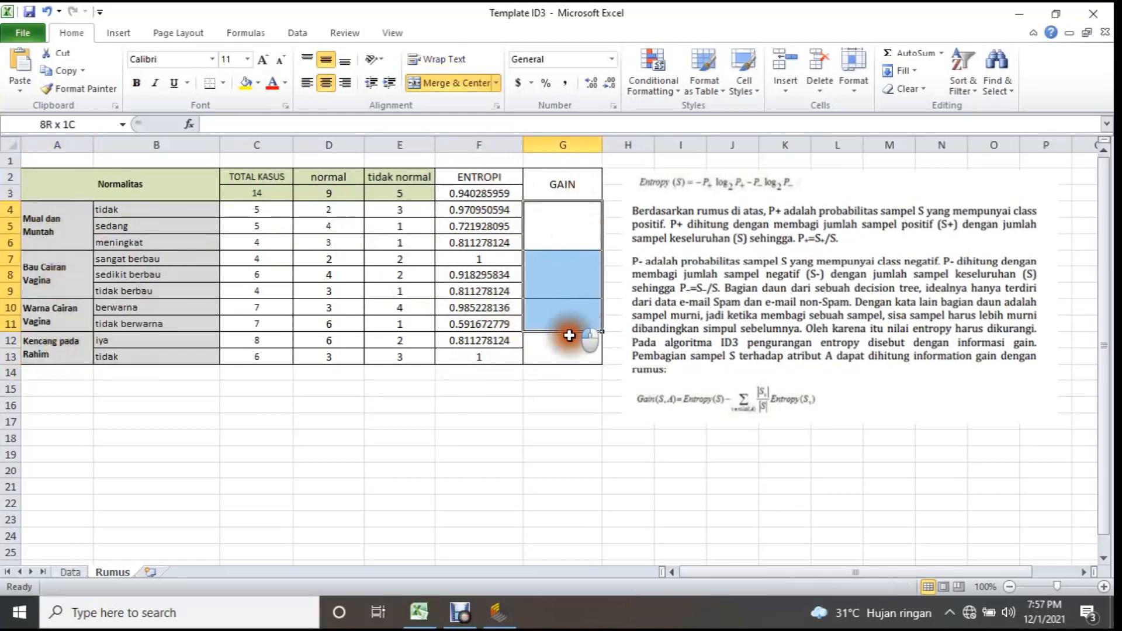
click(619, 426)
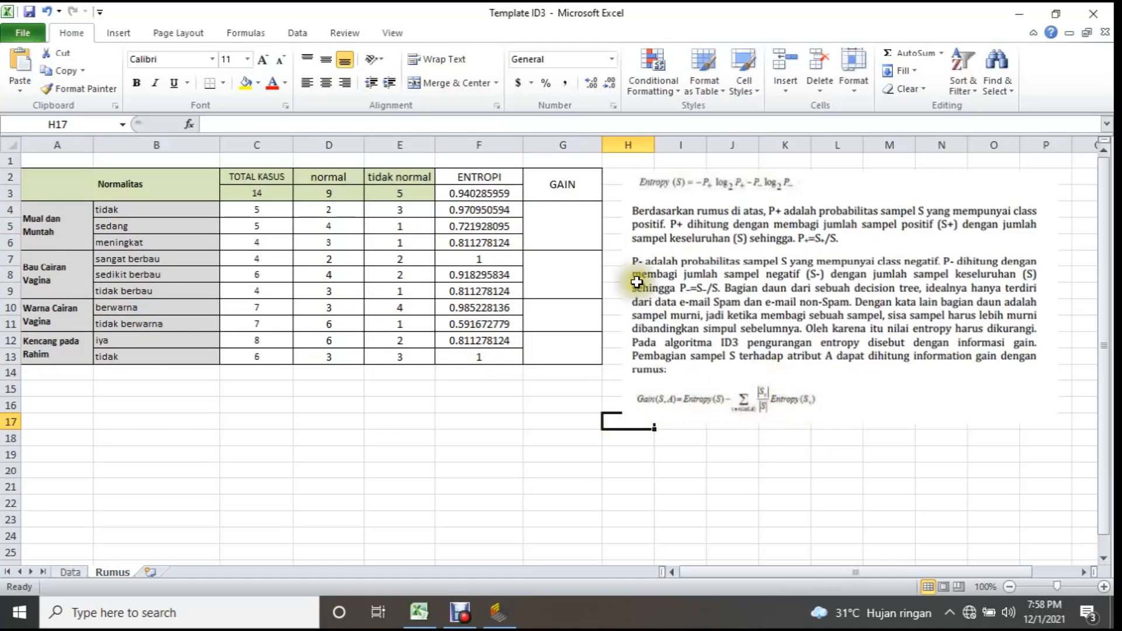
Start the GAIN formula for Mual dan Muntah in G4 with the total entropy minus an opening bracket, =F3-(.
click(582, 231)
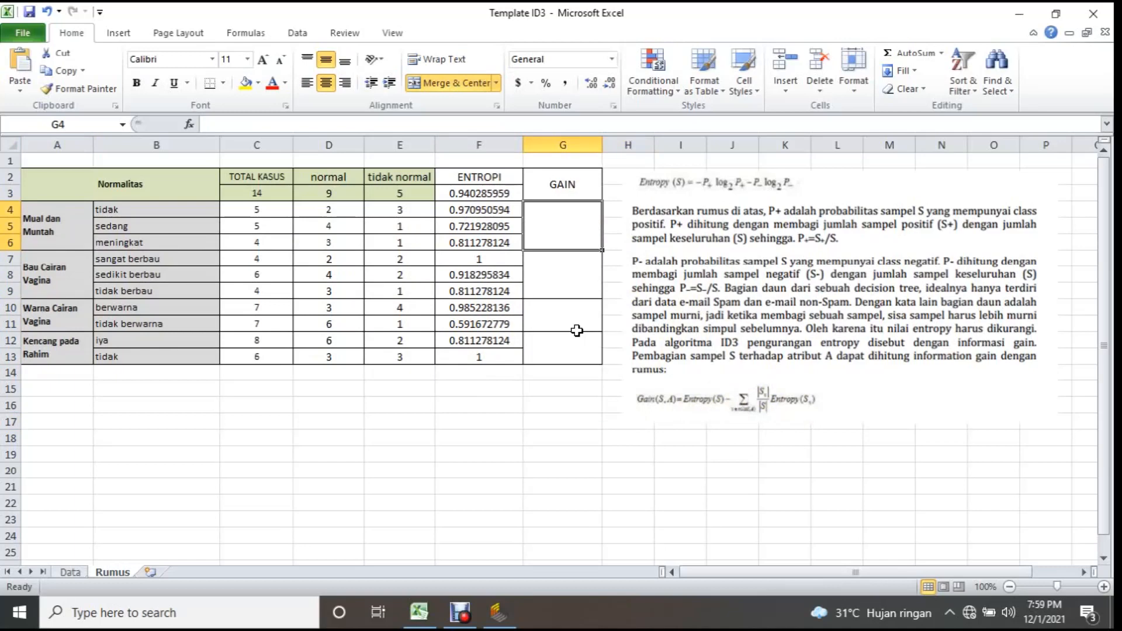
text(=)
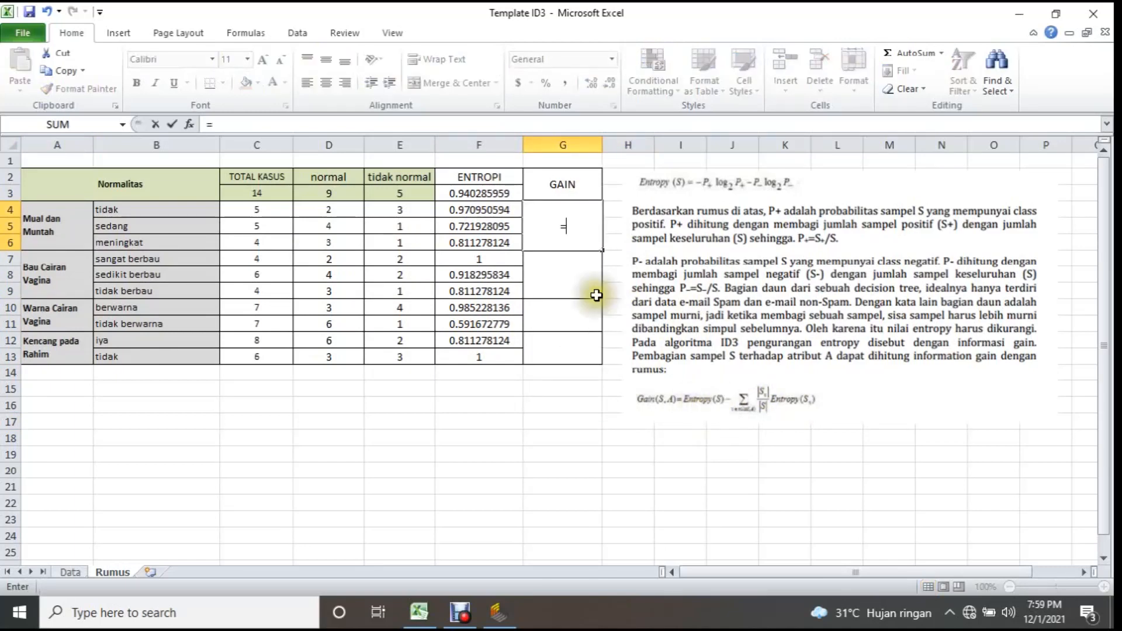
click(479, 192)
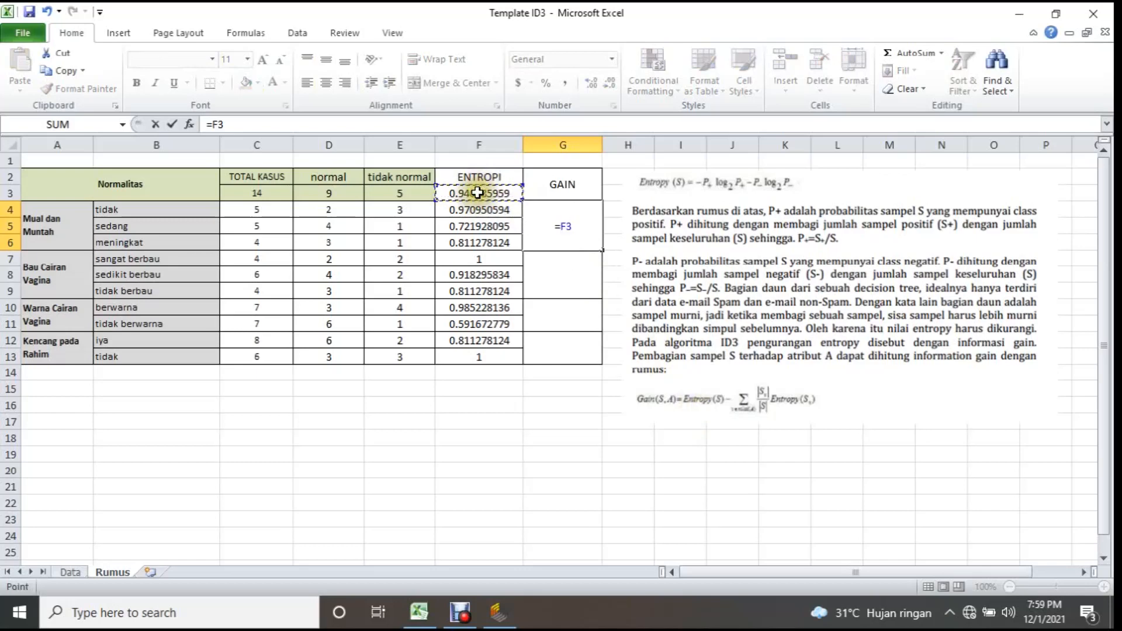
text(-(()
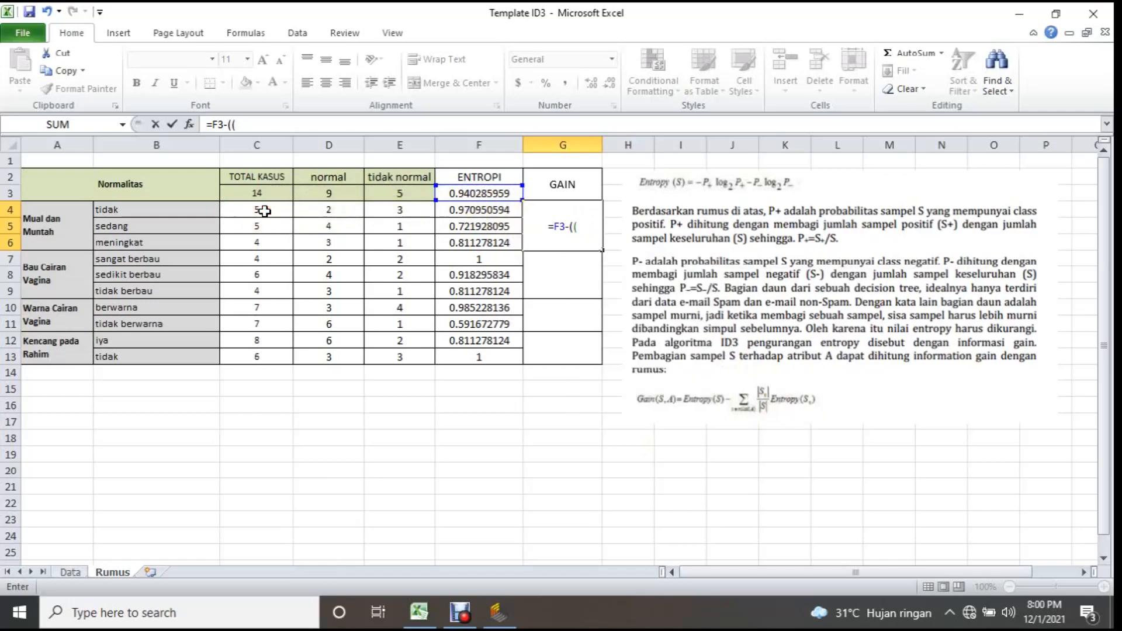
Add the weighted entropy of the tidak value to the G4 formula as (C4/C3*F4), inside the outer bracket.
click(265, 211)
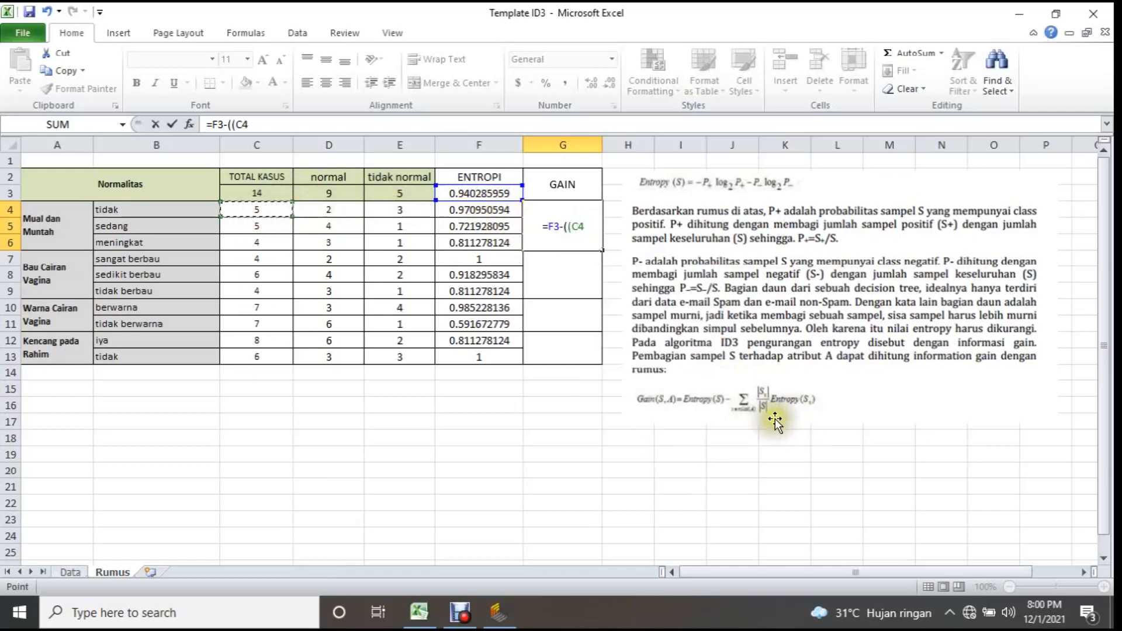
text(/)
click(262, 194)
text(*)
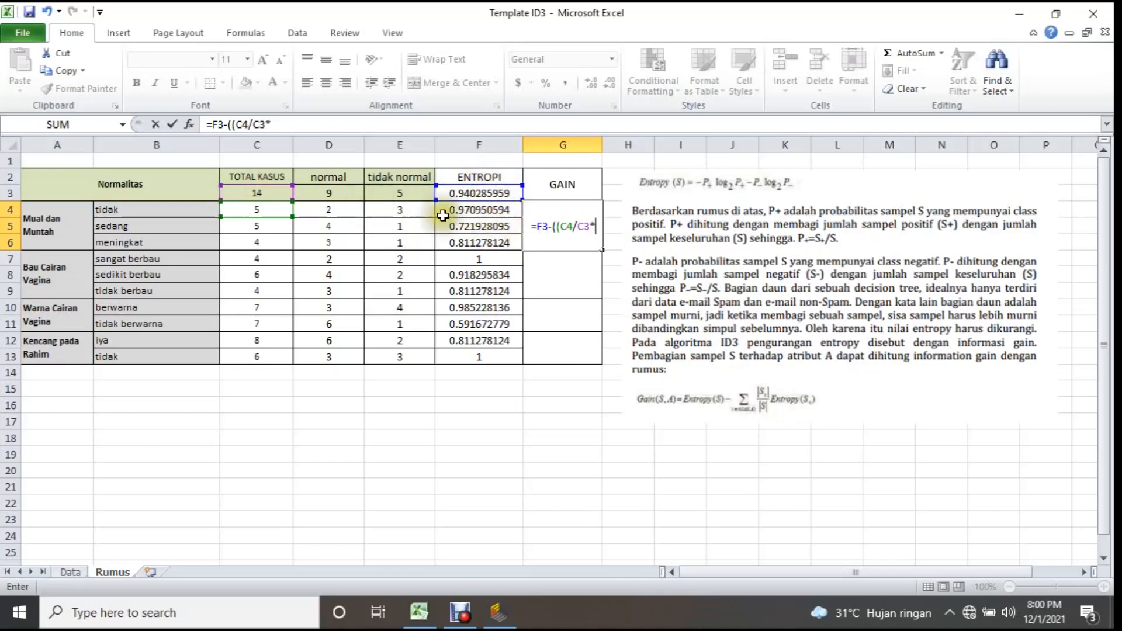
click(470, 208)
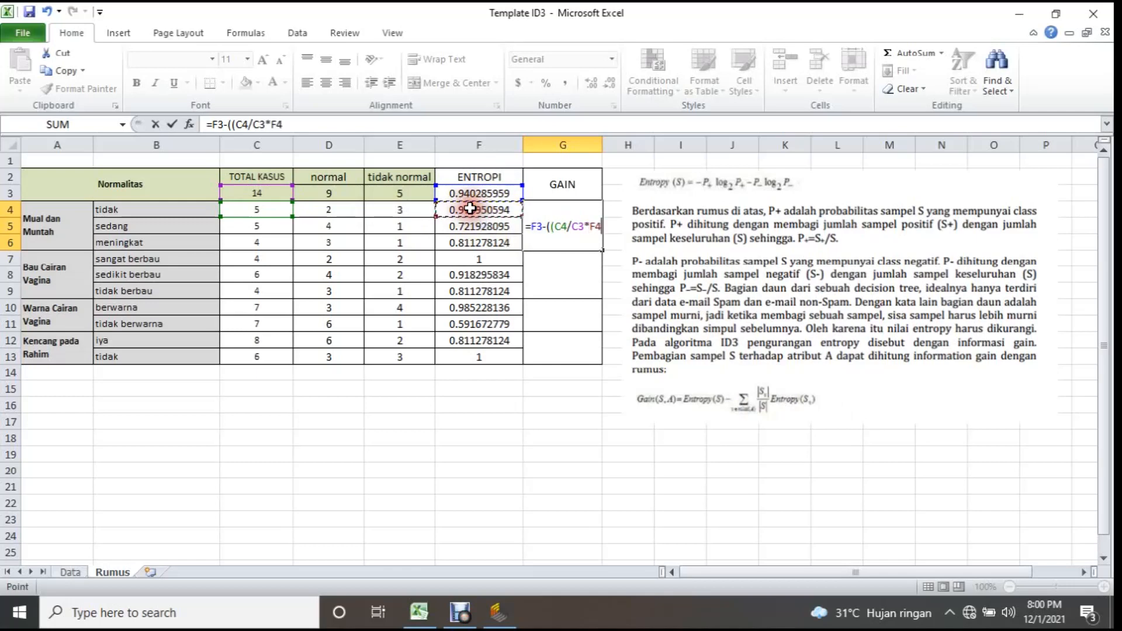
text()+()
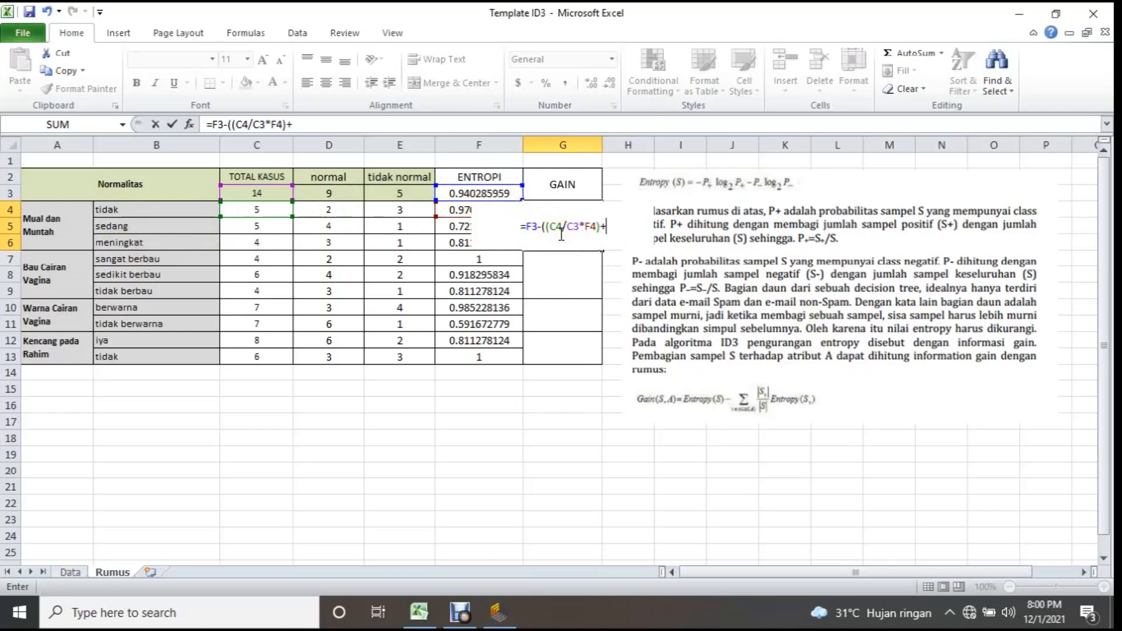
Add the weighted entropy of the sedang value, (C5/C3*F5), to the G4 formula, followed by a plus sign.
click(261, 227)
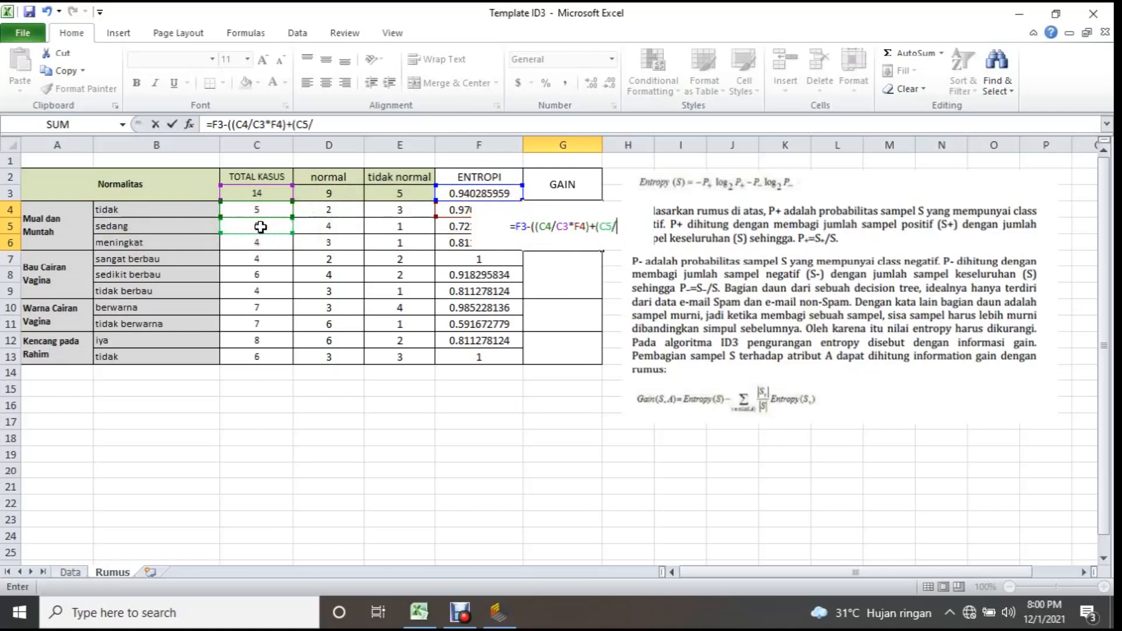
click(264, 190)
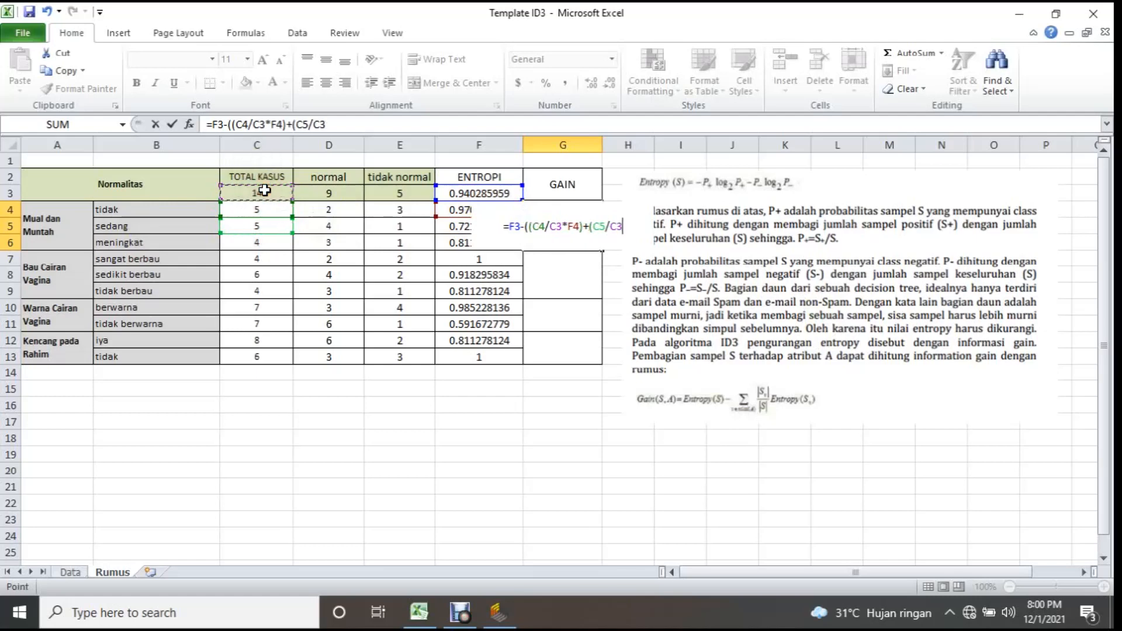
click(460, 230)
text()+)
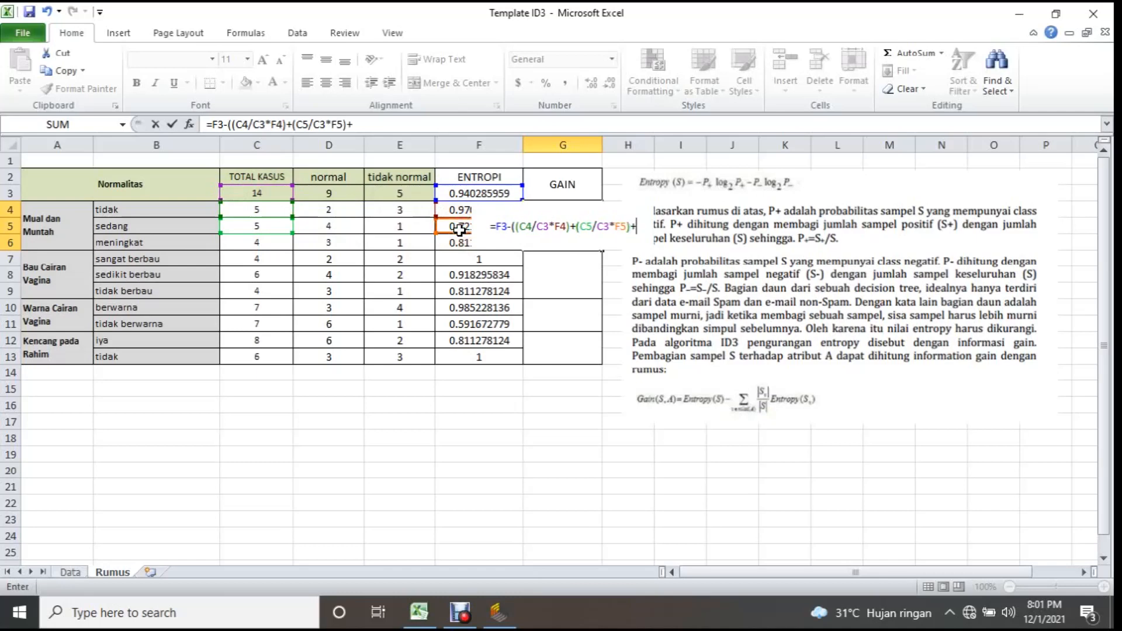
text(()
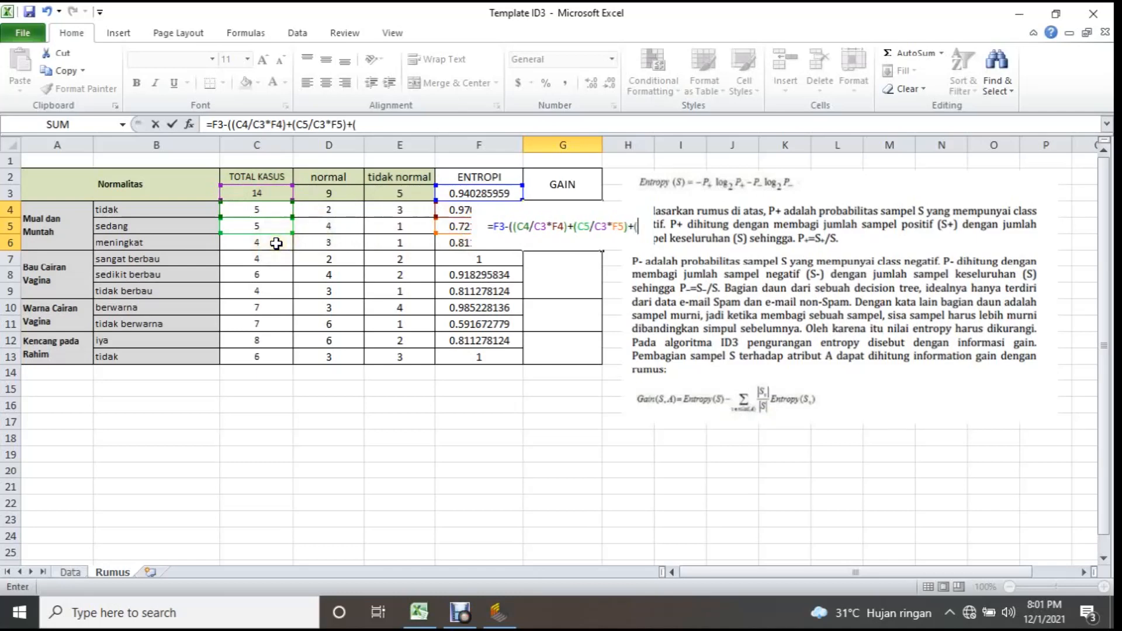
Complete the G4 formula with the meningkat term (C6/C3*F6), close the outer bracket and commit it.
click(276, 243)
text(/)
click(270, 193)
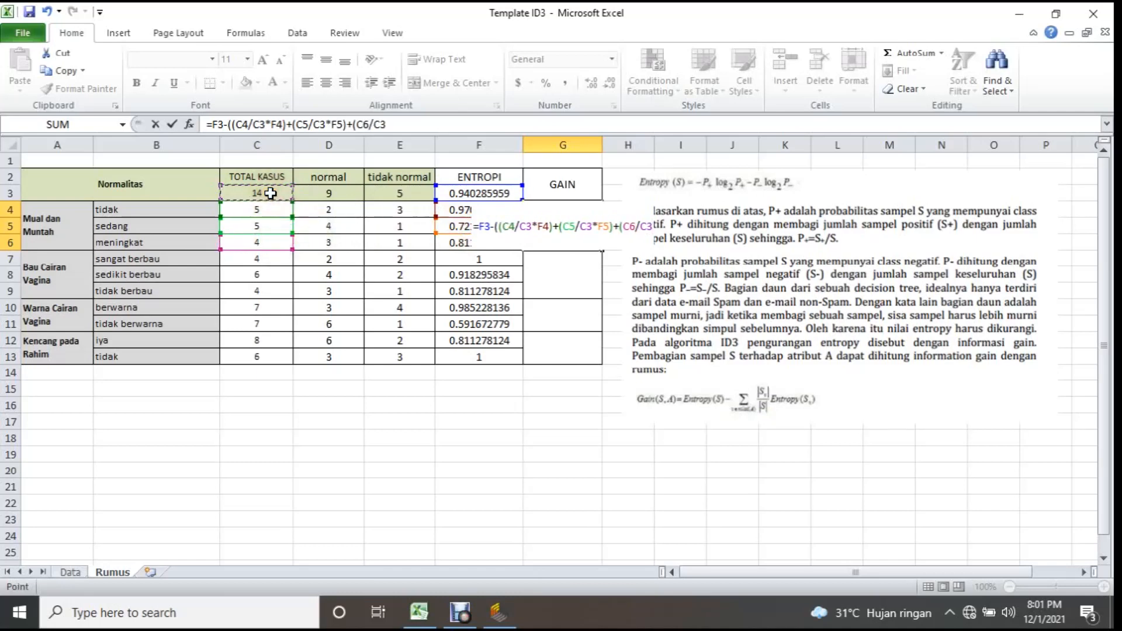
text())
key(BackSpace)
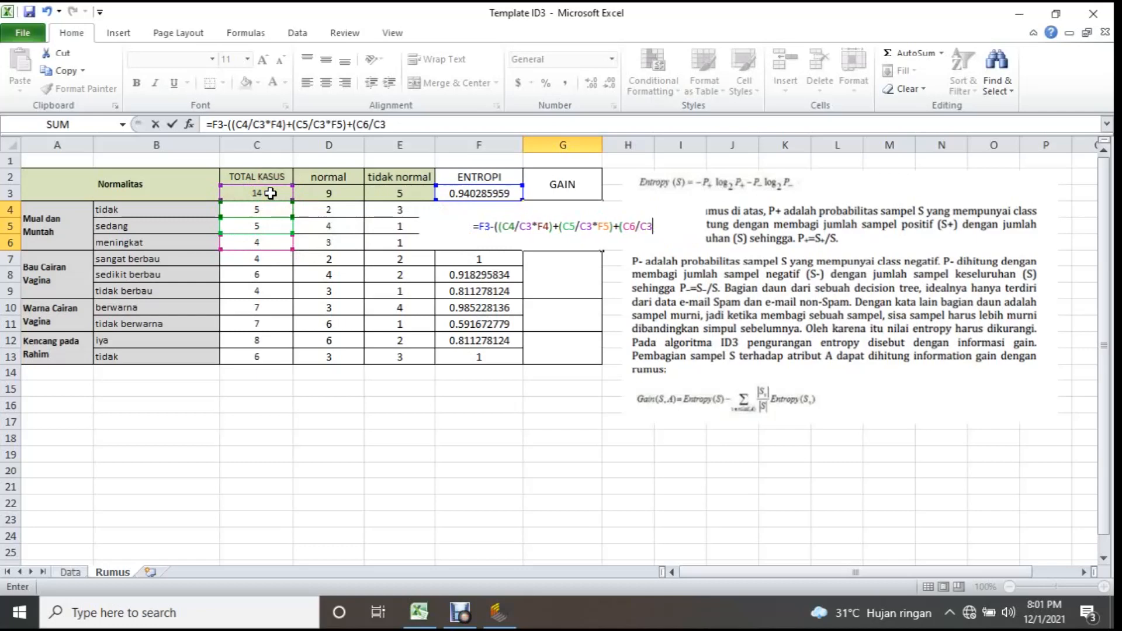
text(*)
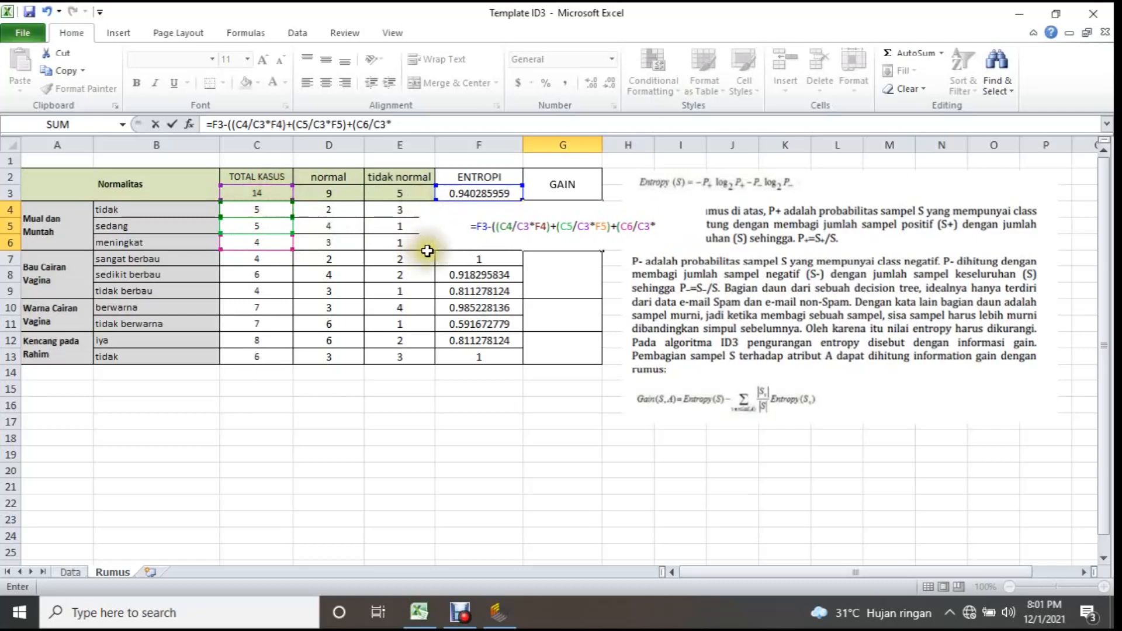
click(400, 241)
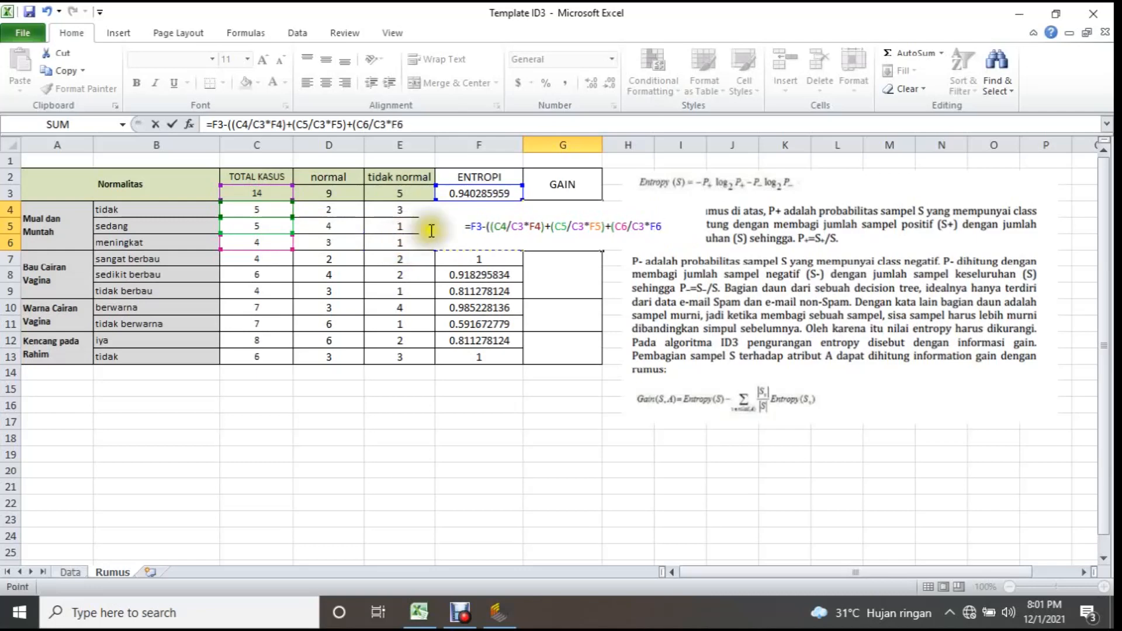
text())
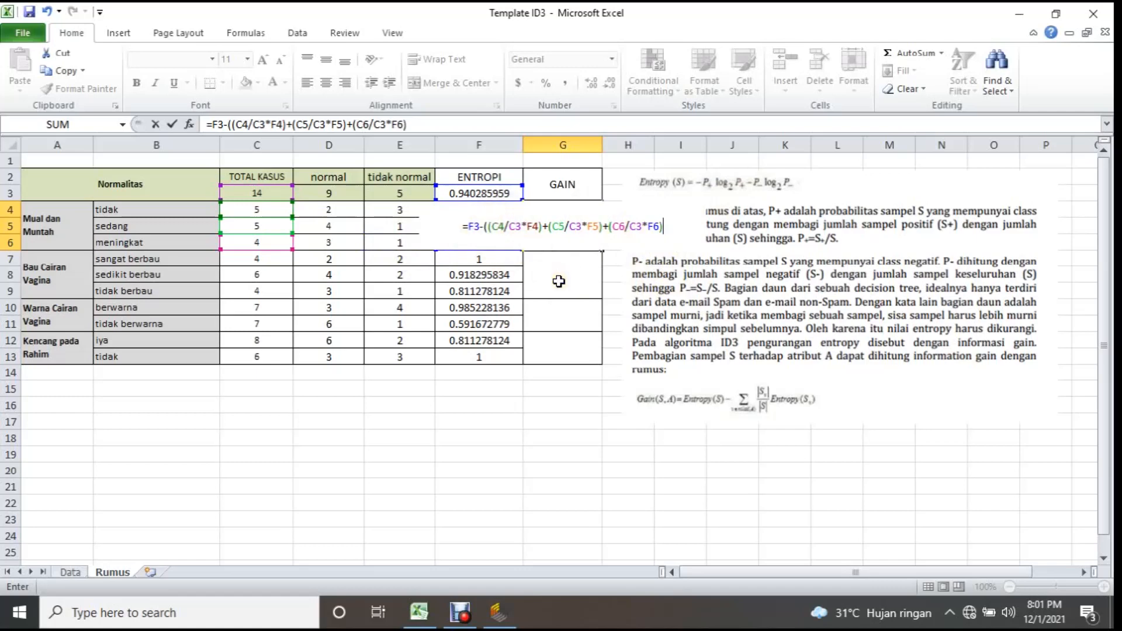
text())
key(Return)
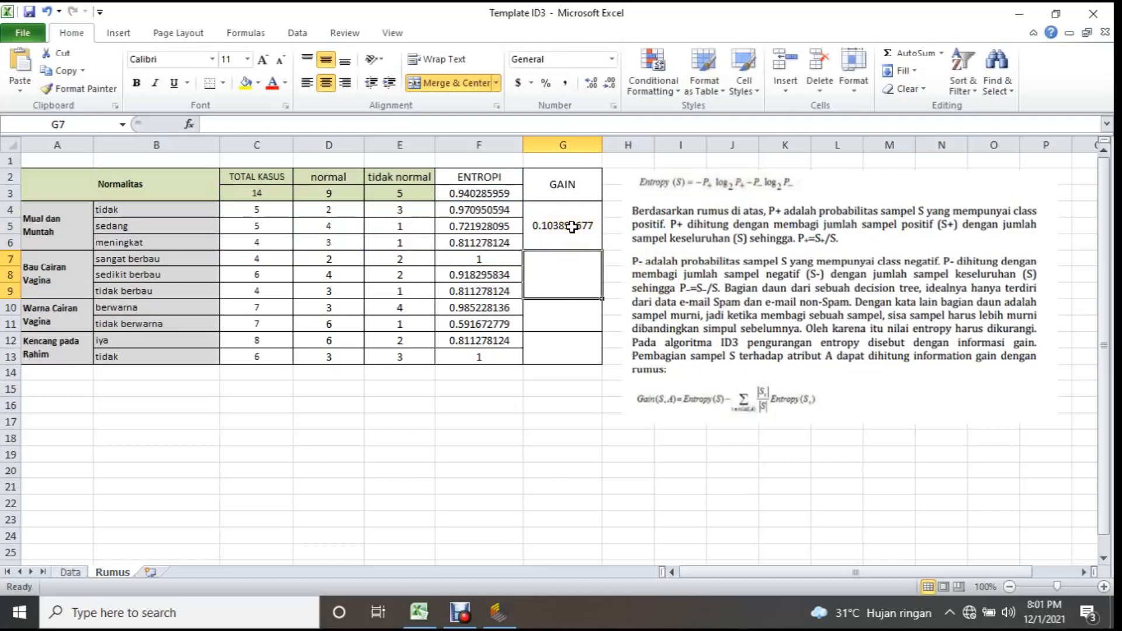
Review the G4 gain formula against F3, then fix row 3 in its entropy reference as F$3 and its first total reference as C$3.
click(572, 226)
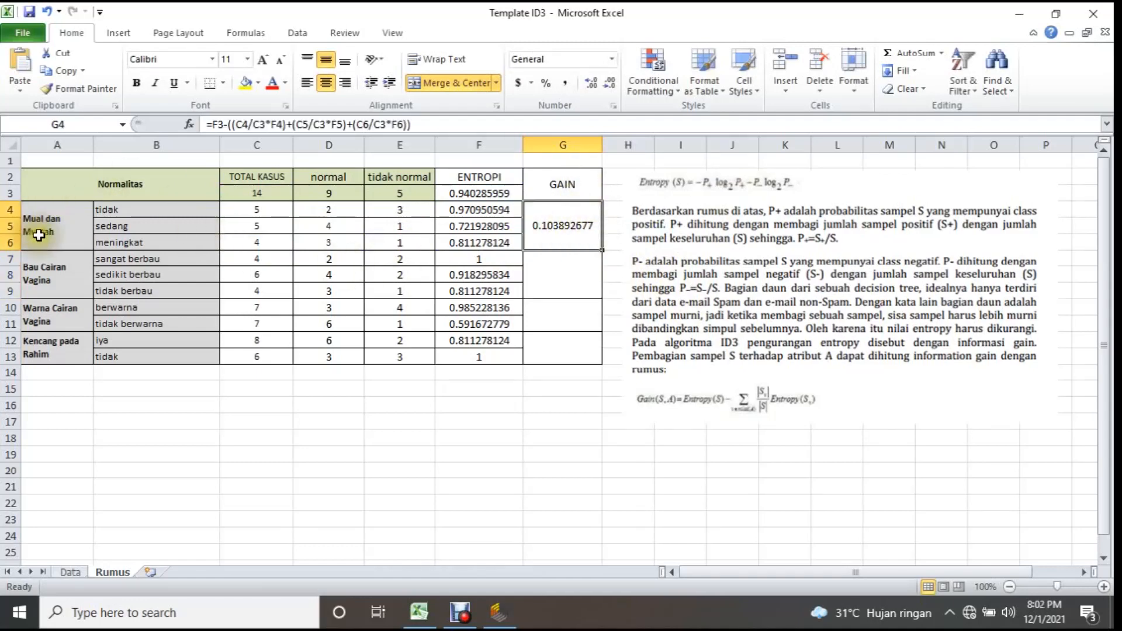
click(576, 270)
click(582, 236)
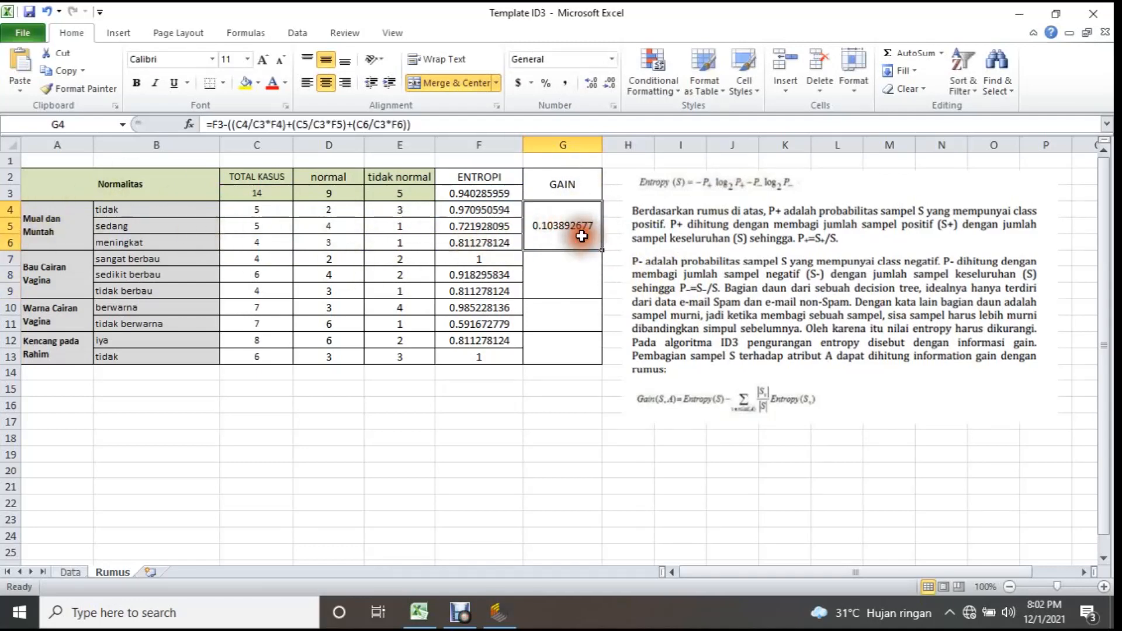
click(468, 193)
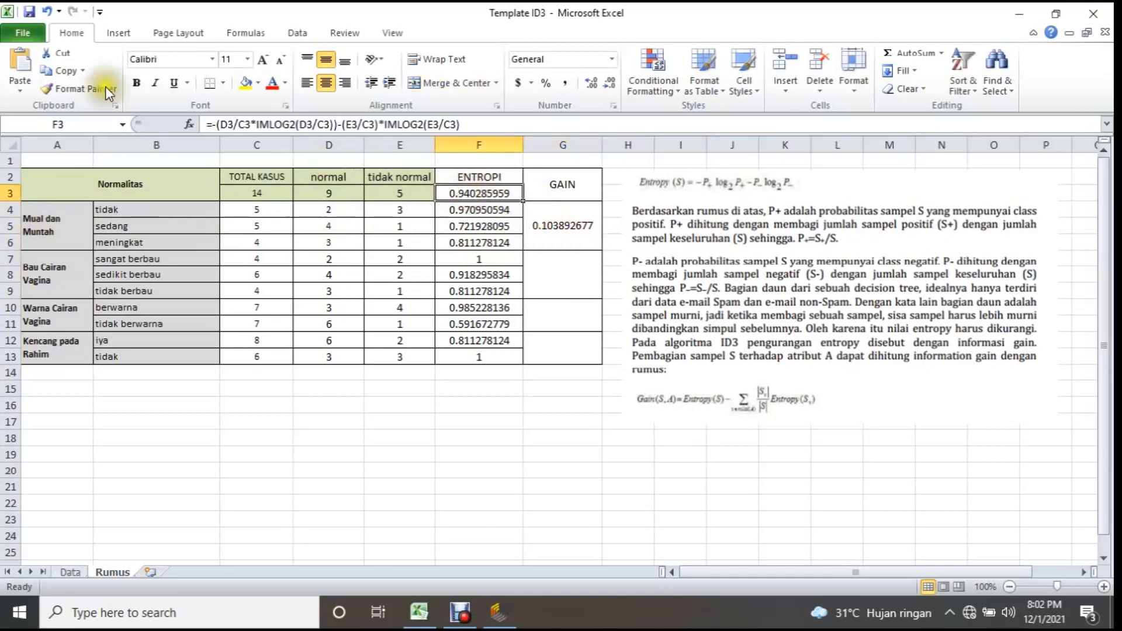
click(558, 245)
click(219, 128)
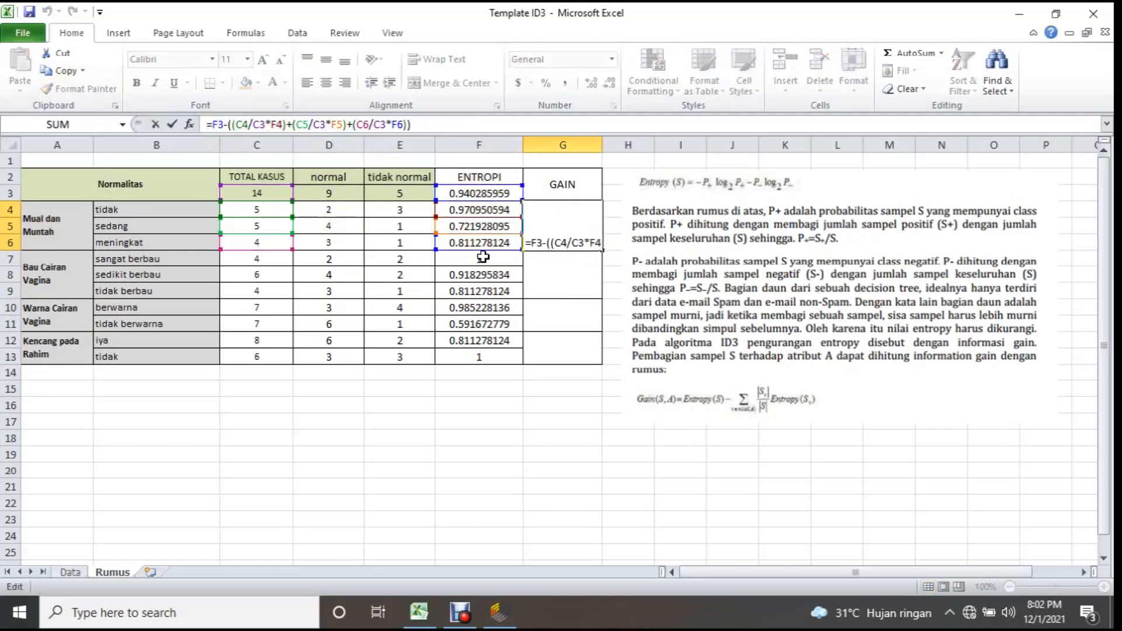
text($)
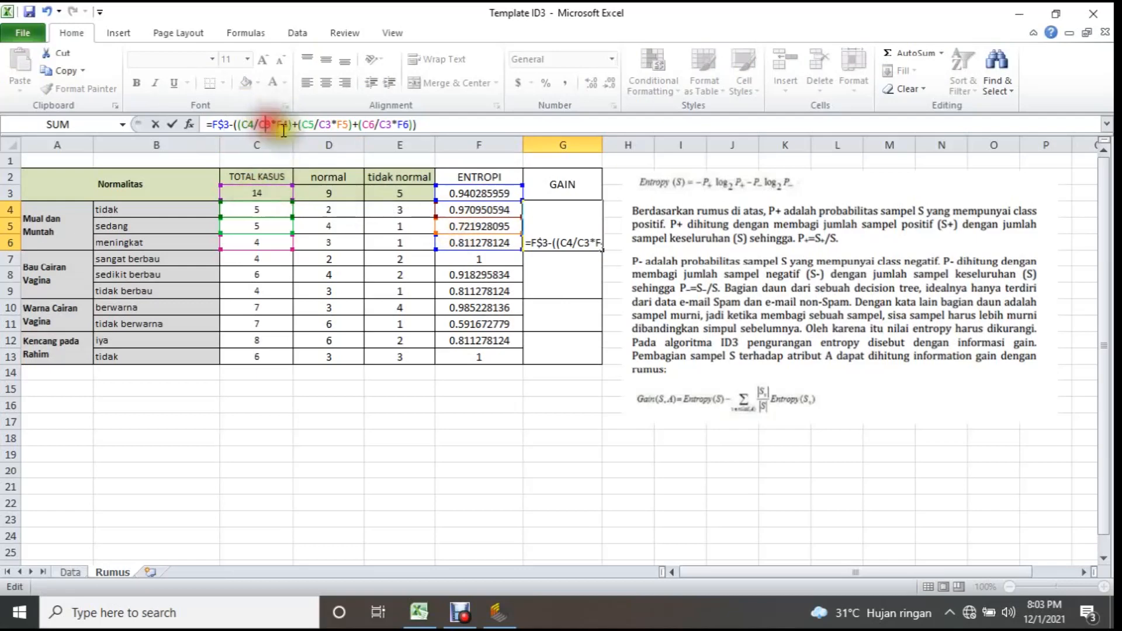
text($)
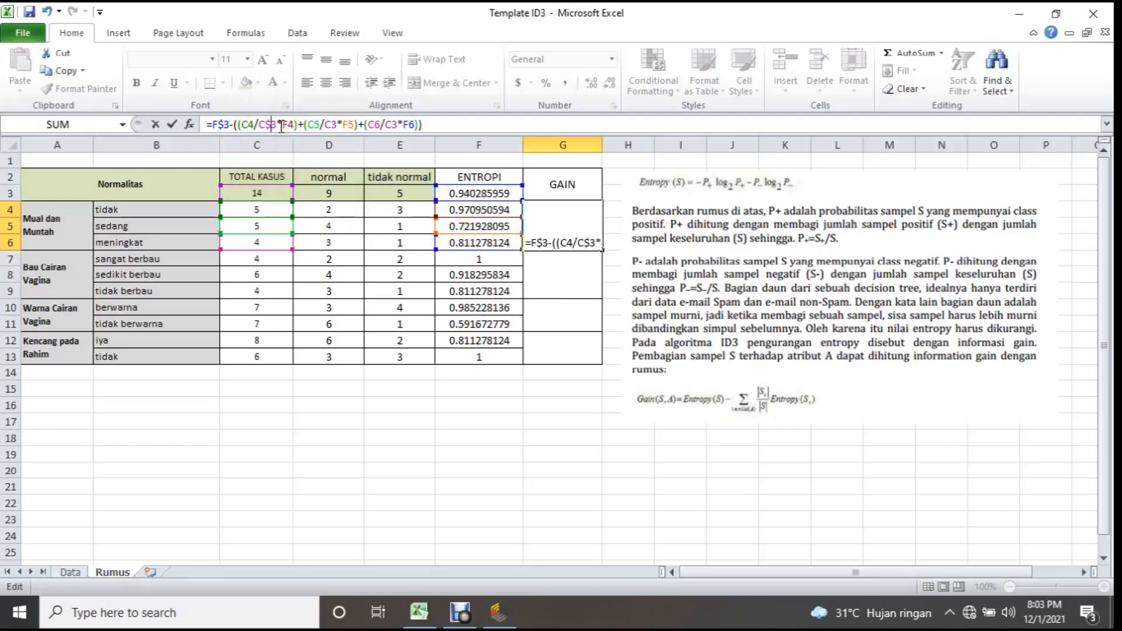
Change the total references in the second and third terms of the G4 formula to C$3 and commit the formula.
click(329, 124)
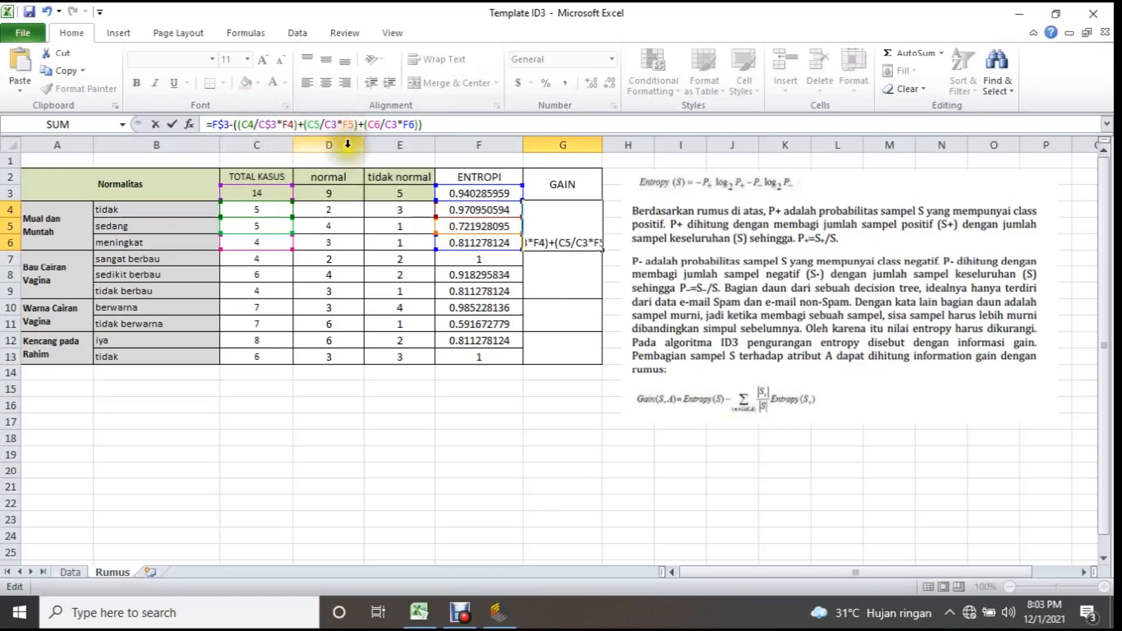
text($)
click(399, 125)
text($)
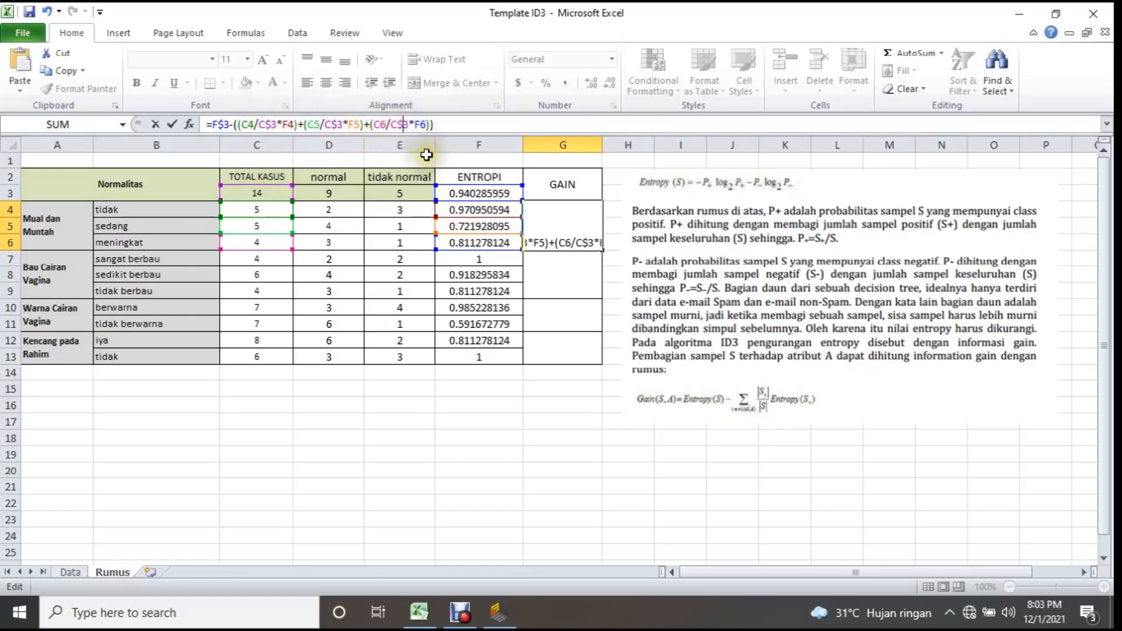
key(Return)
Fill the G4 gain formula down to G7 for Bau Cairan Vagina and check the copied formula.
click(573, 216)
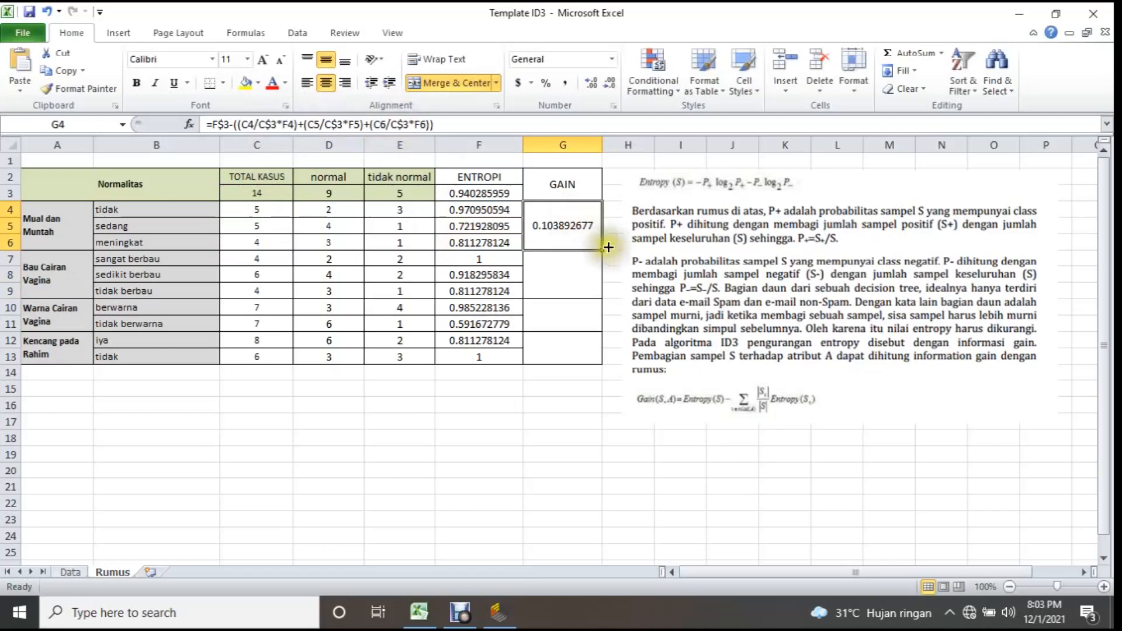
drag(609, 247, 607, 299)
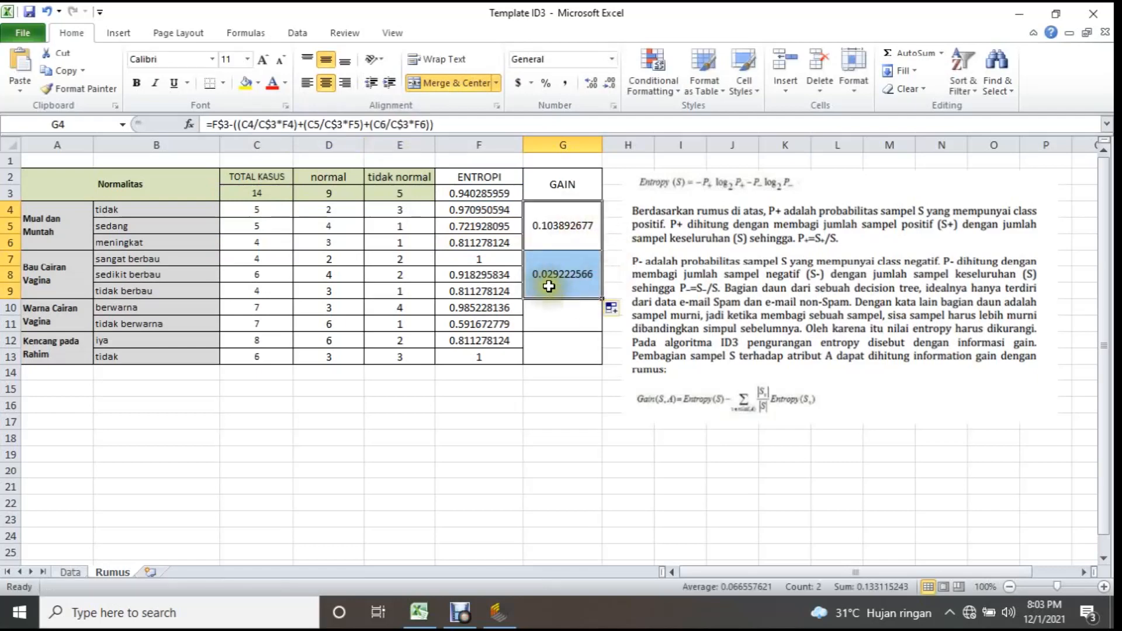
click(575, 282)
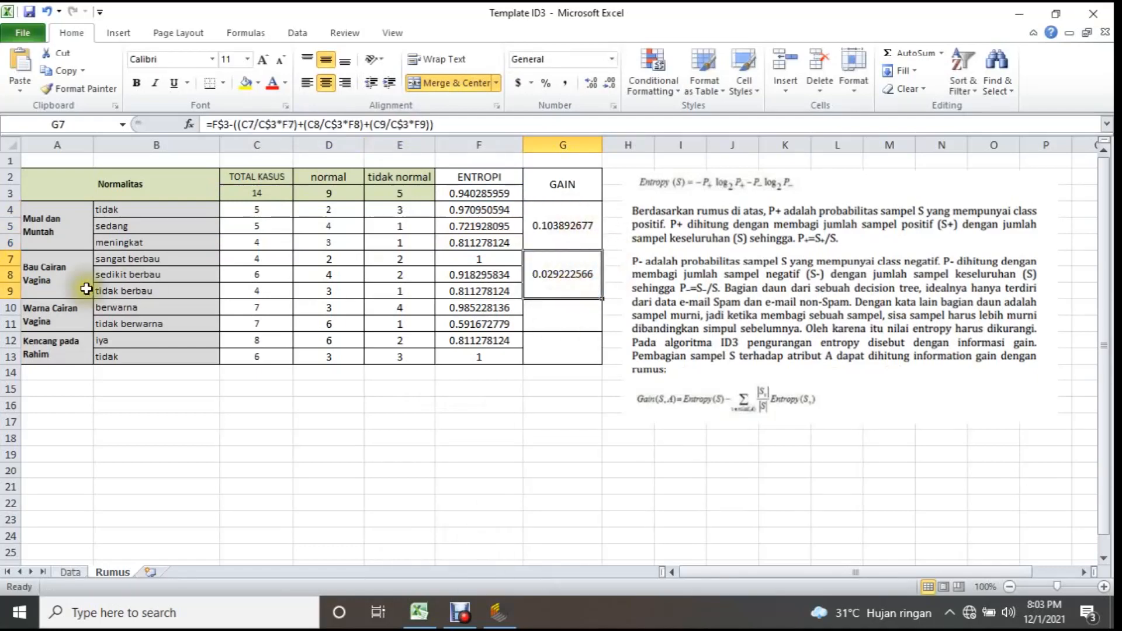
click(563, 319)
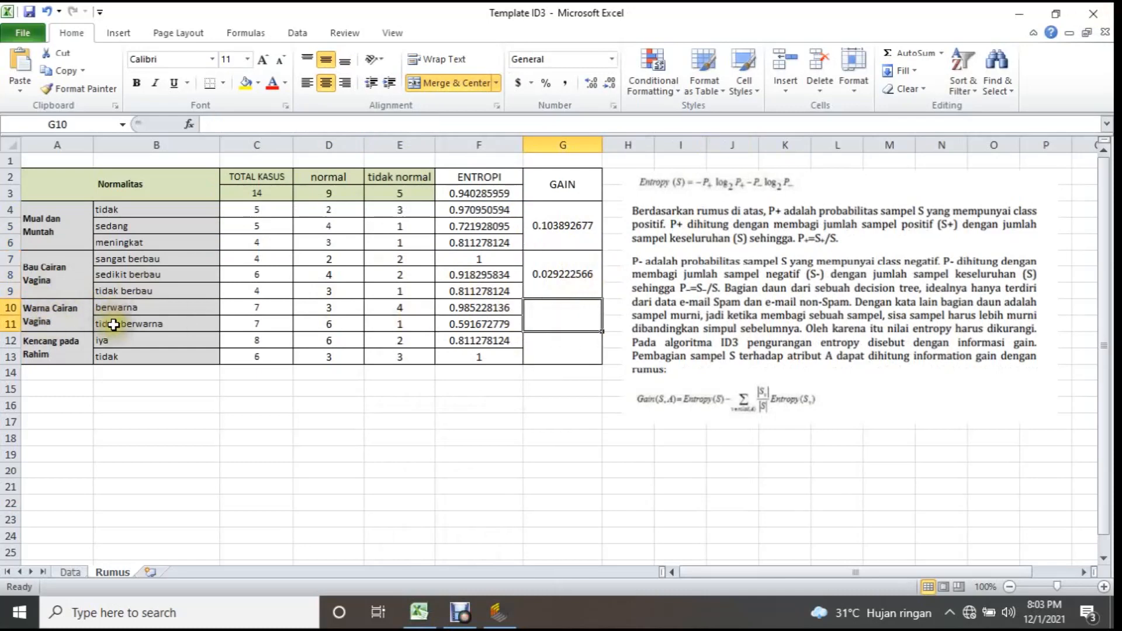
click(563, 280)
Start the G10 gain formula for Warna Cairan Vagina with F$3 minus an outer bracket and the berwarna term (C10/C3*F10).
click(565, 321)
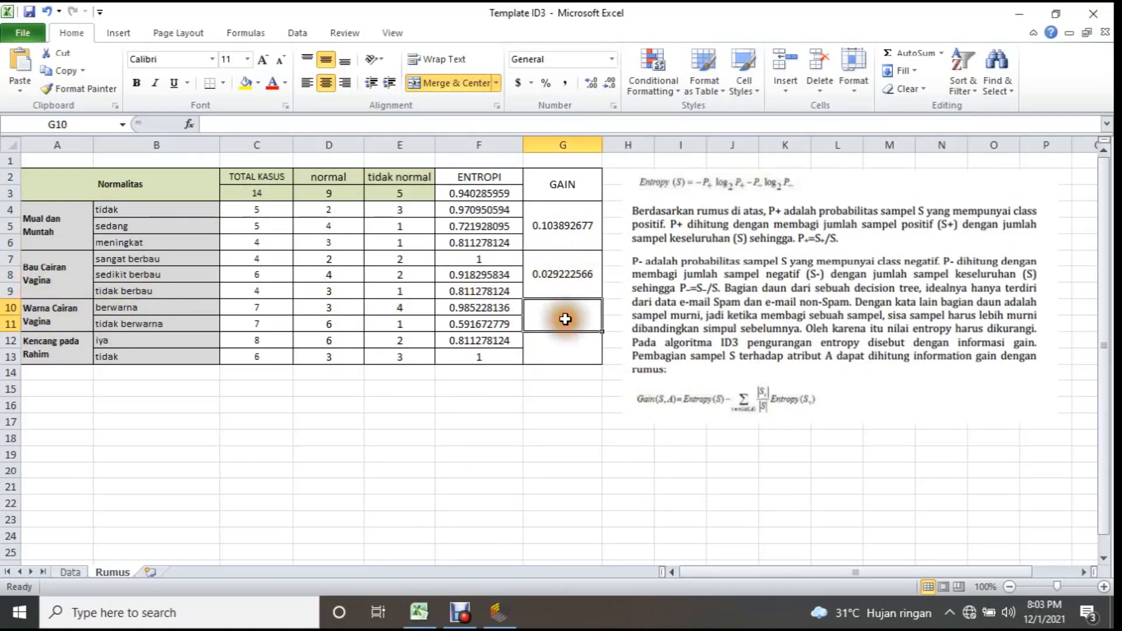
text(=)
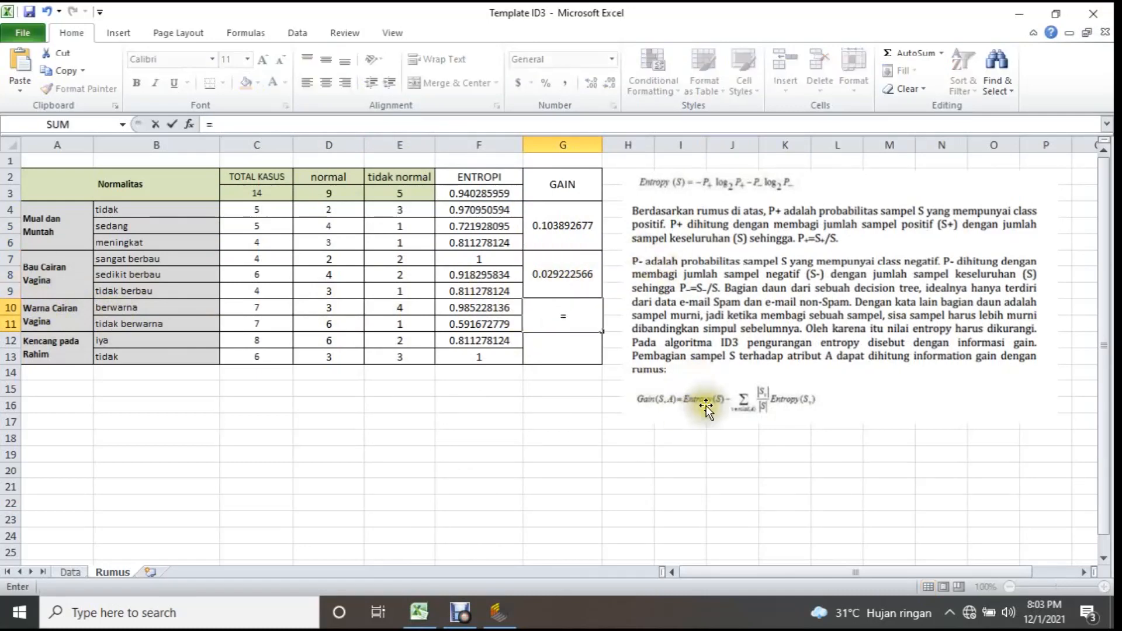
click(482, 193)
click(566, 317)
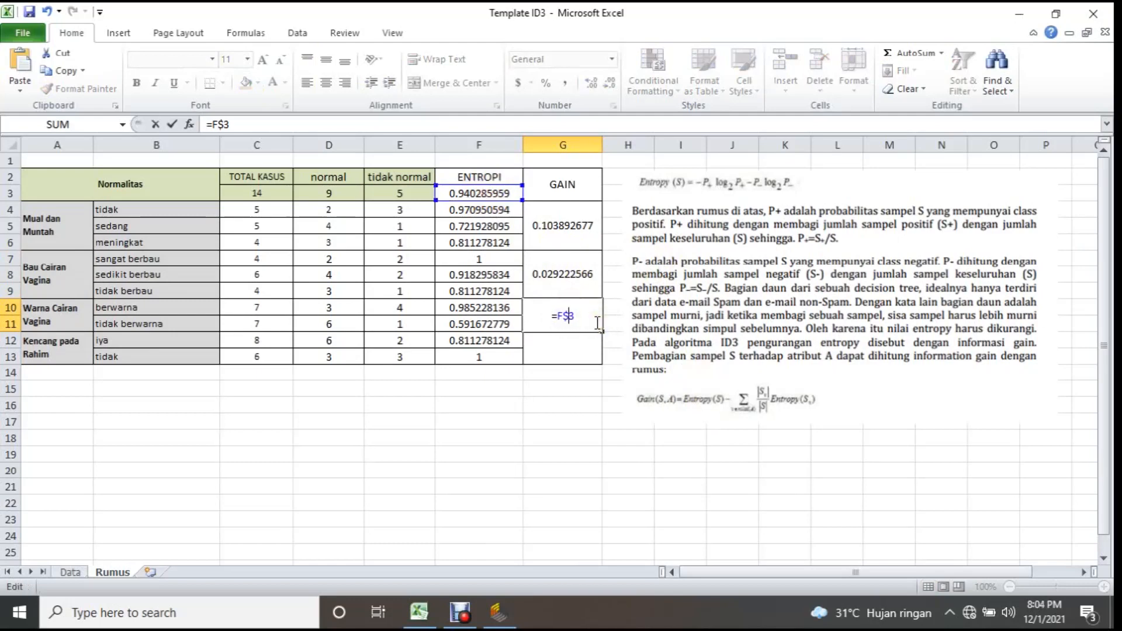
text($)
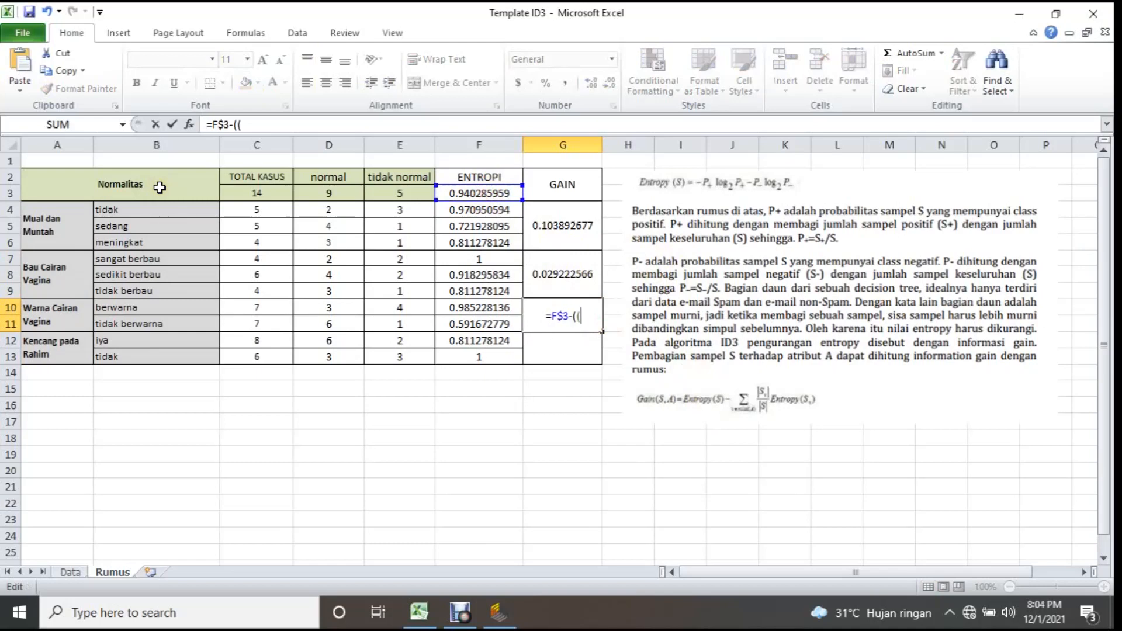
click(268, 308)
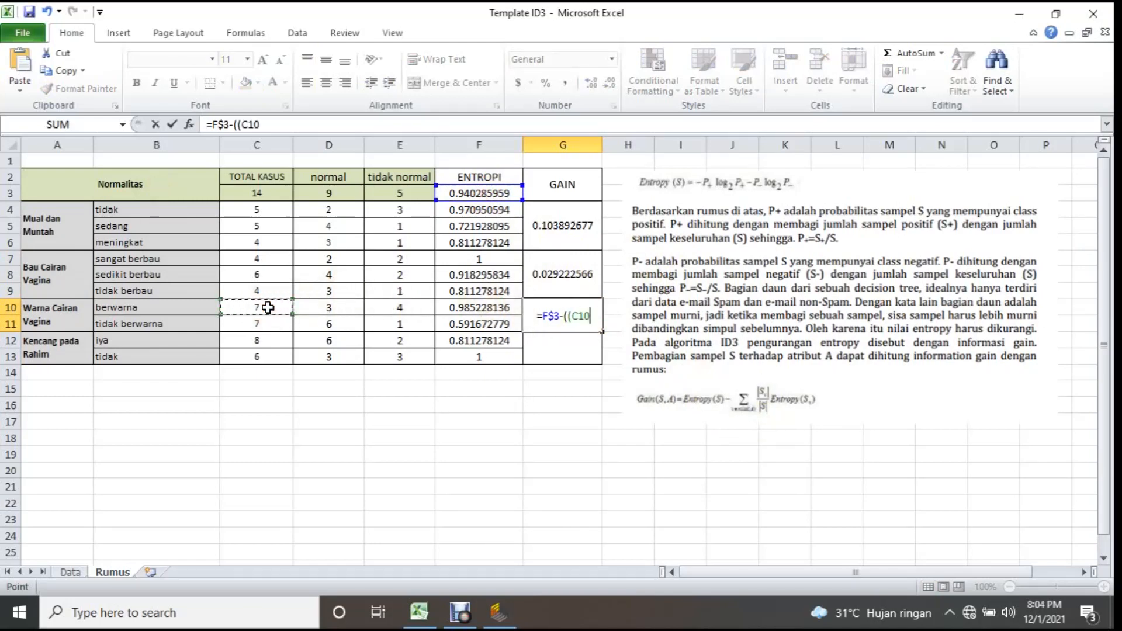
click(253, 191)
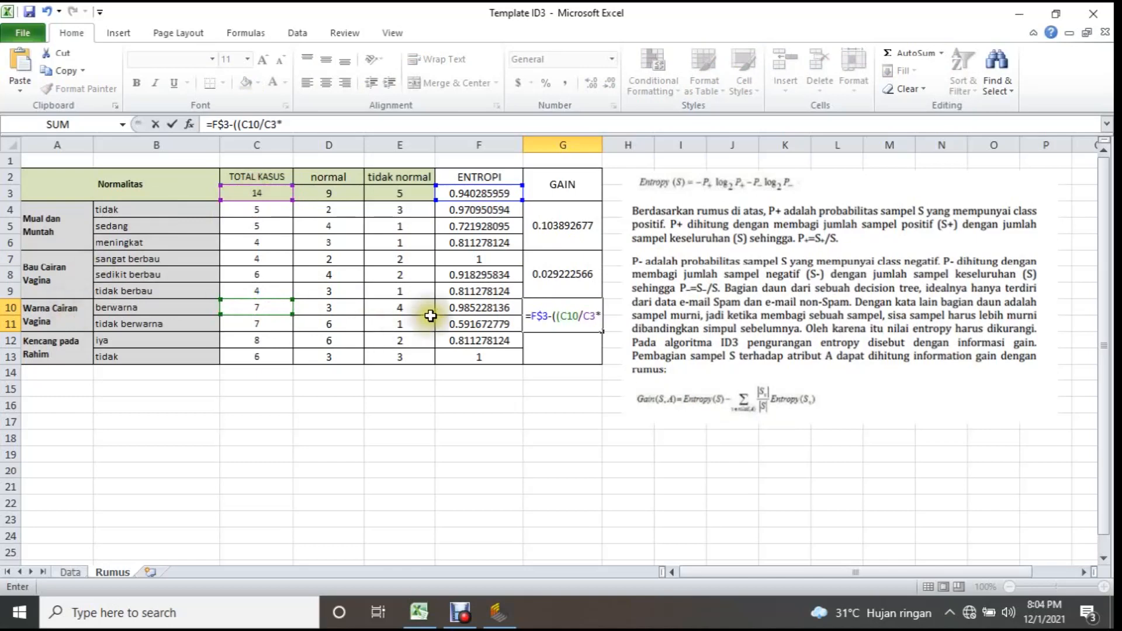
click(478, 308)
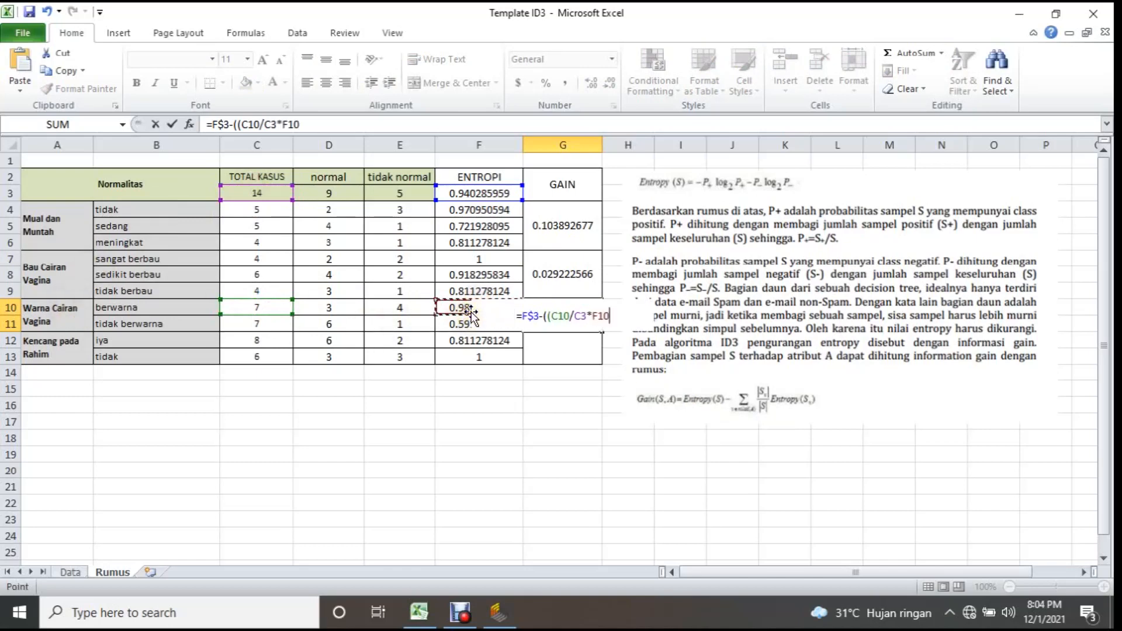
text()+)
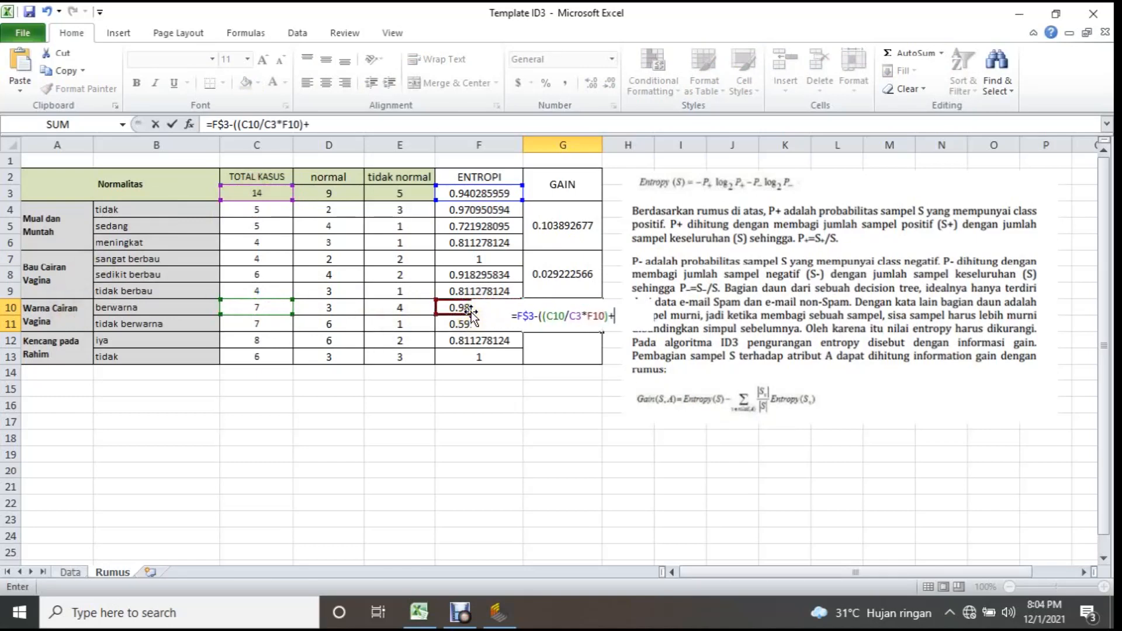
text(()
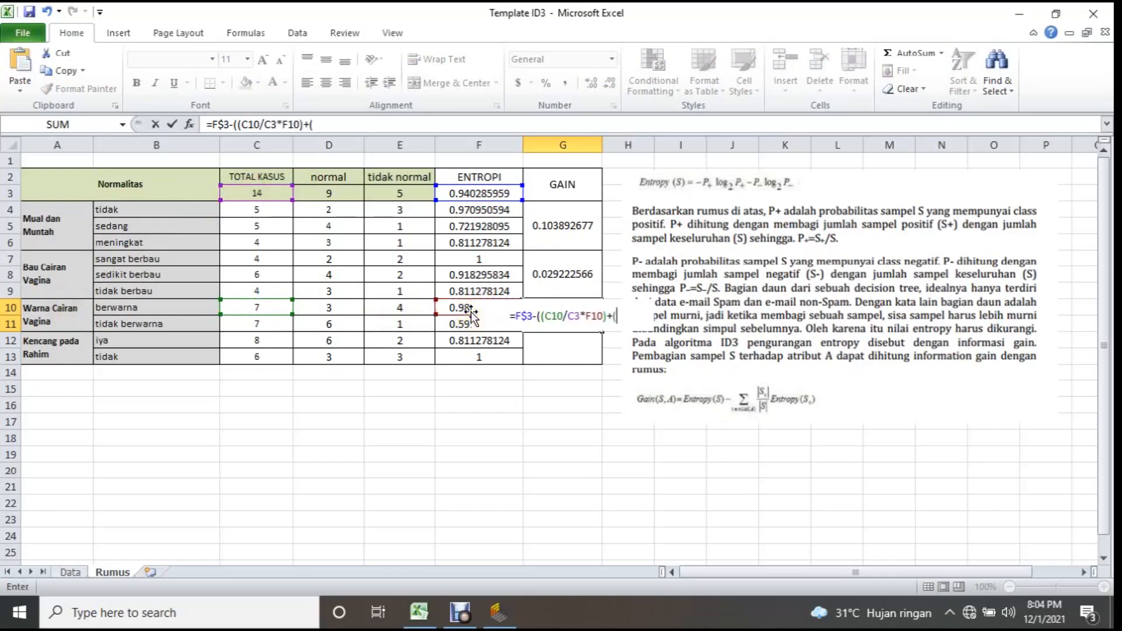
Complete the G10 formula by adding the tidak berwarna term (C11/C3*F11), close the outer bracket and commit it.
click(253, 324)
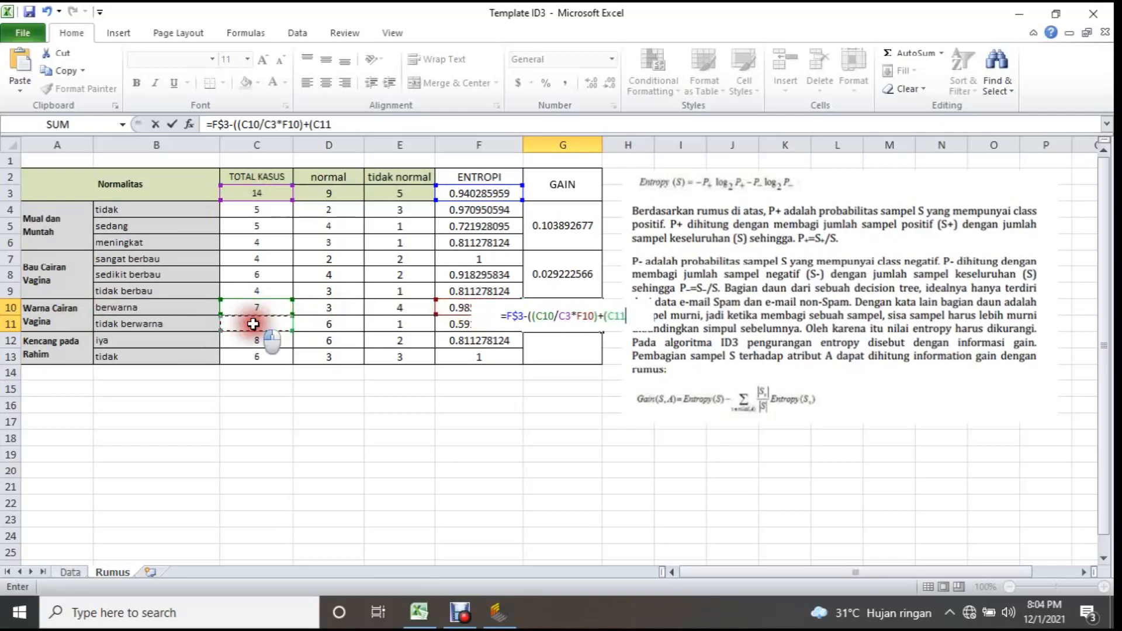
text(/)
click(260, 193)
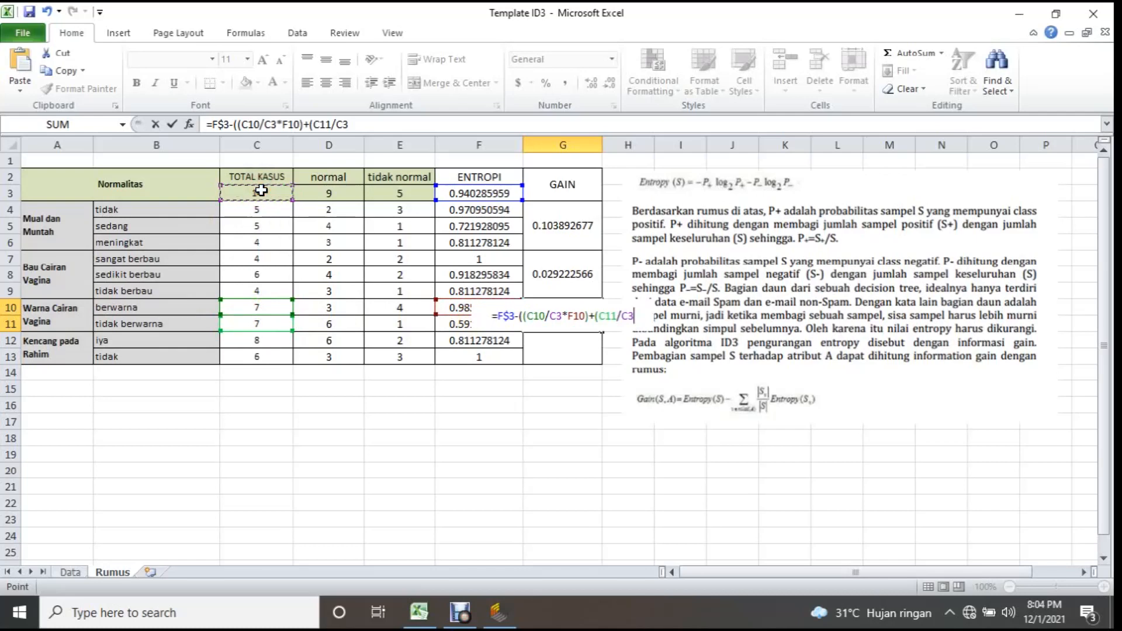
text(*)
click(454, 324)
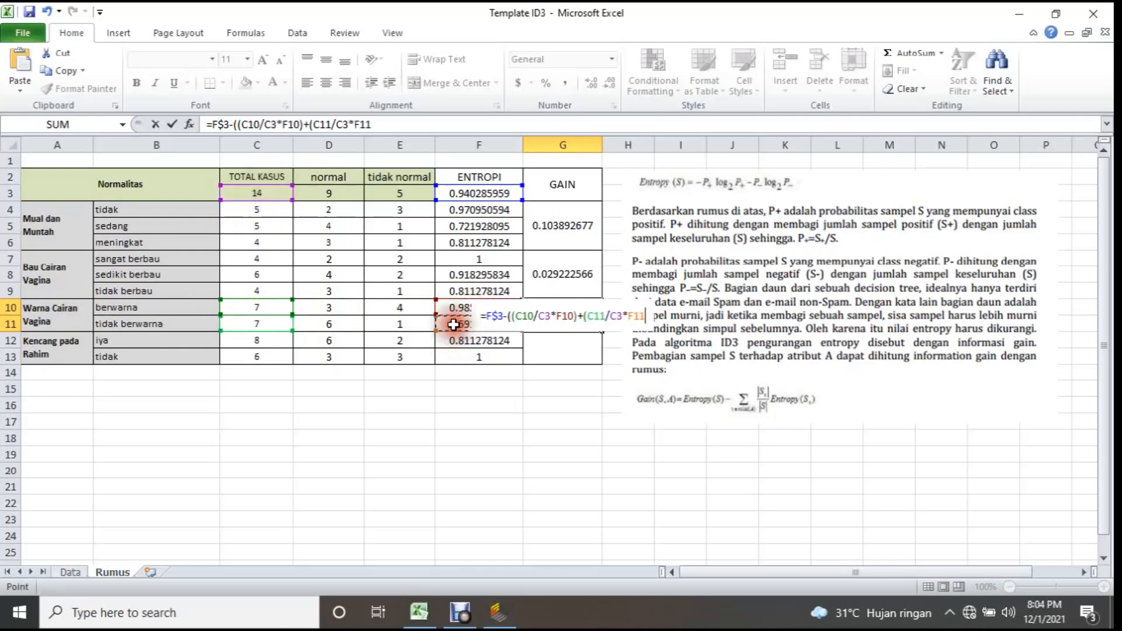
text()))
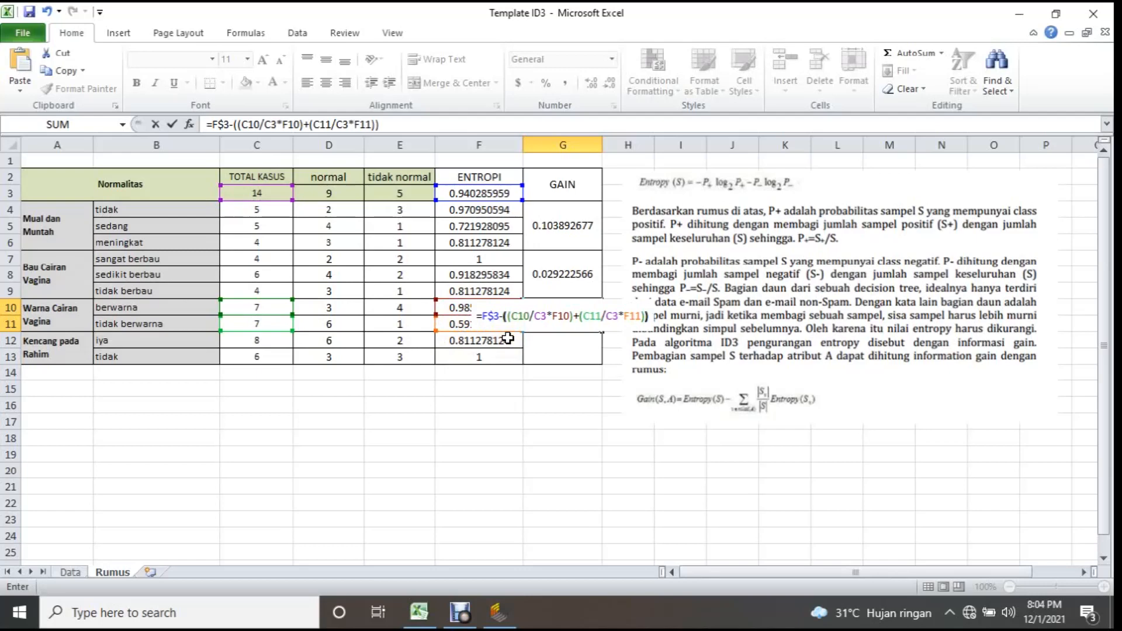
key(Return)
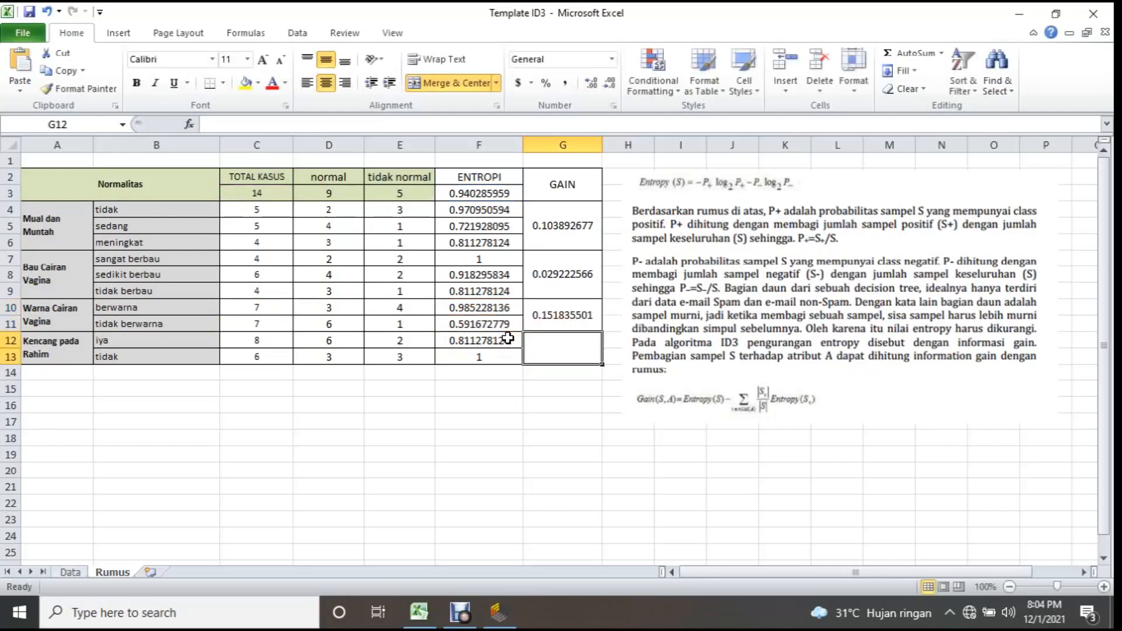
Change the total references in both terms of the G10 gain formula to C$3 and commit the formula.
click(567, 324)
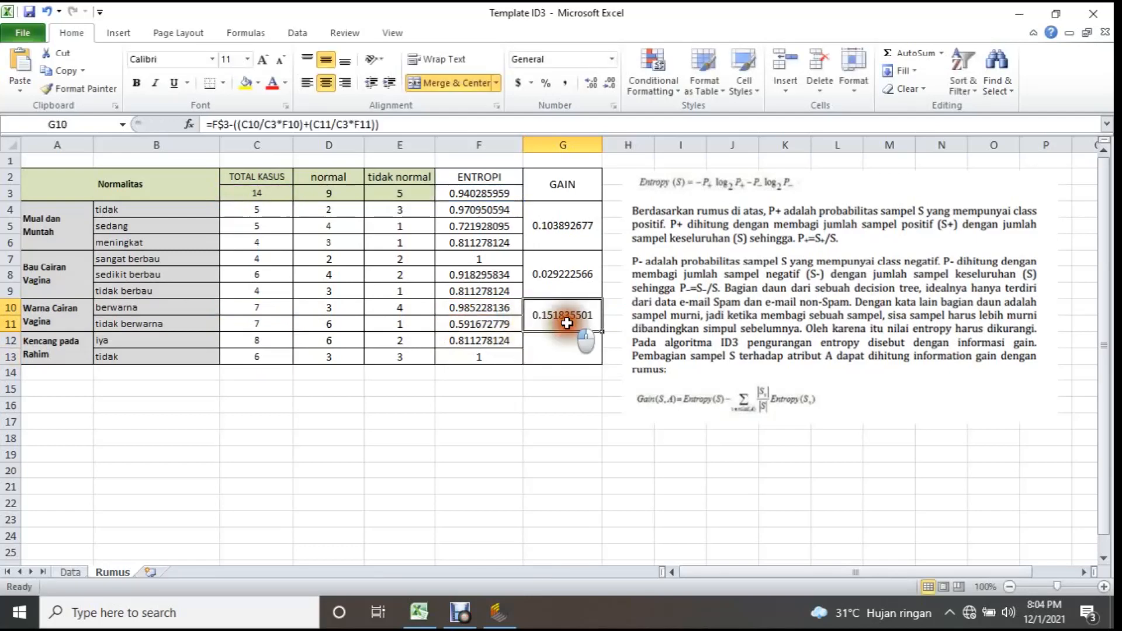
click(274, 124)
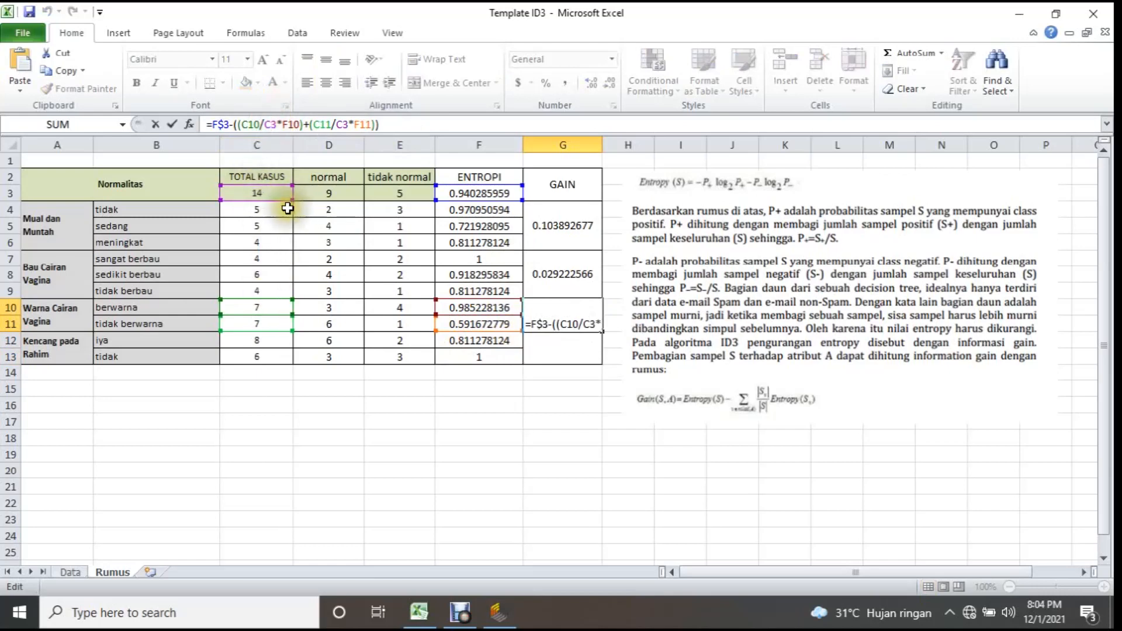
text($)
click(344, 124)
text($)
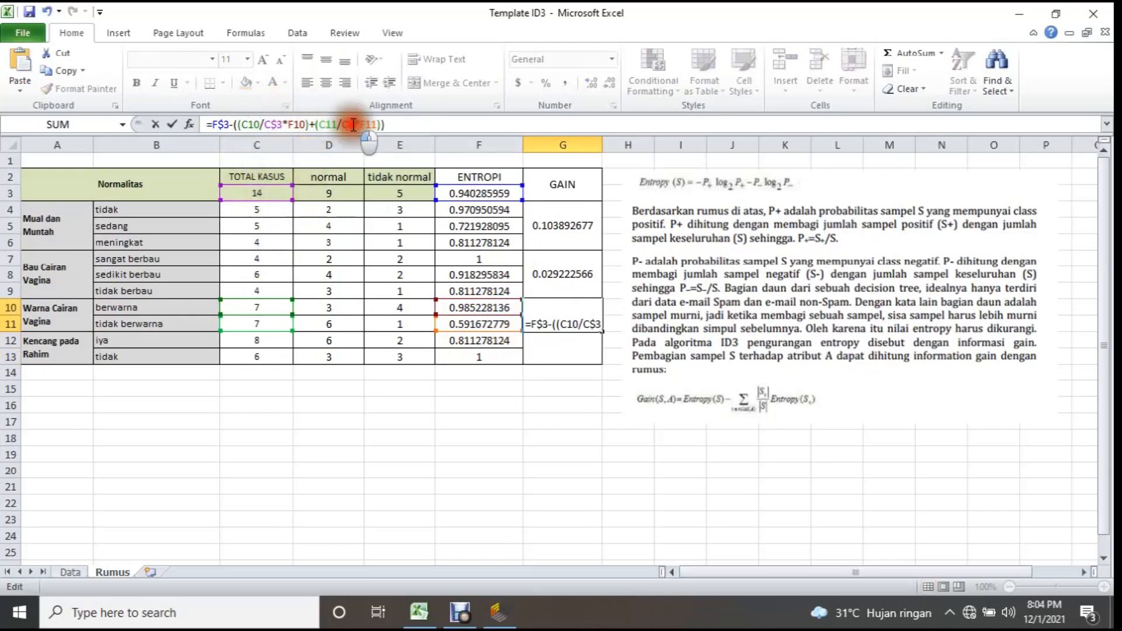
click(514, 401)
Fill the G10 gain formula down to G12 for Kencang pada Rahim and review the attributes in column A.
click(575, 320)
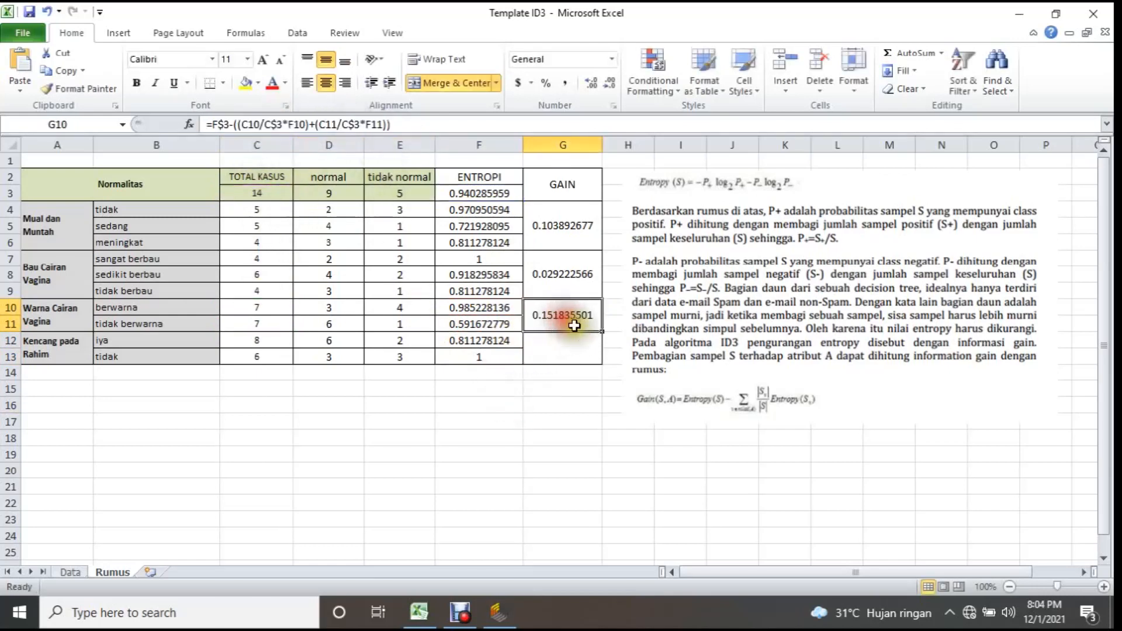
drag(601, 332, 541, 349)
click(585, 422)
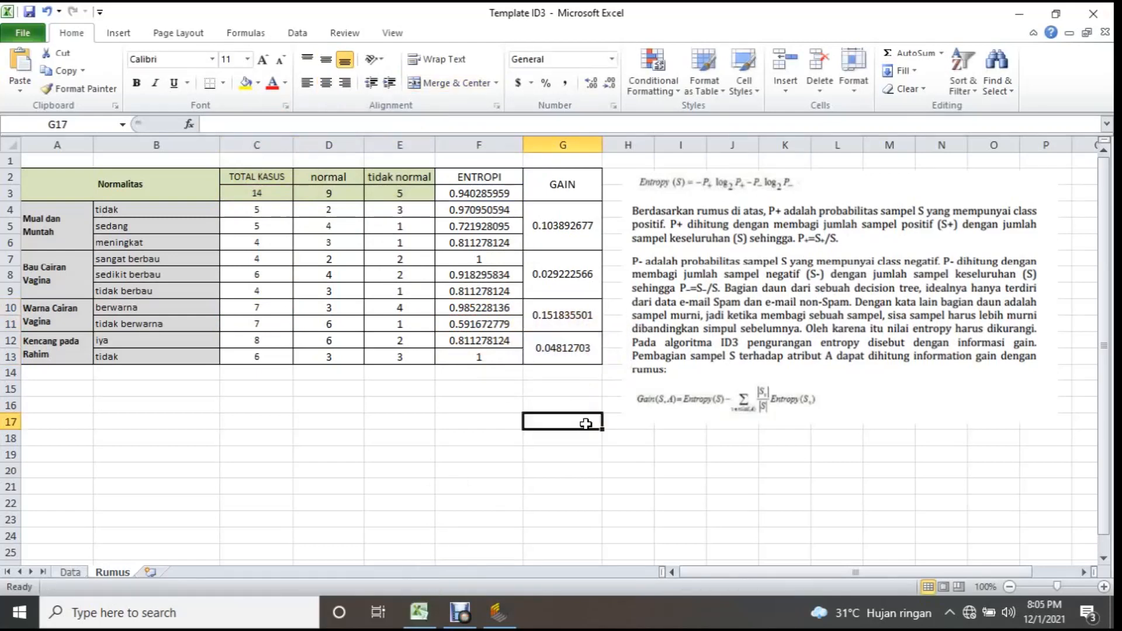
drag(44, 234, 44, 354)
click(621, 234)
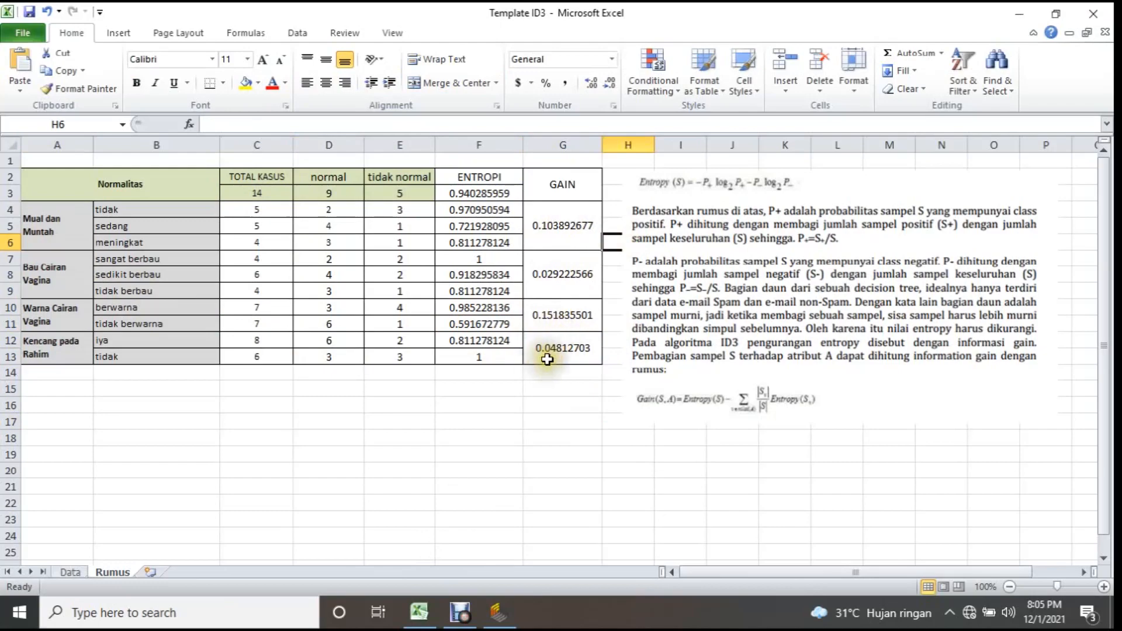
Move the entropy and gain formula picture right to column I, clear of the GAIN column.
click(778, 273)
drag(778, 273, 827, 279)
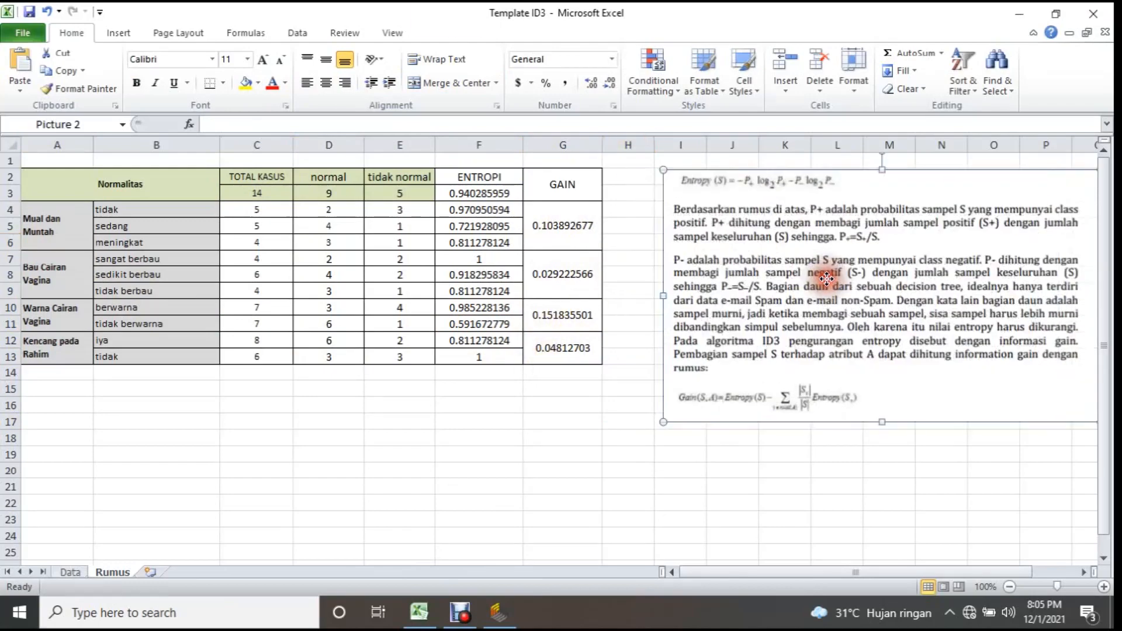
drag(761, 258, 763, 254)
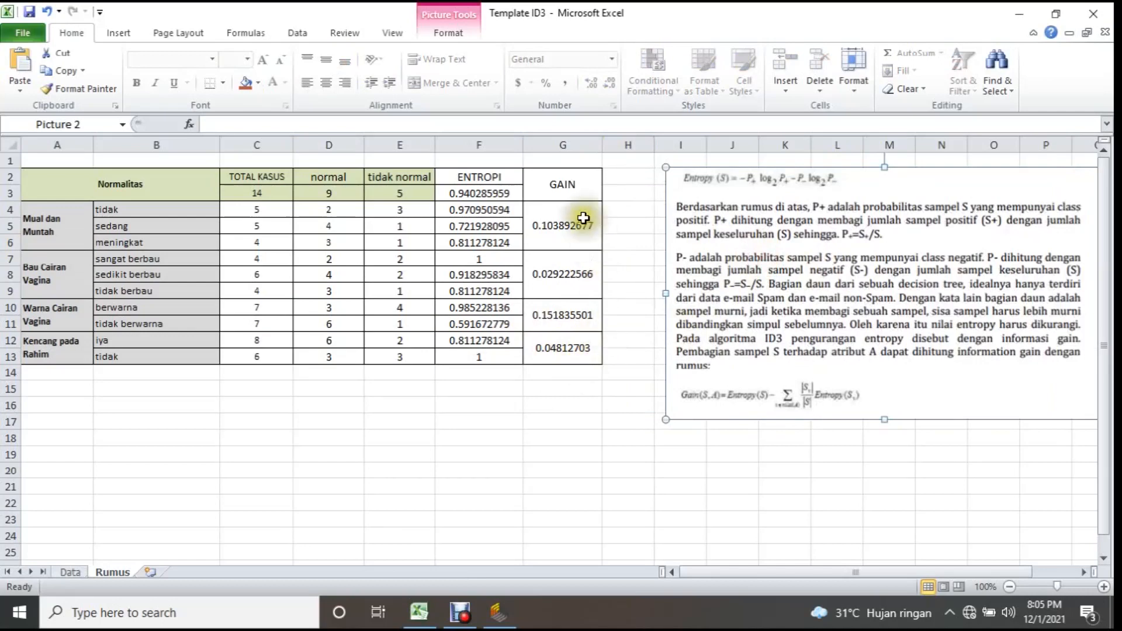
Compare the gain values of the four attributes and check which attribute the G10 gain belongs to.
click(561, 313)
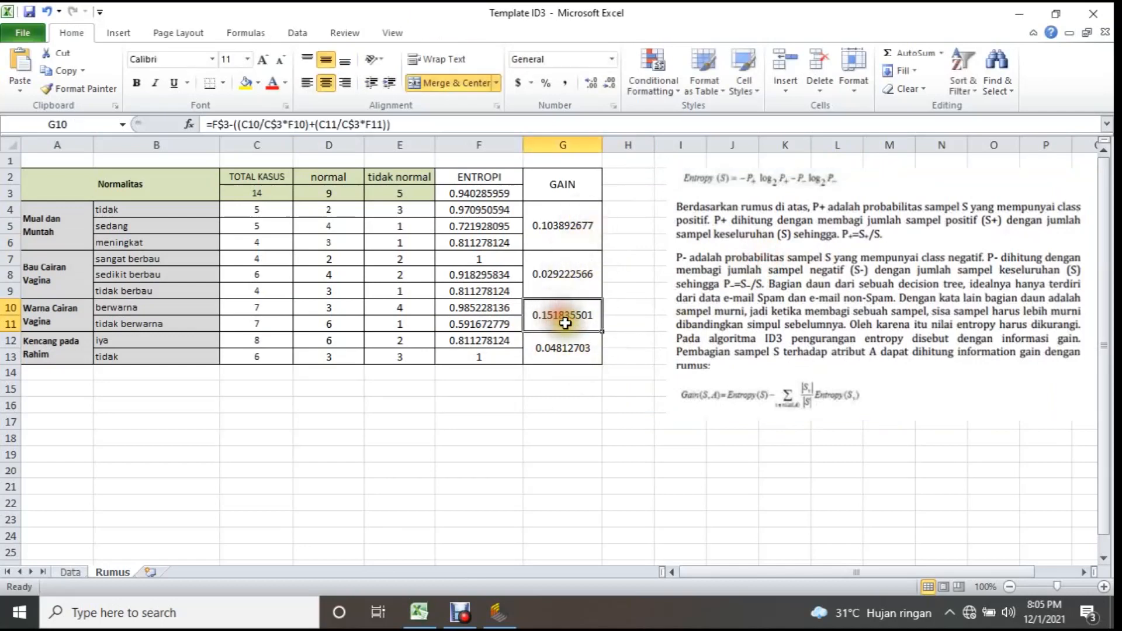
click(568, 244)
drag(568, 243, 569, 354)
click(555, 316)
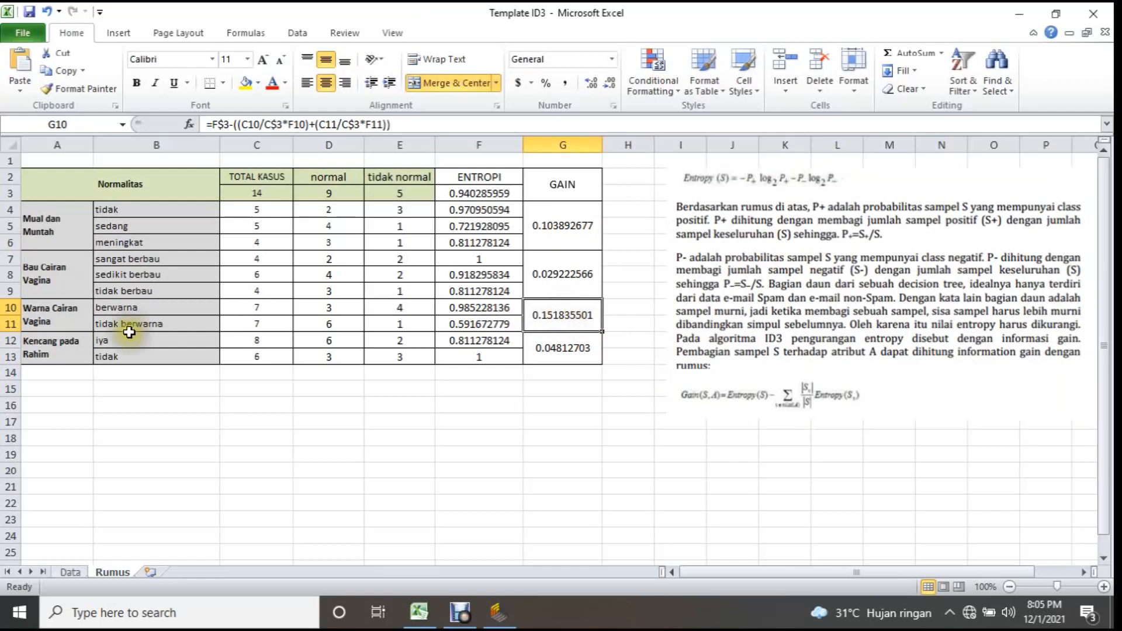
click(56, 318)
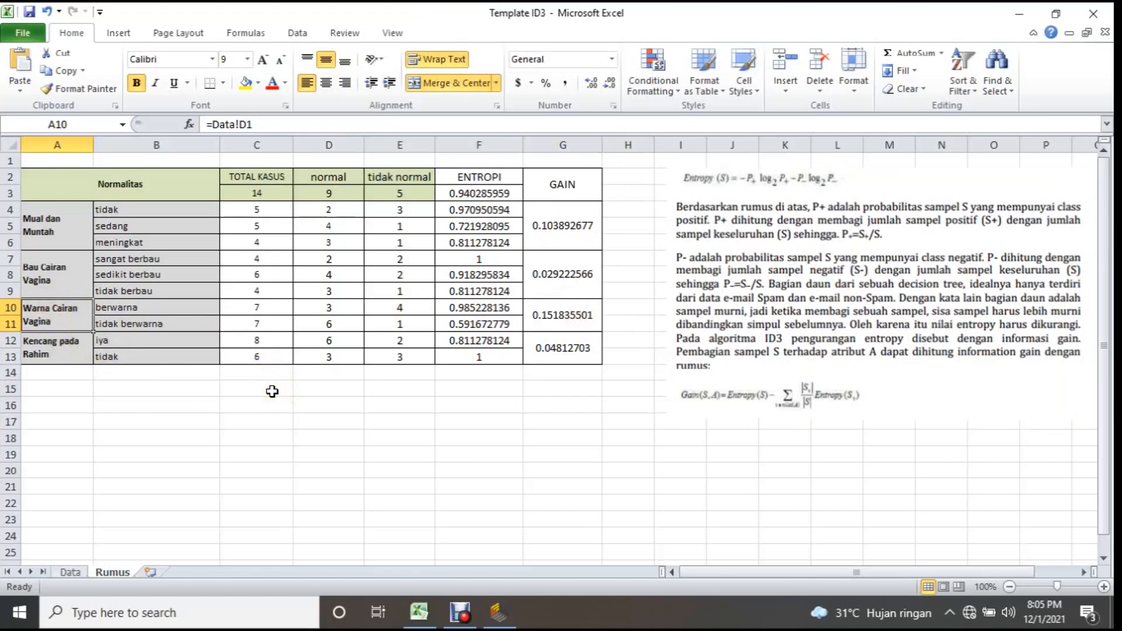
click(272, 392)
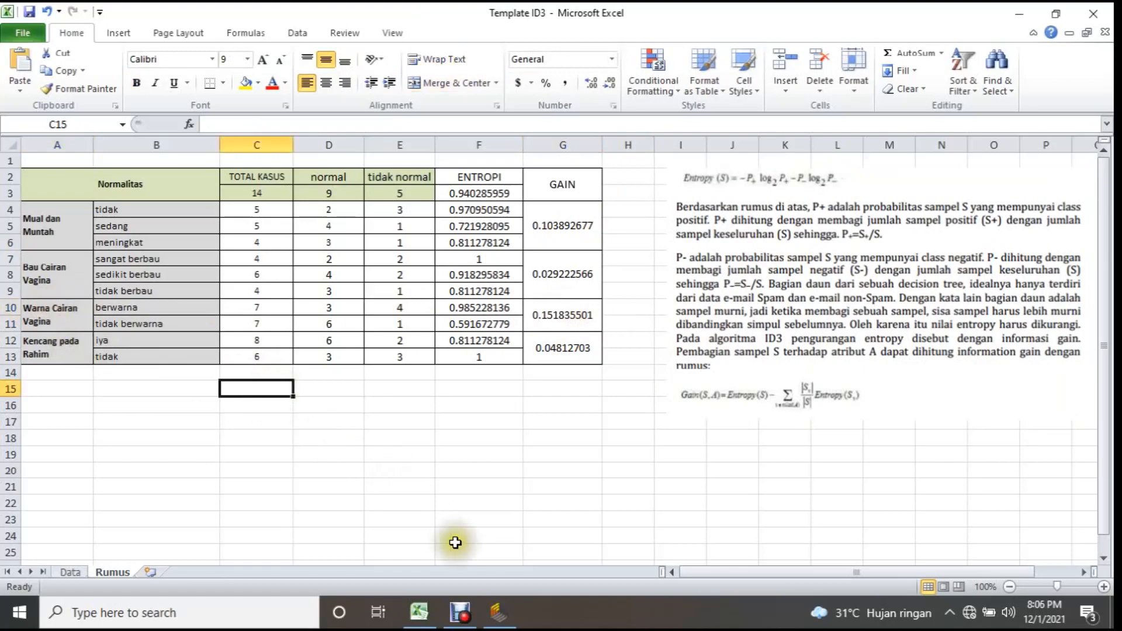
Switch to RapidMiner and show the ID3 tree result as a graph to examine its root node.
click(517, 617)
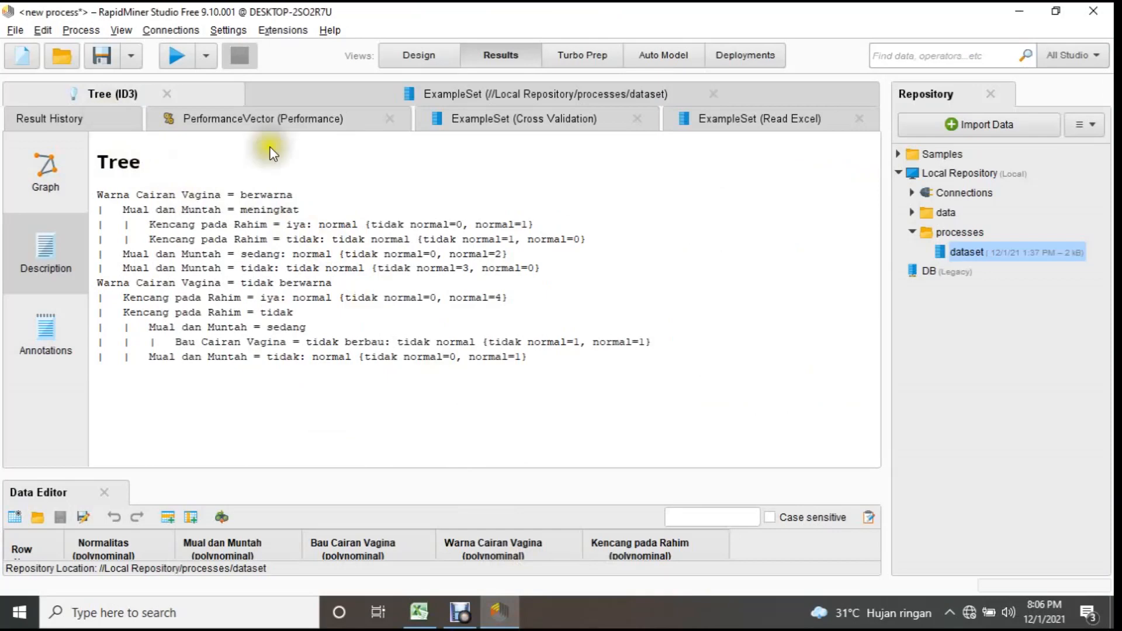
click(111, 98)
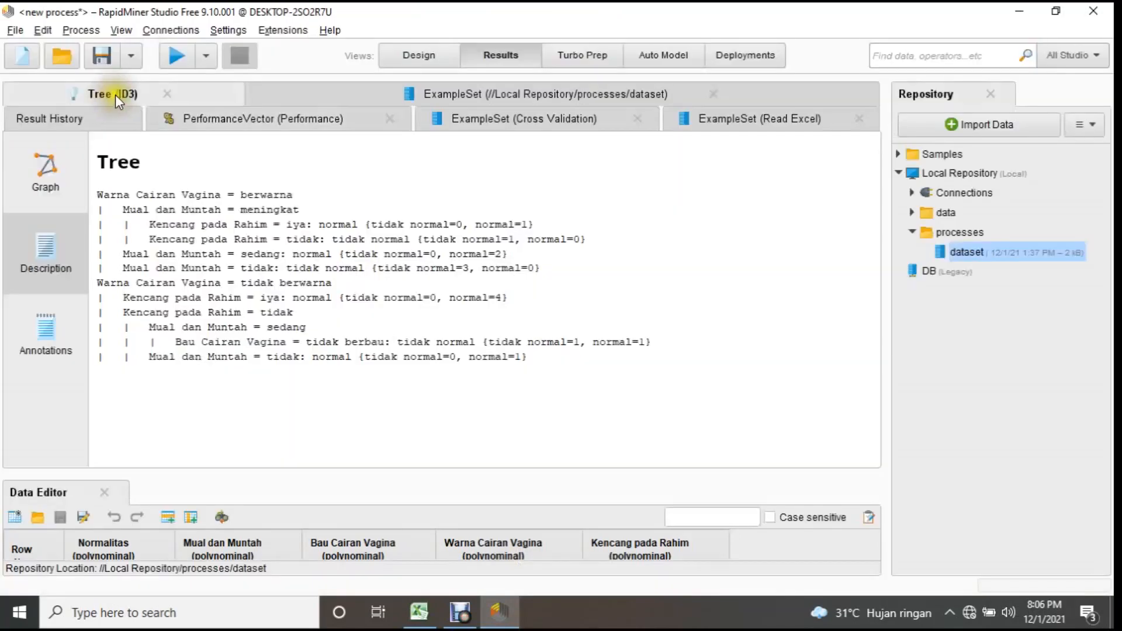
click(46, 170)
mouse_move(571, 208)
mouse_down()
mouse_move(577, 233)
mouse_move(563, 243)
mouse_move(561, 220)
mouse_up()
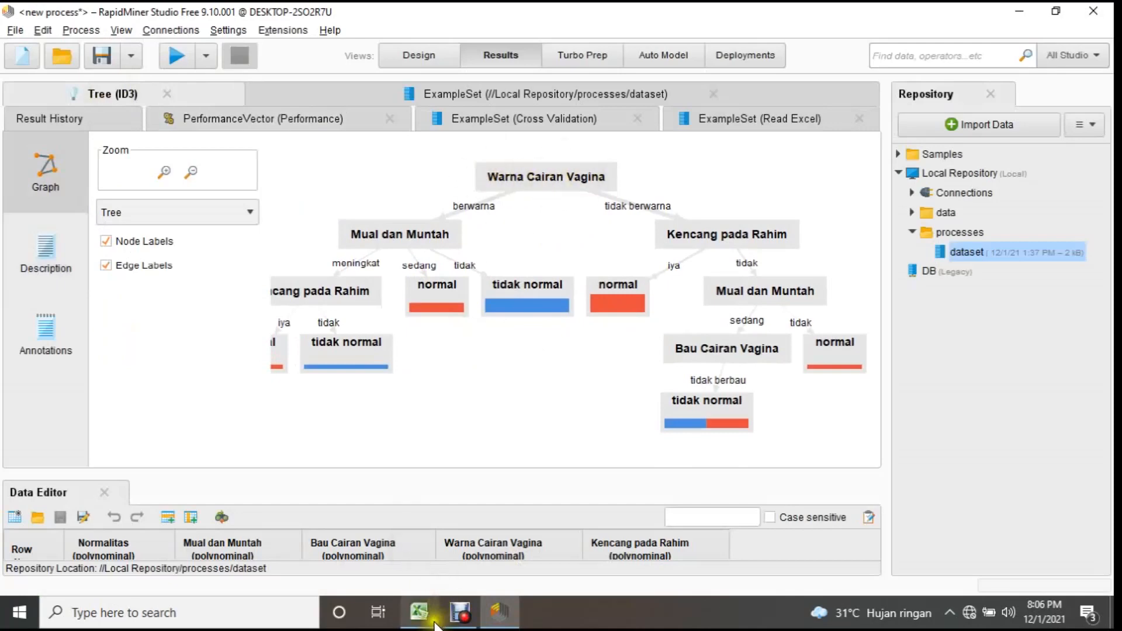
Return to Excel and compare the gains of Warna Cairan Vagina and Mual dan Muntah with the tree's node order.
click(419, 612)
click(565, 312)
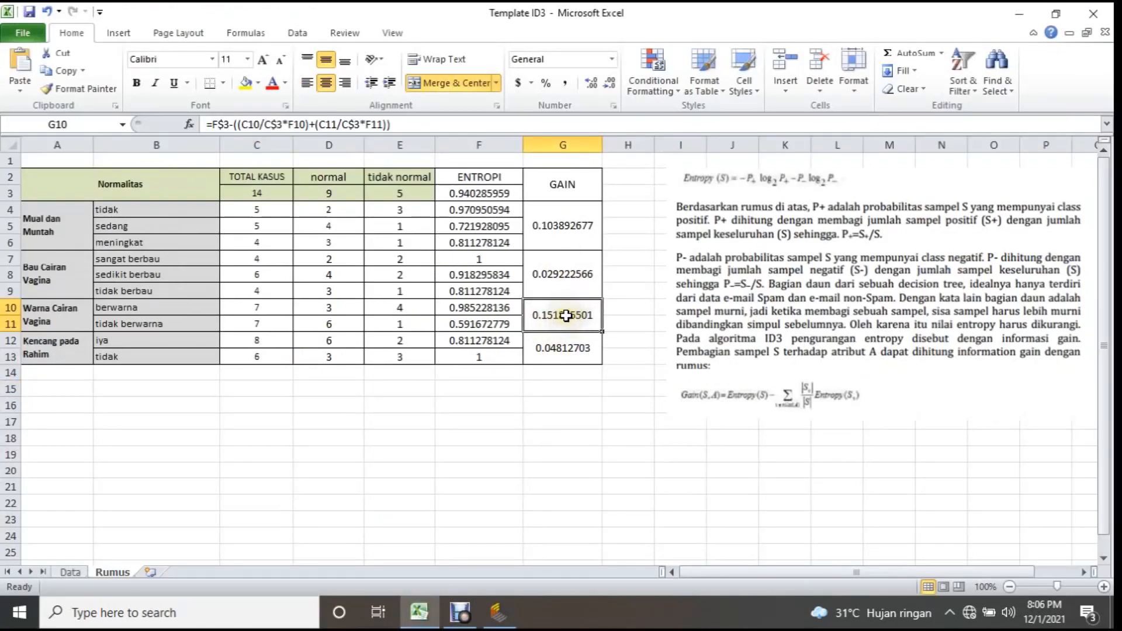
click(549, 326)
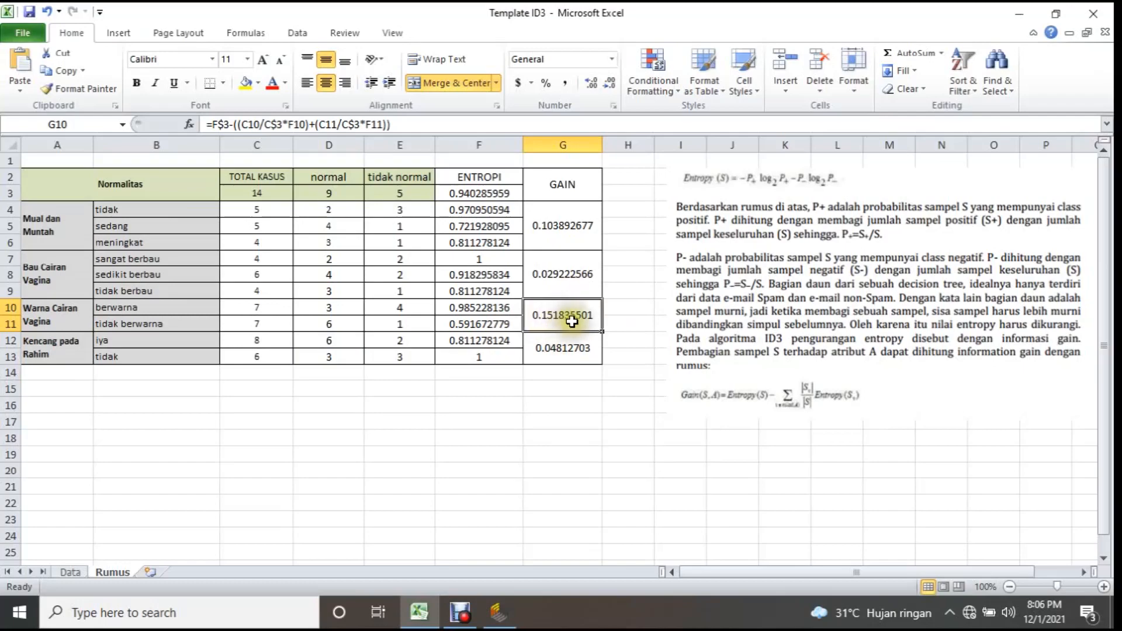
click(560, 230)
click(69, 243)
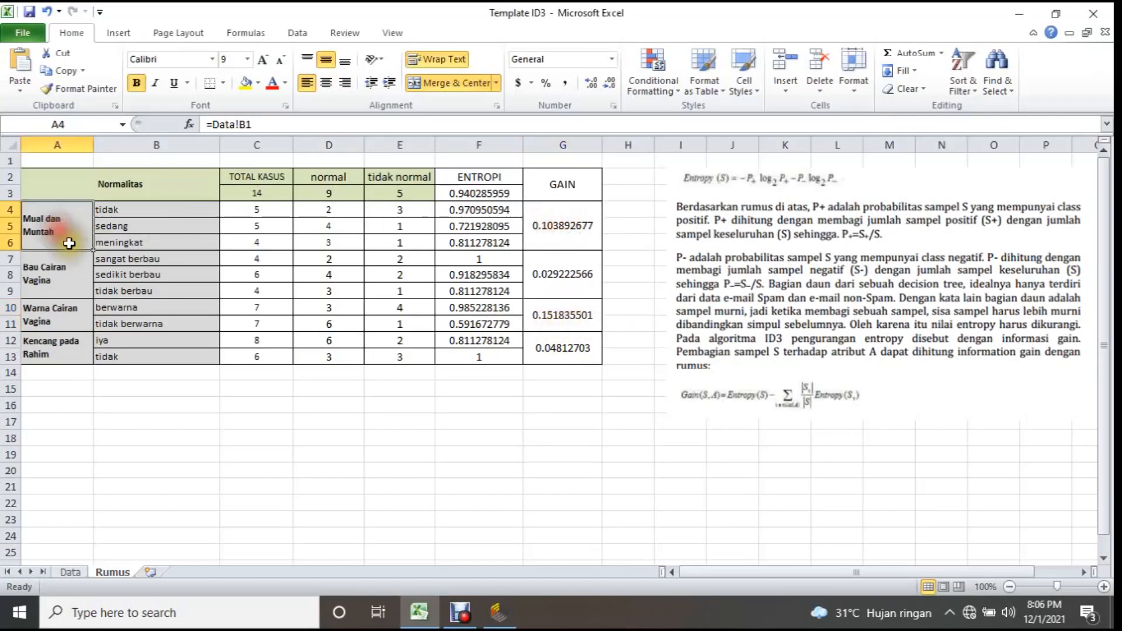
Switch to RapidMiner to examine the nodes below Warna Cairan Vagina in the ID3 tree, and return to the Excel gain table.
click(500, 611)
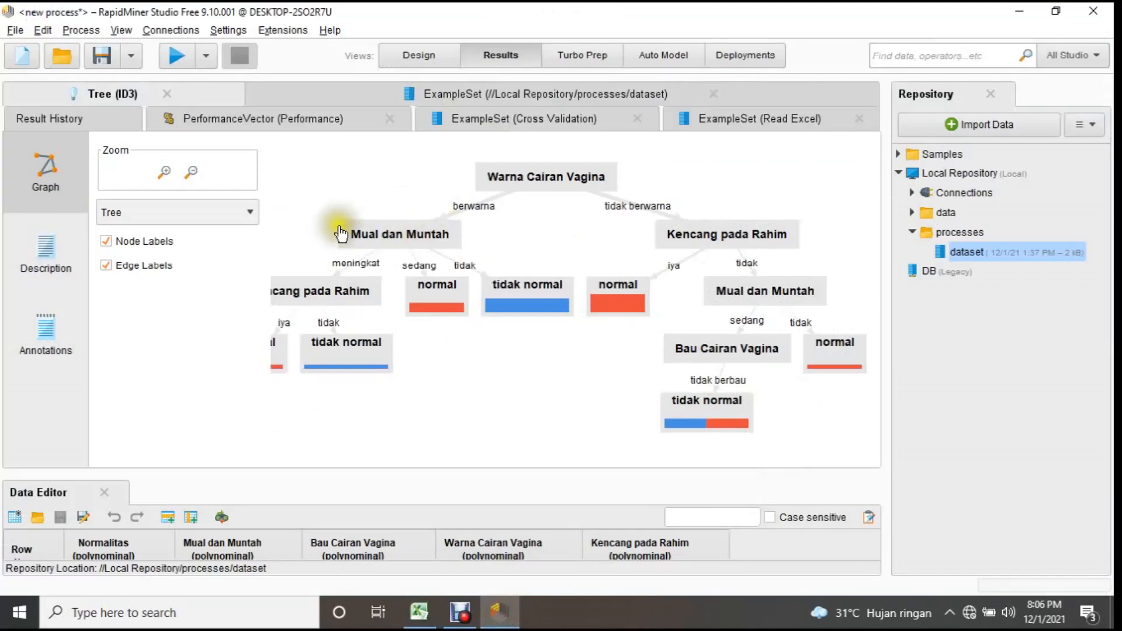
drag(514, 245, 588, 238)
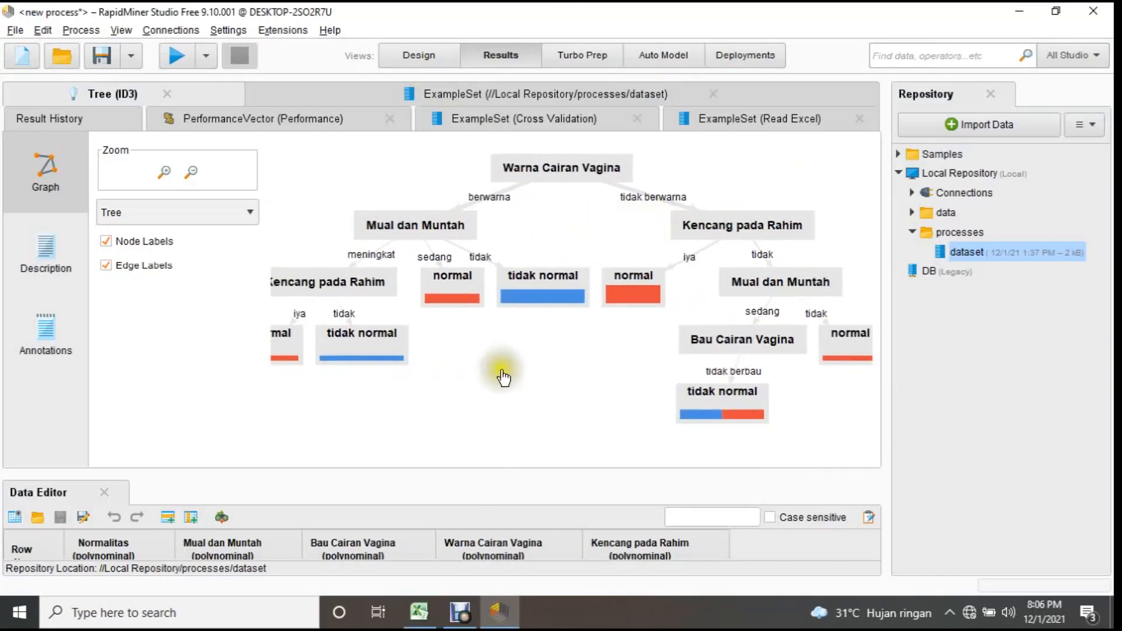
click(419, 611)
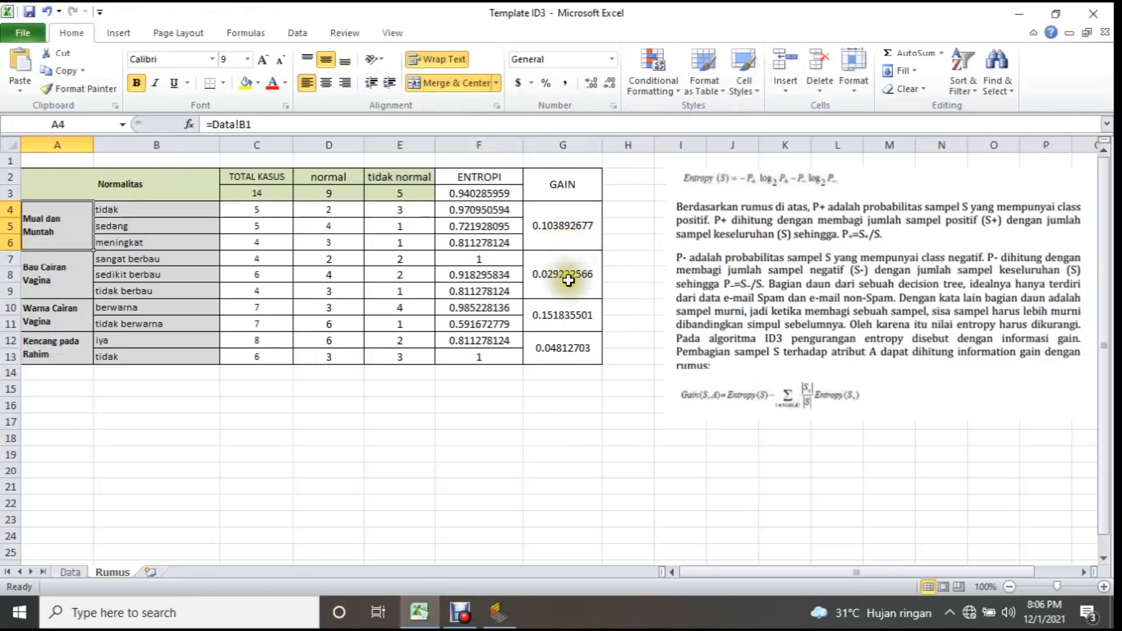
Compare the gain of Kencang pada Rahim with its node in RapidMiner's ID3 tree, and return to the Excel gain table.
click(564, 349)
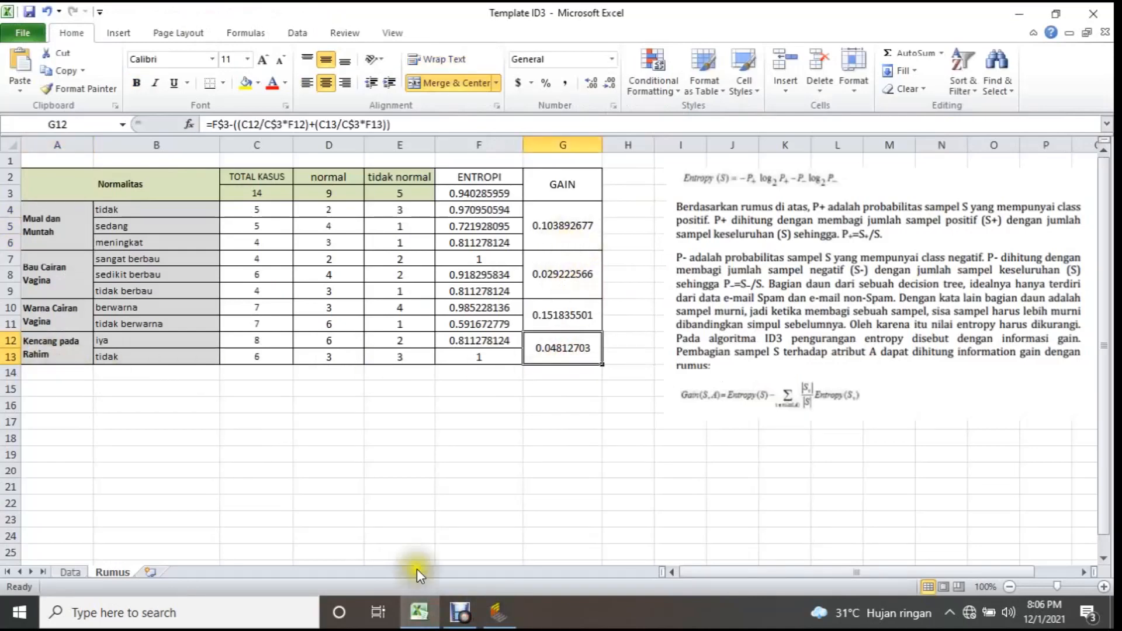
click(497, 612)
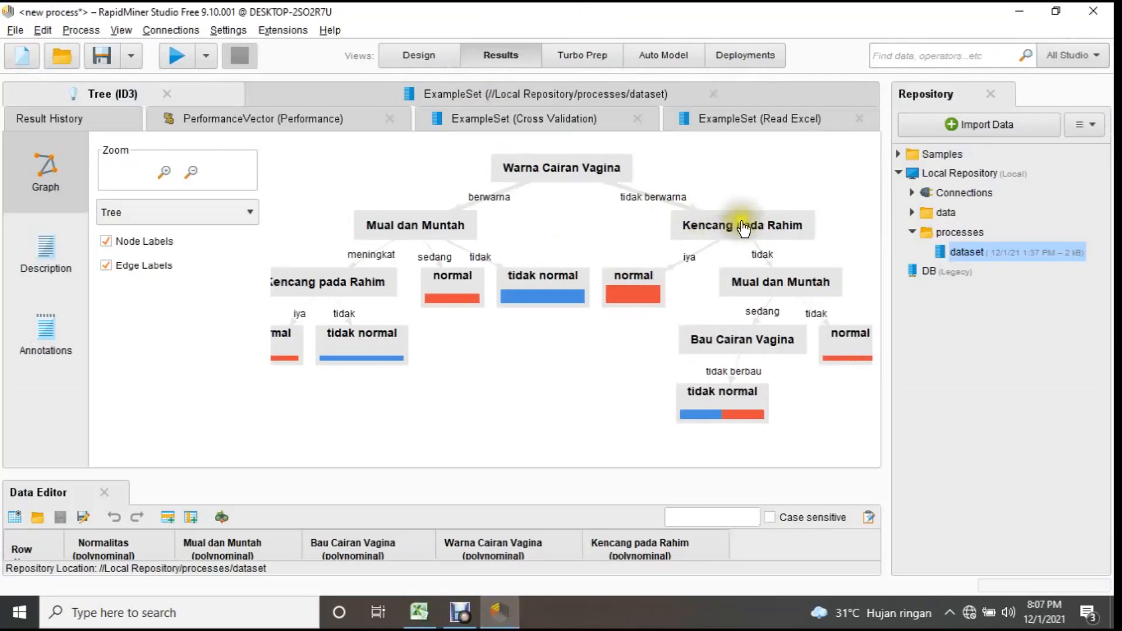
click(419, 612)
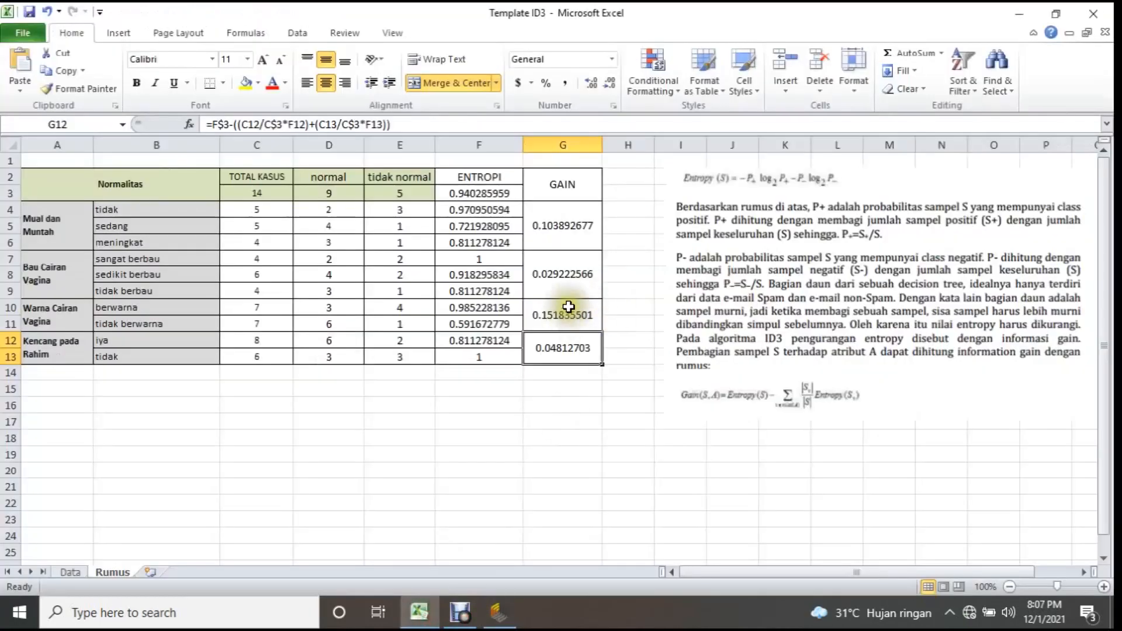
Check the gain of Bau Cairan Vagina against its node in the RapidMiner tree, and return to Excel.
click(573, 275)
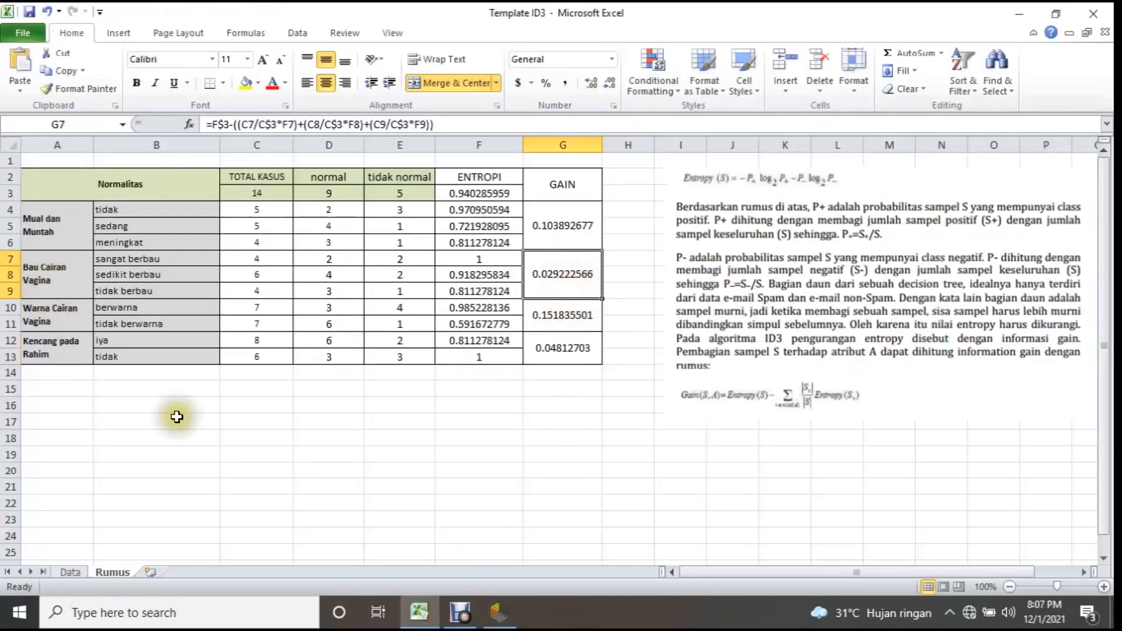
click(498, 612)
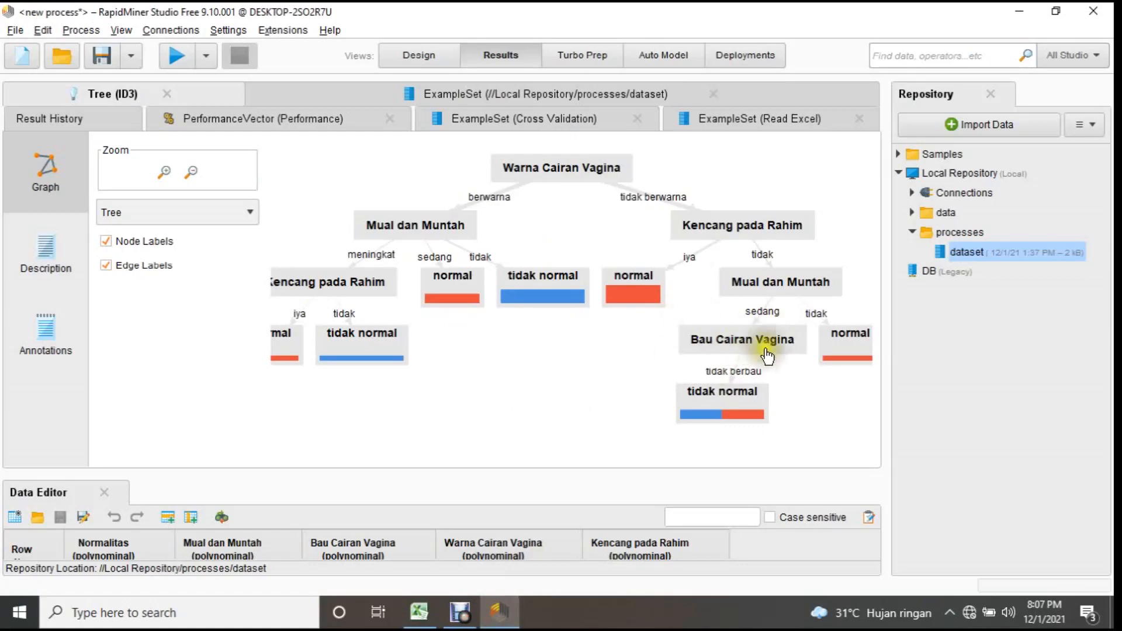
drag(604, 361, 632, 333)
click(419, 611)
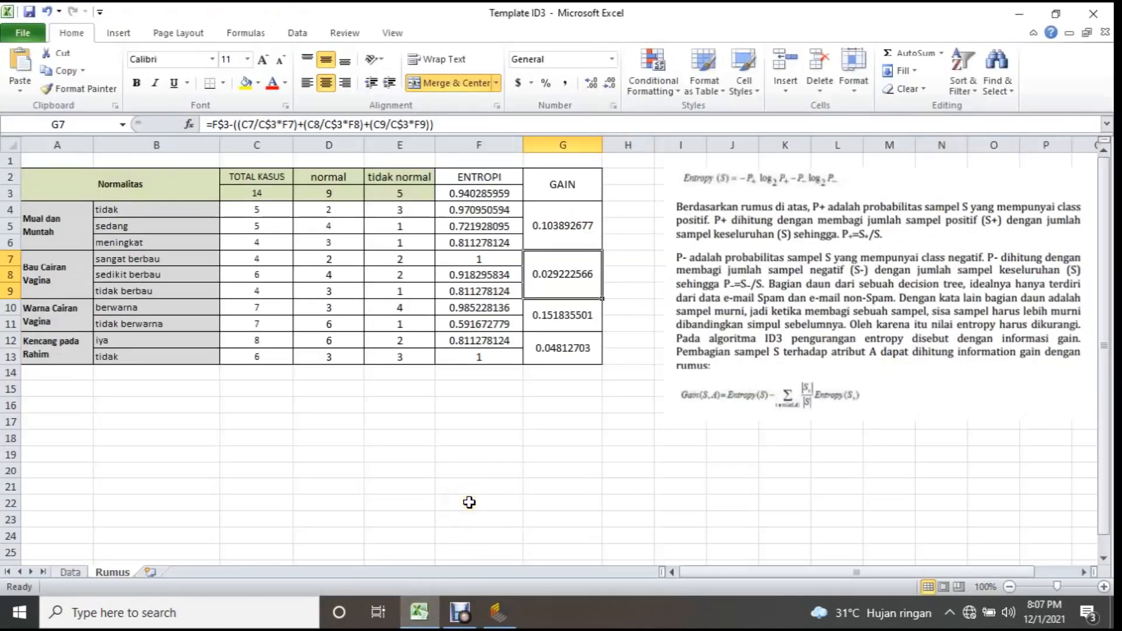
Review the whole ID3 tree in RapidMiner once more and go back to the Rumus sheet in Excel.
click(445, 367)
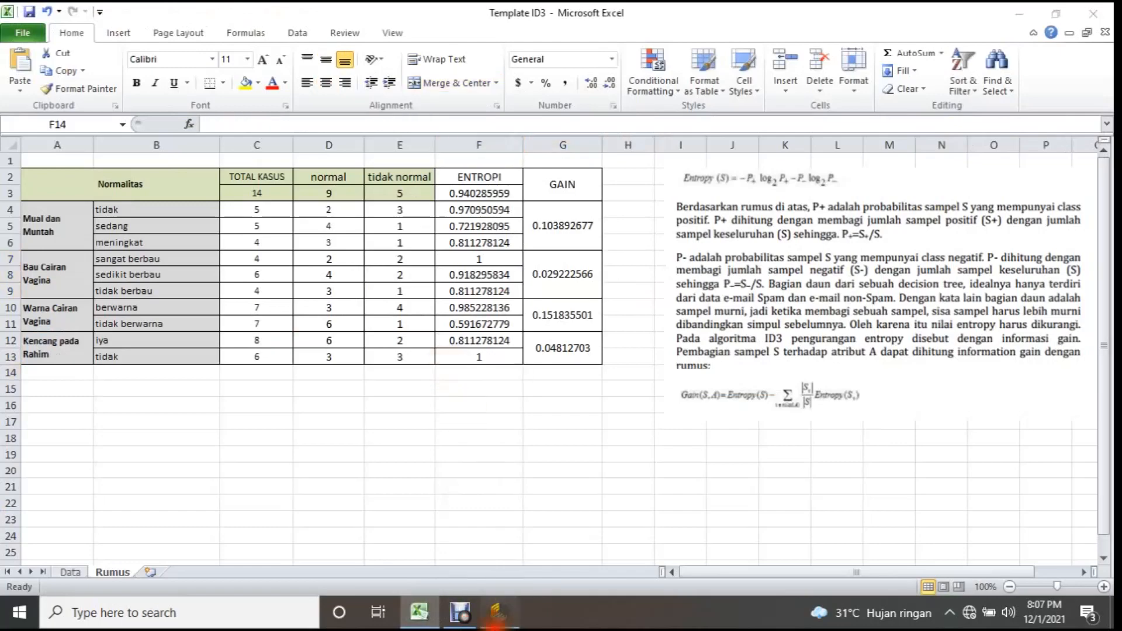
click(499, 612)
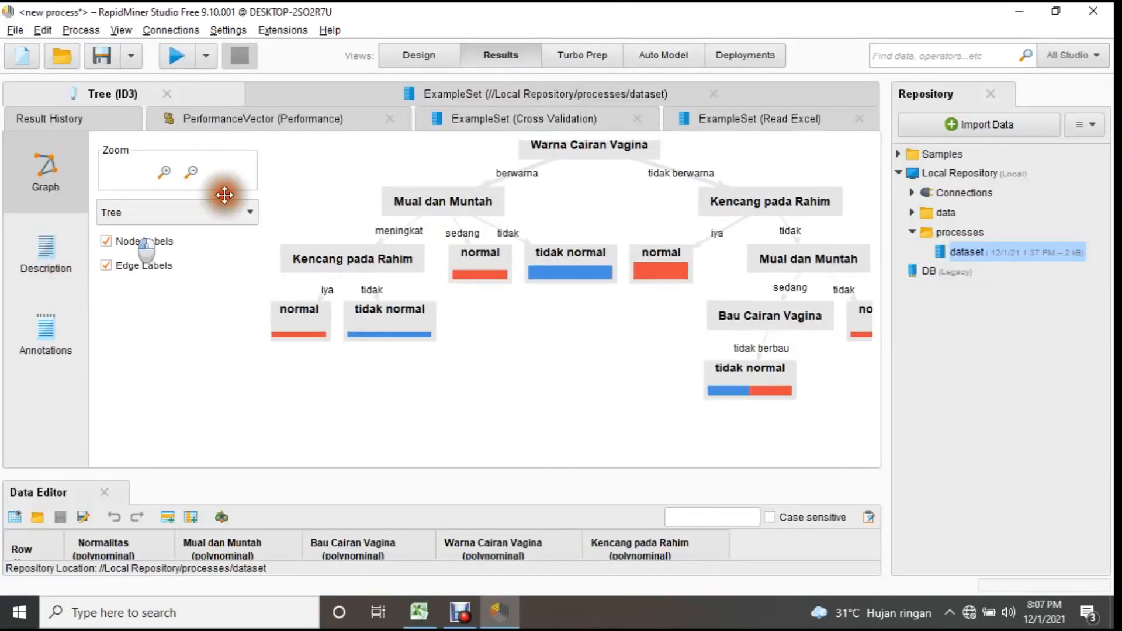
drag(617, 331, 577, 356)
click(420, 610)
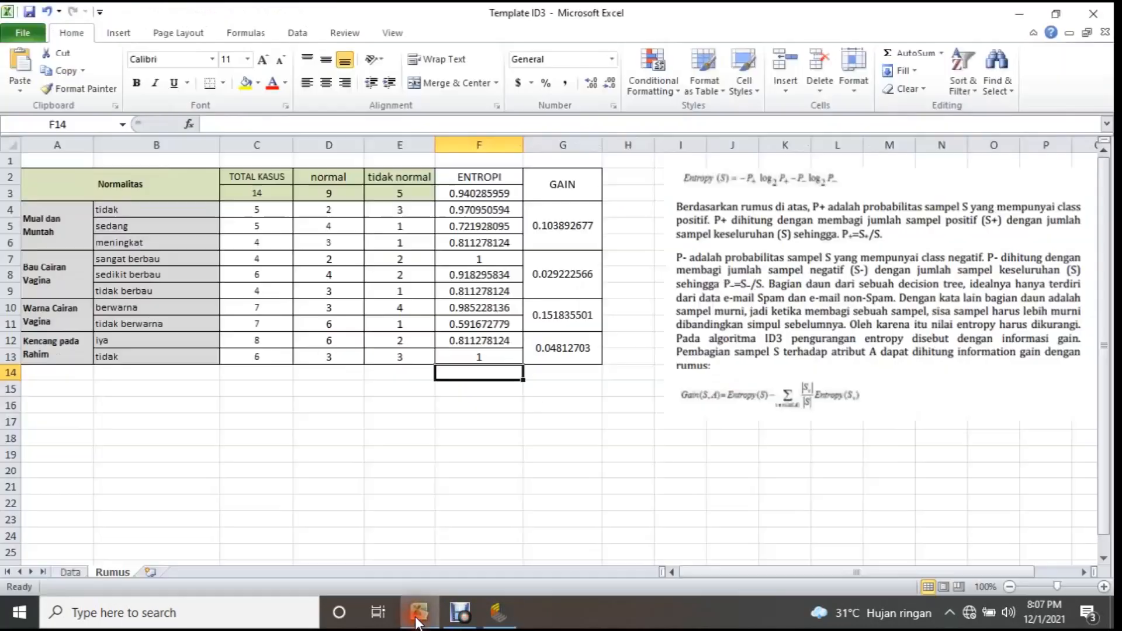
click(408, 412)
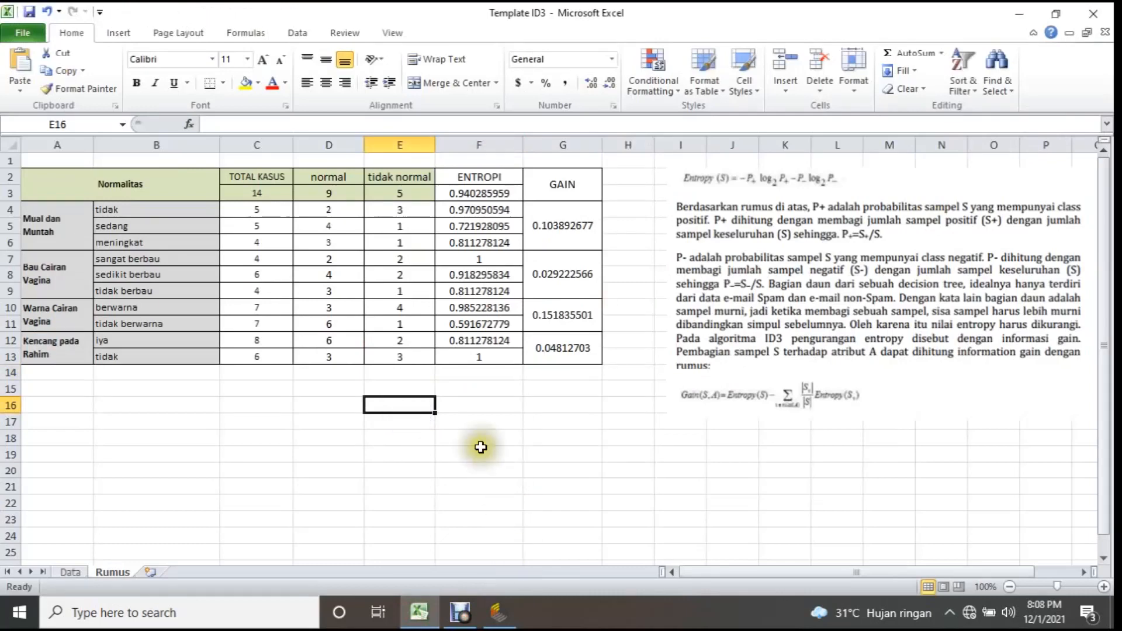
Review the source records on the Data sheet, clear the row selection there, and return to the Rumus sheet.
click(488, 424)
click(81, 573)
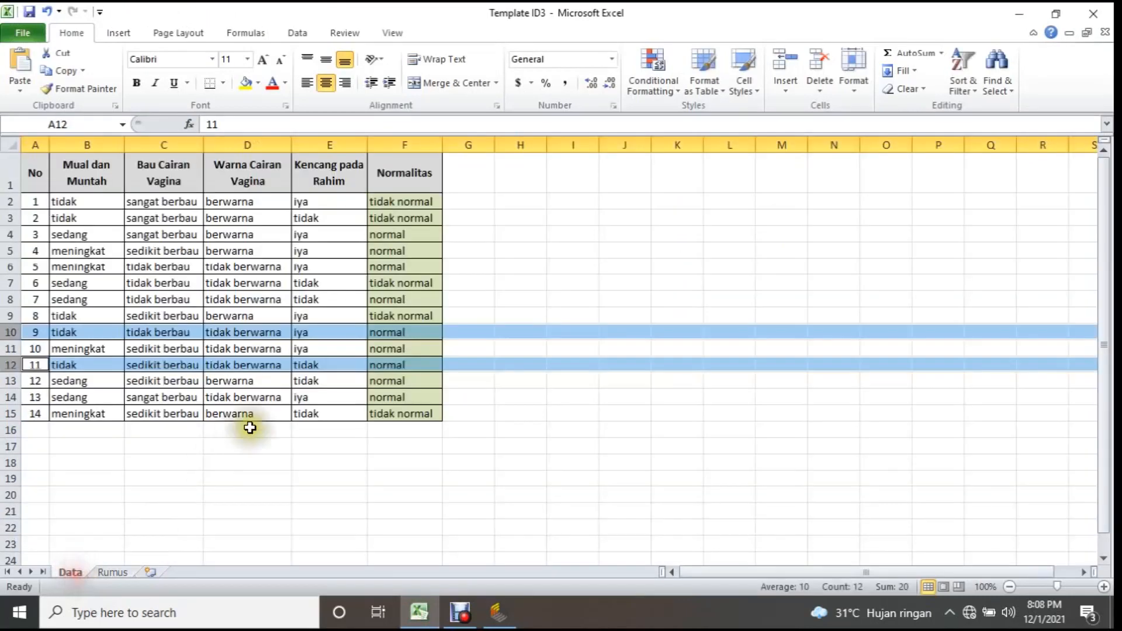
click(328, 476)
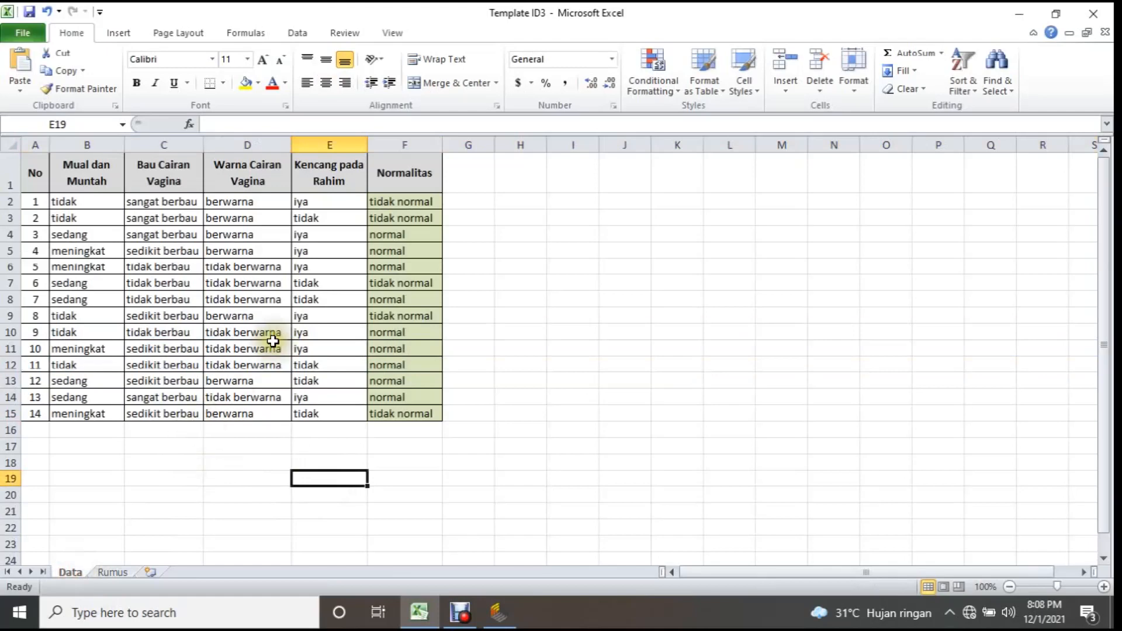
key(ctrl+Page_Down)
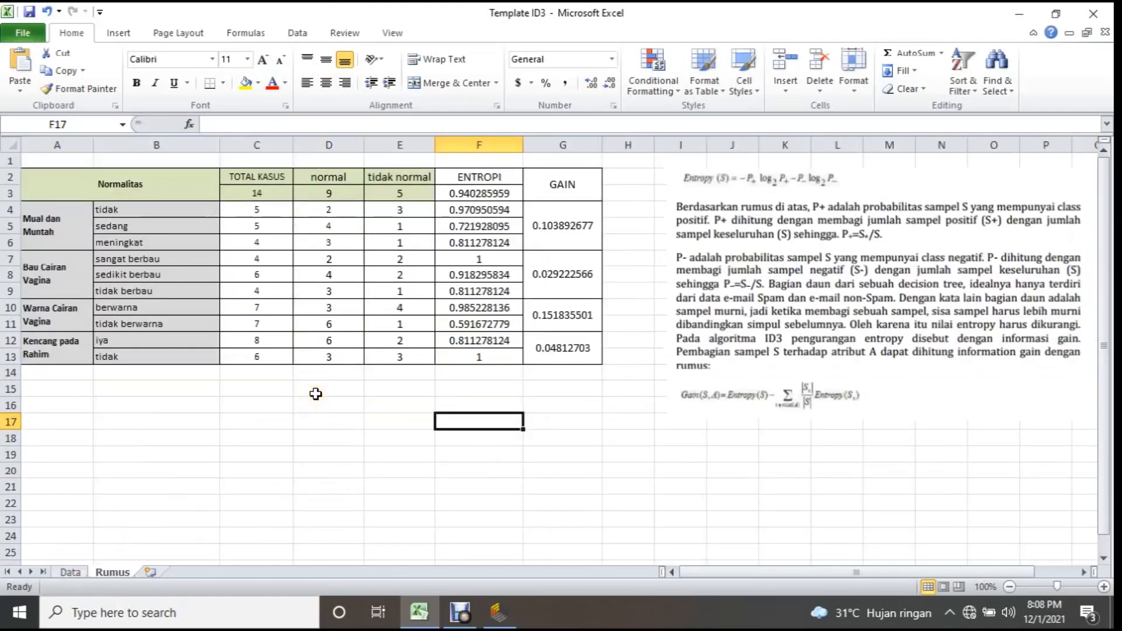
key(Up)
key(Up)
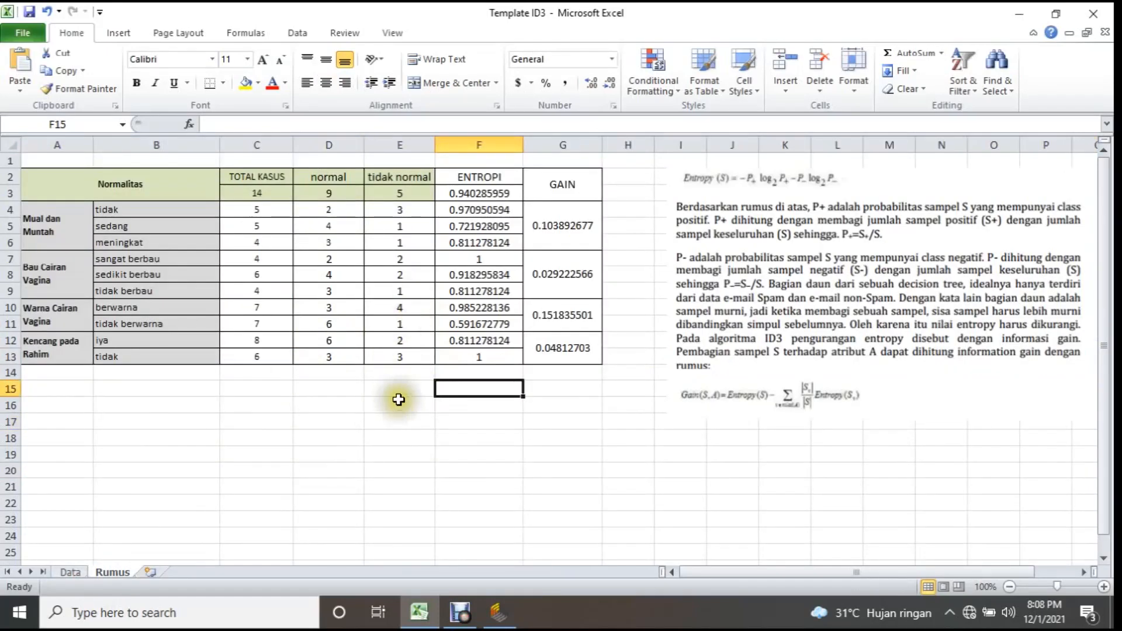